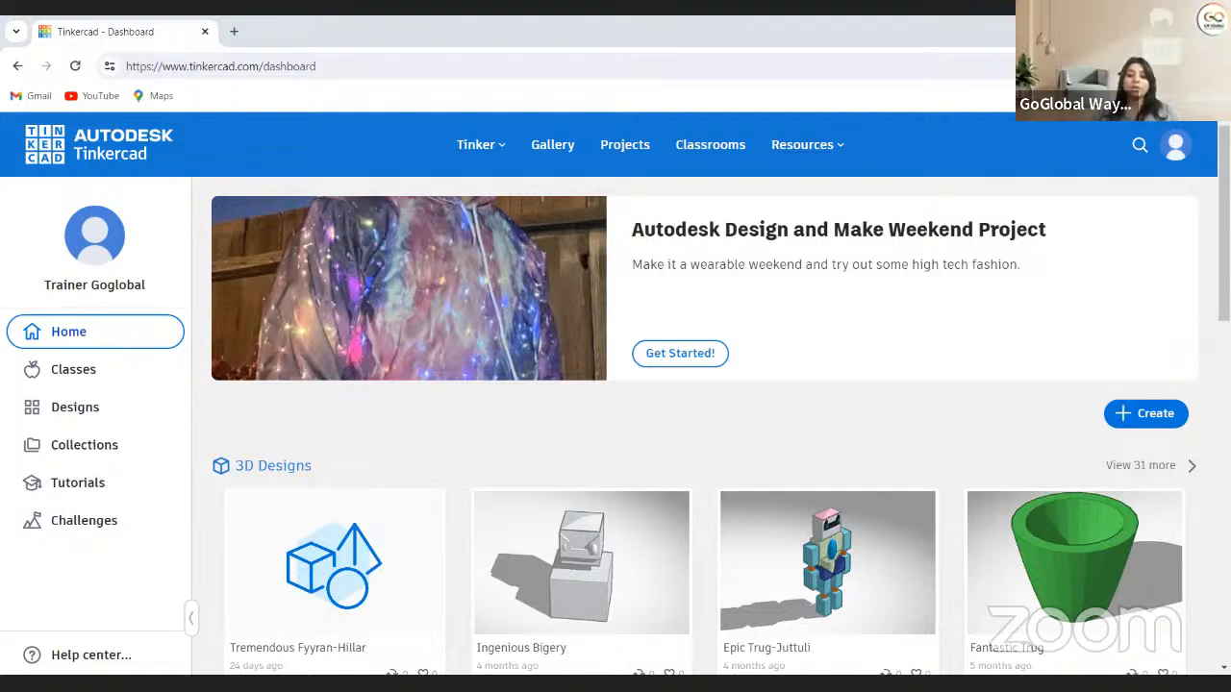
Create a new 3D design from the dashboard
key("alt+Tab")
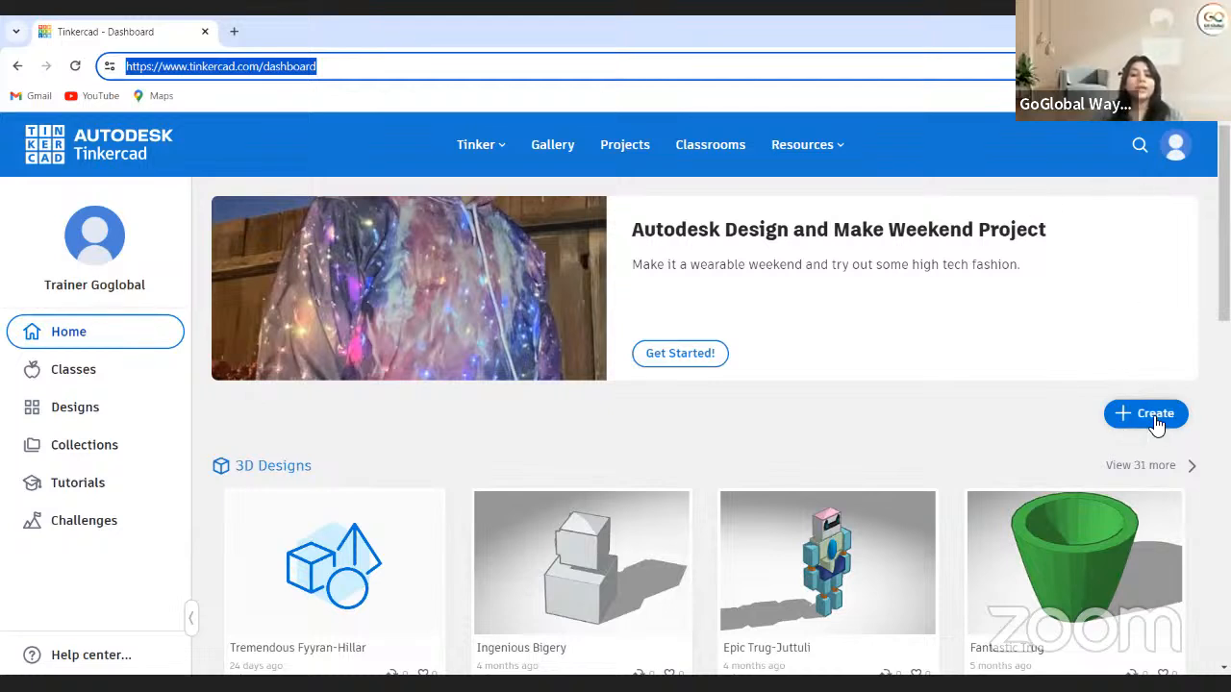
left_click(475, 429)
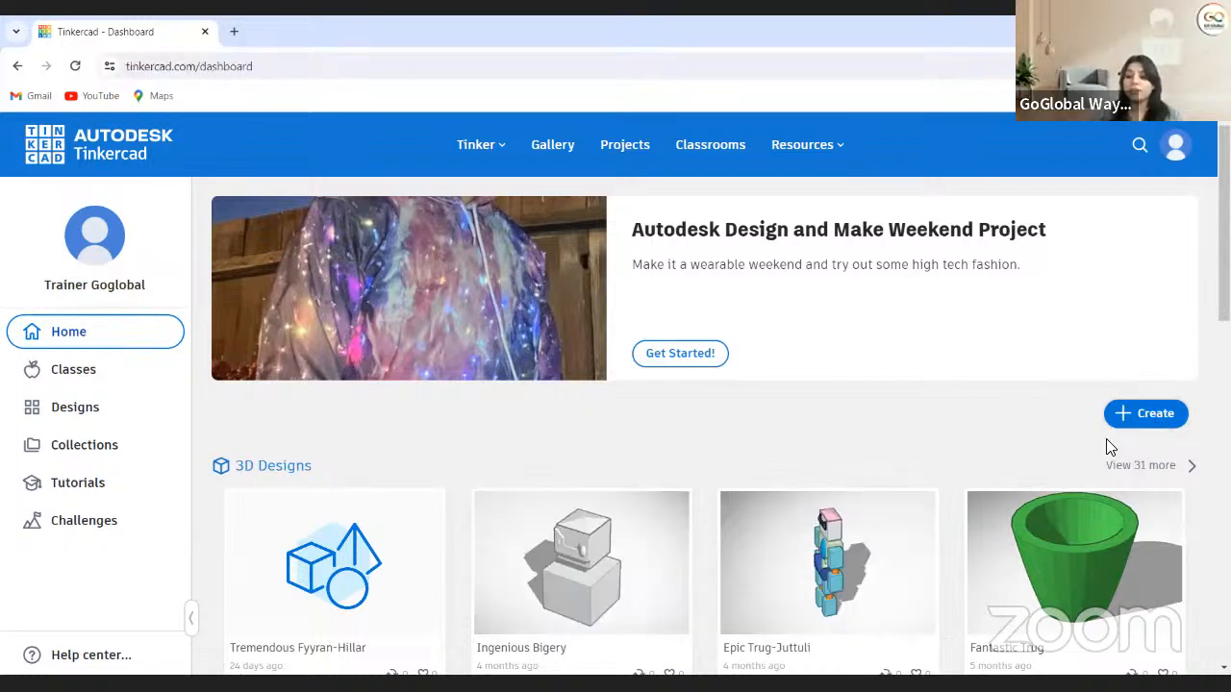
left_click(1135, 427)
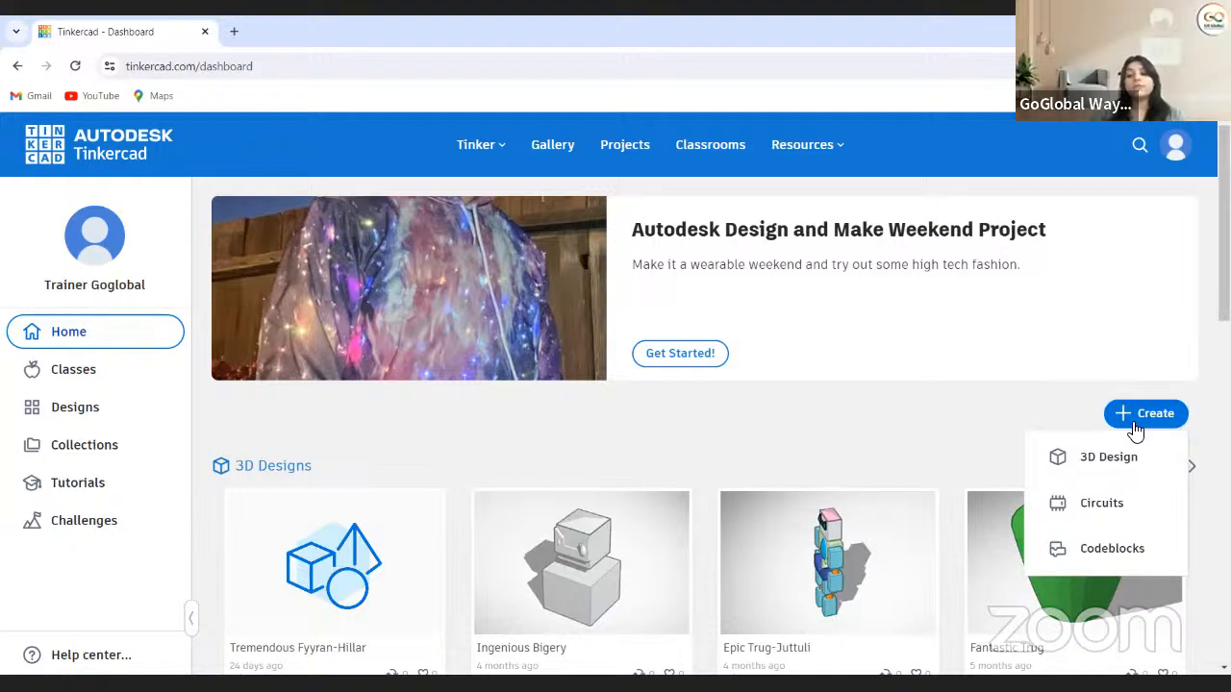
left_click(1110, 465)
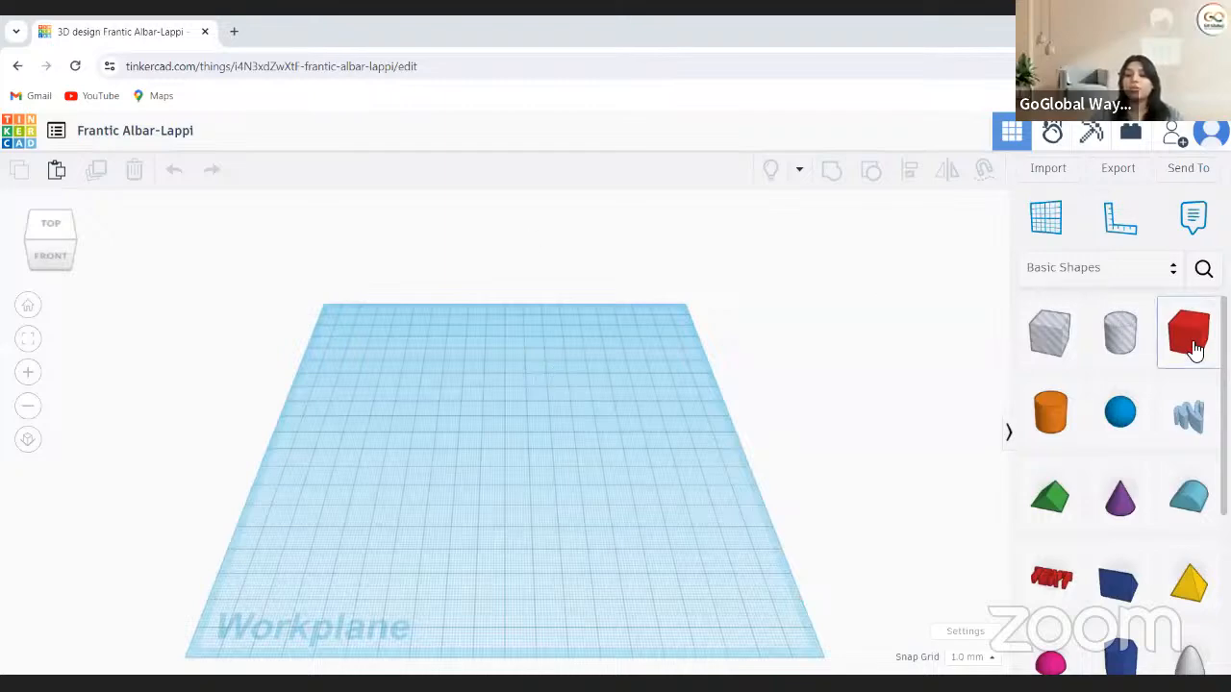
Place a solid box on the workplane and set its left-to-right width to 100 mm
left_click_drag(1192, 348, 540, 485)
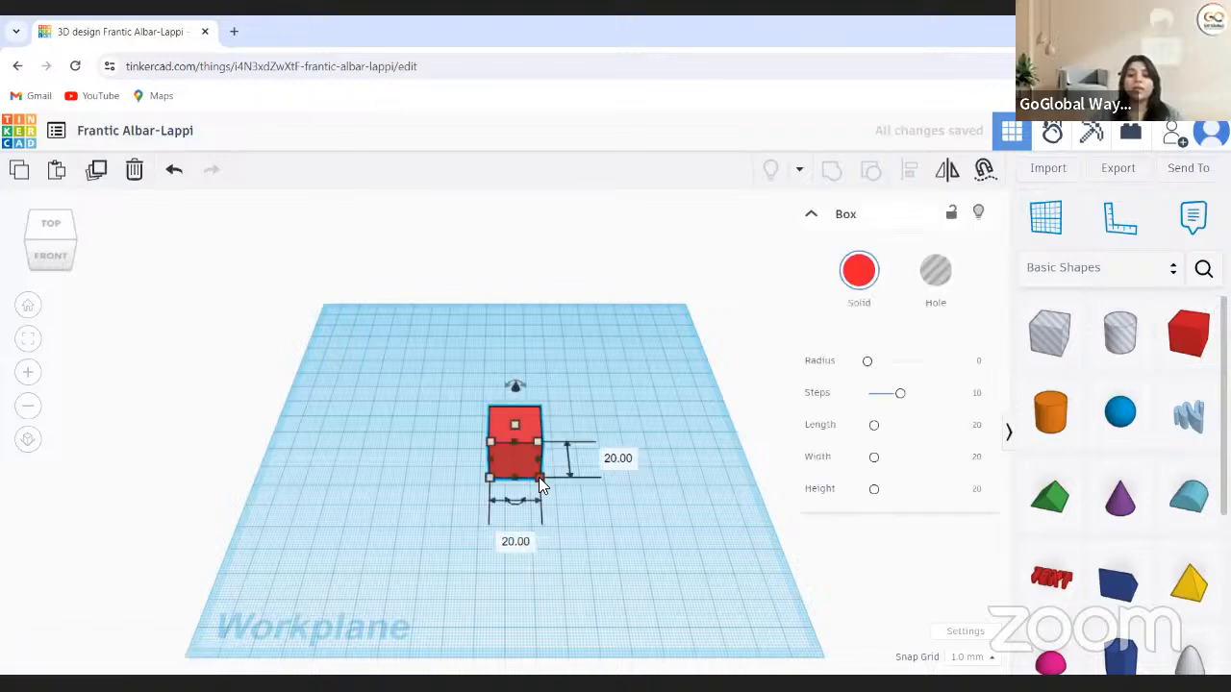
left_click(523, 541)
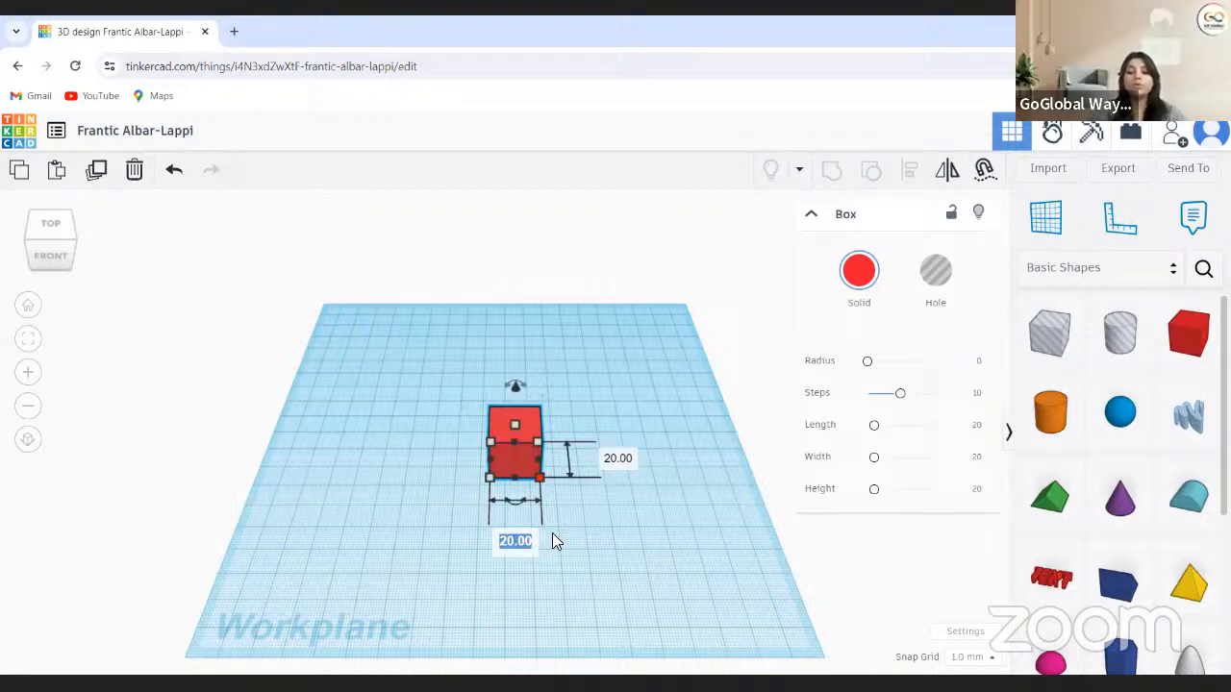
key("BackSpace")
type("6")
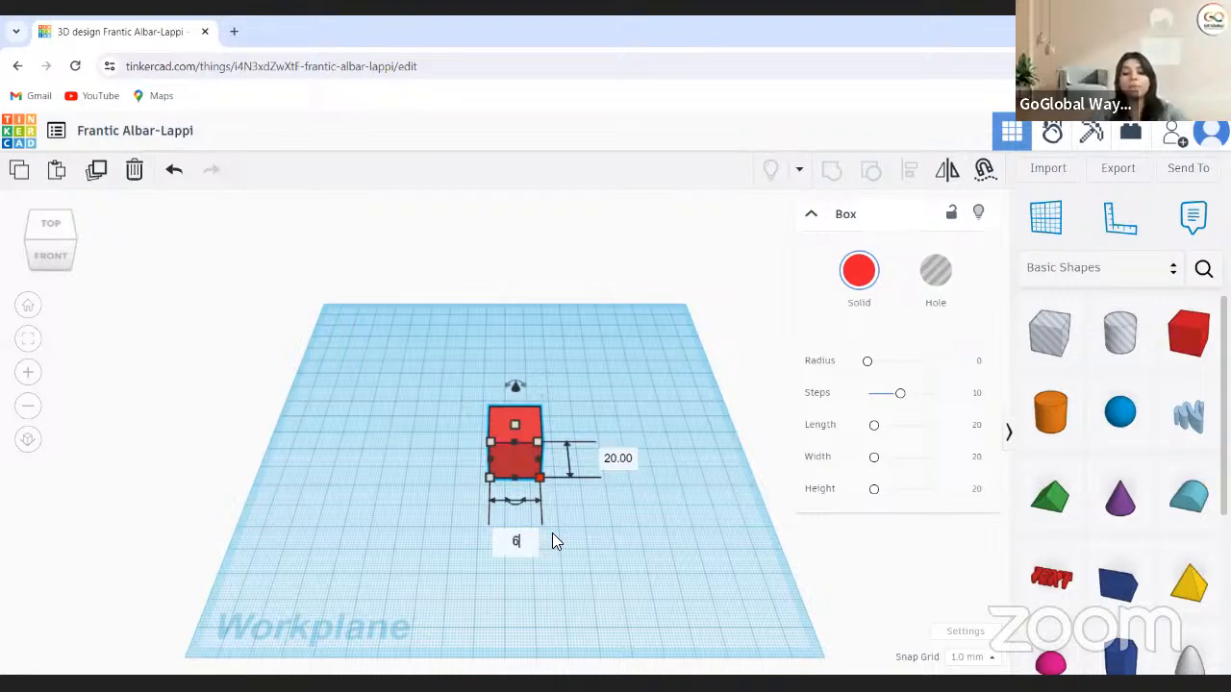
type("0")
key("Return")
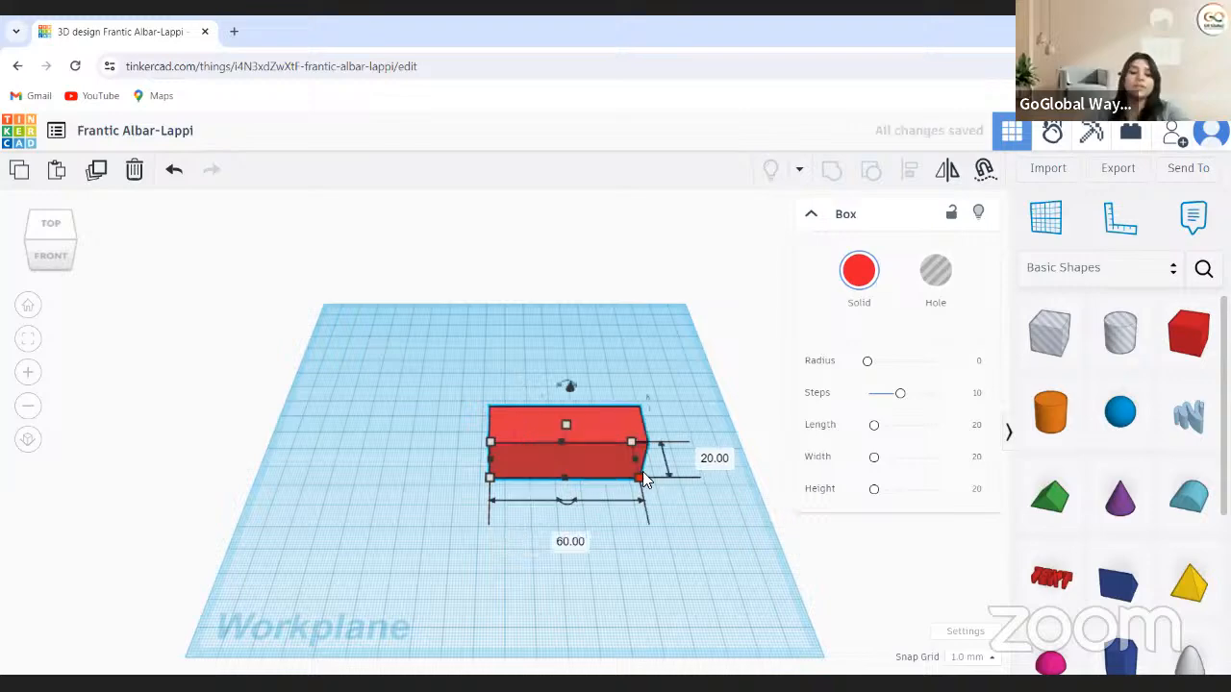
left_click(604, 539)
type("100")
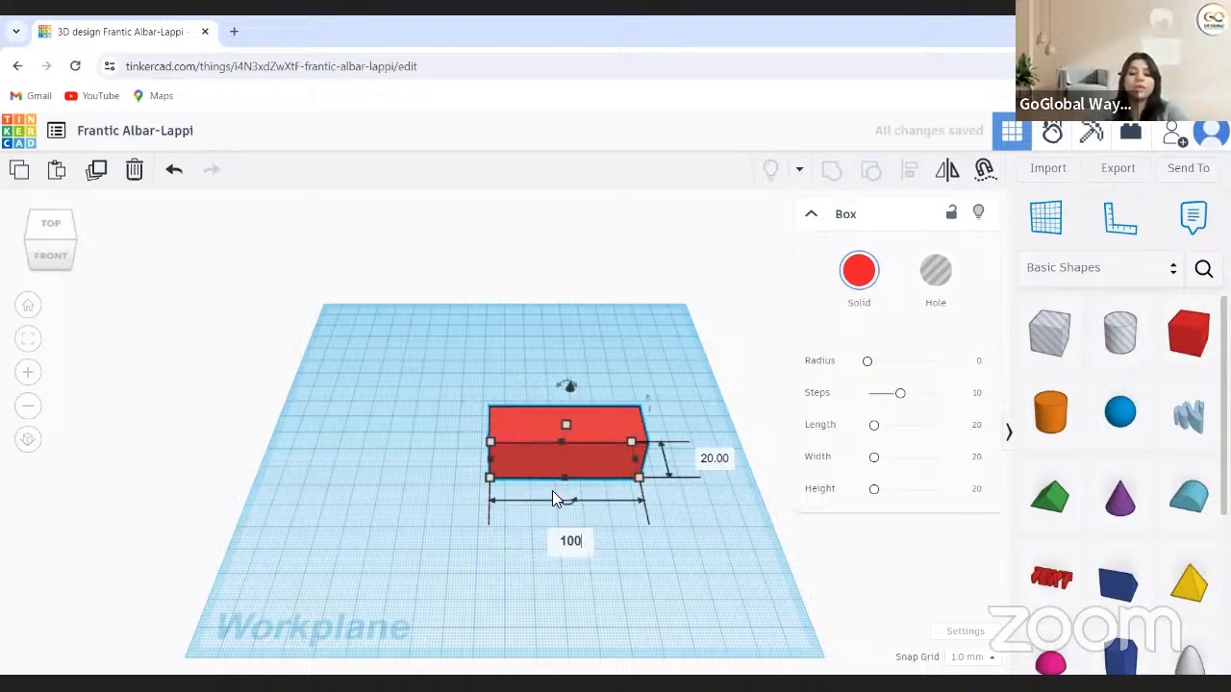
key("Return")
Centre the box on the workplane and set its front-to-back depth to 50 mm
left_click_drag(609, 454, 500, 460)
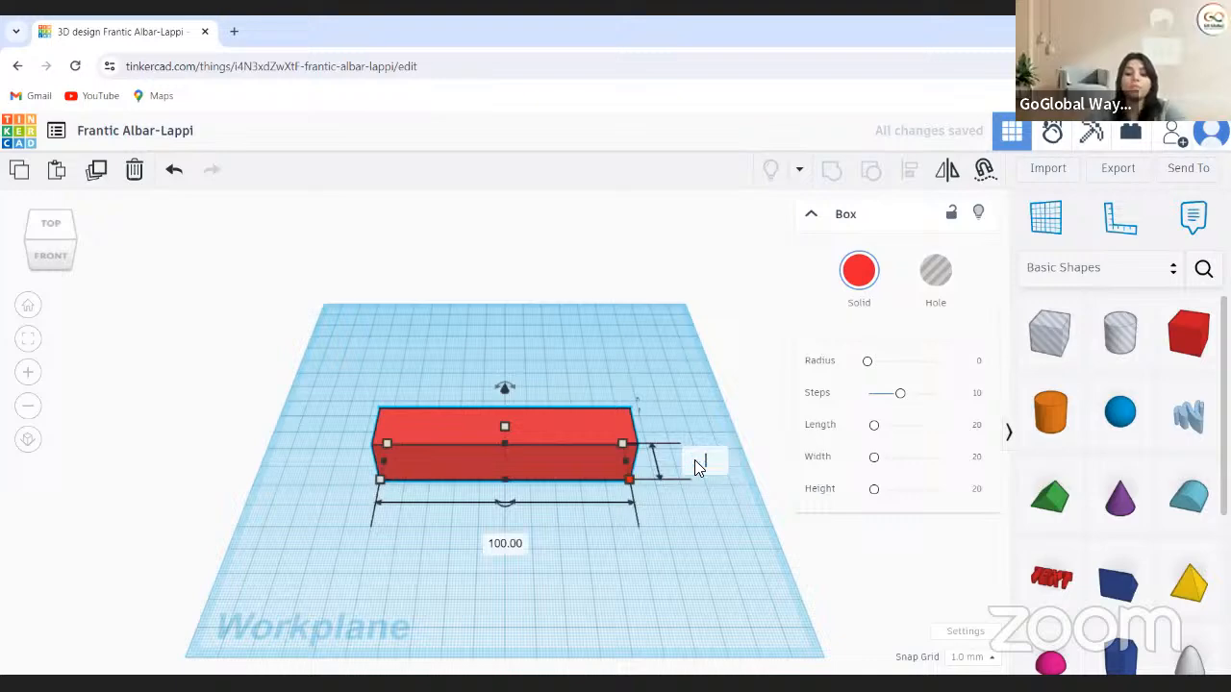
type("6")
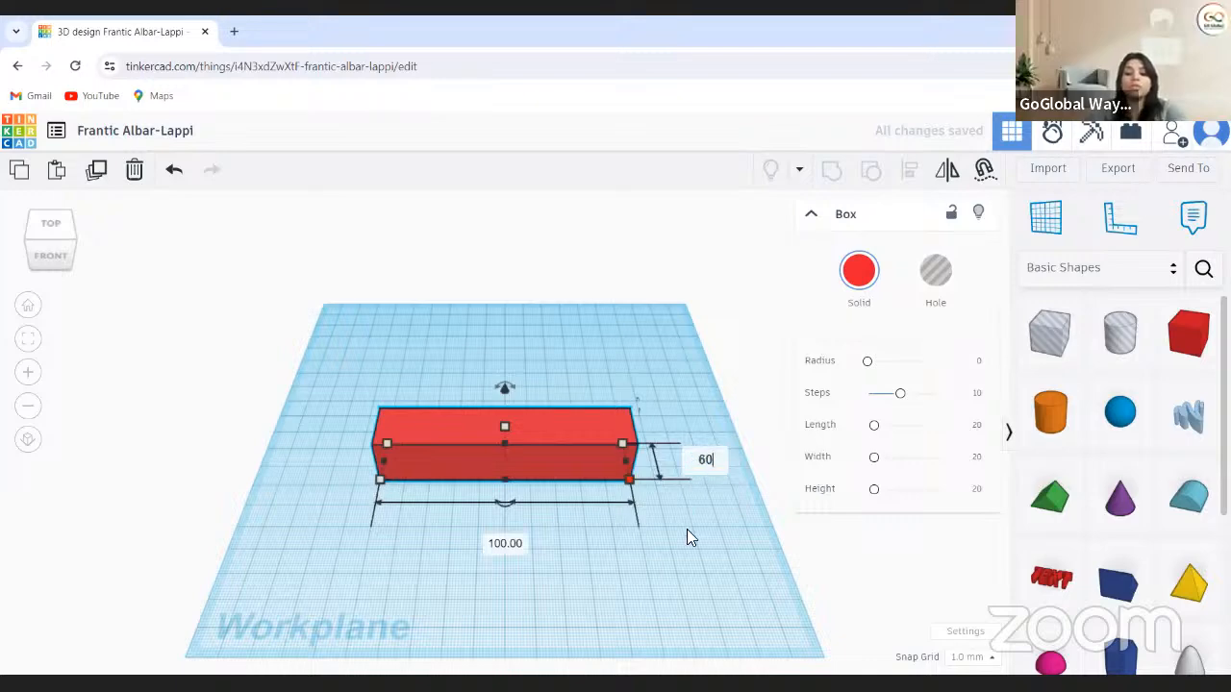
type("0")
key("Return")
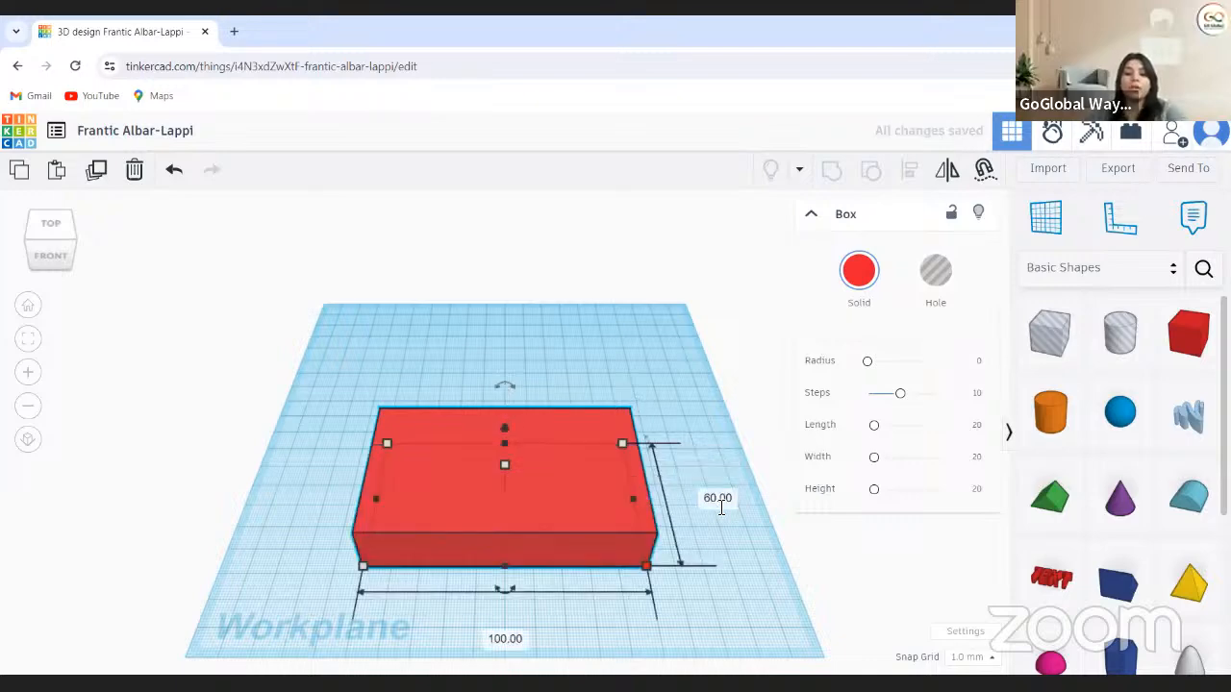
left_click(718, 502)
type("50")
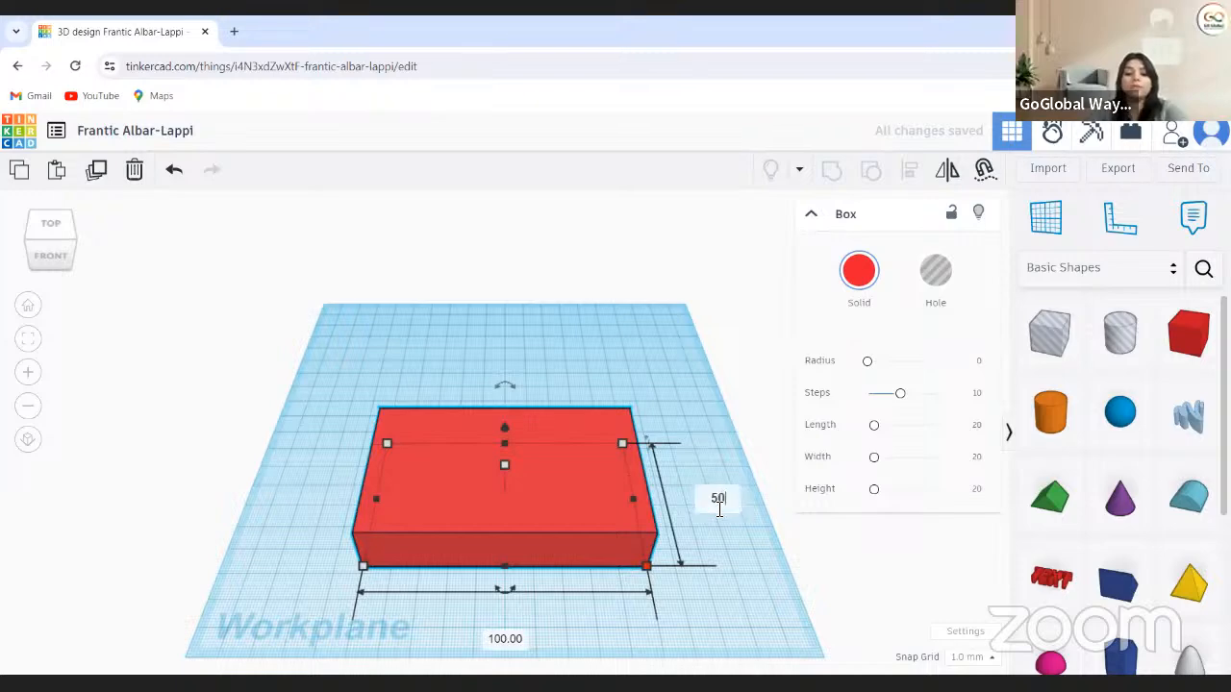
key("Return")
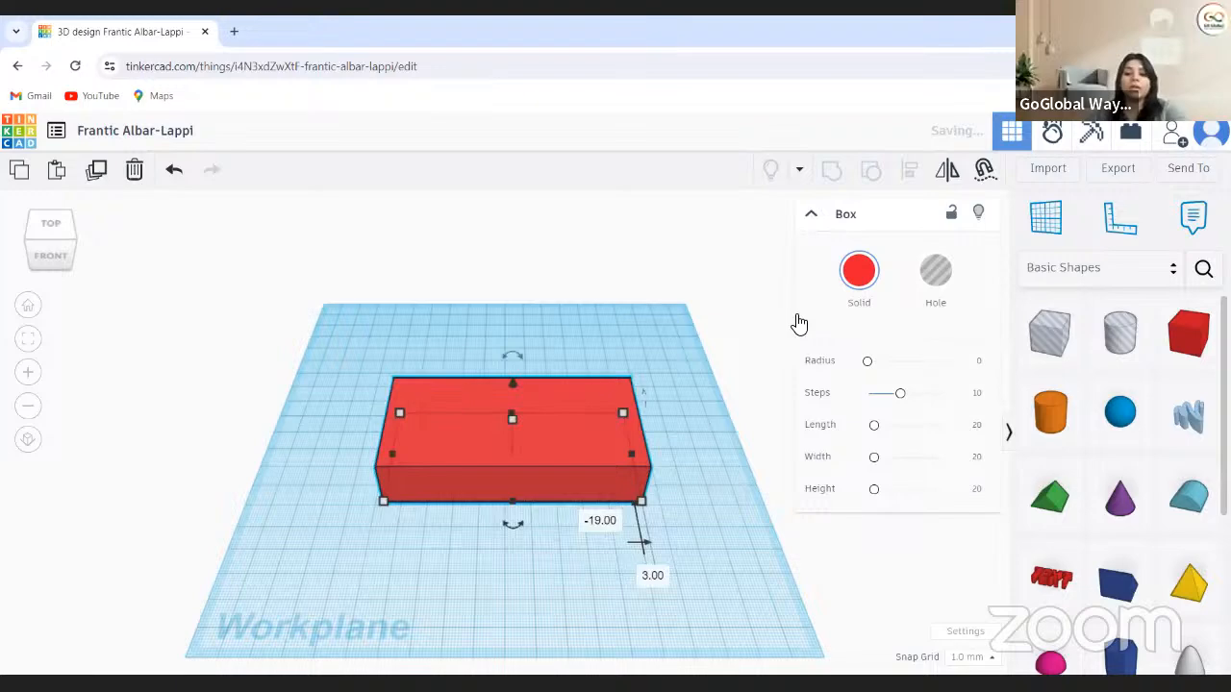
Change the box's solid colour to medium blue
left_click(858, 270)
left_click(843, 409)
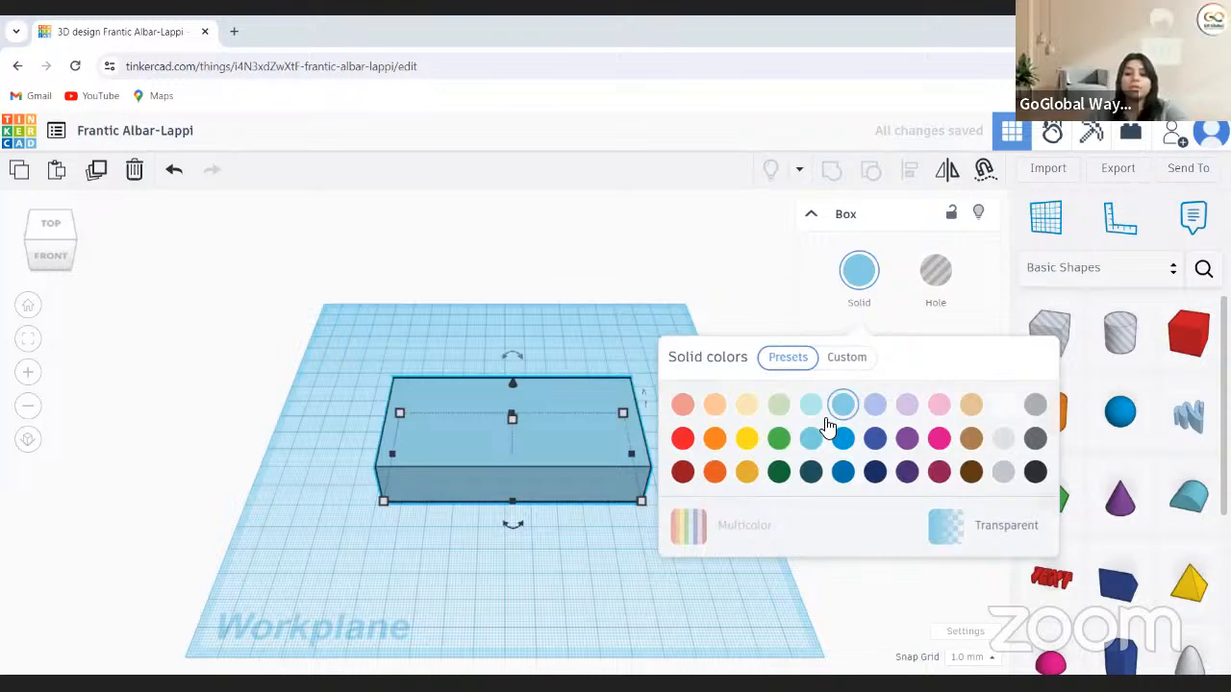
left_click(565, 540)
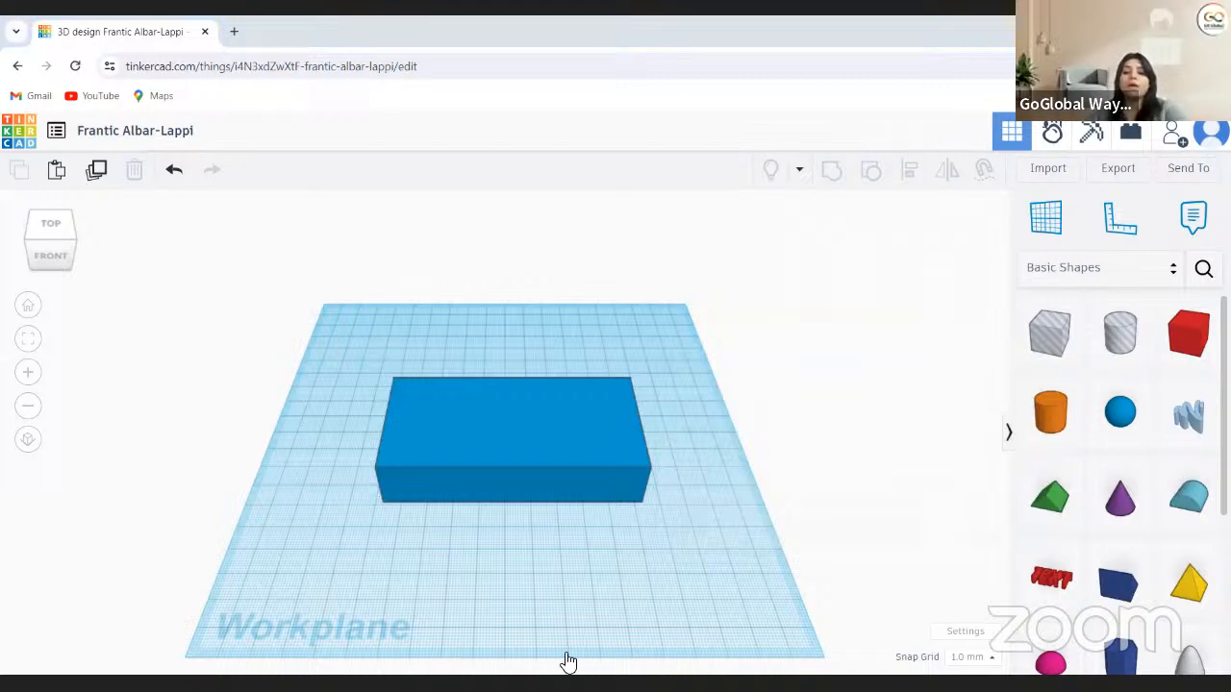
Place a second solid box beside the front corner of the blue box and set its width to 110 mm
left_click(1192, 337)
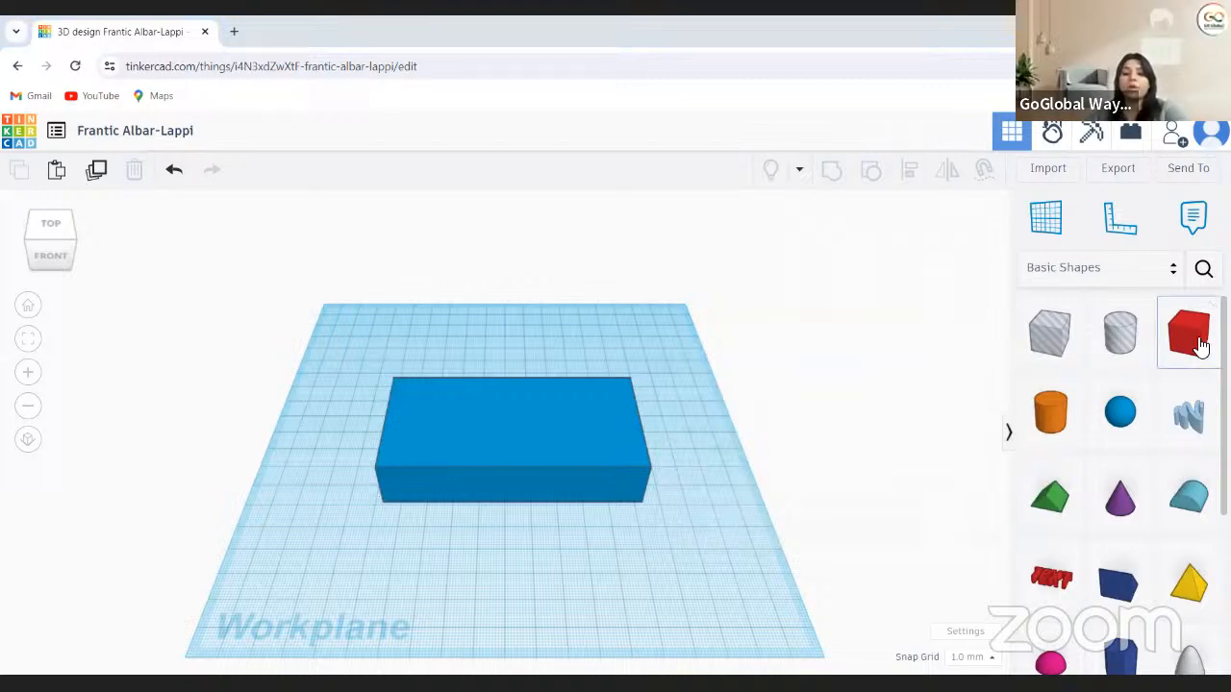
left_click(565, 468)
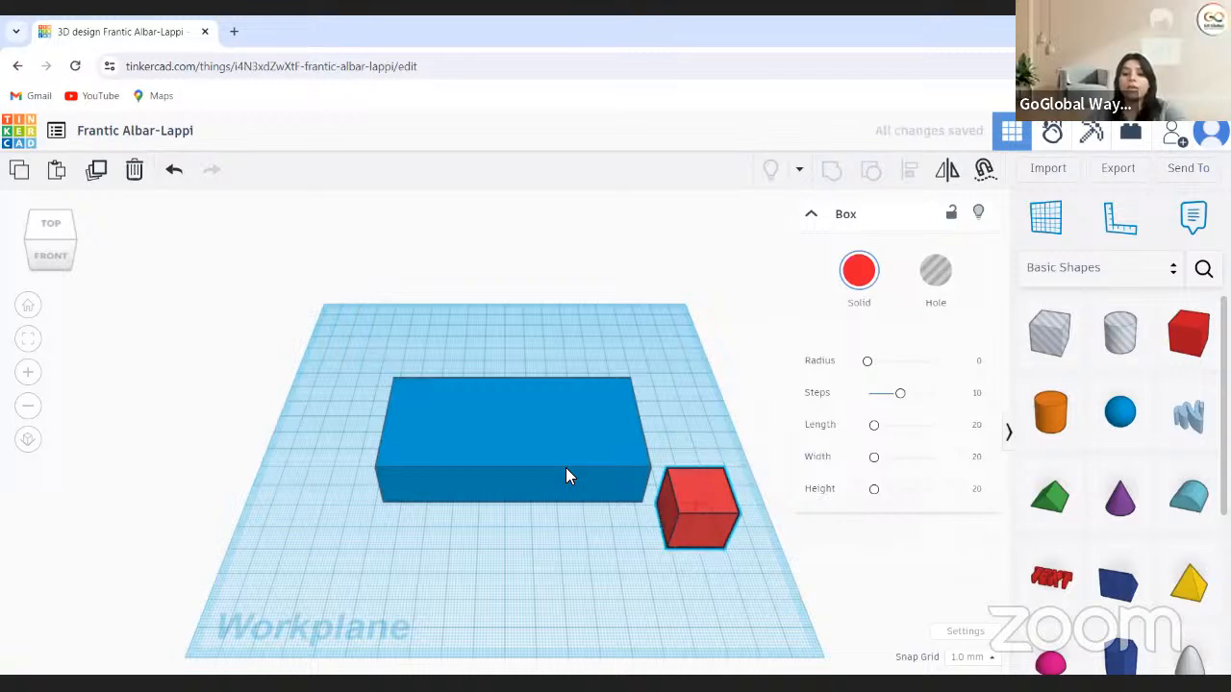
left_click(566, 469)
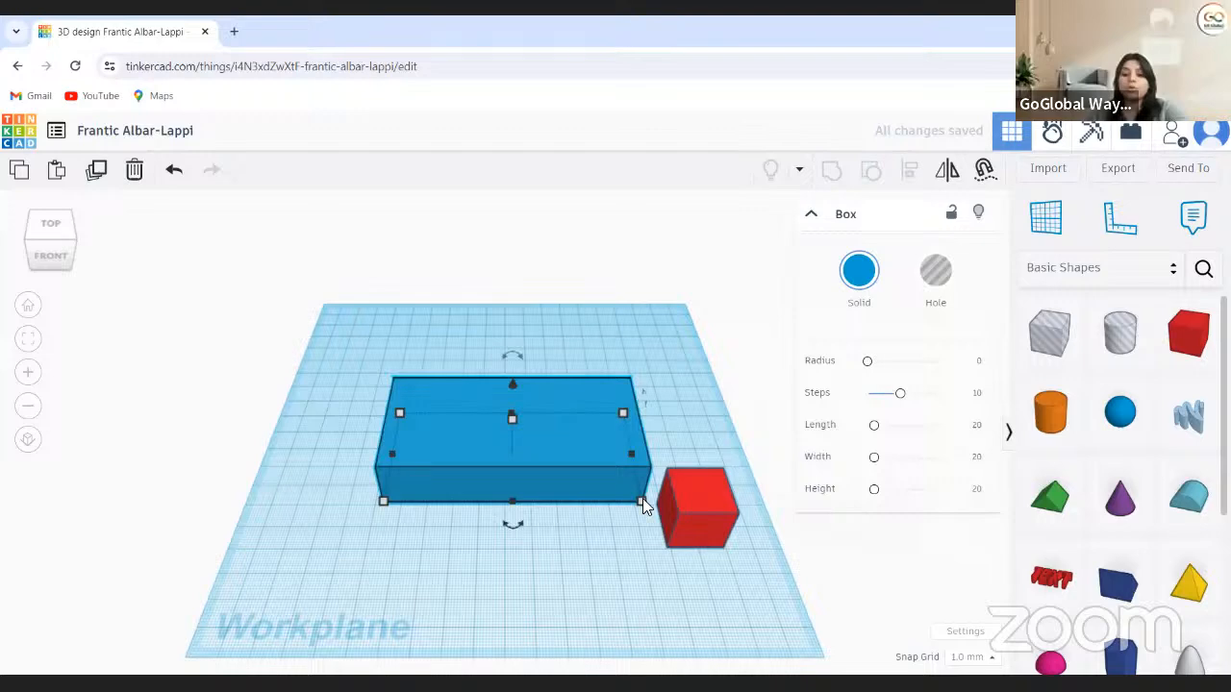
left_click(720, 547)
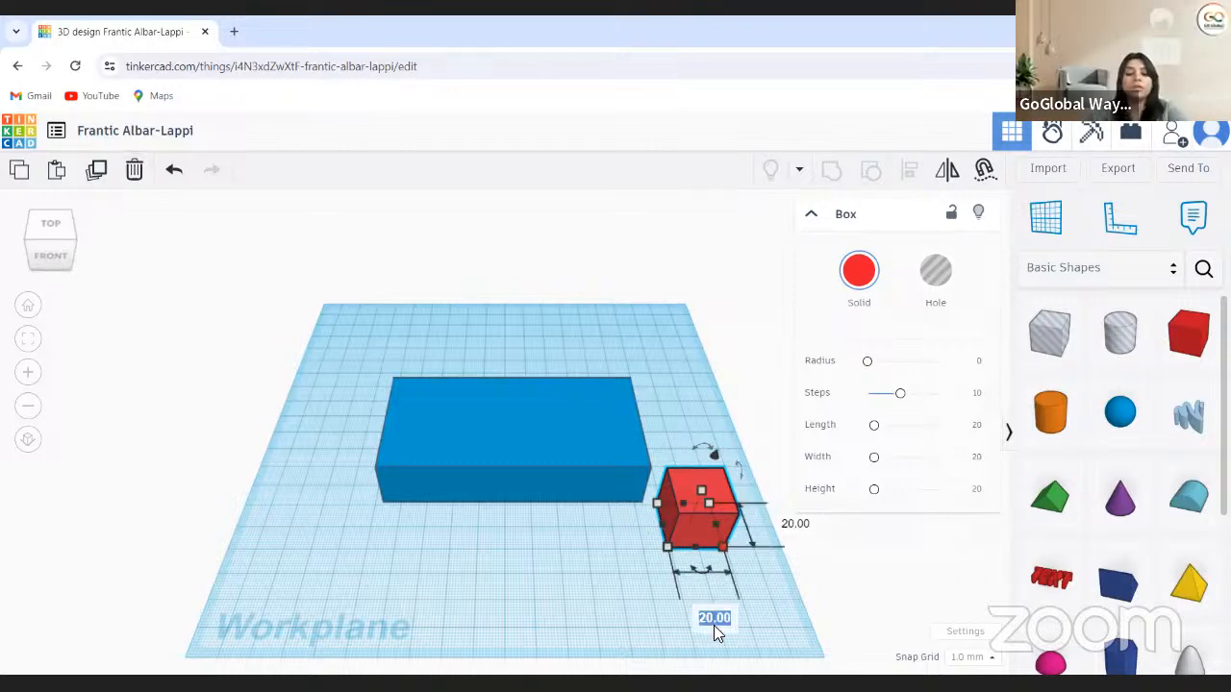
key("BackSpace")
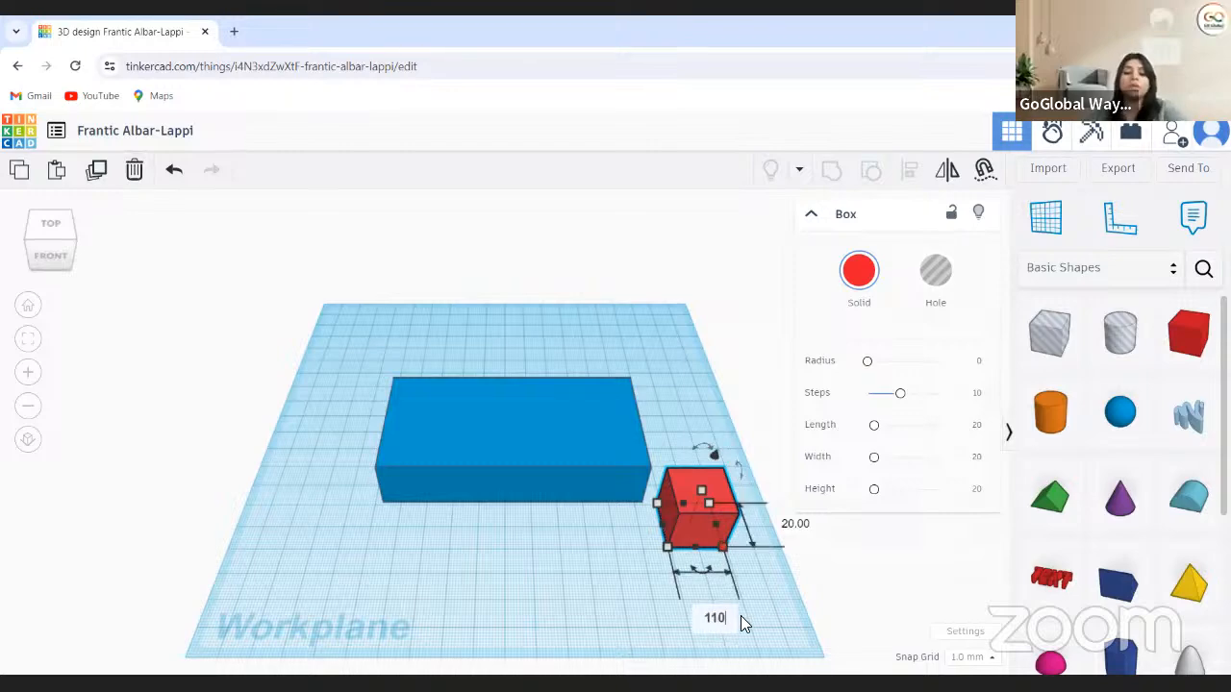
key("Return")
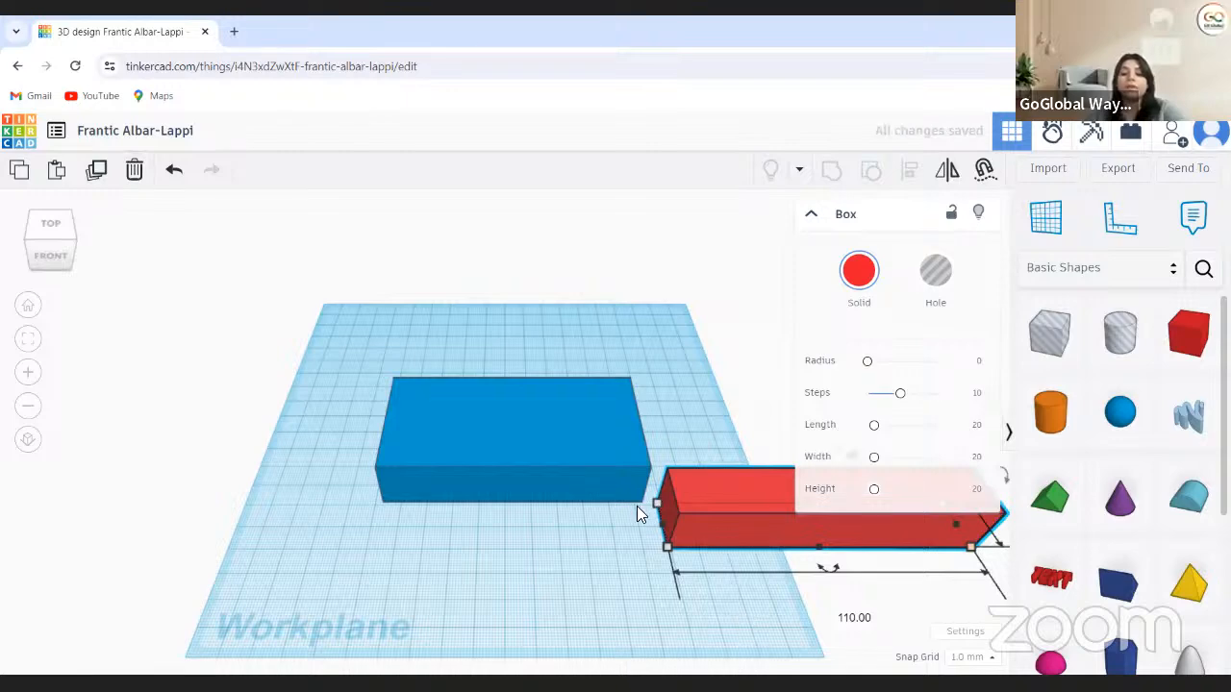
Set the red box's front-to-back depth to 60 mm
left_click(636, 502)
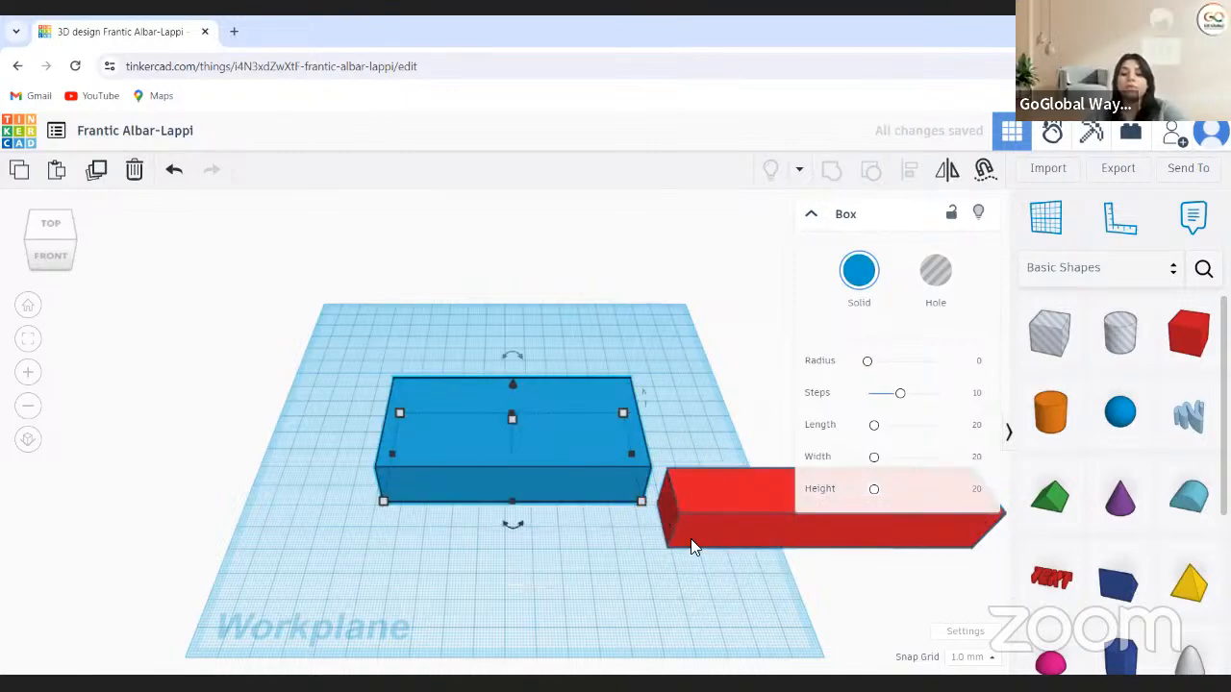
left_click(690, 541)
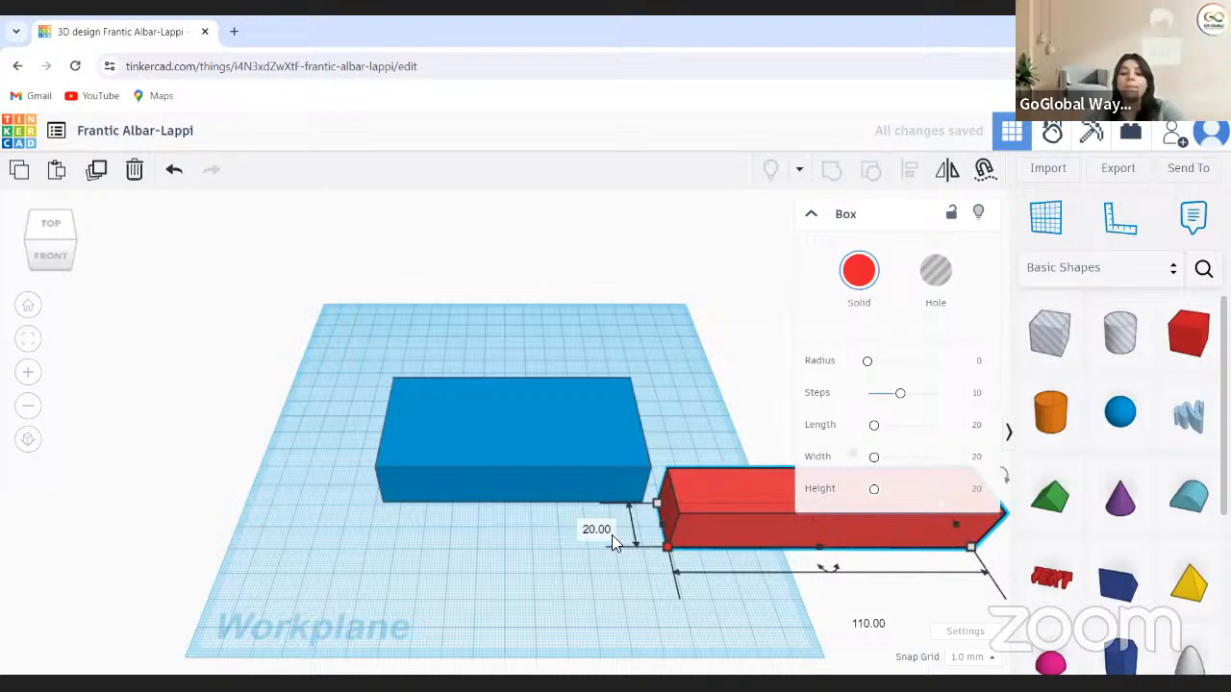
left_click(592, 527)
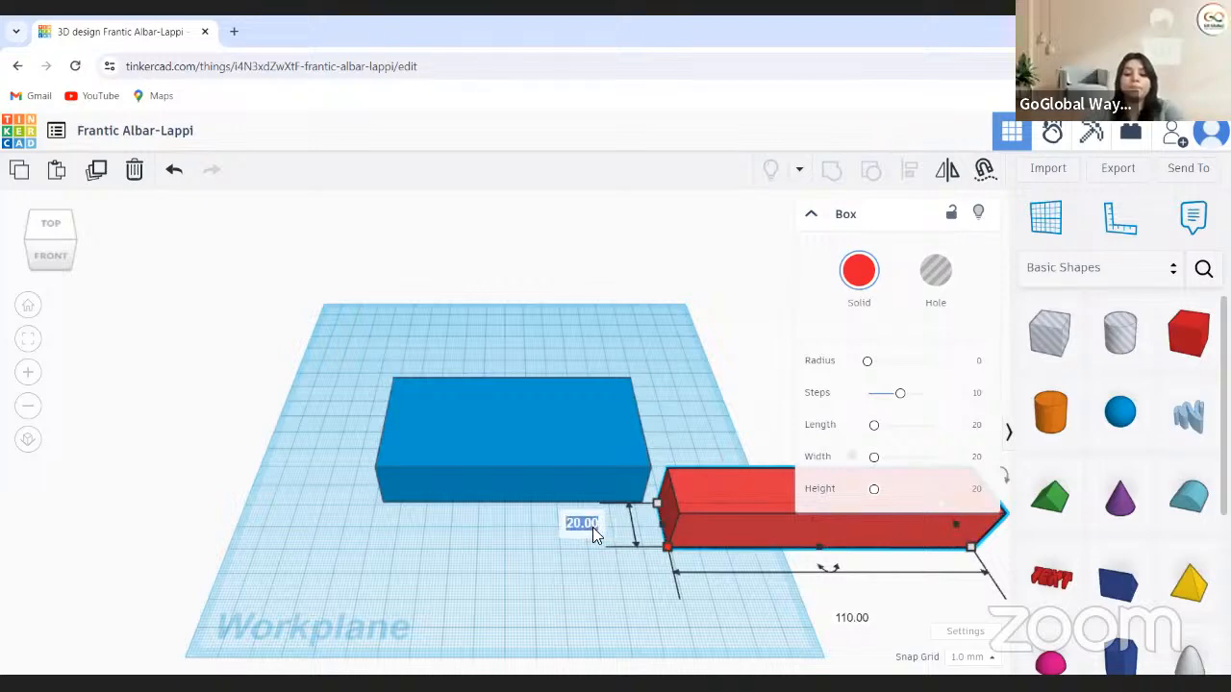
type("60")
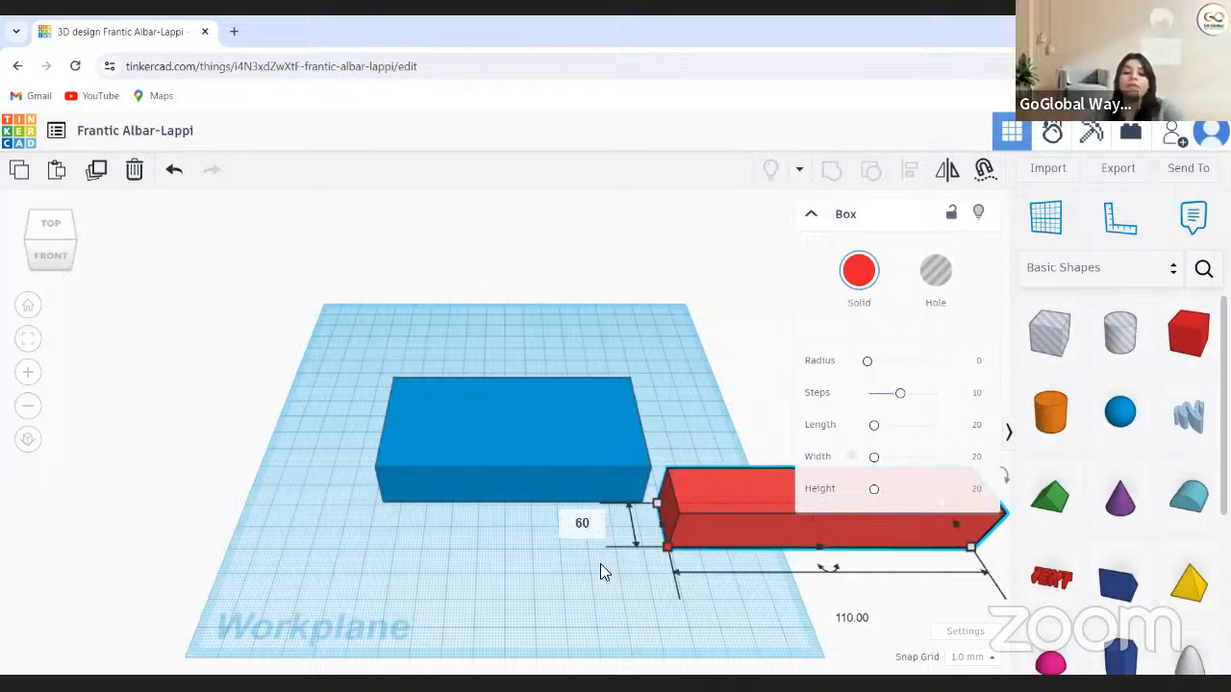
key("Return")
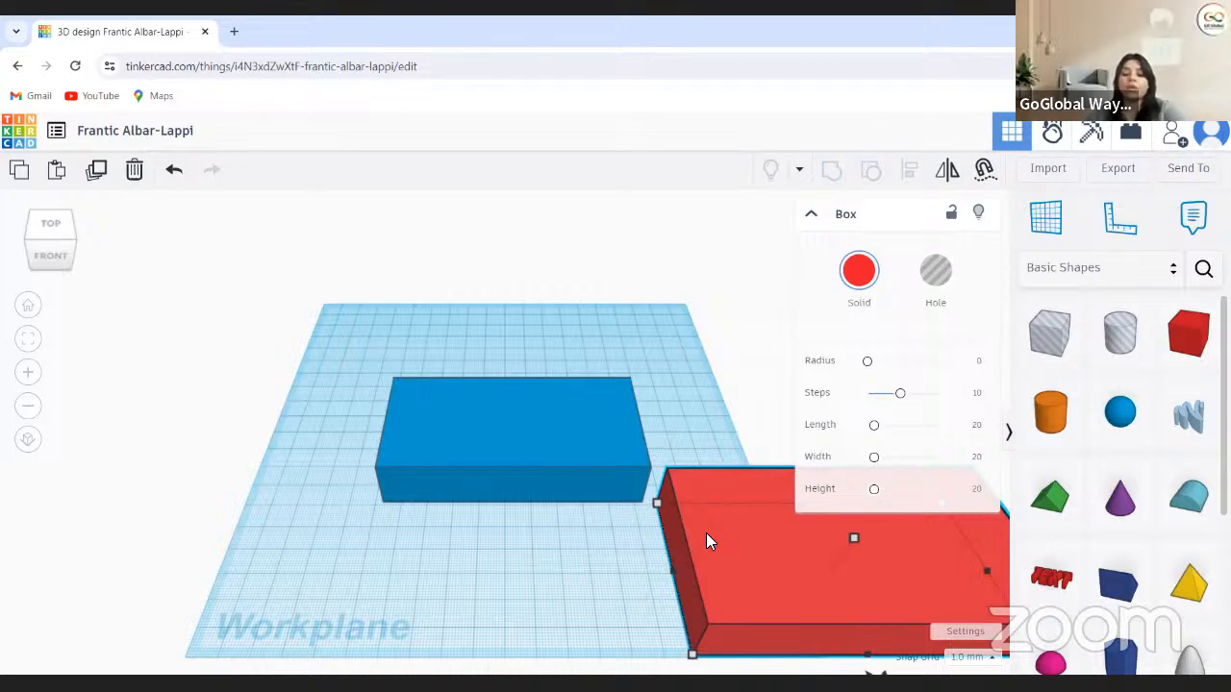
Recolour the larger red box with the same medium blue as the first box
left_click(859, 277)
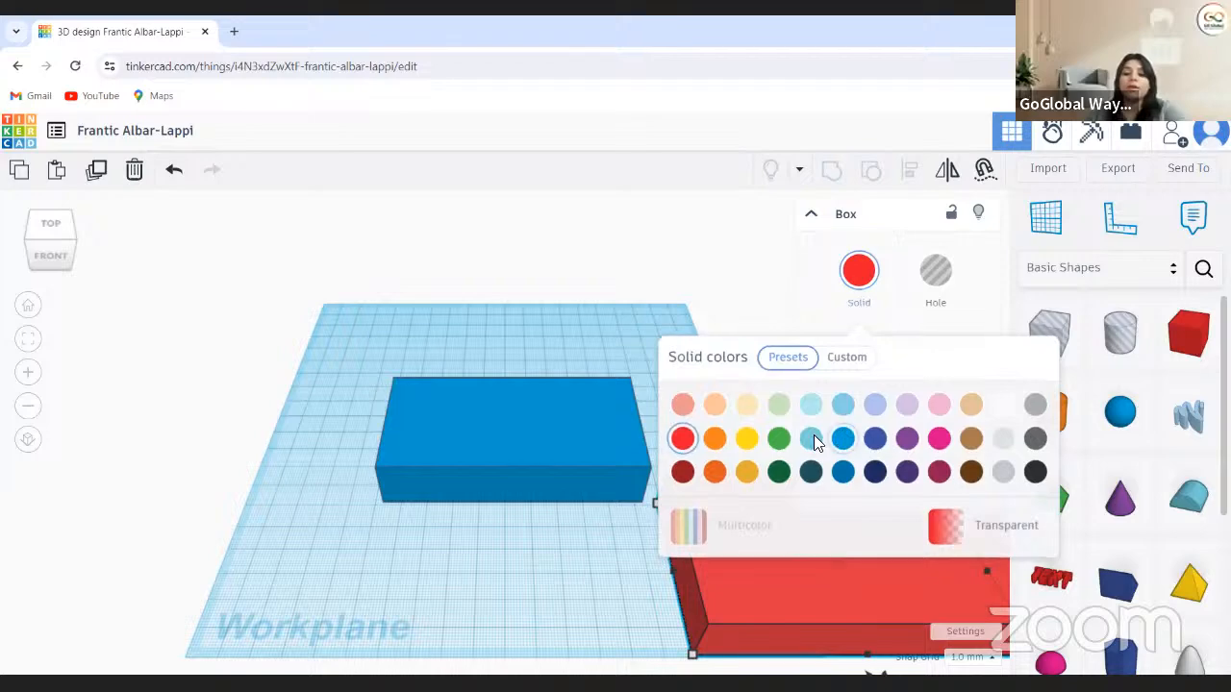
left_click(842, 438)
left_click(574, 447)
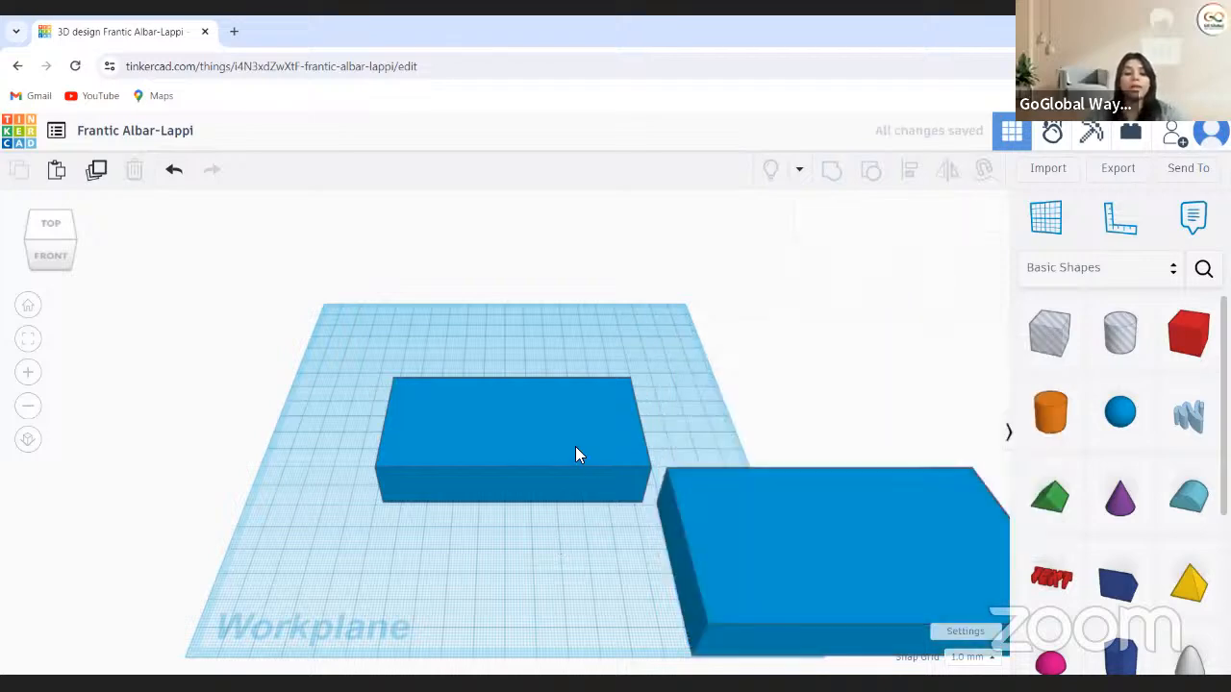
Align both boxes on their centres in width and depth so the smaller one sits inside the larger
left_click(731, 519, "shift")
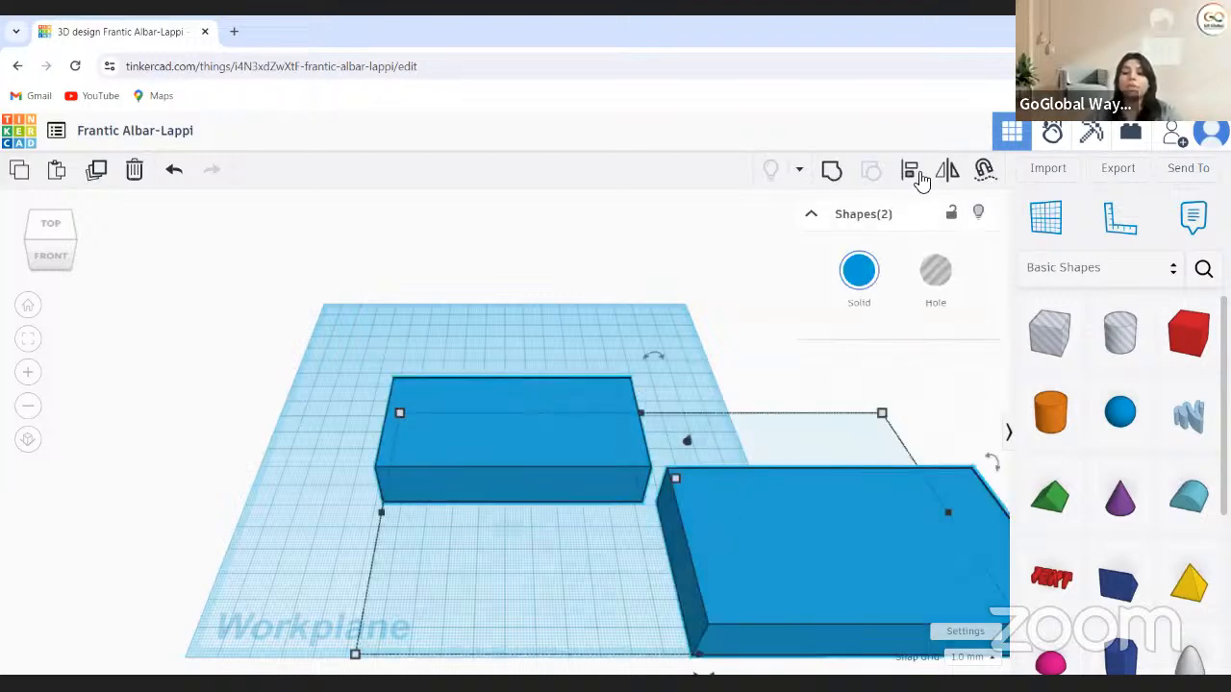
left_click(359, 513)
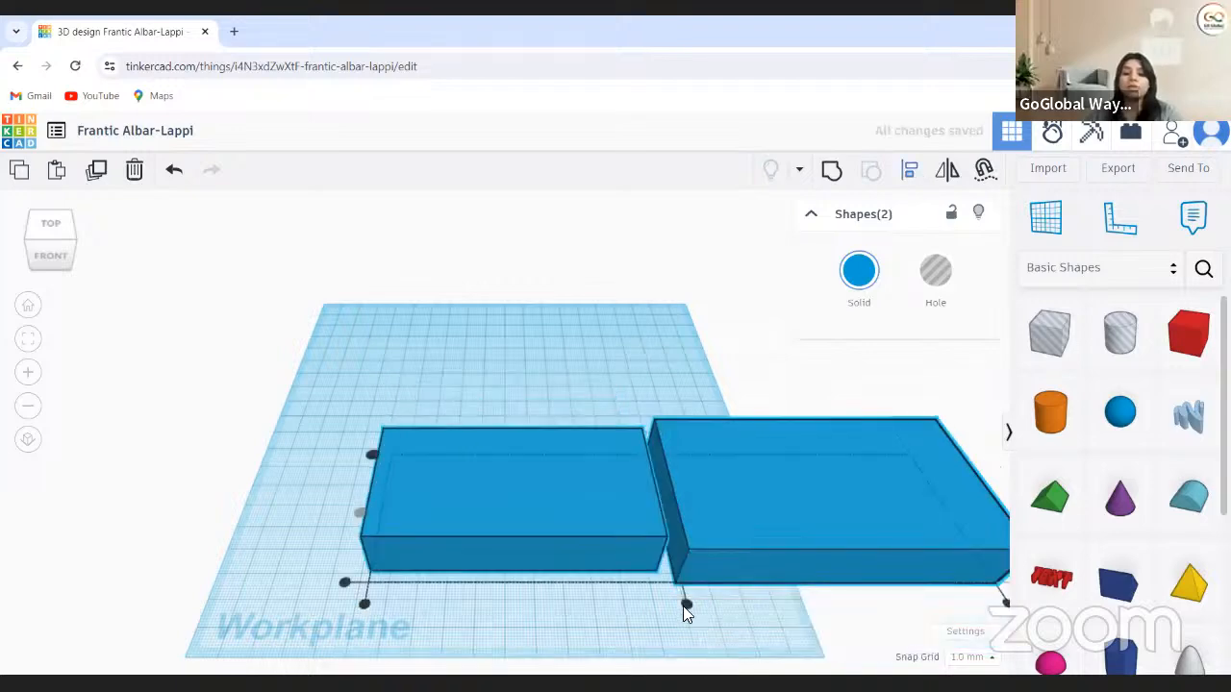
left_click(682, 606)
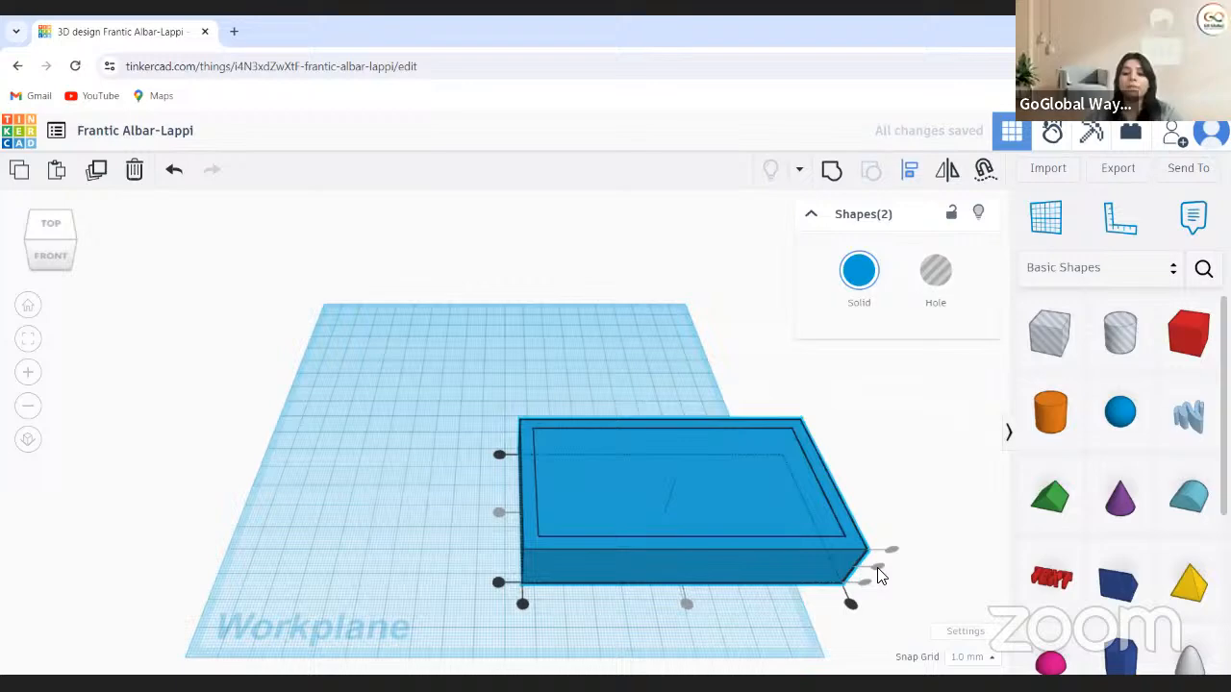
left_click(417, 544)
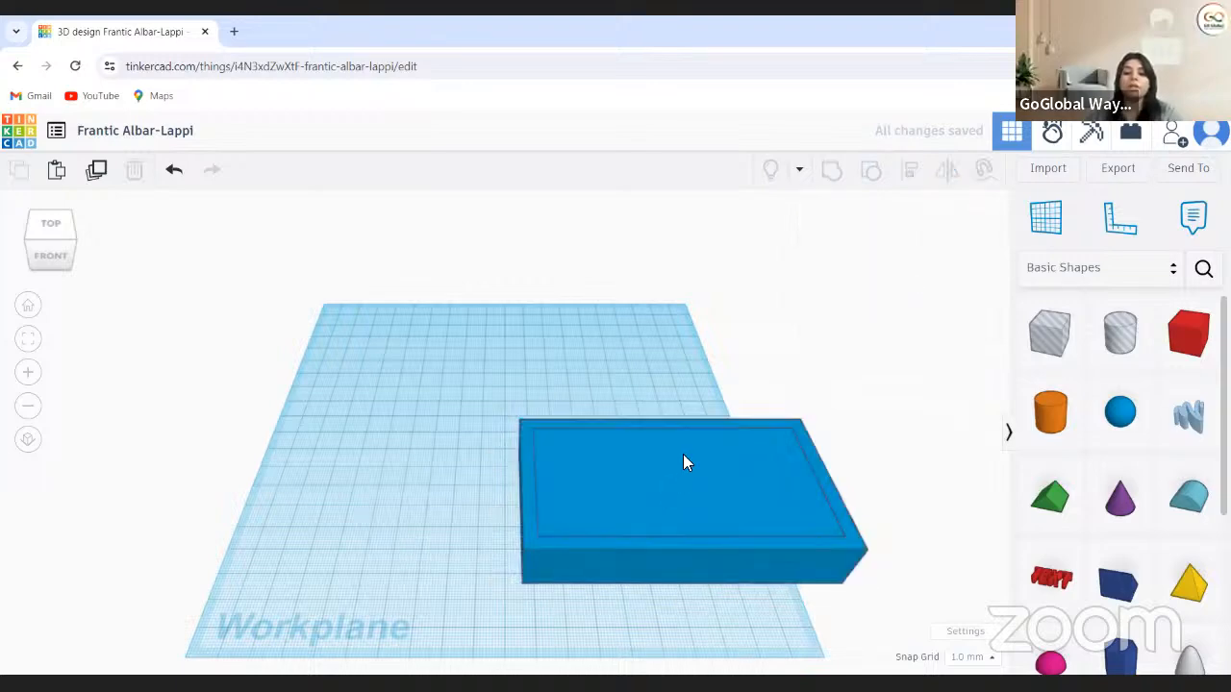
Lower the larger box by 20 mm so that it sits directly beneath the smaller box
left_click(682, 454)
left_click_drag(685, 442, 697, 471)
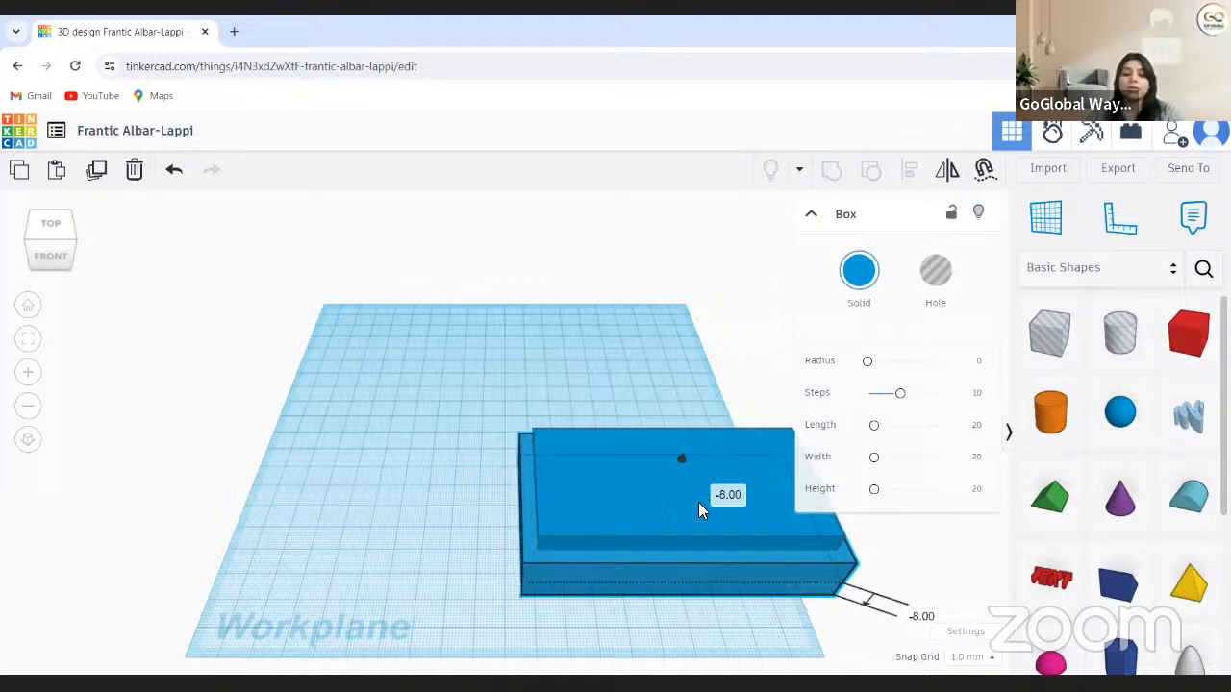
left_click_drag(699, 502, 704, 490)
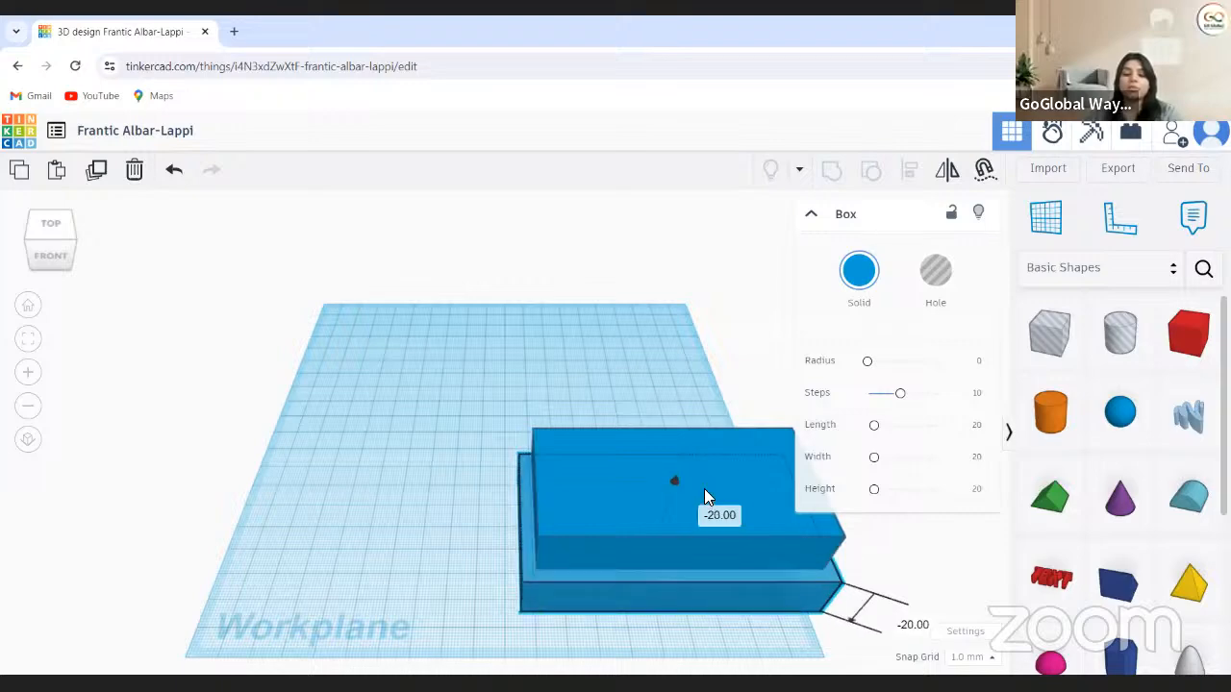
Raise the larger lower box by 2 mm
key("Up")
key("Up")
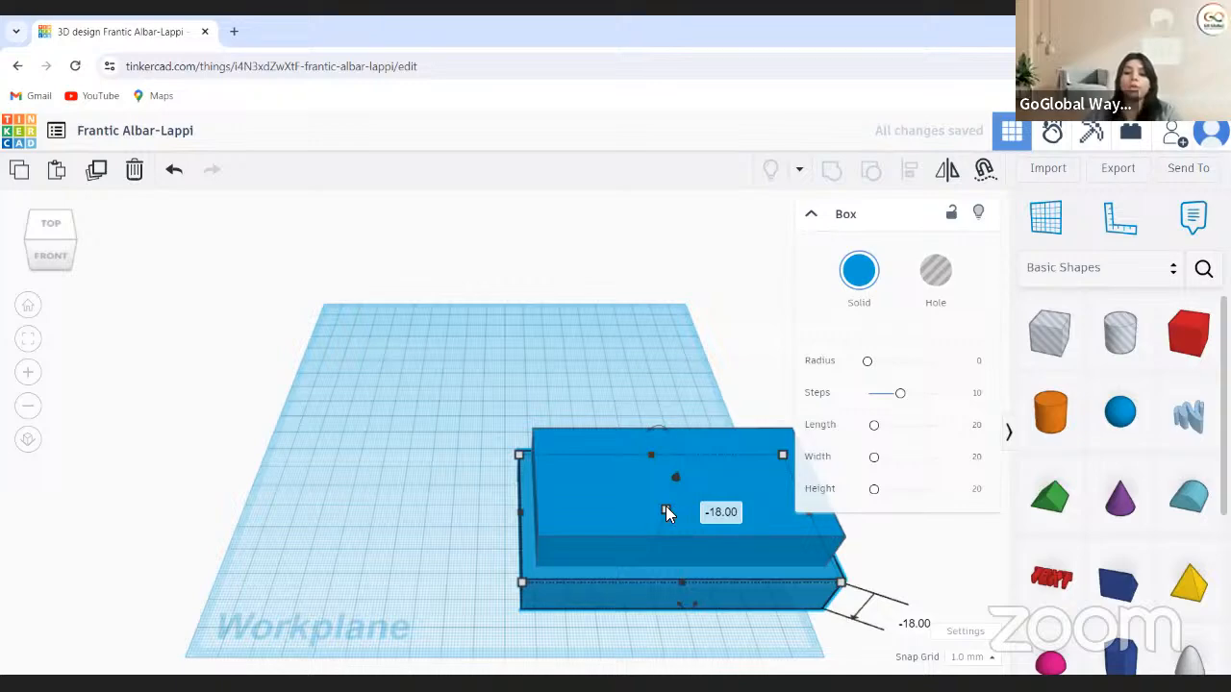
left_click(510, 444)
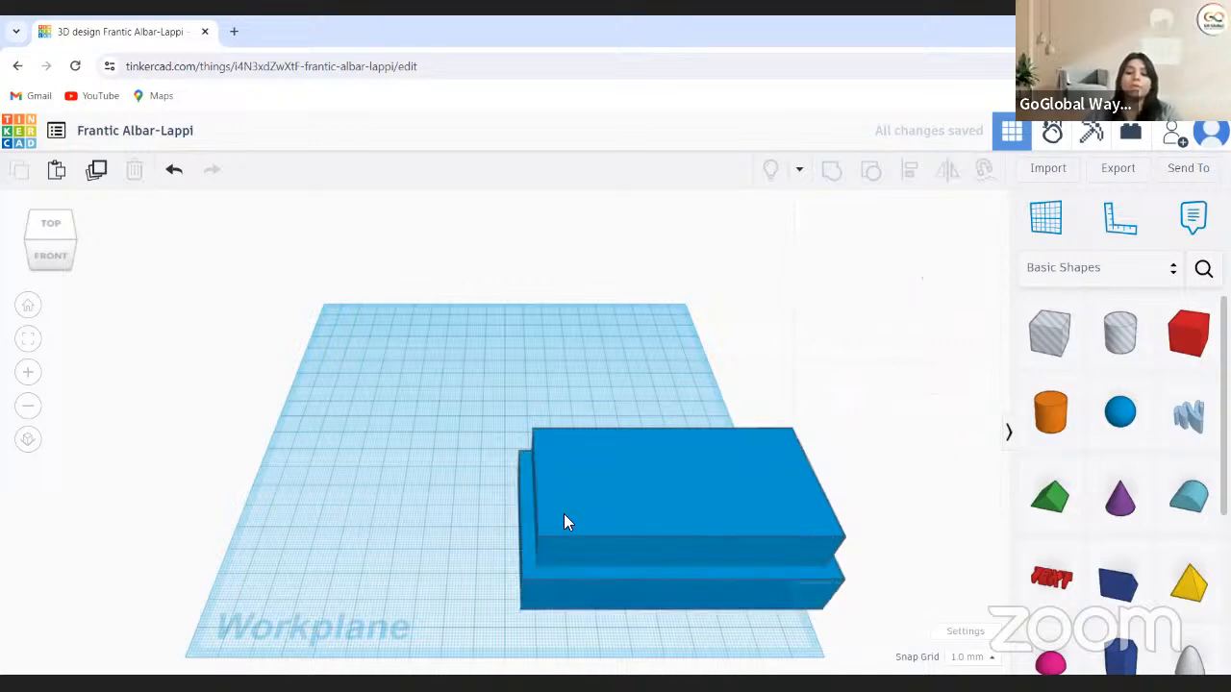
Move both boxes together to the middle of the workplane
key("ctrl+a")
left_click_drag(579, 494, 398, 427)
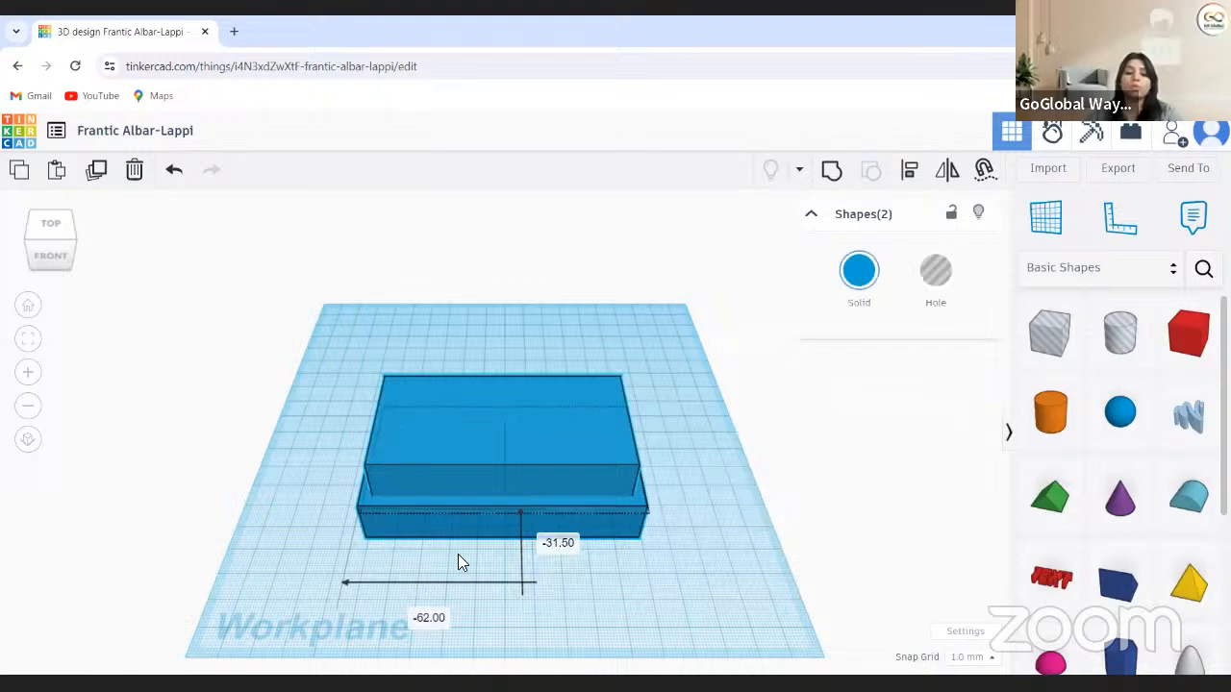
key("Escape")
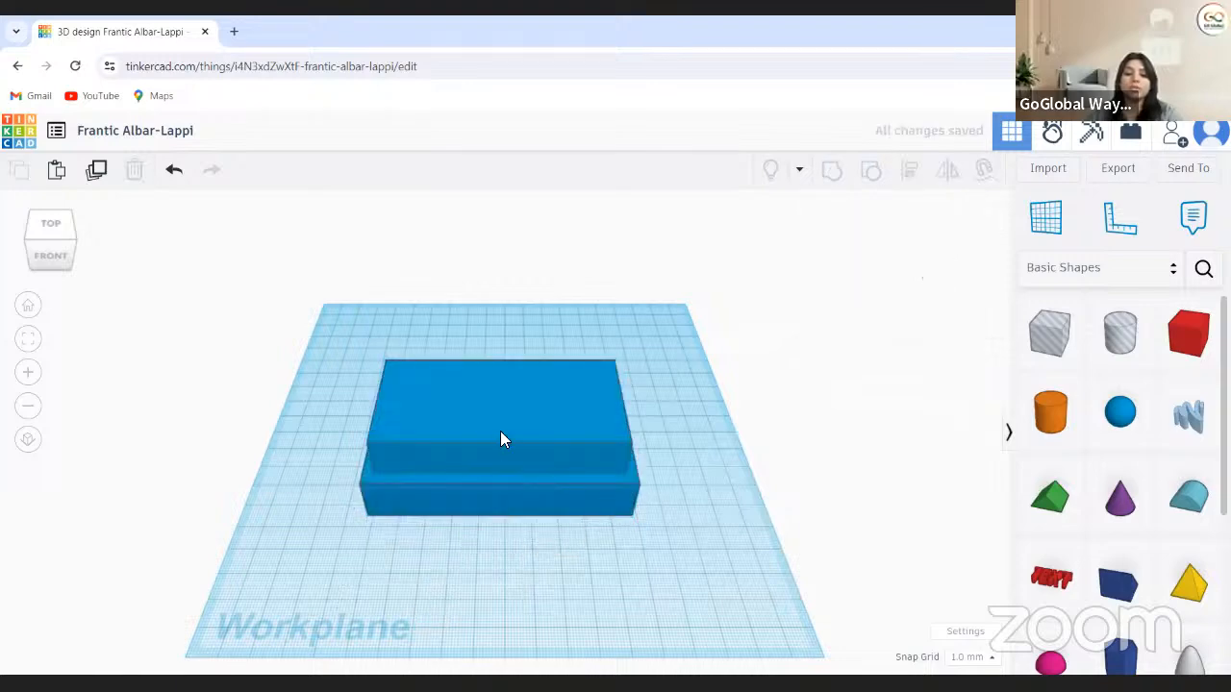
Set the larger lower box's height to 5 mm
left_click(500, 433)
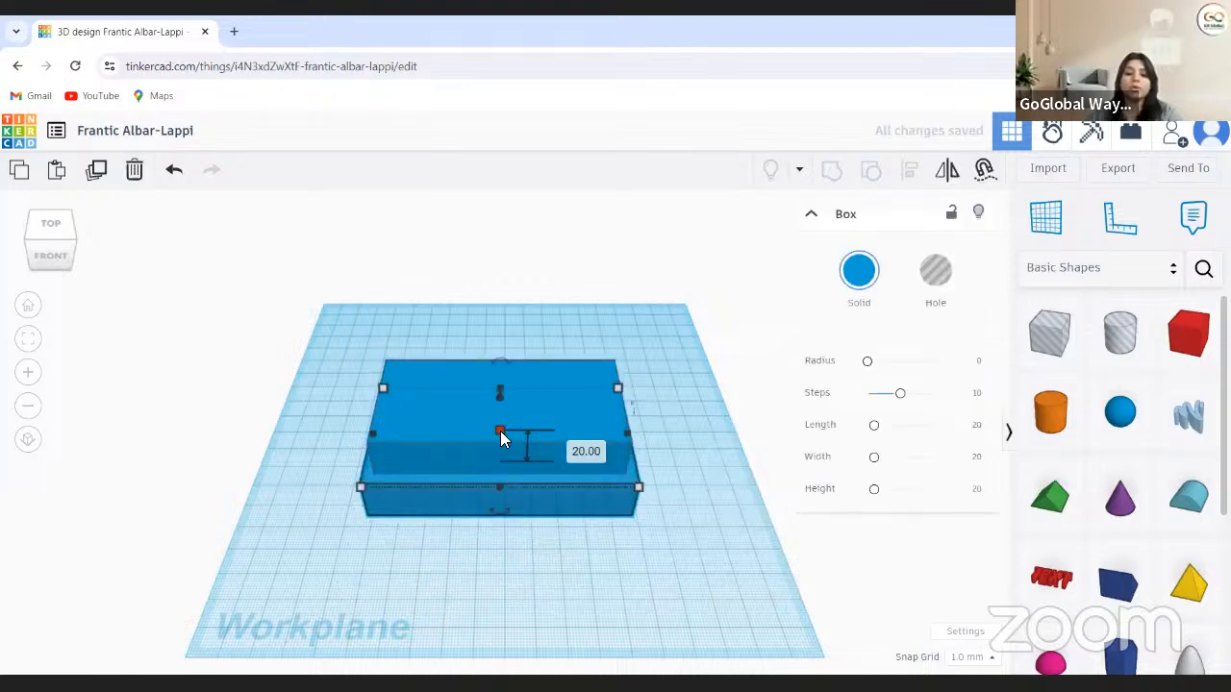
left_click(571, 453)
type("5")
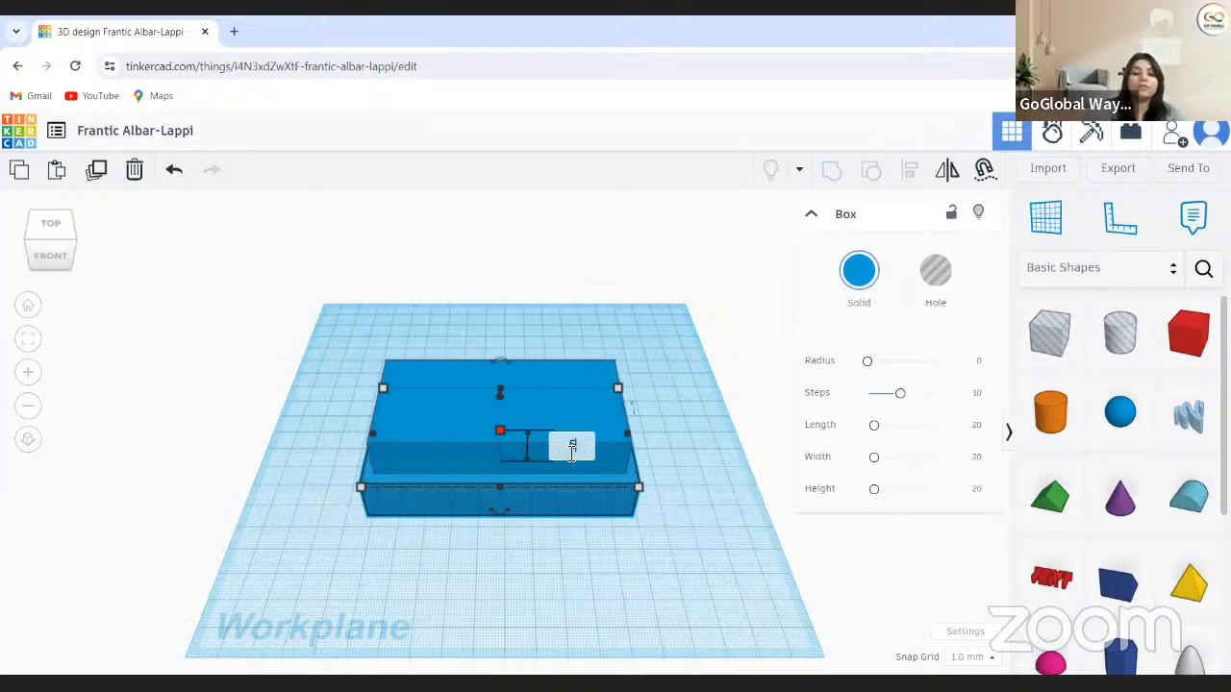
key("Return")
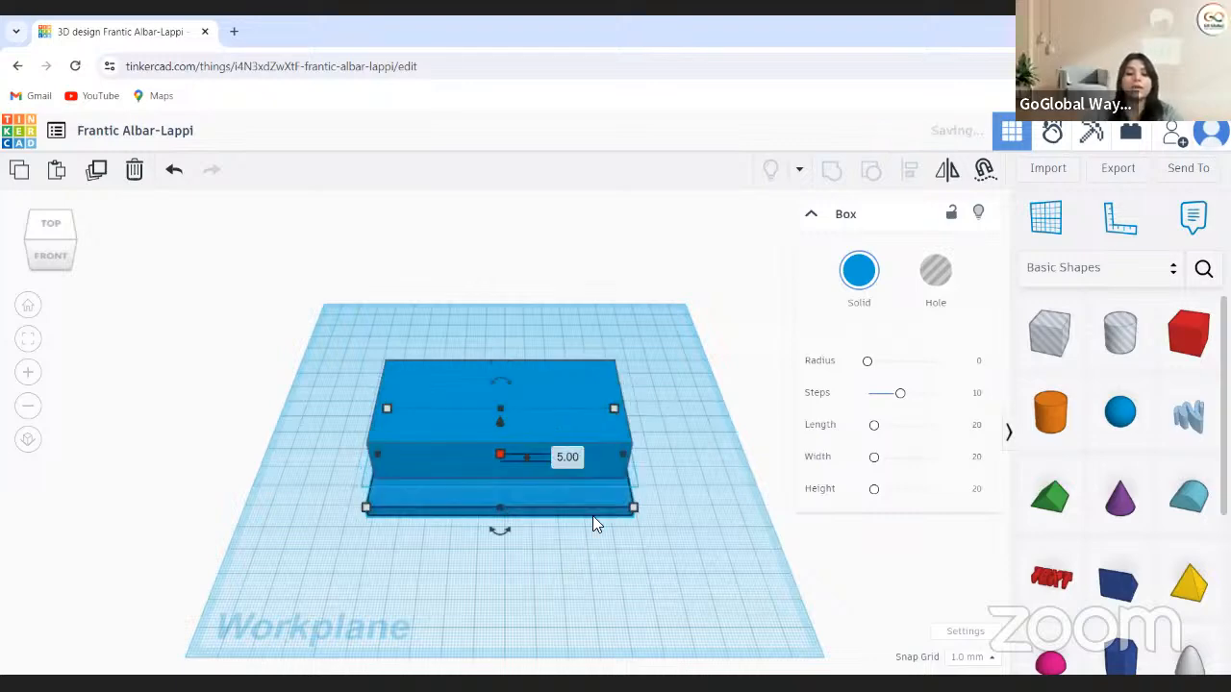
left_click(645, 635)
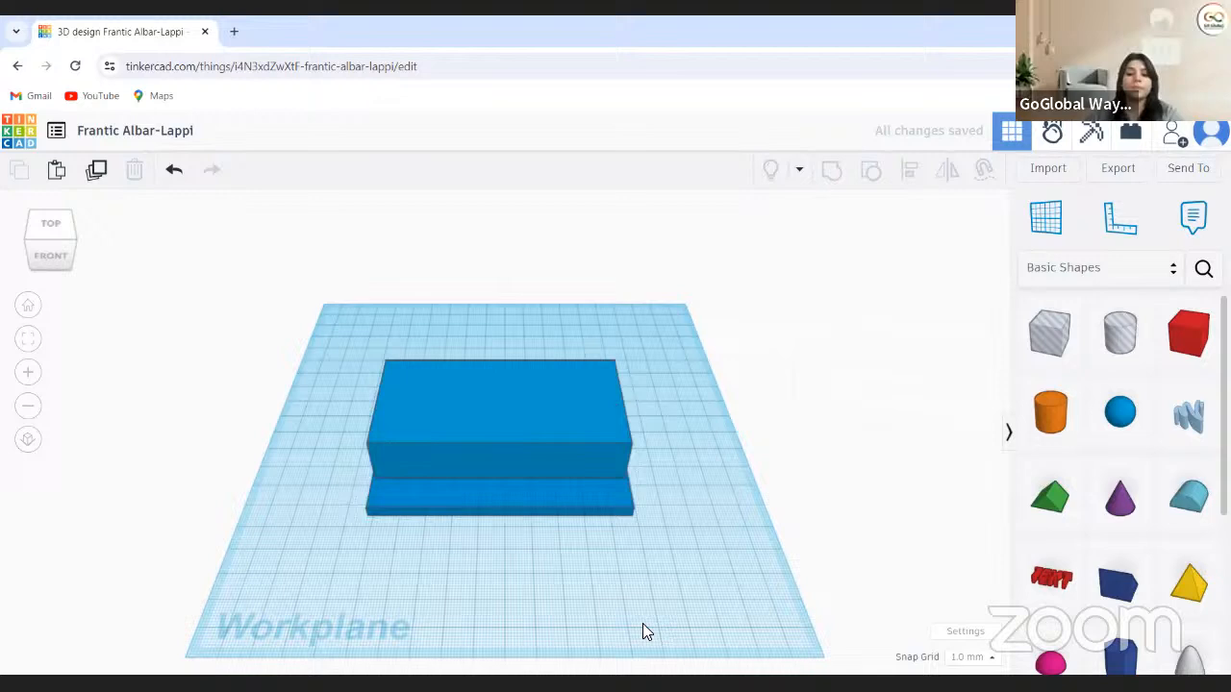
Select both boxes and drop them onto the workplane
left_click(571, 500)
key("ctrl+a")
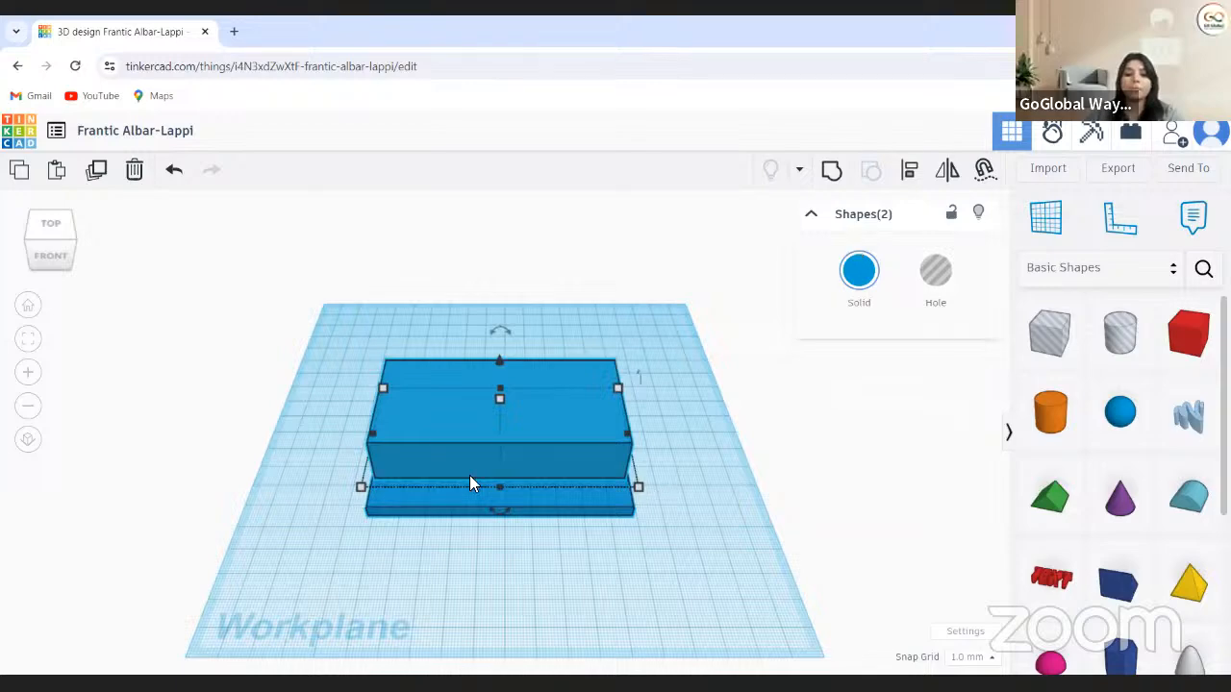
key("d")
key("Escape")
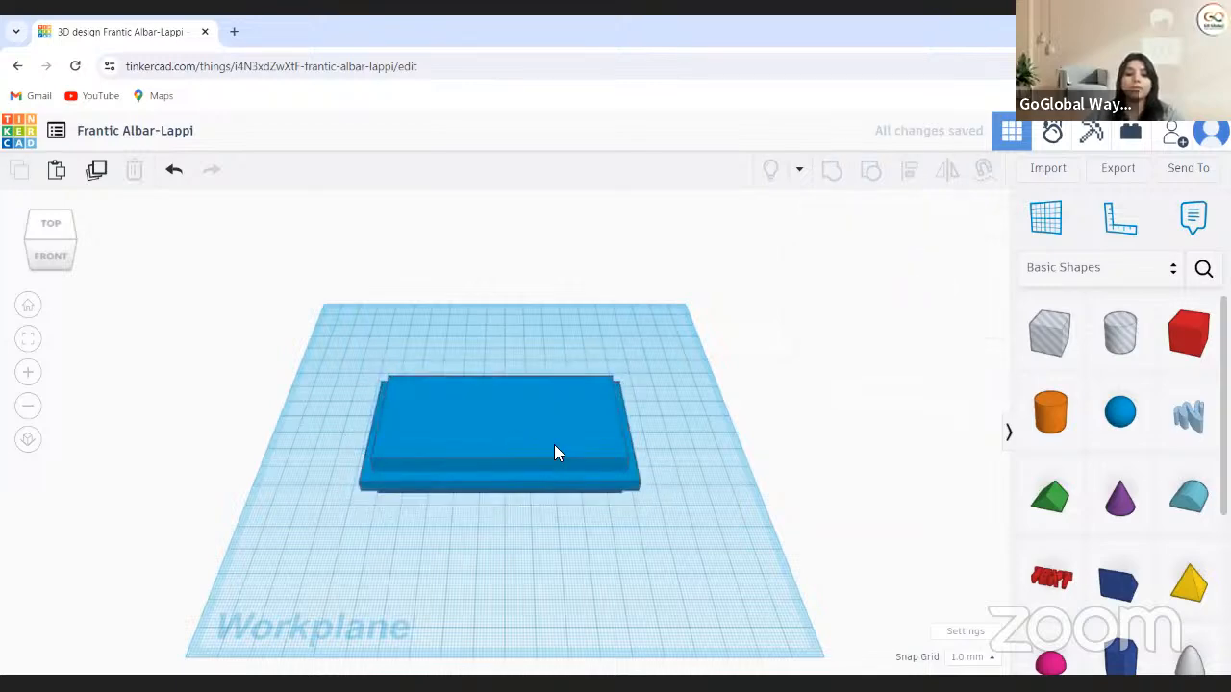
Raise the smaller box slightly so it rests on the thin larger box, and check the fit from below and the front
left_click(498, 380)
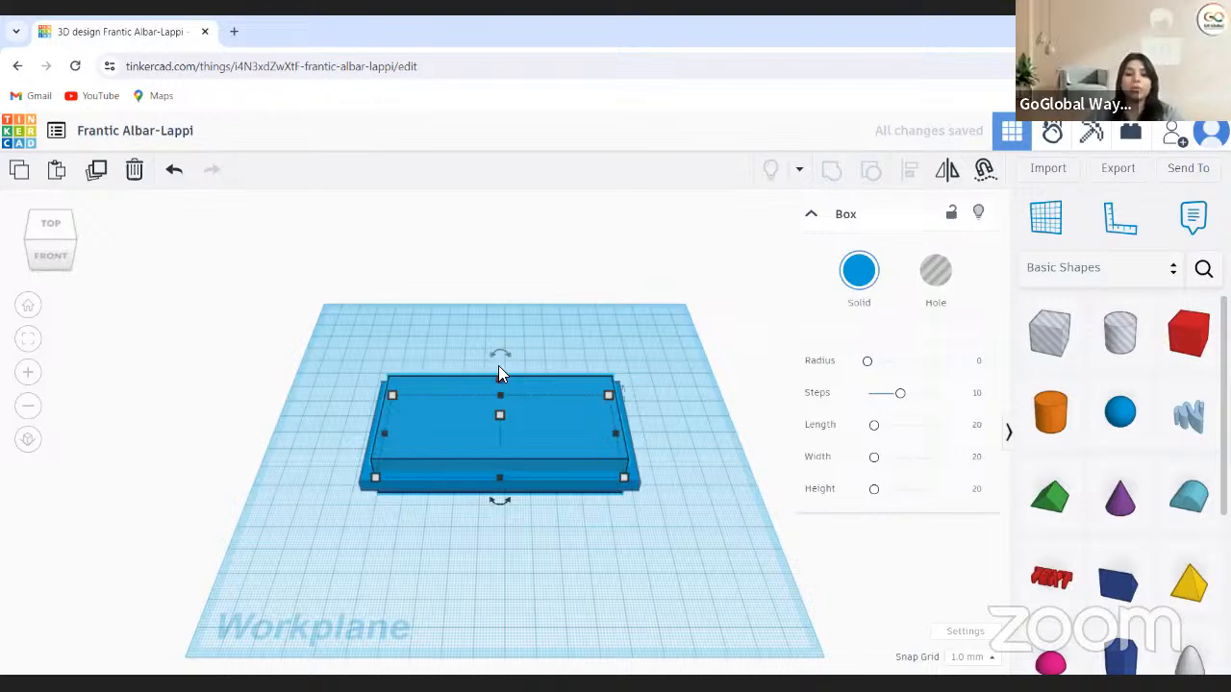
left_click_drag(498, 365, 501, 359)
left_click(61, 246)
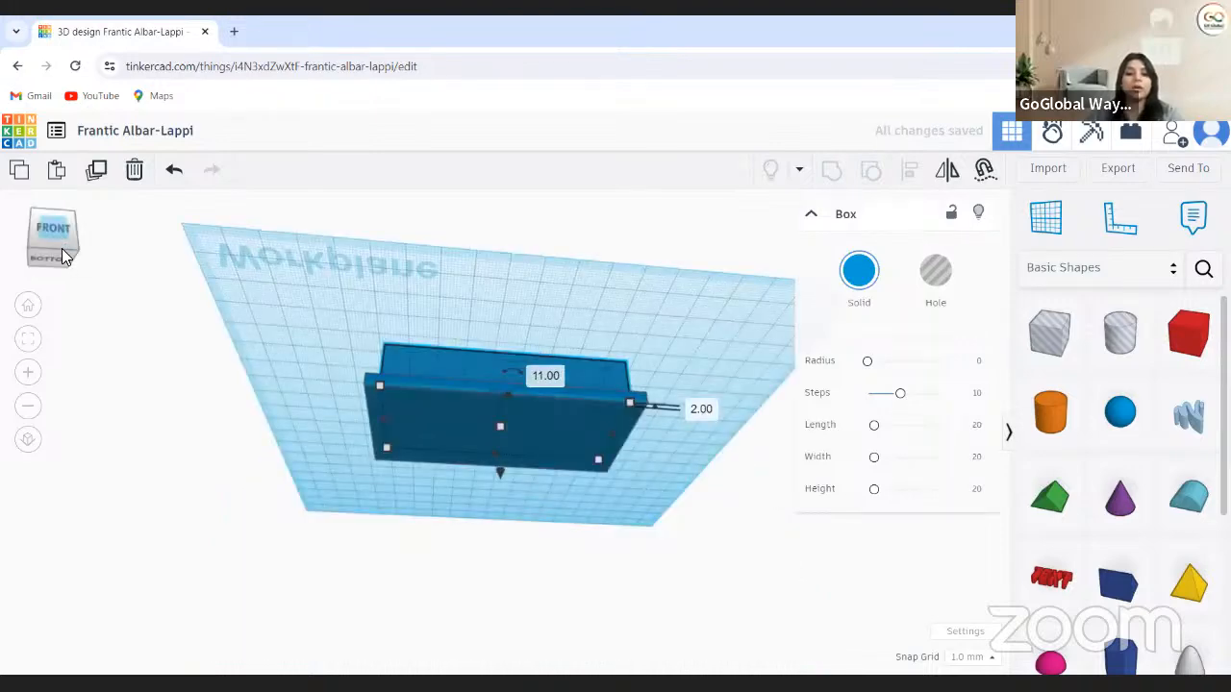
left_click(67, 242)
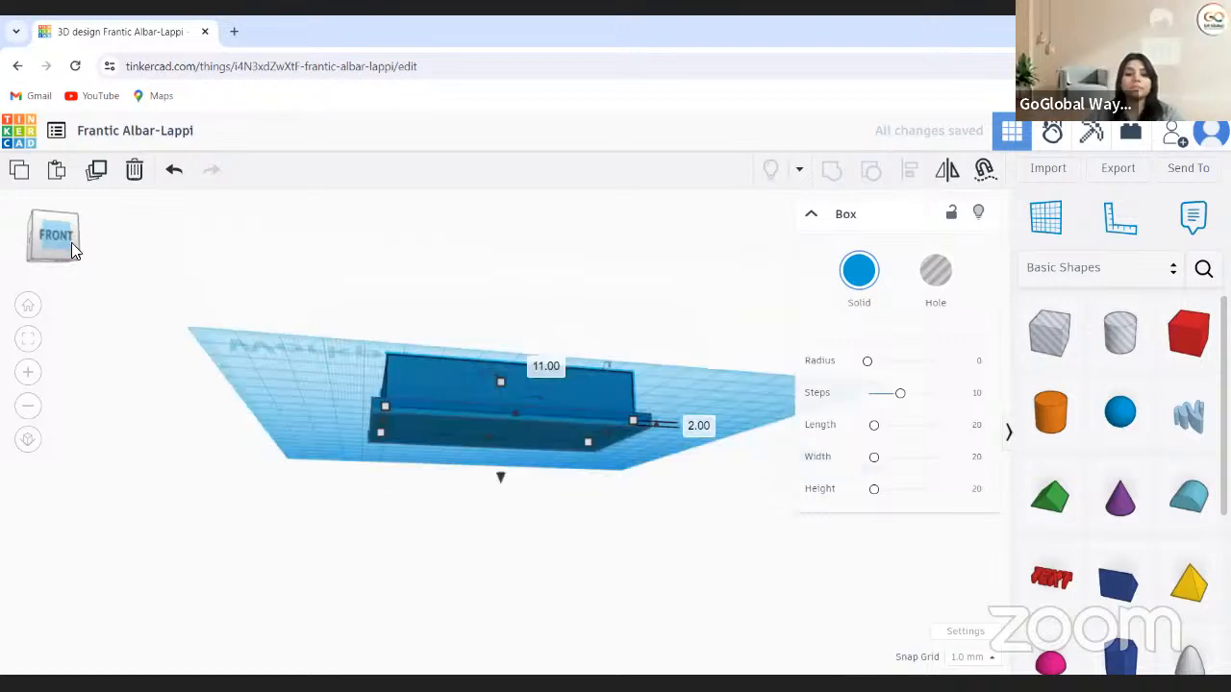
left_click(70, 242)
left_click(58, 253)
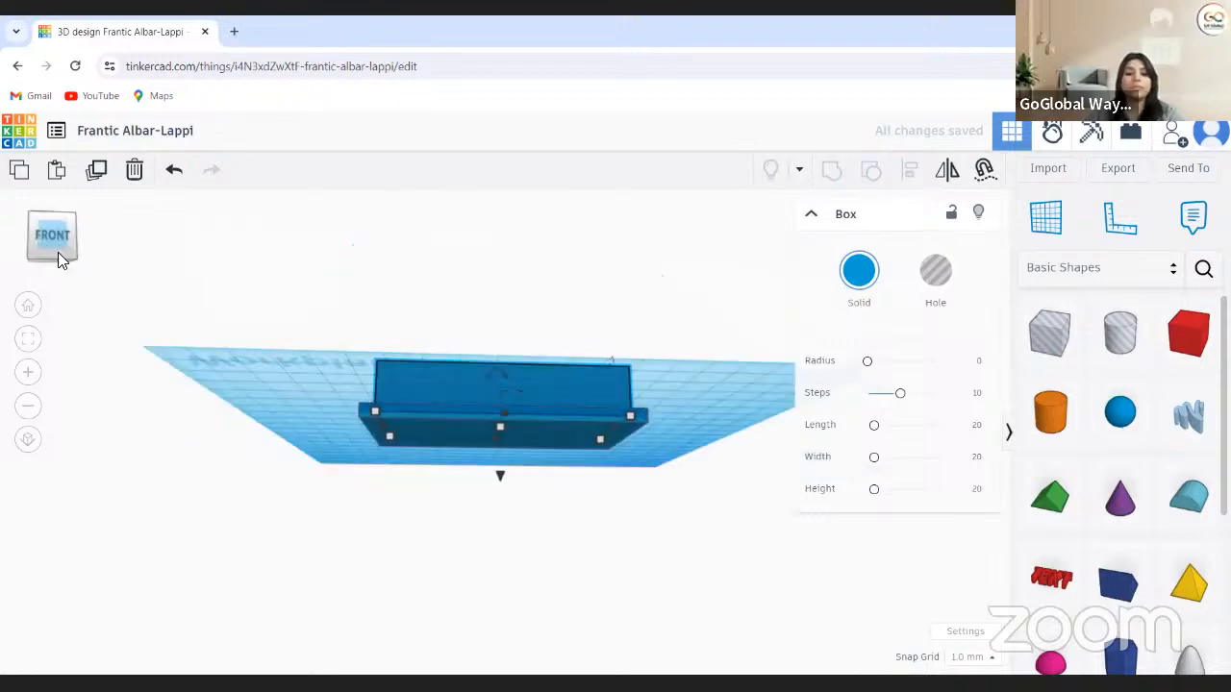
left_click(62, 250)
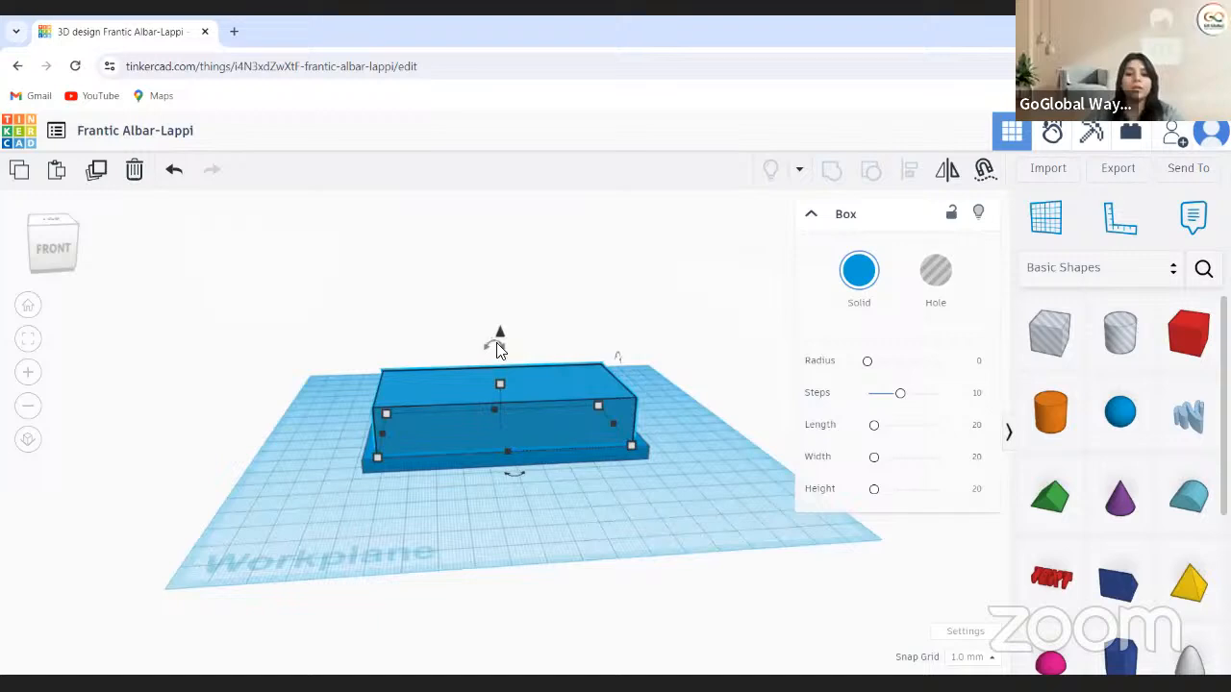
mouse_move(501, 385)
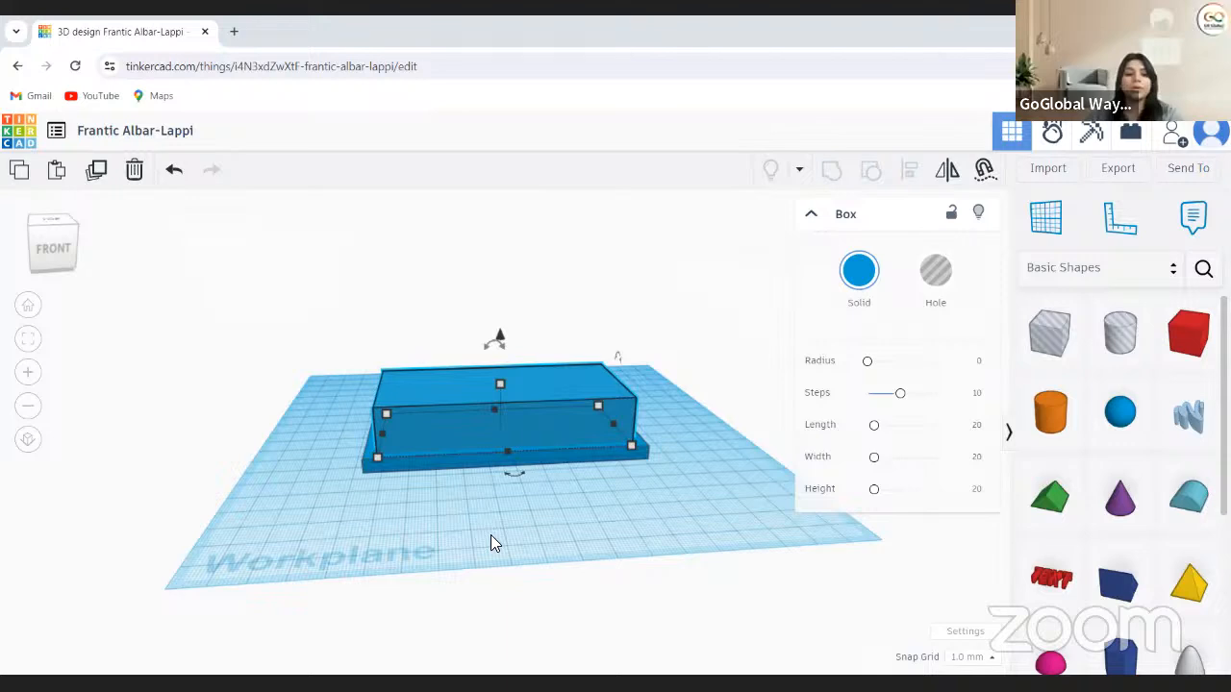
left_click(339, 386)
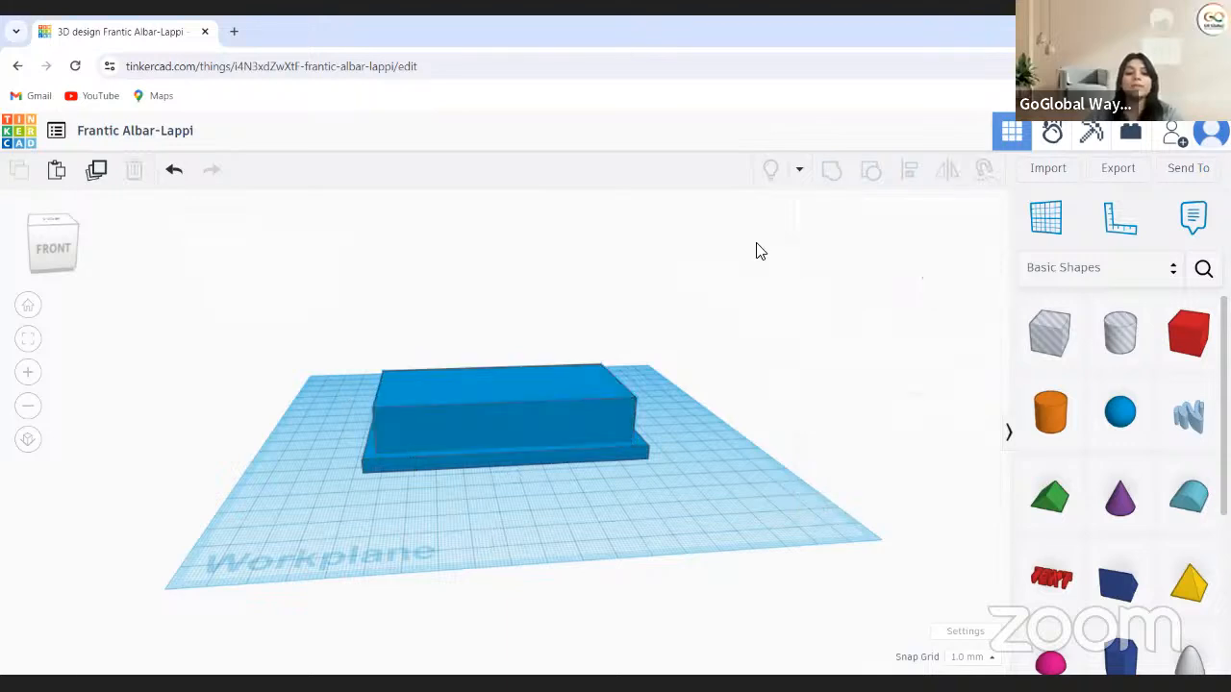
Group the two stacked boxes into a single shape
key("ctrl+a")
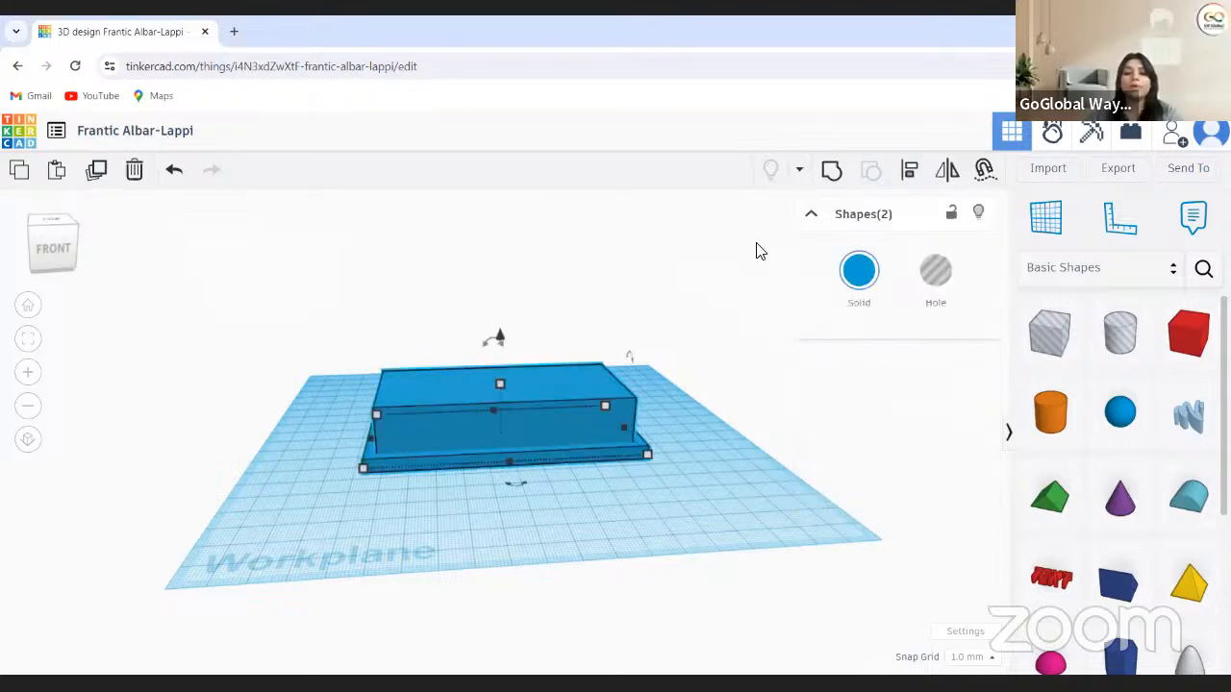
key("ctrl+g")
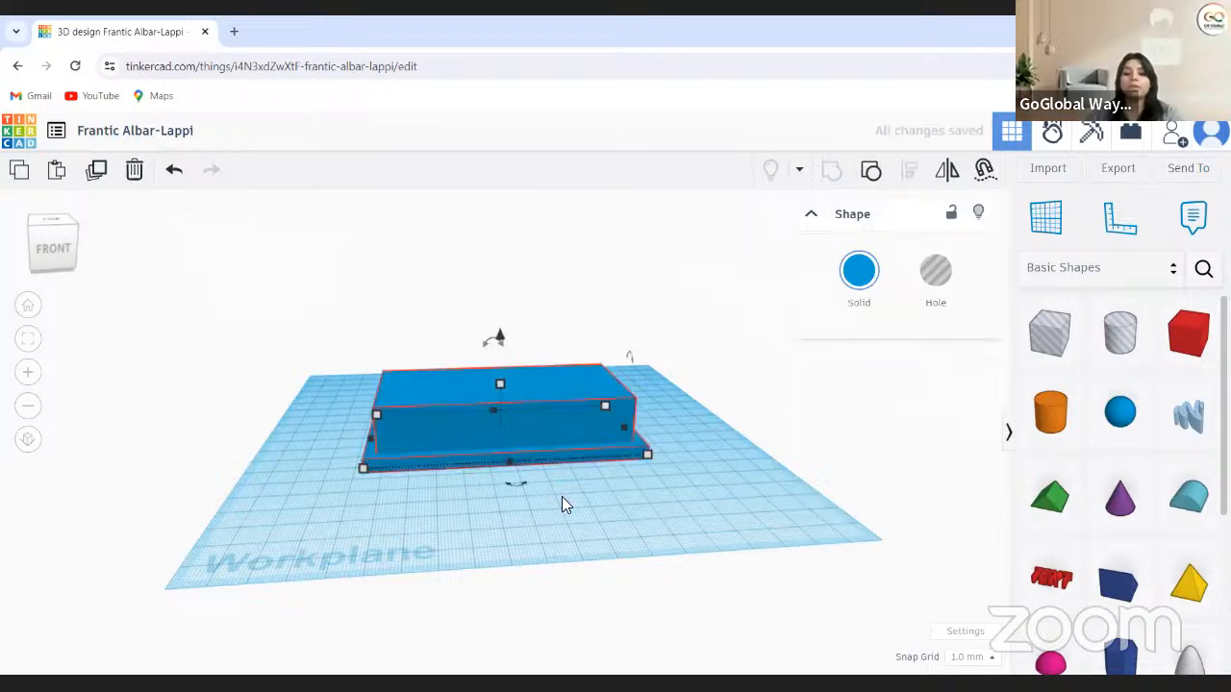
left_click(488, 606)
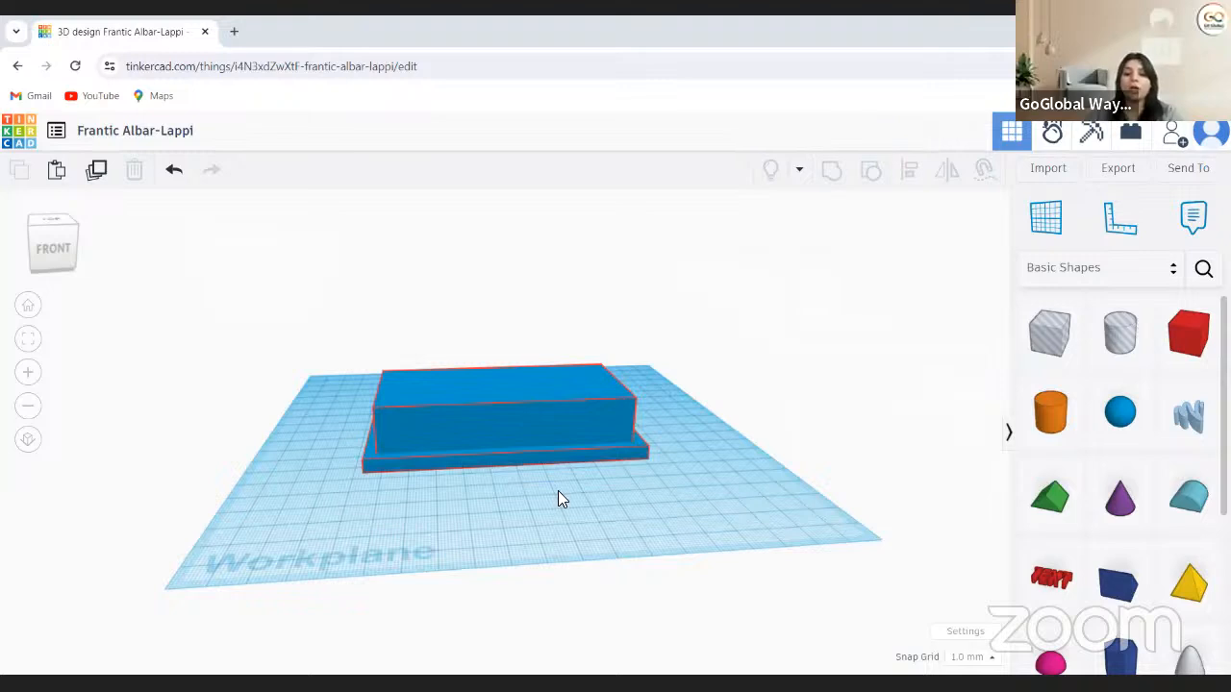
Place a cylinder at the front right of the blue shape and rotate it 90° so its round face points forward
left_click(623, 488)
left_click(660, 412)
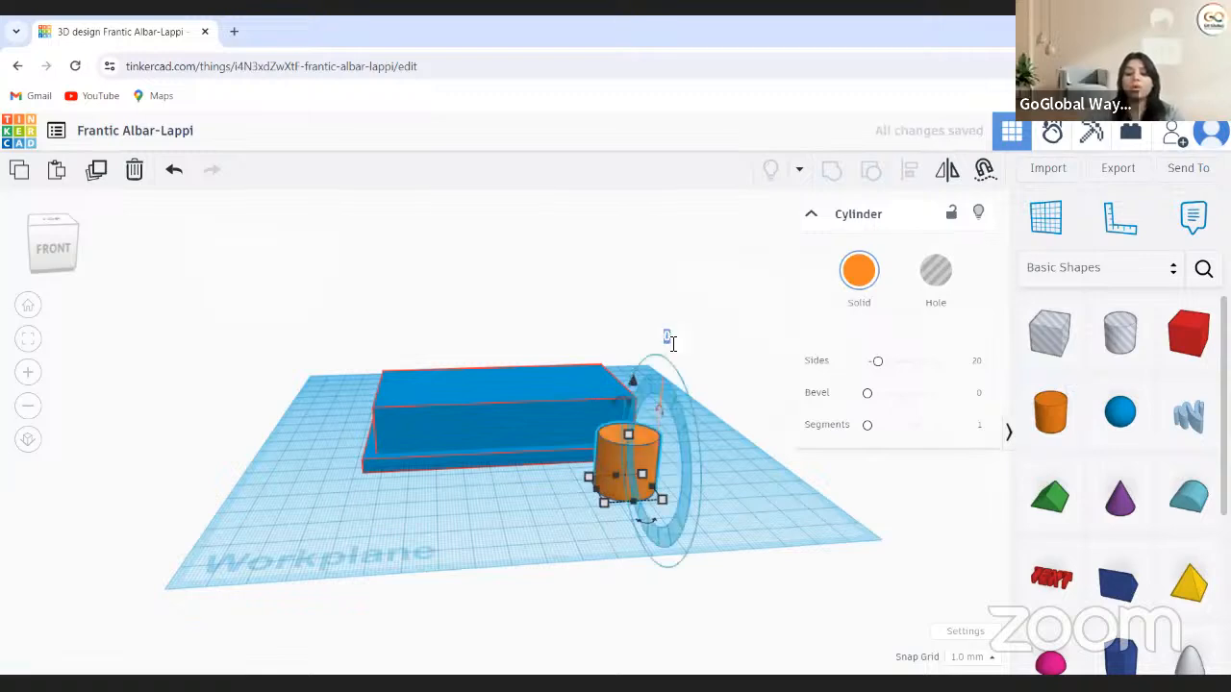
left_click(669, 340)
type("90")
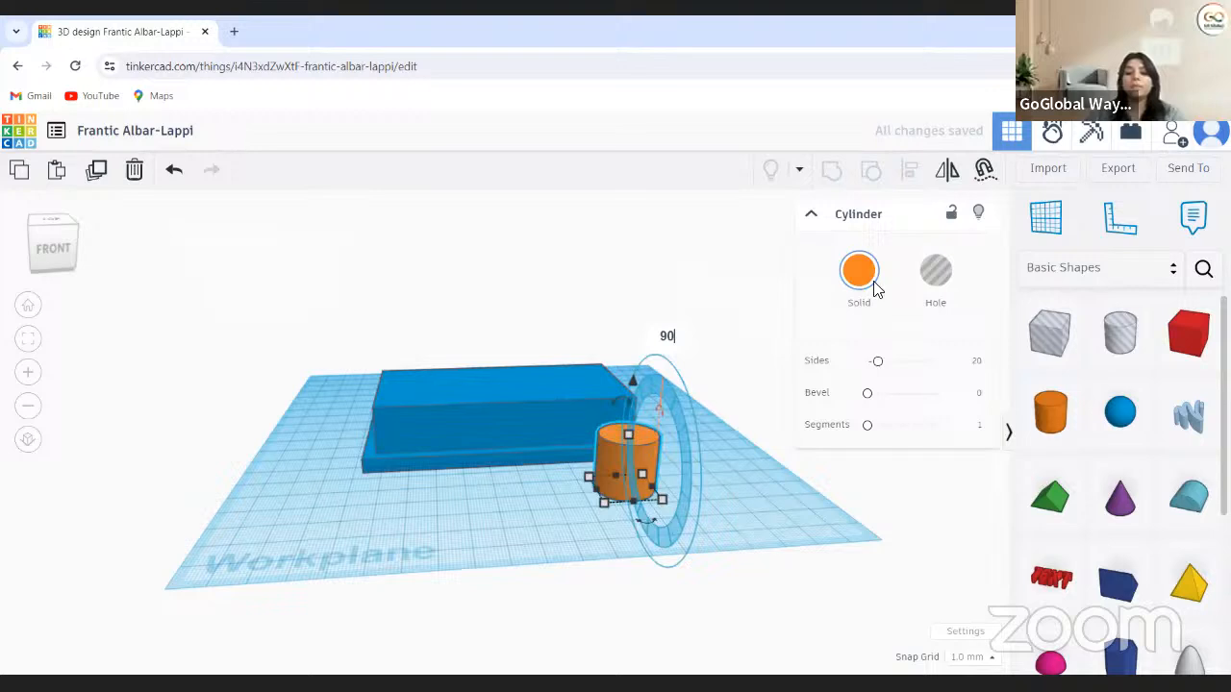
left_click(708, 393)
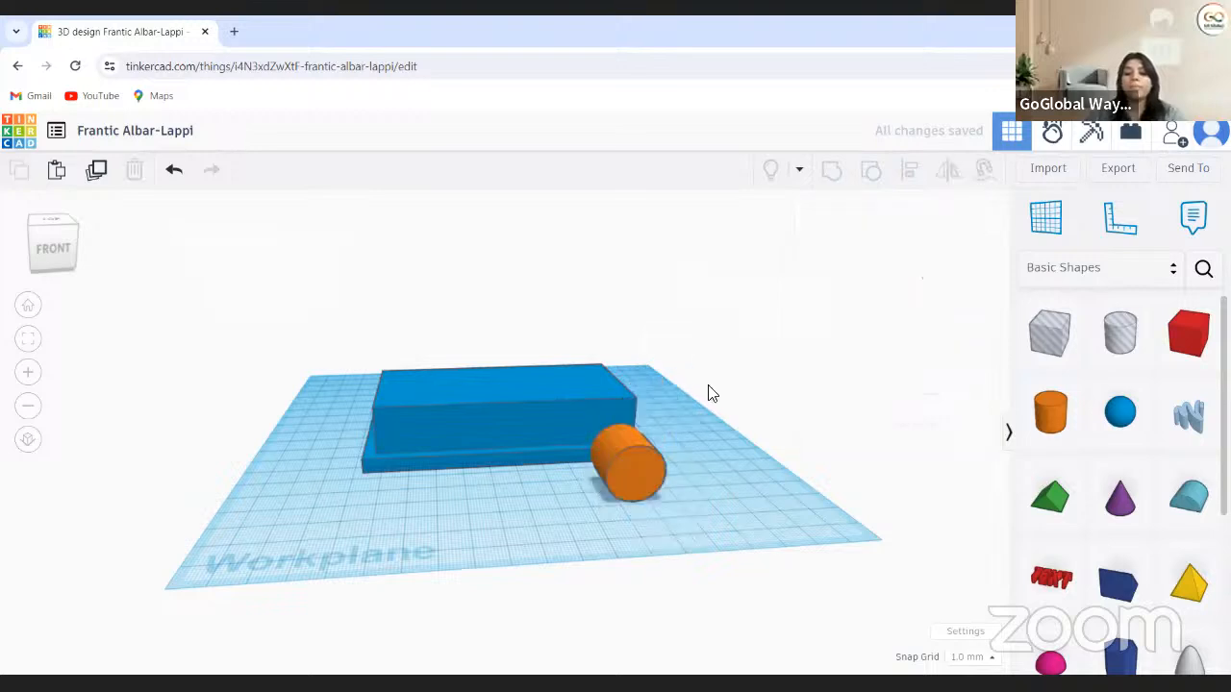
Recolour the cylinder black and set its front-to-back thickness to 10 mm
left_click(858, 274)
left_click(1034, 472)
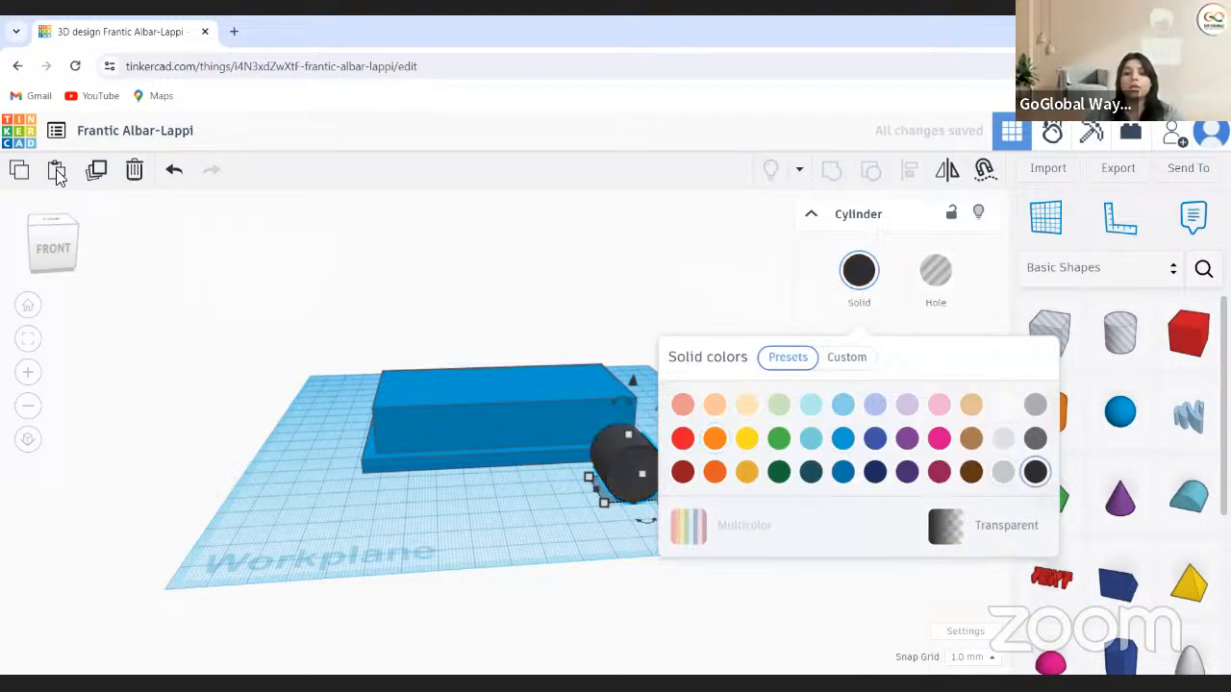
left_click(596, 488)
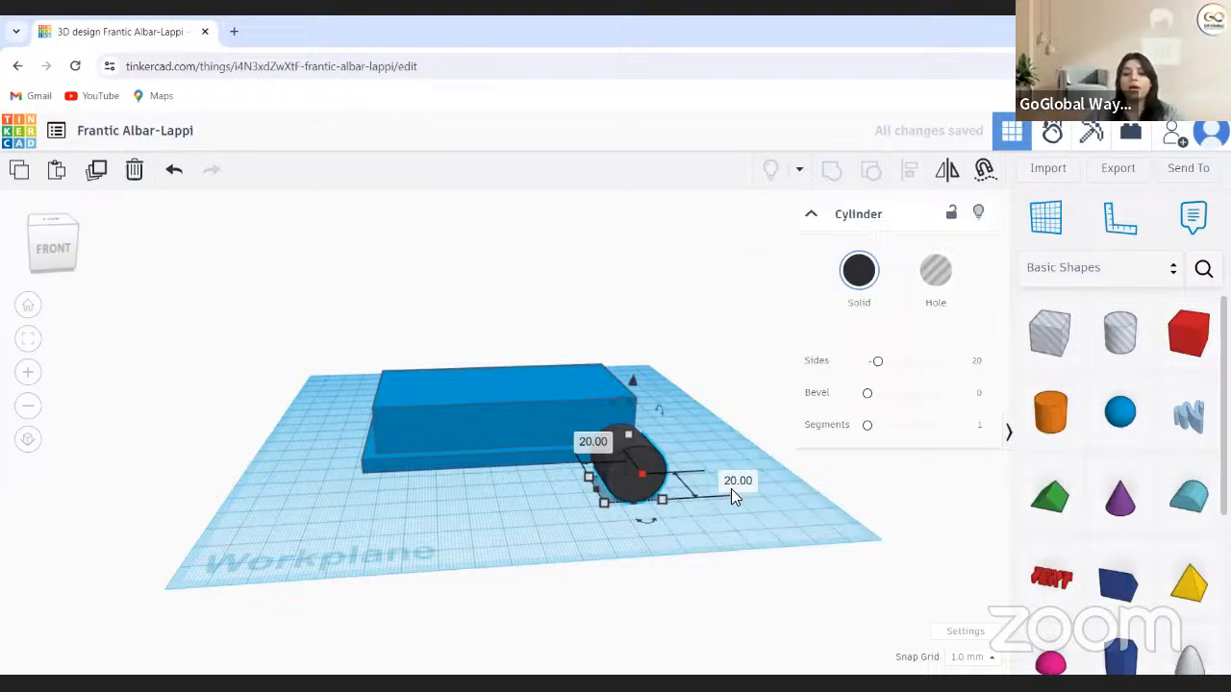
left_click(730, 490)
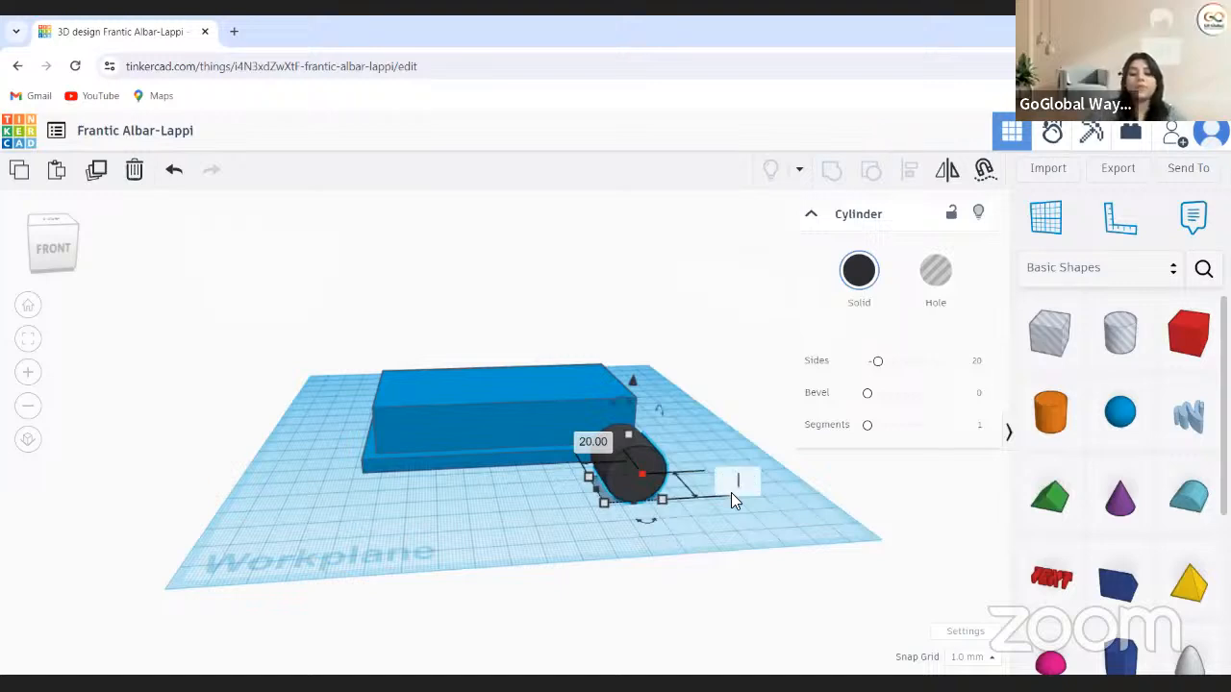
type("10")
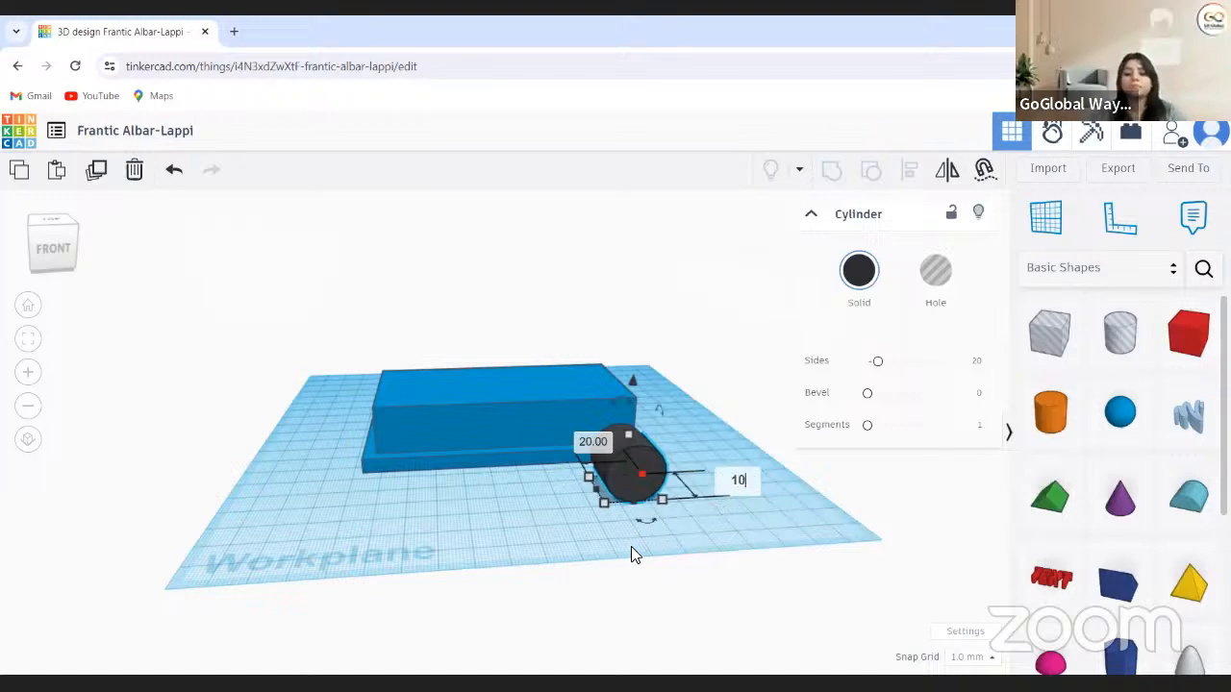
key("Return")
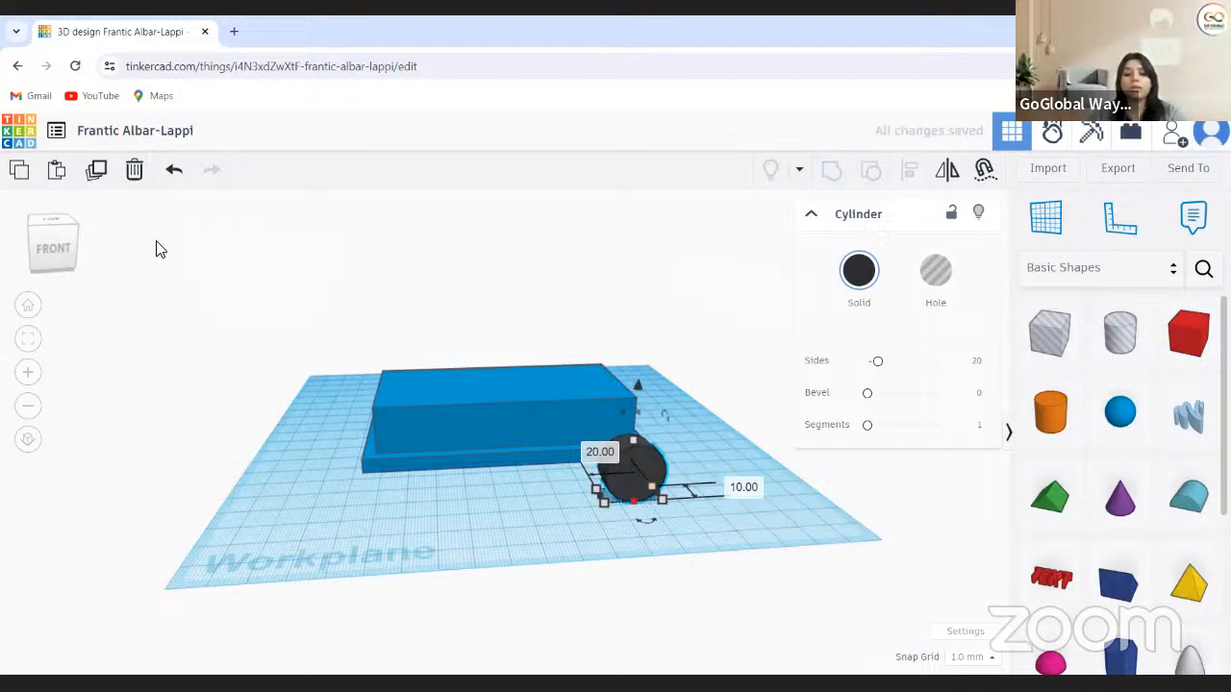
Duplicate the black cylinder and move the copy to the right of the original
left_click(95, 169)
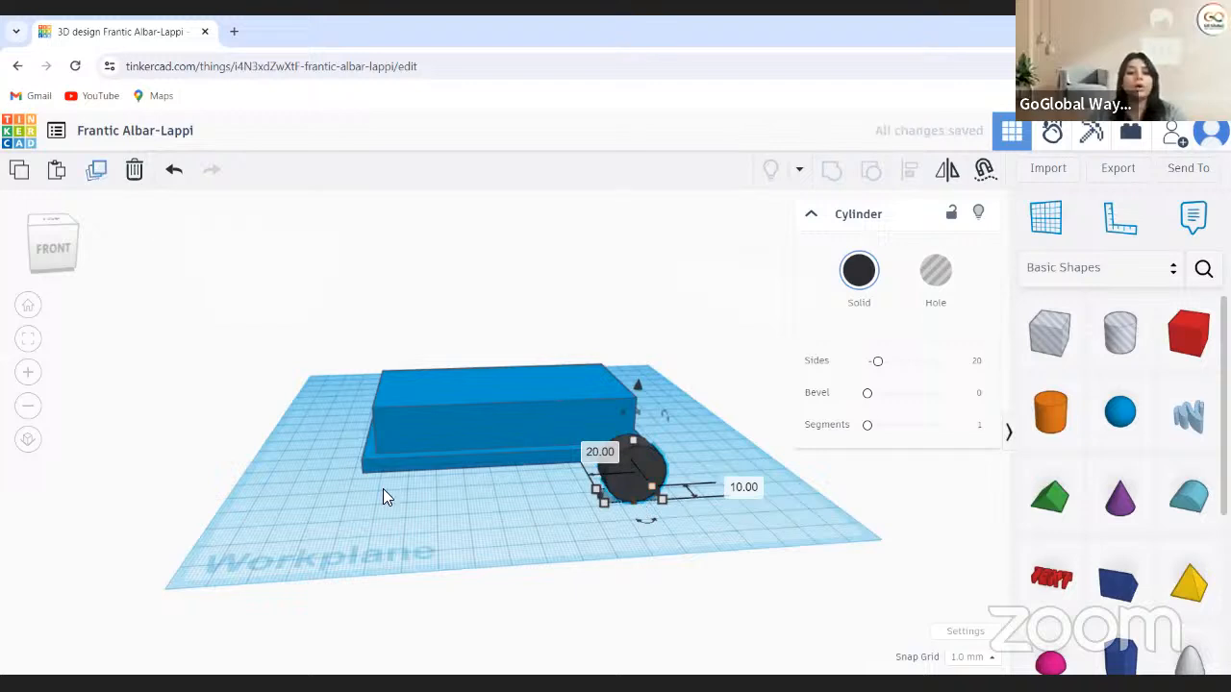
left_click(624, 485)
left_click_drag(623, 485, 730, 503)
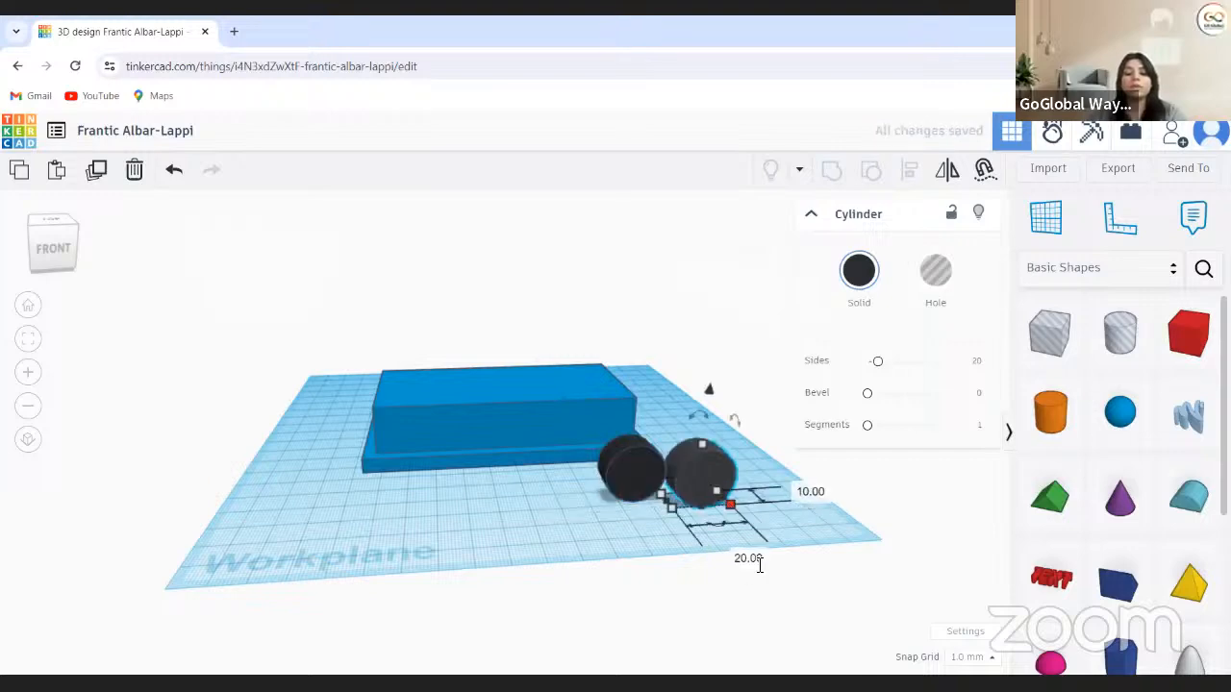
Set the duplicate cylinder's side-to-side width to 15 mm and its height to 8 mm
left_click(748, 558)
key("BackSpace")
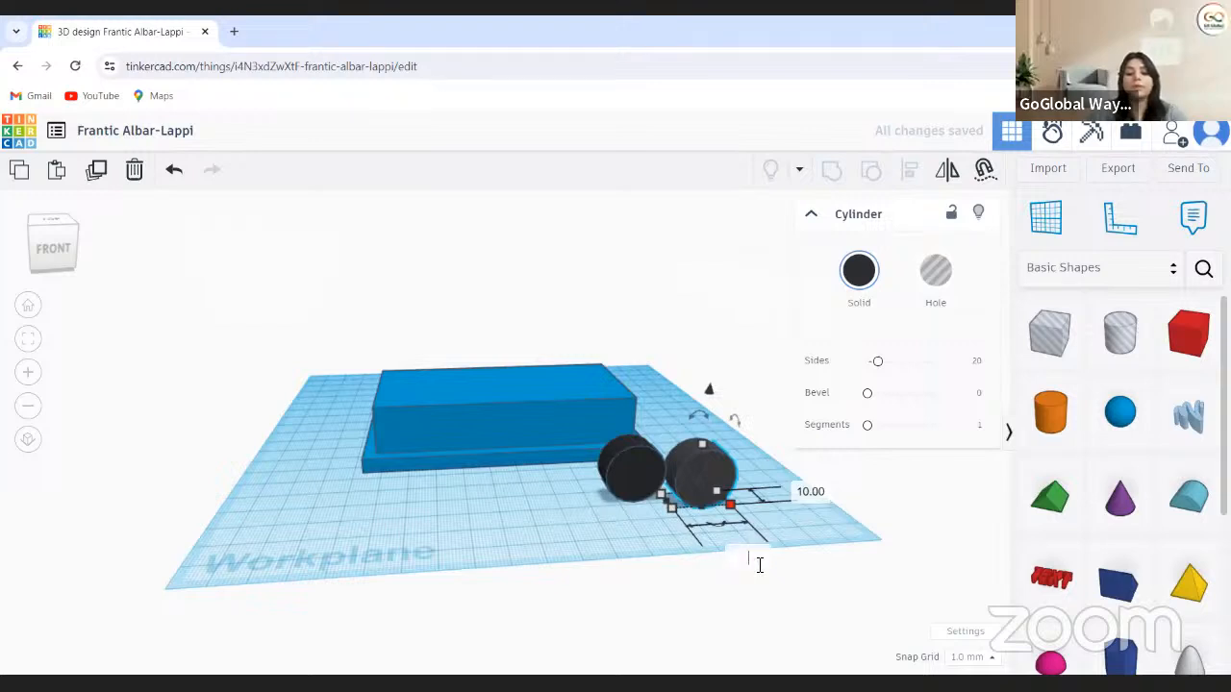
type("15")
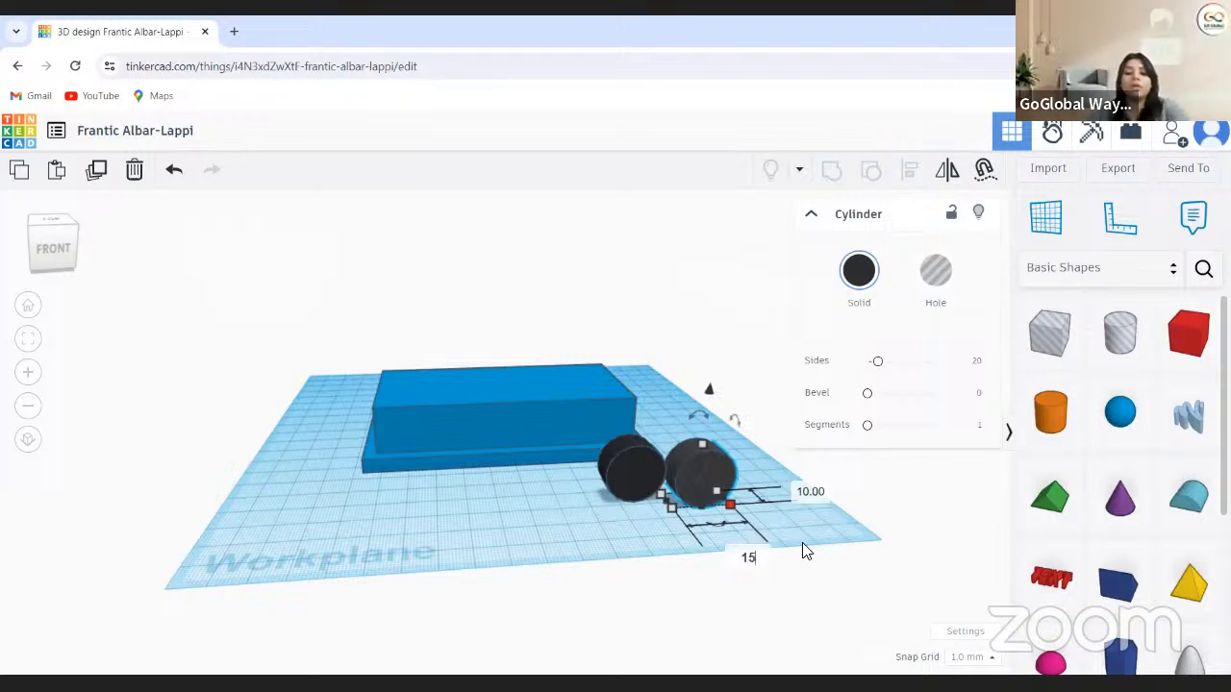
key("Return")
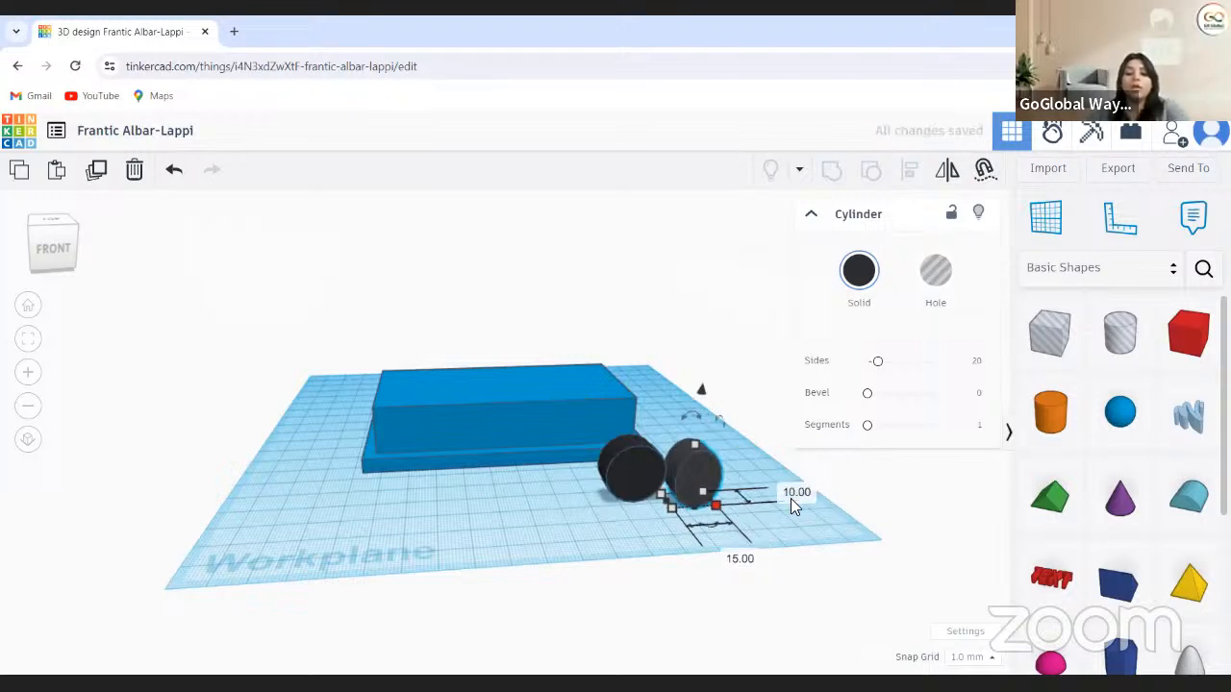
left_click(693, 444)
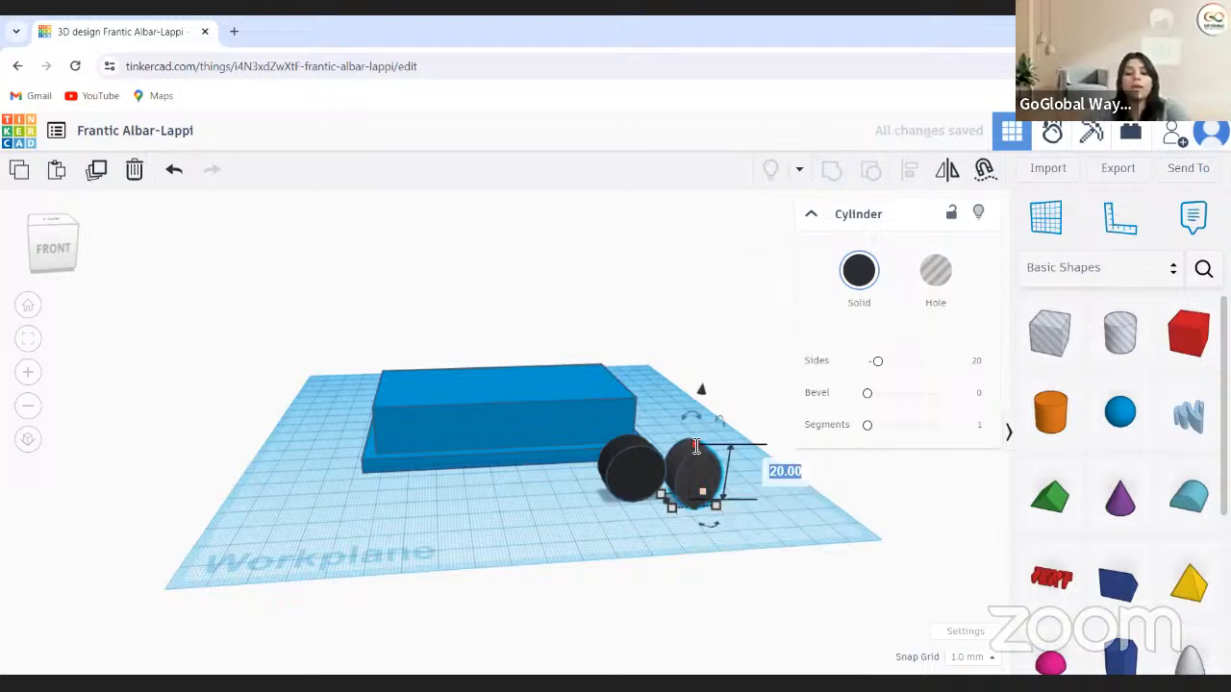
key("BackSpace")
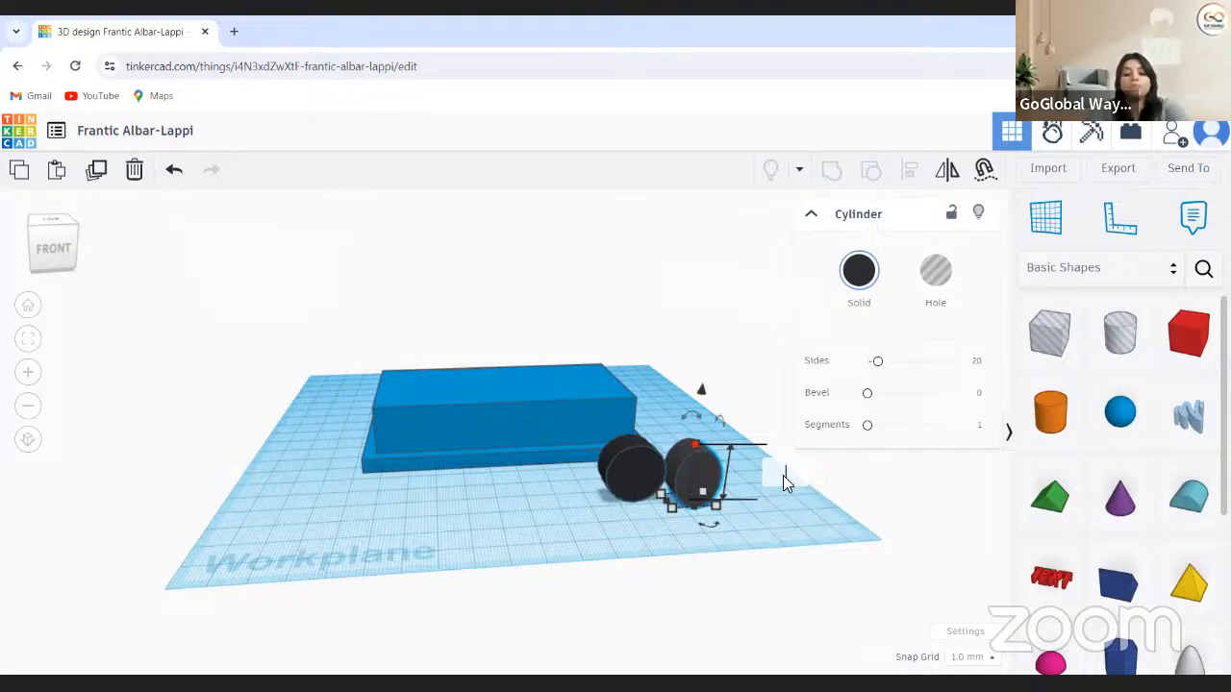
type("8")
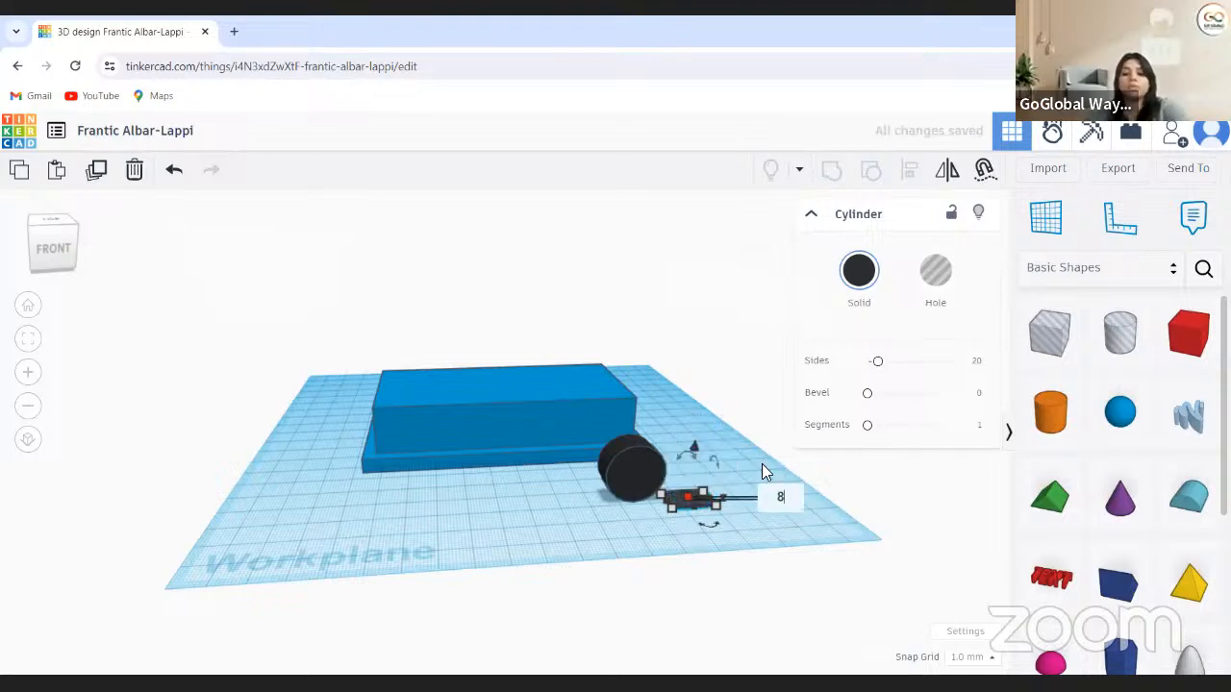
key("Return")
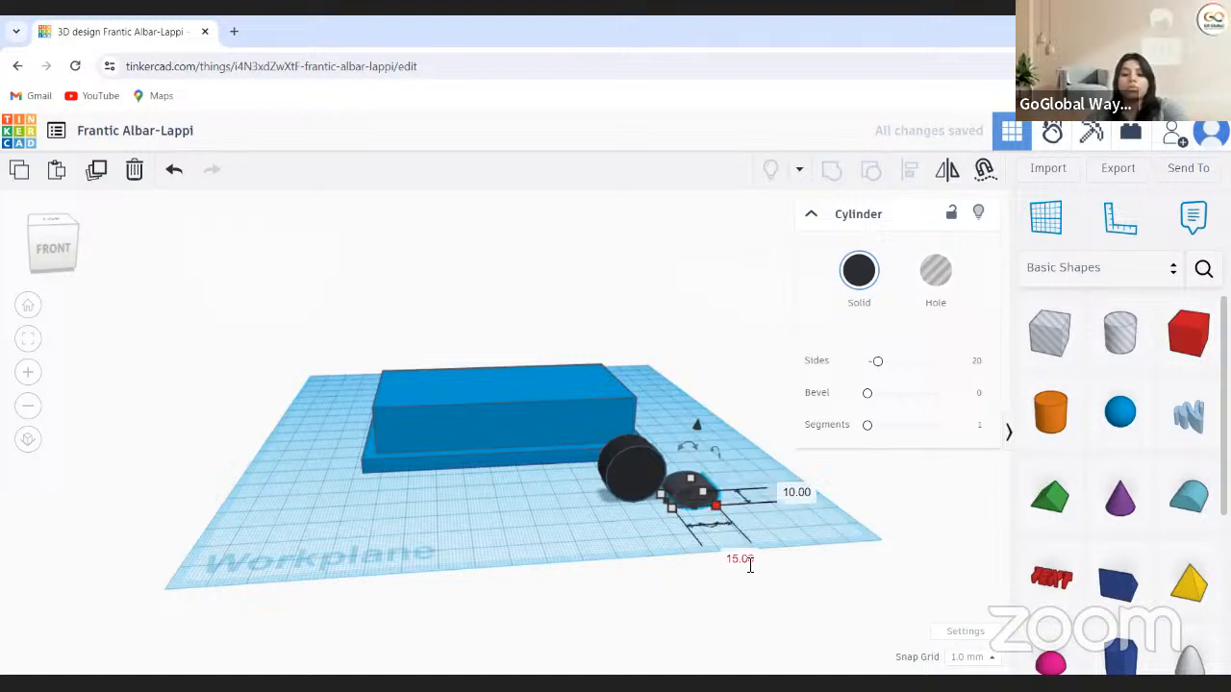
Set the duplicate cylinder's side-to-side width to 10 mm
left_click(749, 564)
type("1")
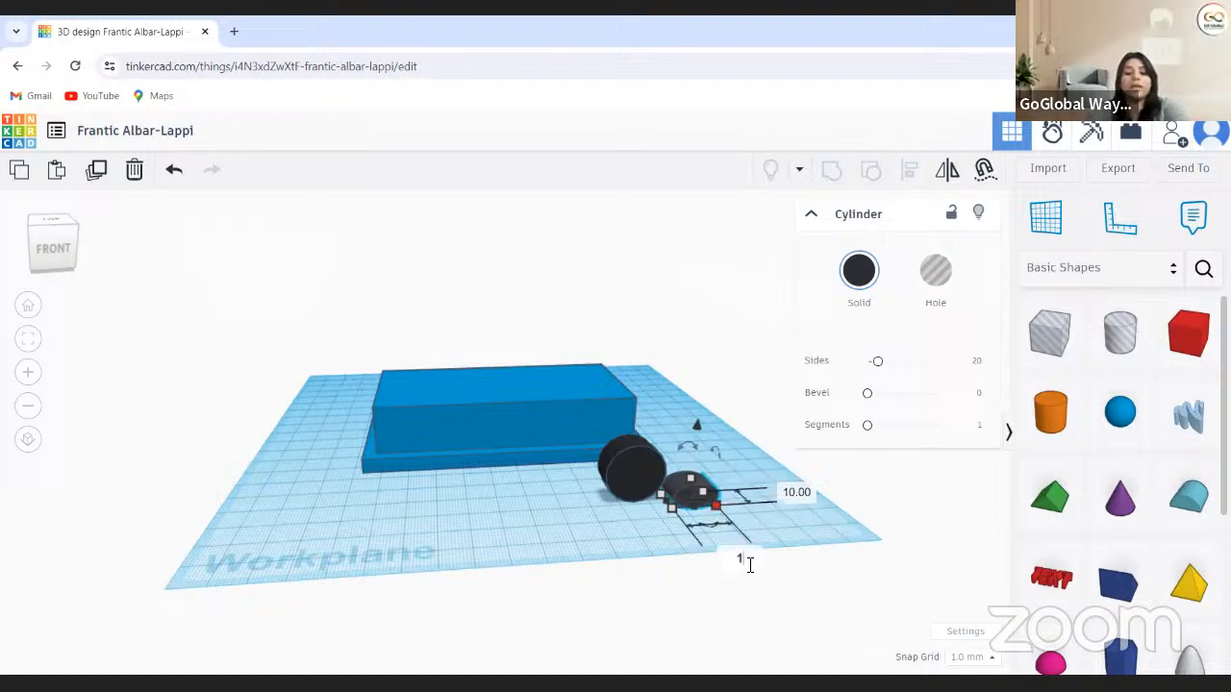
type("0")
key("Return")
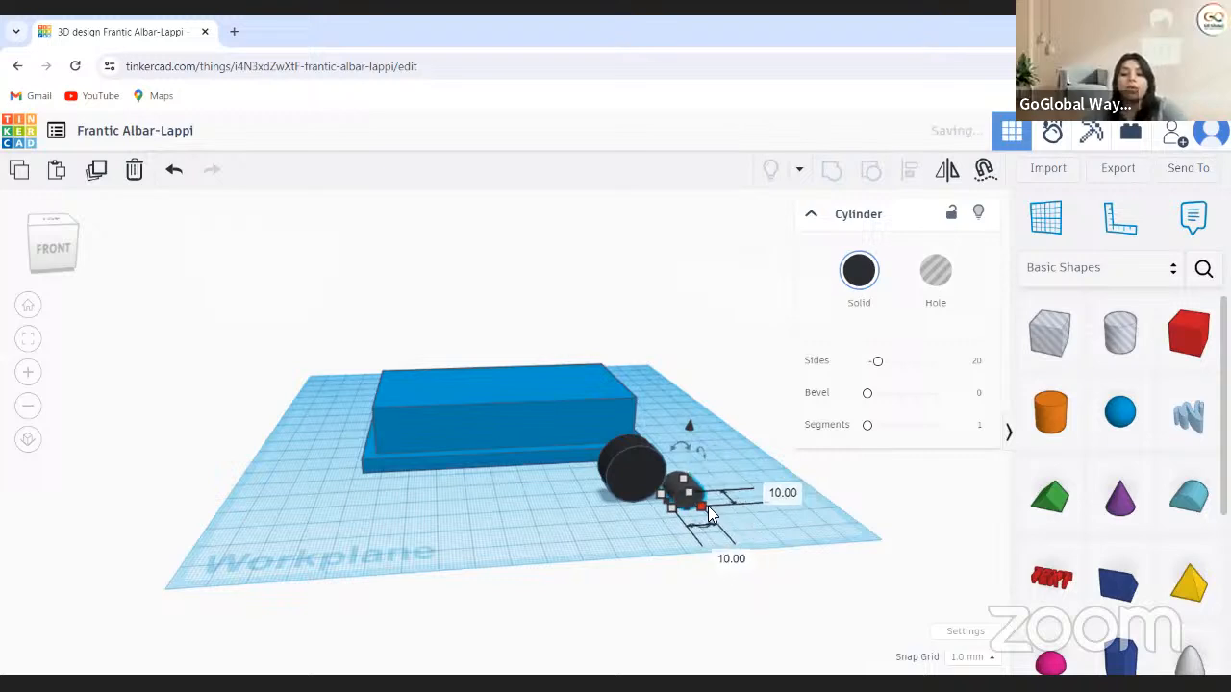
left_click(792, 494)
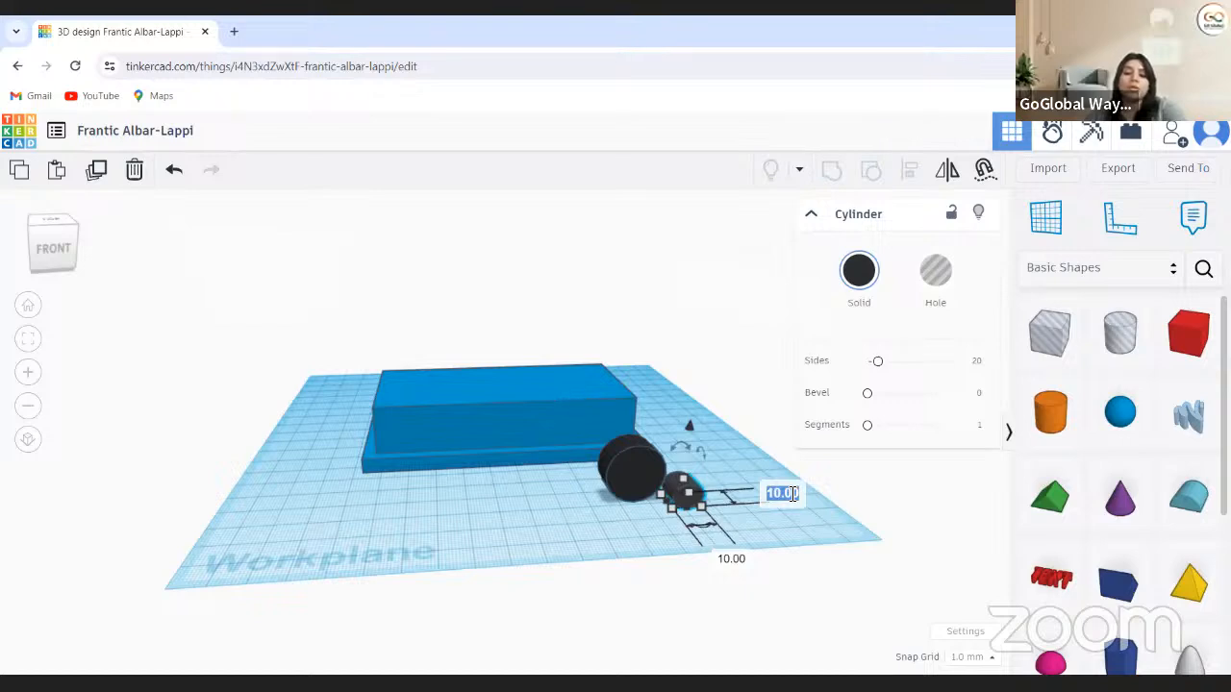
left_click(686, 491)
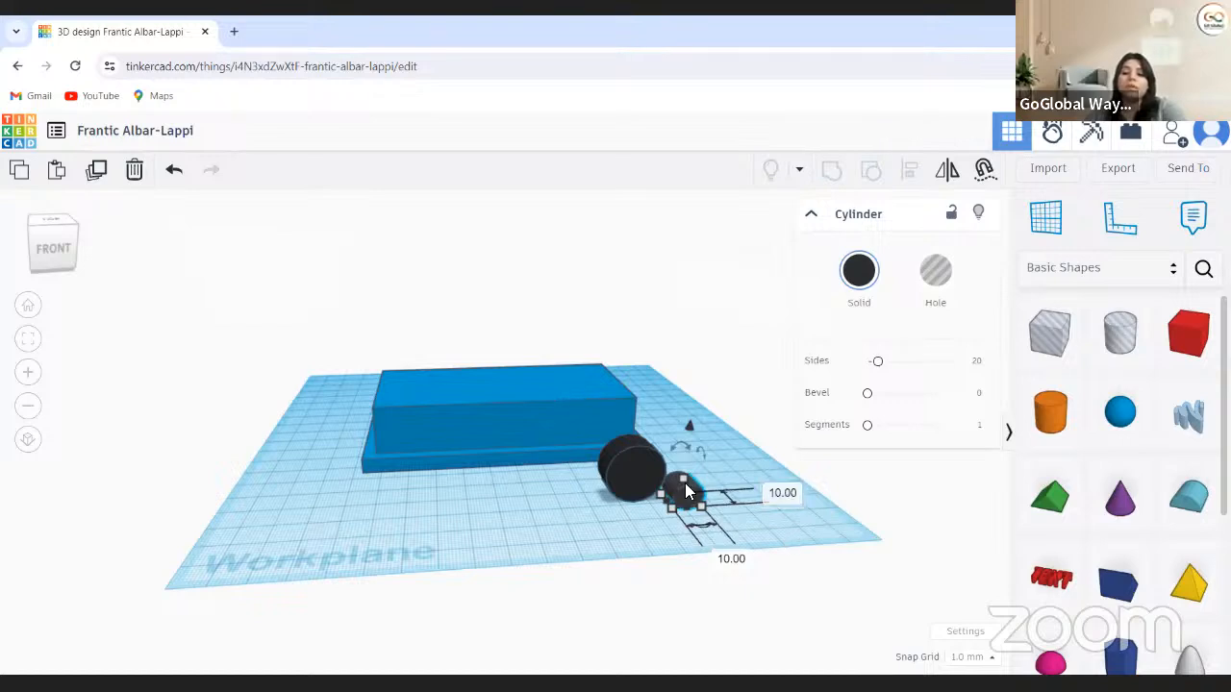
left_click(781, 494)
key("BackSpace")
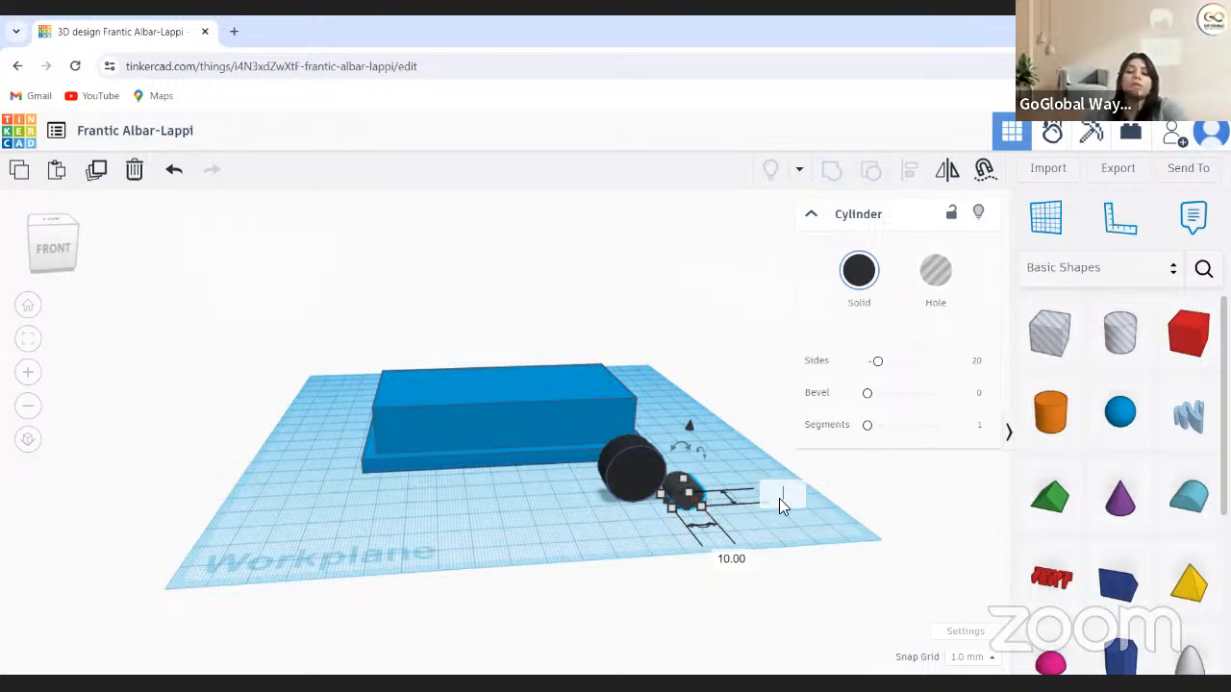
left_click(631, 464)
left_click(632, 467)
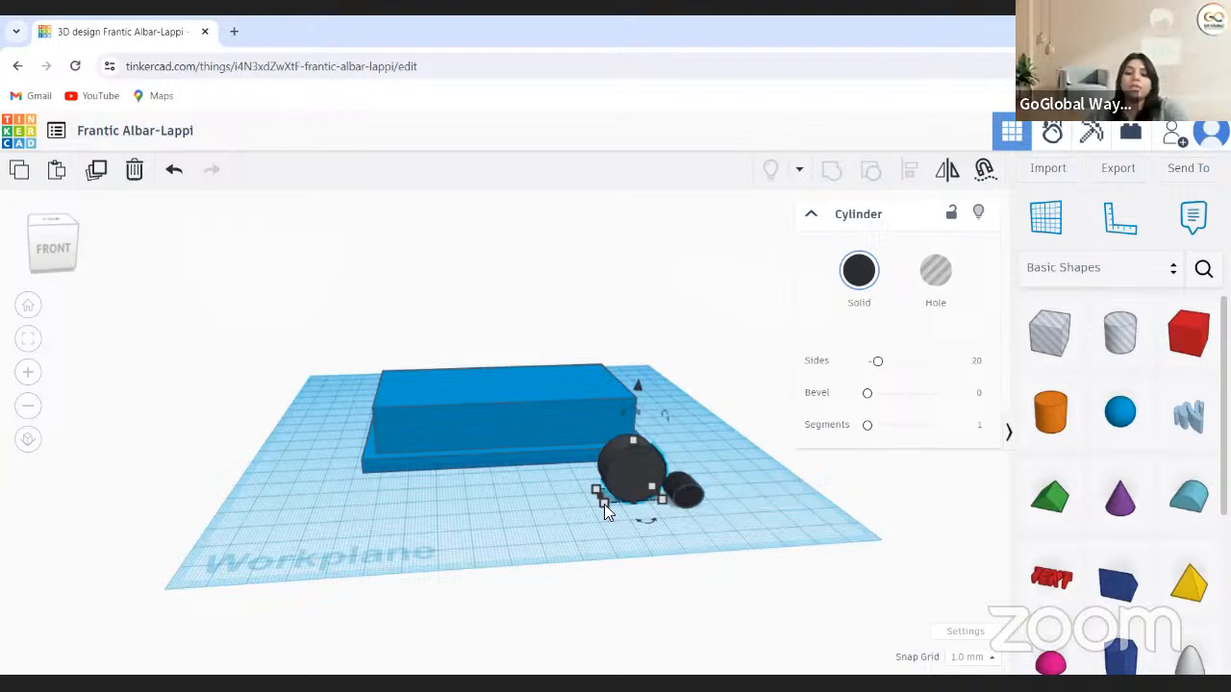
Recolour the smaller cylinder light blue using the preset solid colours
left_click(710, 486)
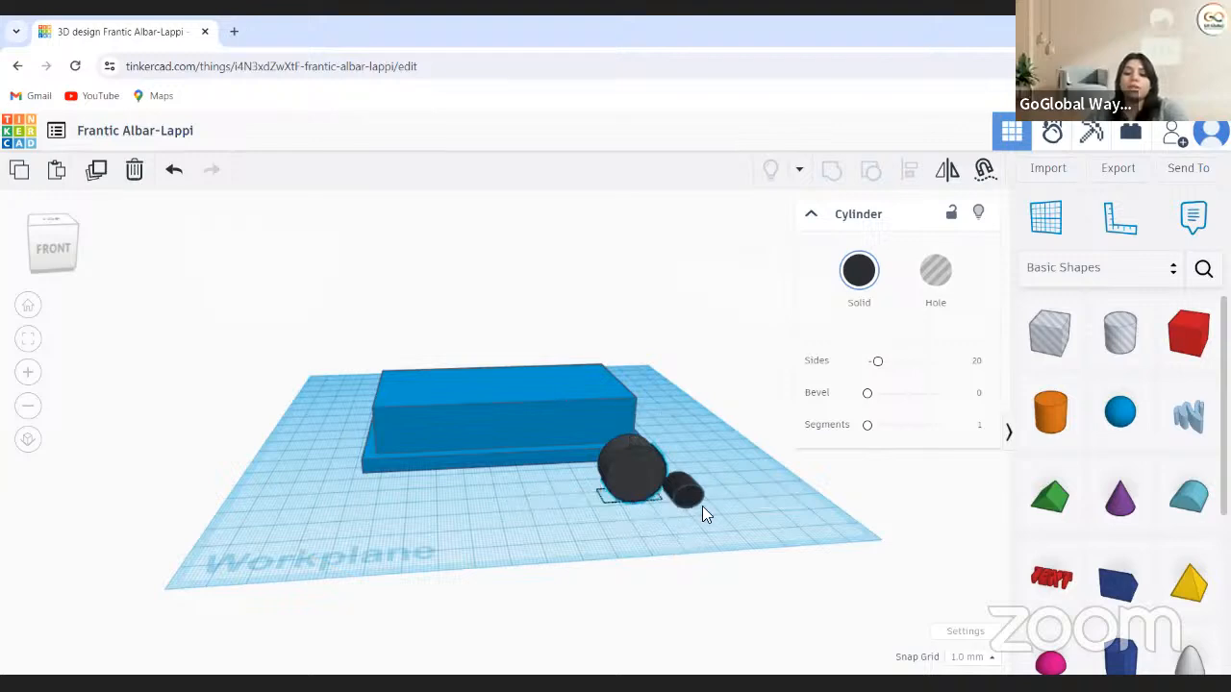
left_click(701, 506)
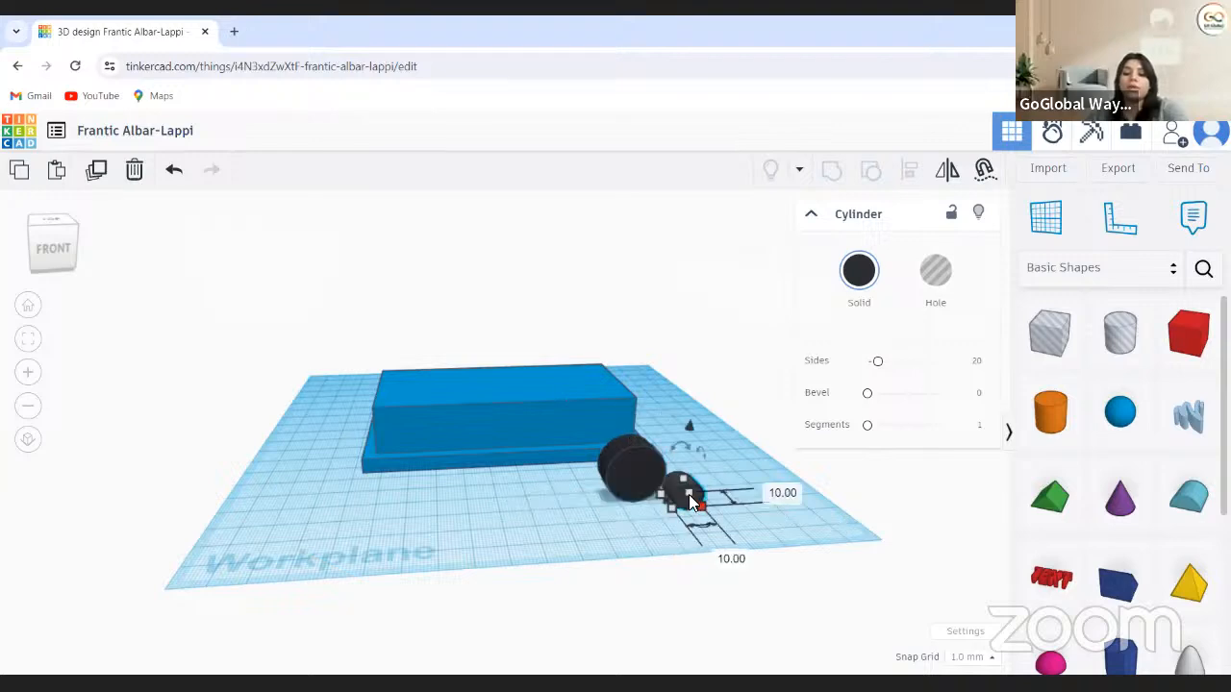
left_click(736, 423)
left_click(859, 273)
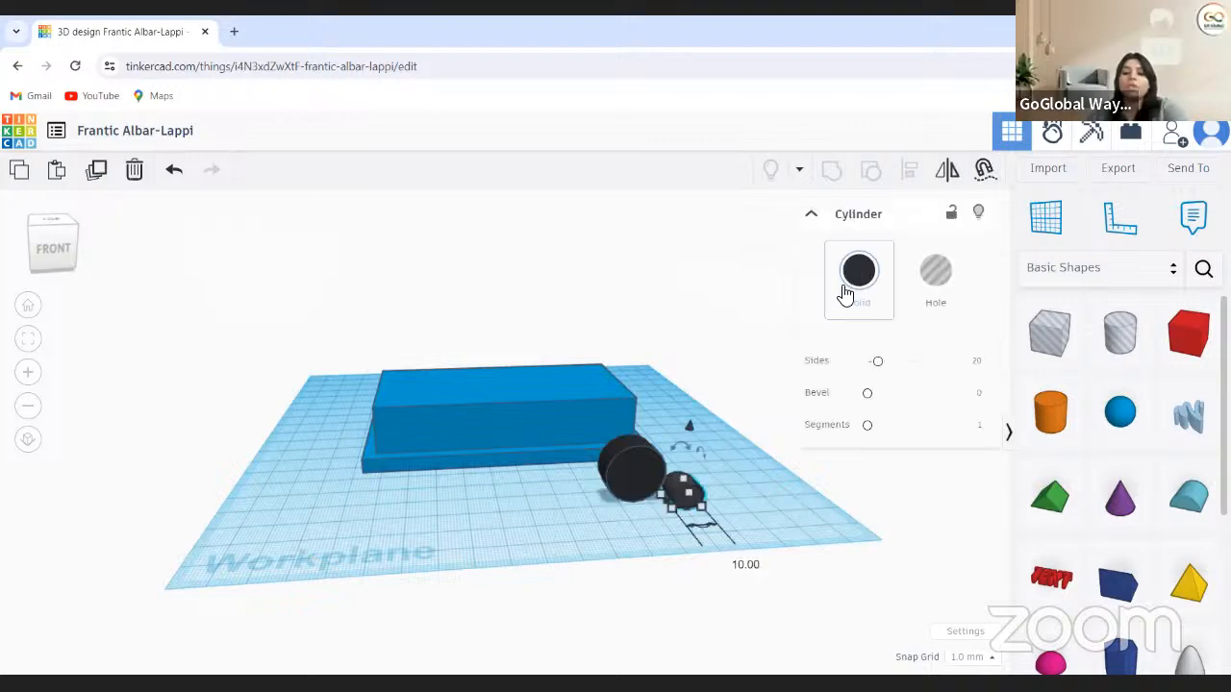
left_click(845, 291)
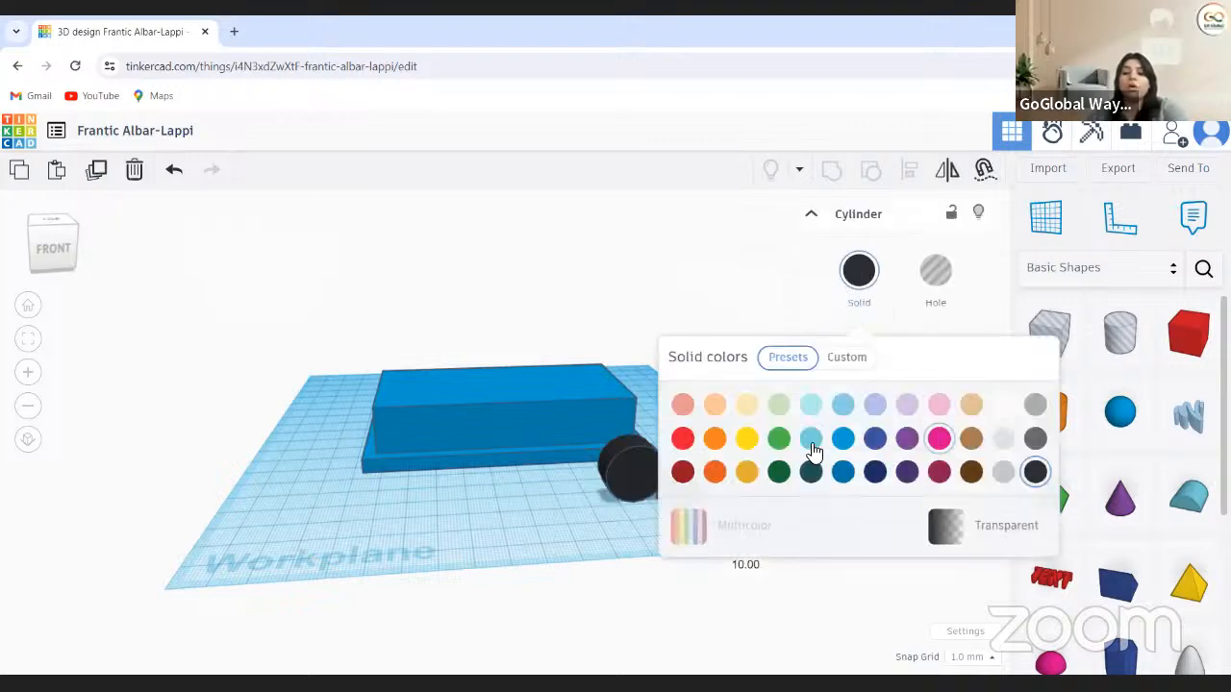
left_click(810, 441)
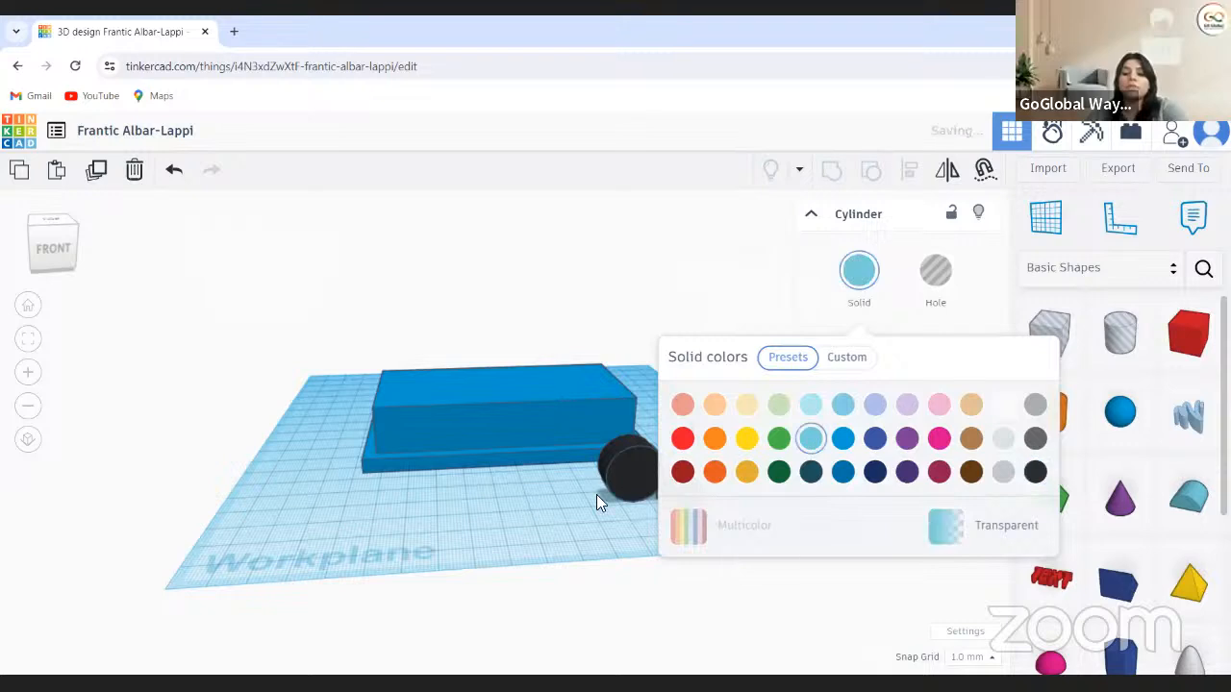
left_click(566, 651)
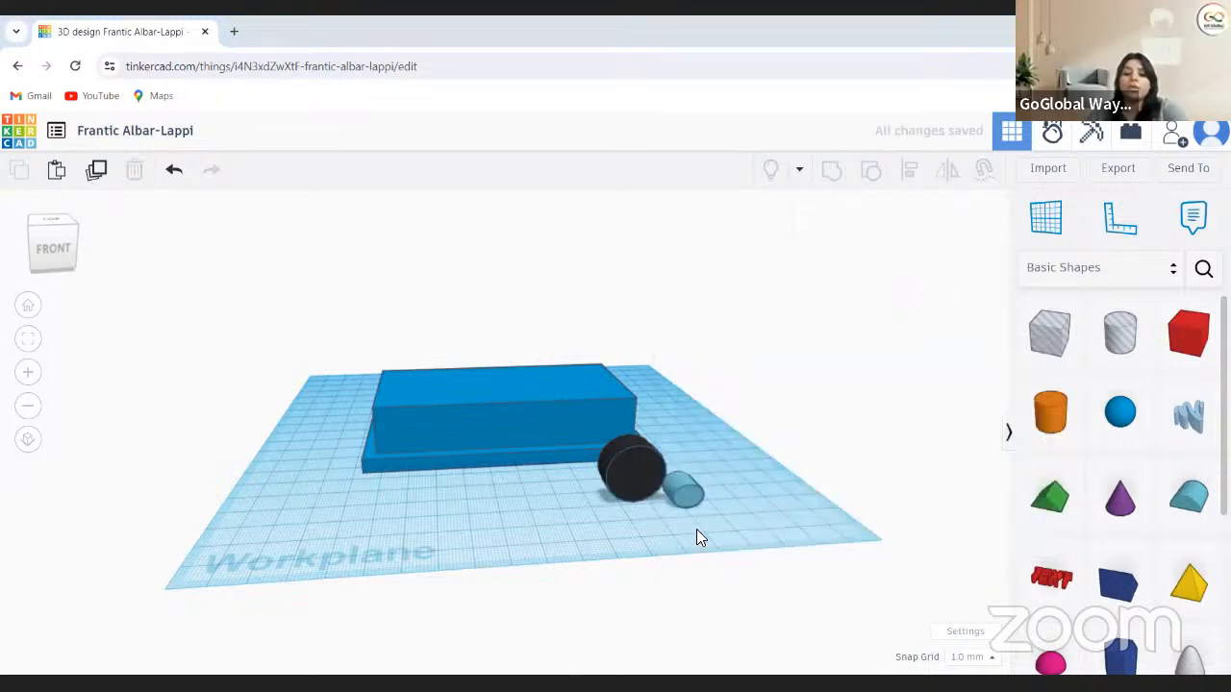
Set the light blue cylinder's side-to-side width to 15 mm
left_click(671, 507)
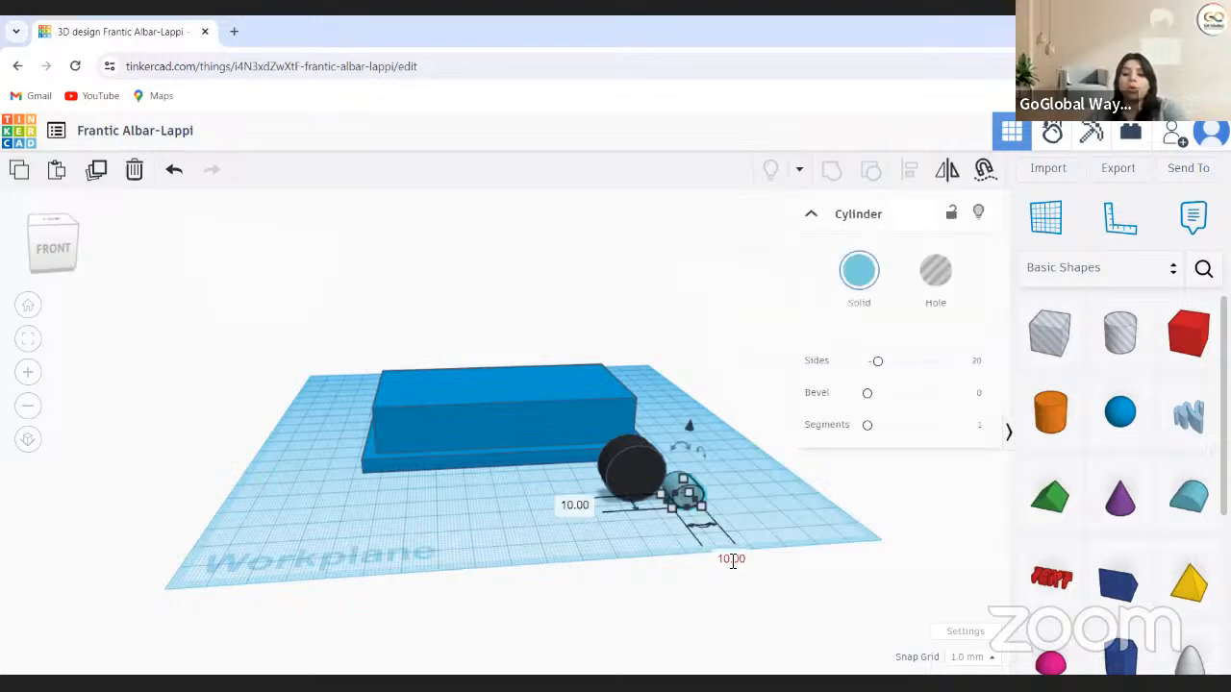
left_click(732, 561)
type("1")
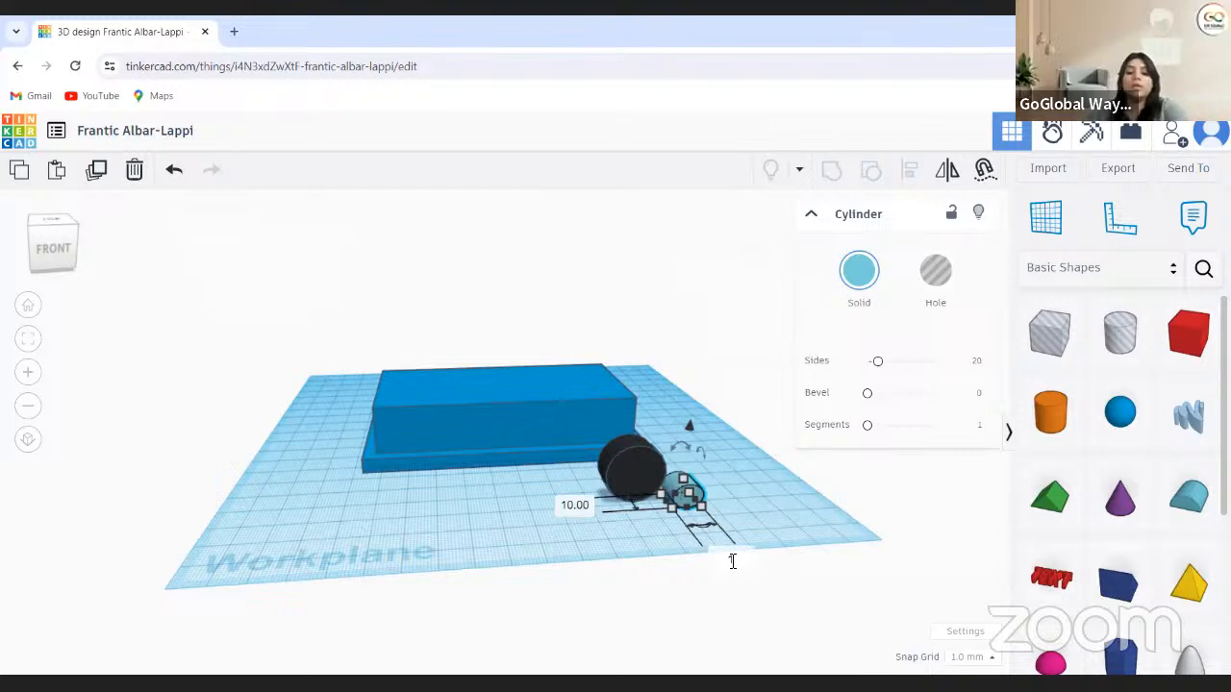
type("5")
key("Return")
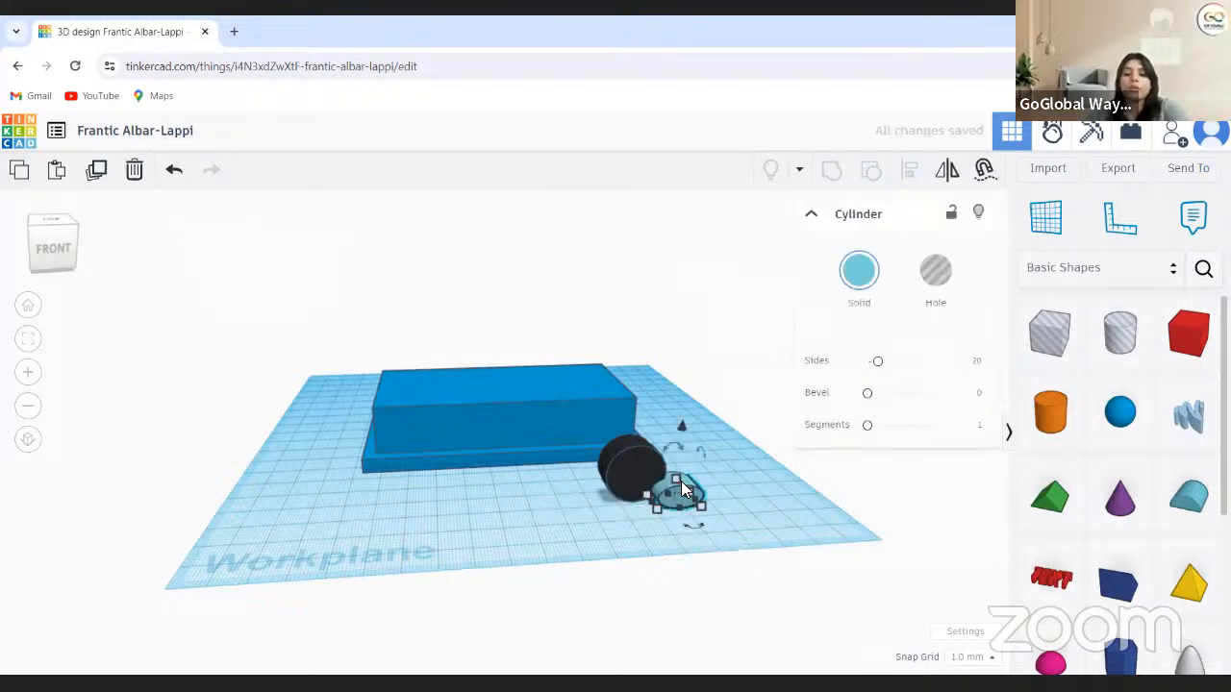
Set the light blue cylinder's height to 10 mm
left_click(681, 480)
left_click(769, 490)
type("1")
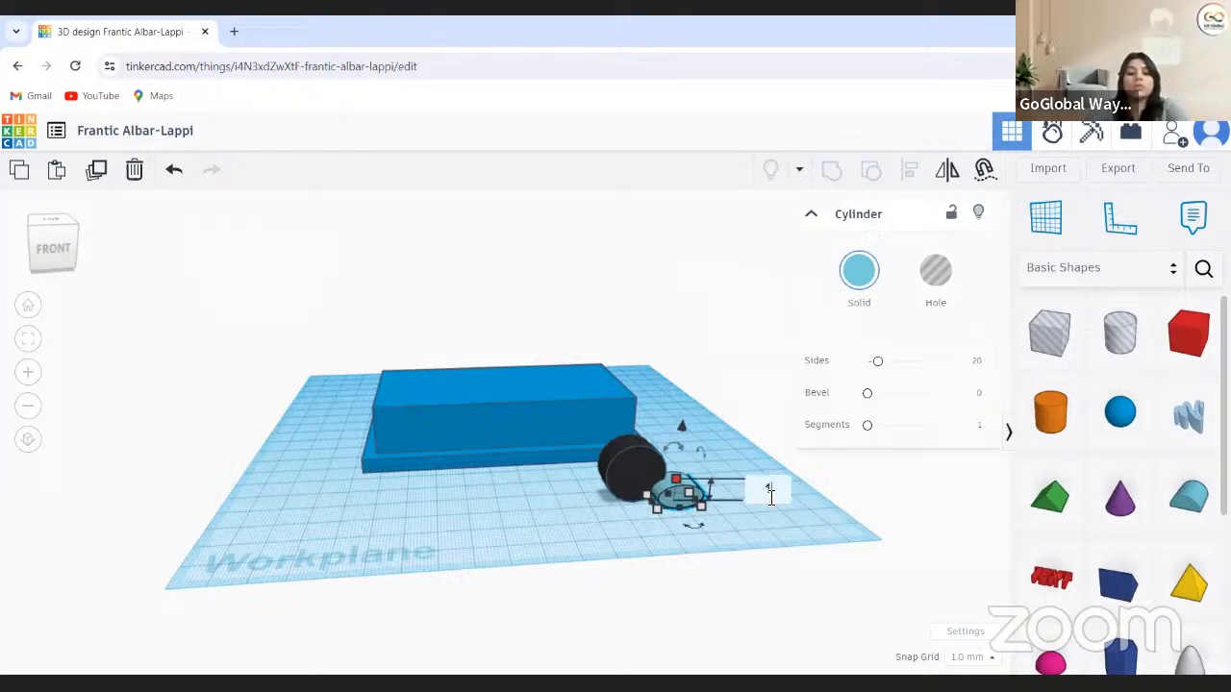
type("0")
key("Return")
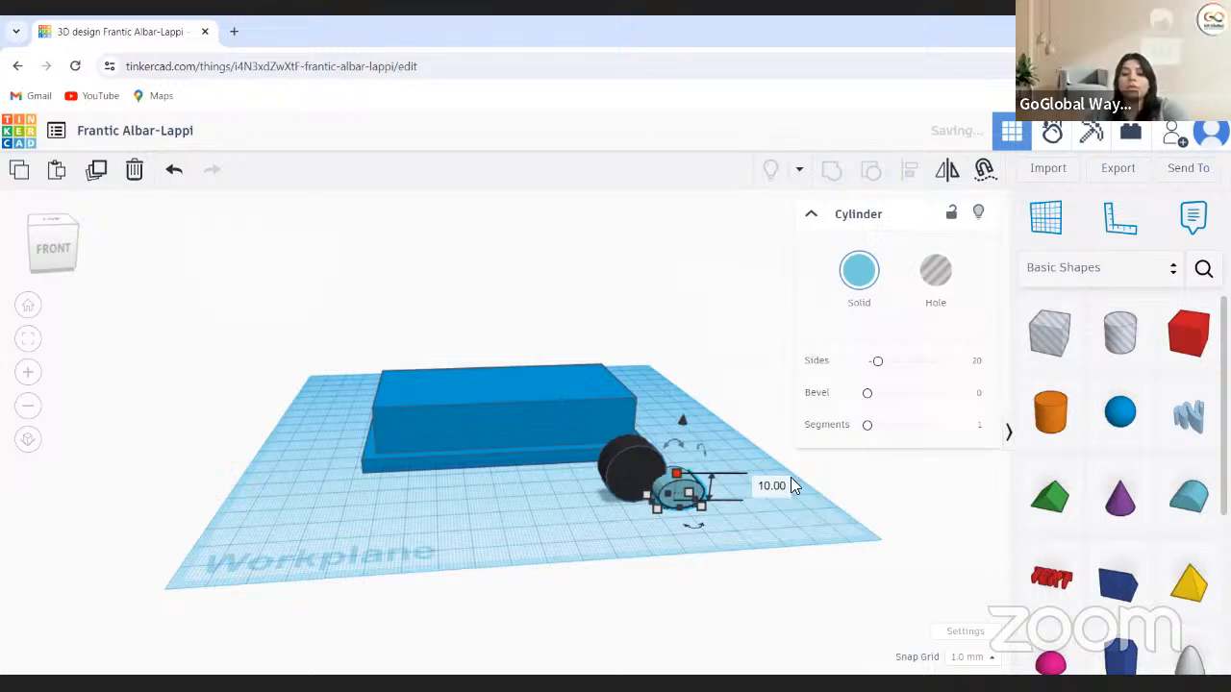
Set the light blue cylinder's height to 15 mm and move it about 8 mm to the right, clear of the black cylinder
left_click(779, 485)
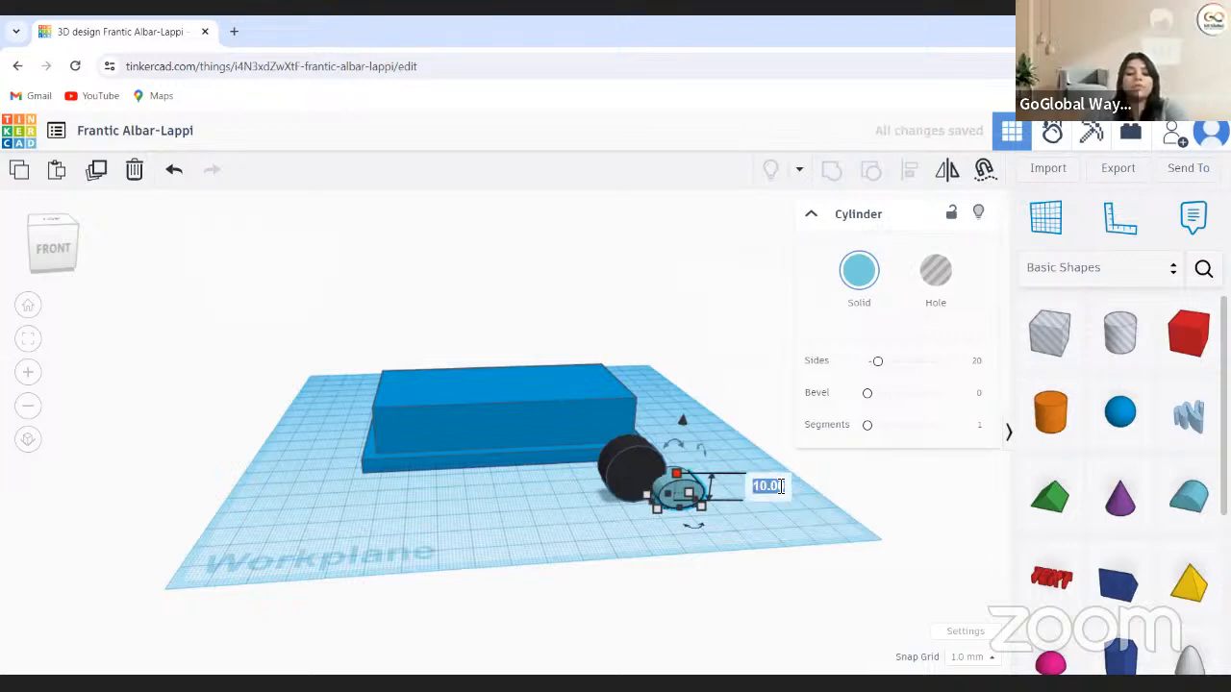
type("15")
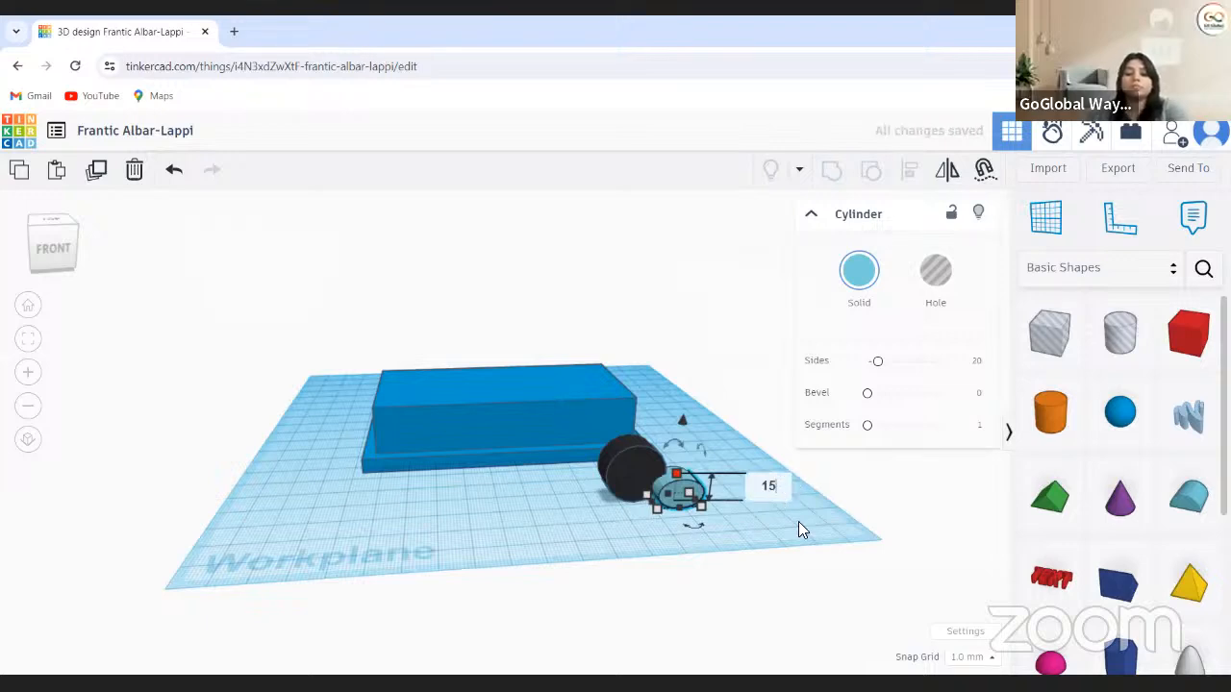
key("Return")
key("Escape")
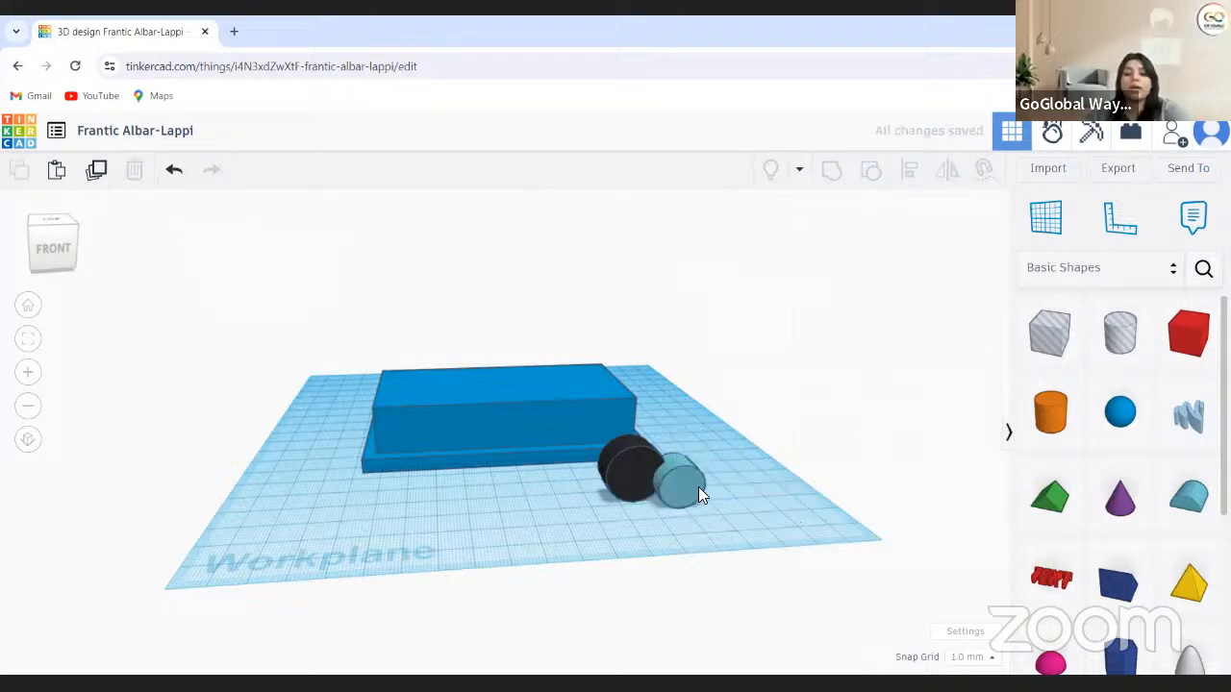
left_click_drag(699, 488, 705, 492)
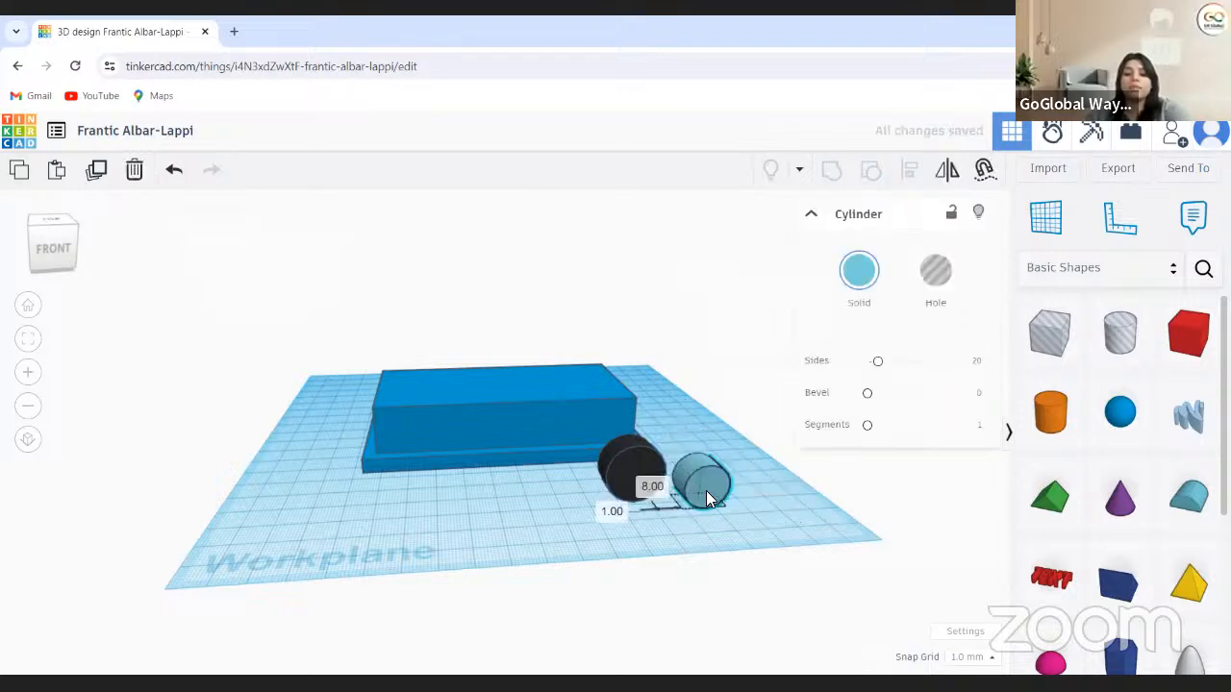
Recolour the smaller cylinder medium grey using the preset solid colours
left_click(862, 278)
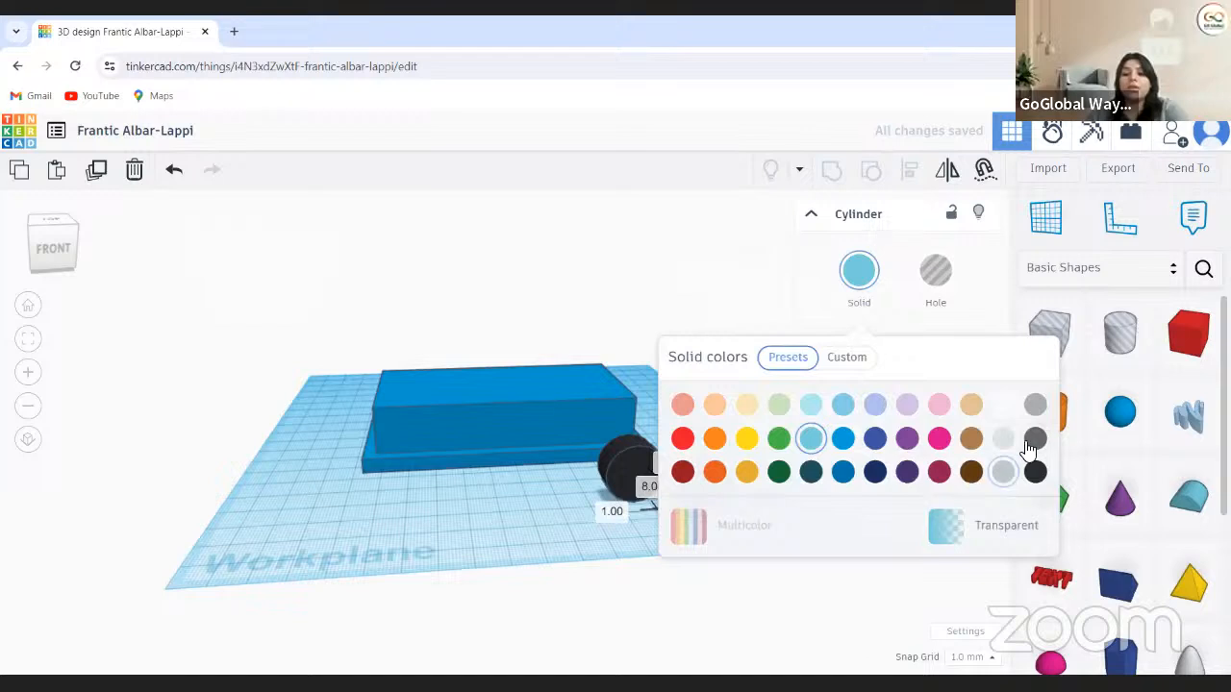
left_click(1032, 441)
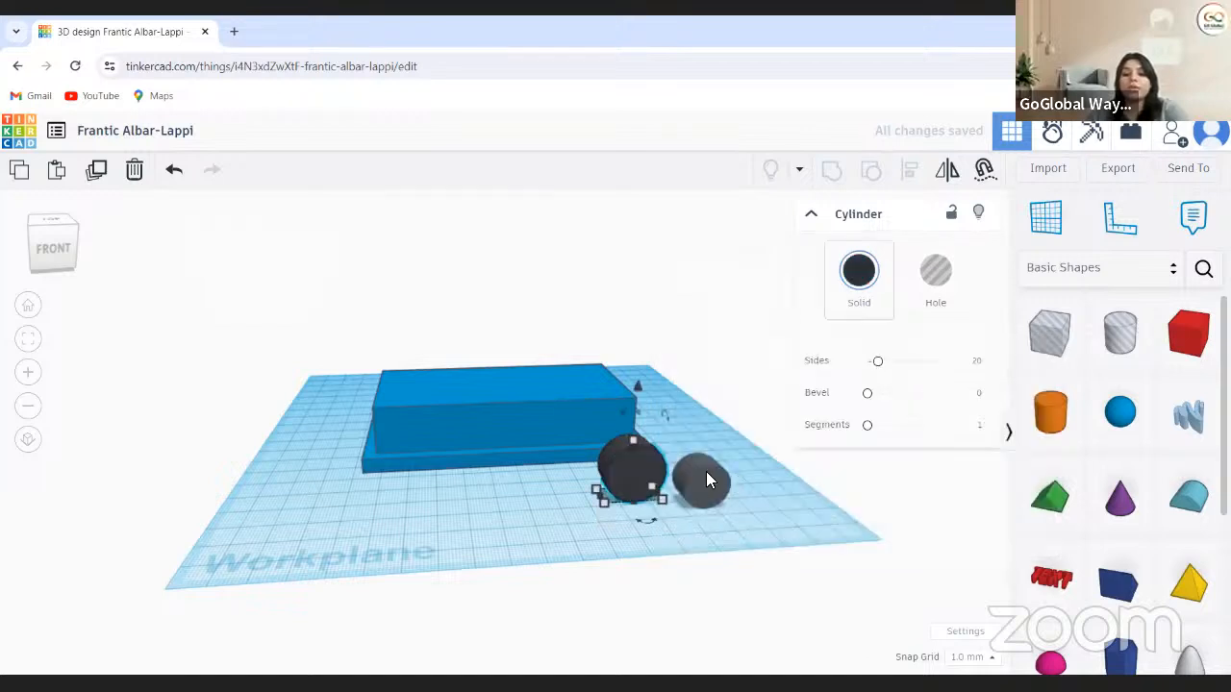
left_click(706, 473)
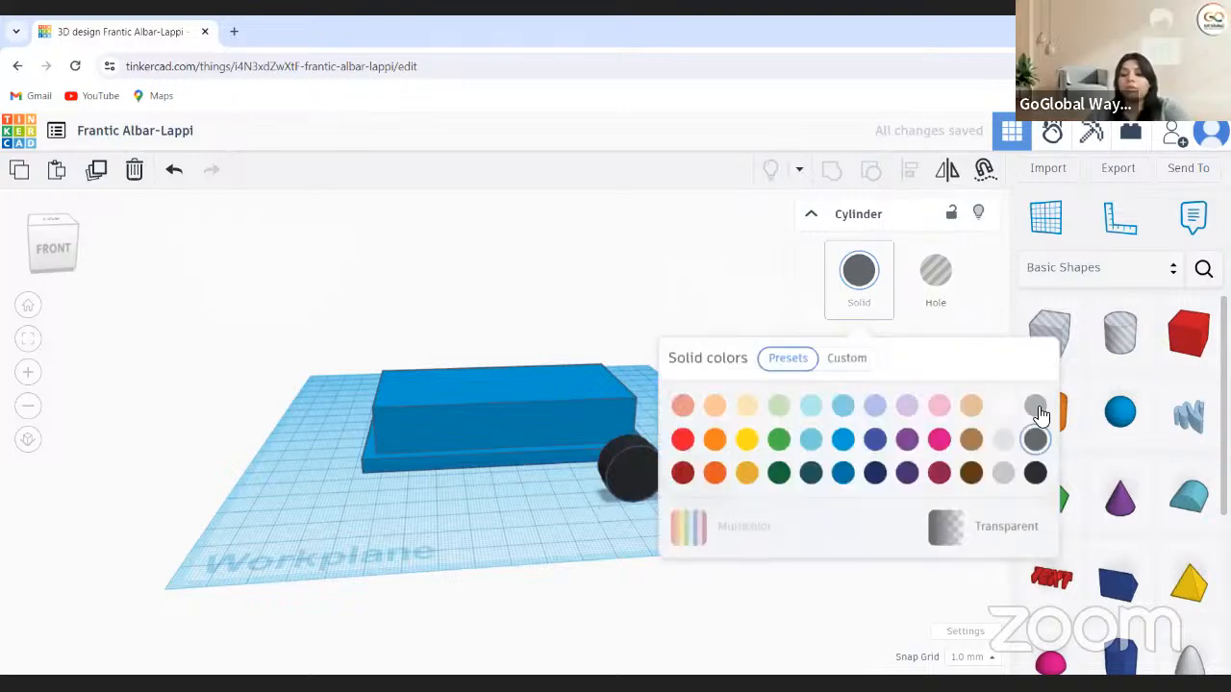
left_click(1034, 405)
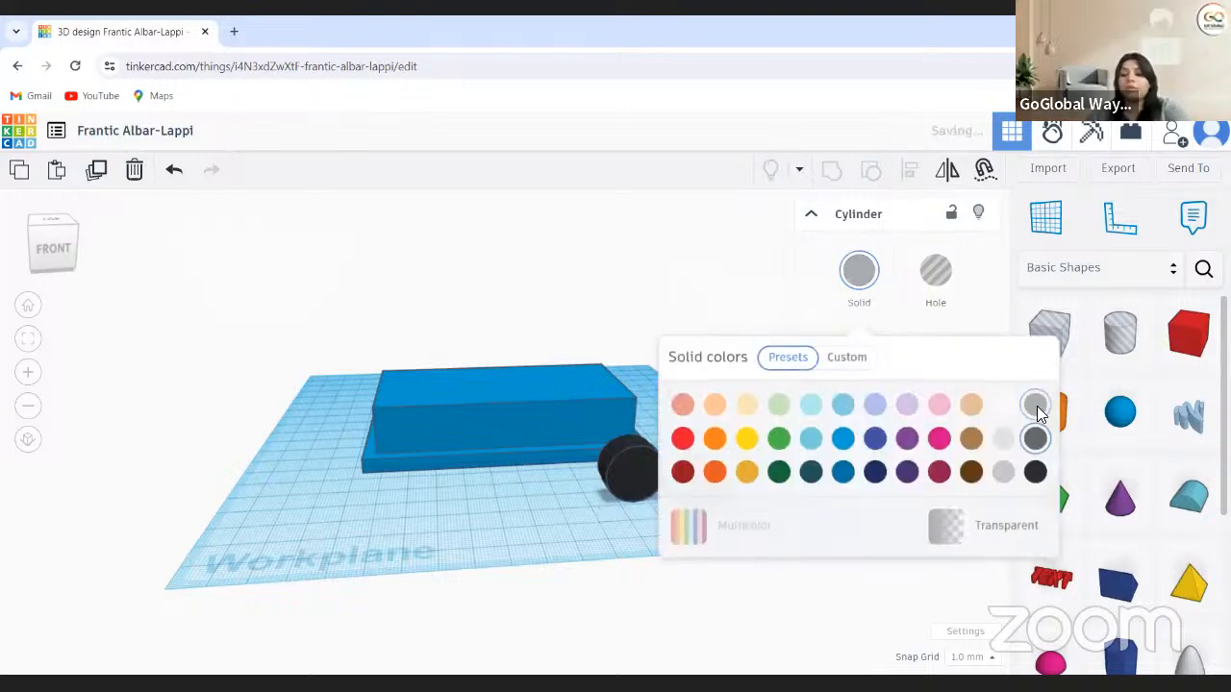
left_click(623, 523)
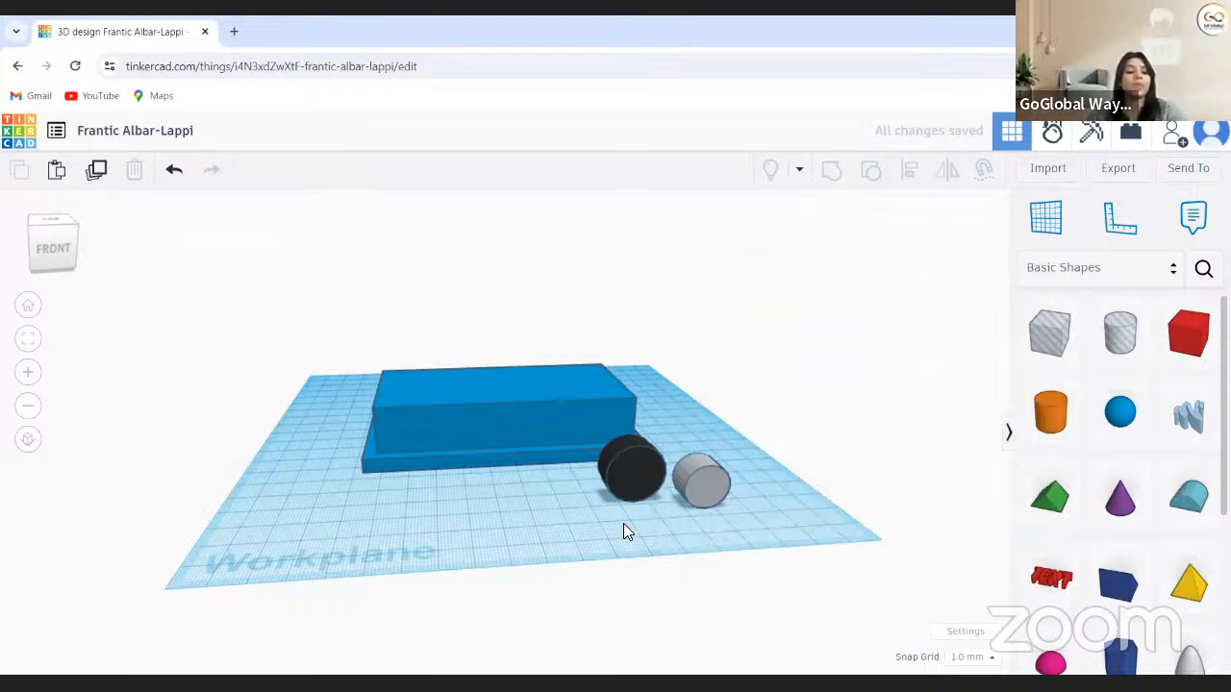
Align the black and grey cylinders on their centres, both side to side and front to back
left_click(709, 486, "shift")
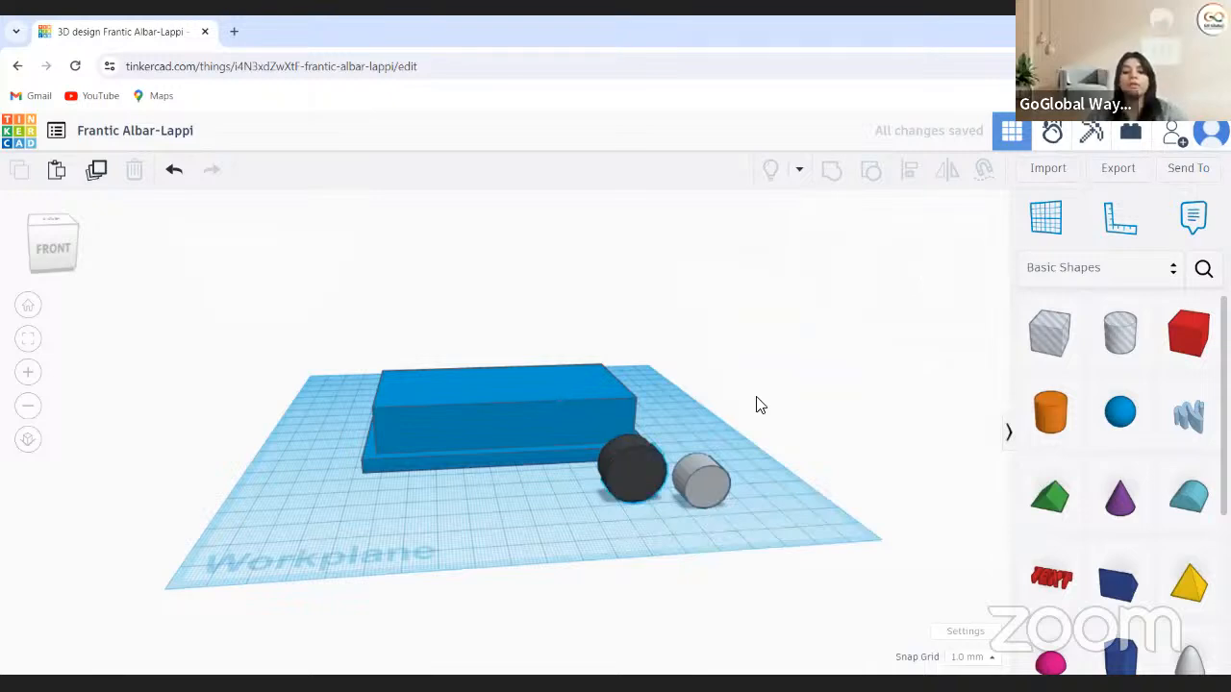
left_click(909, 173)
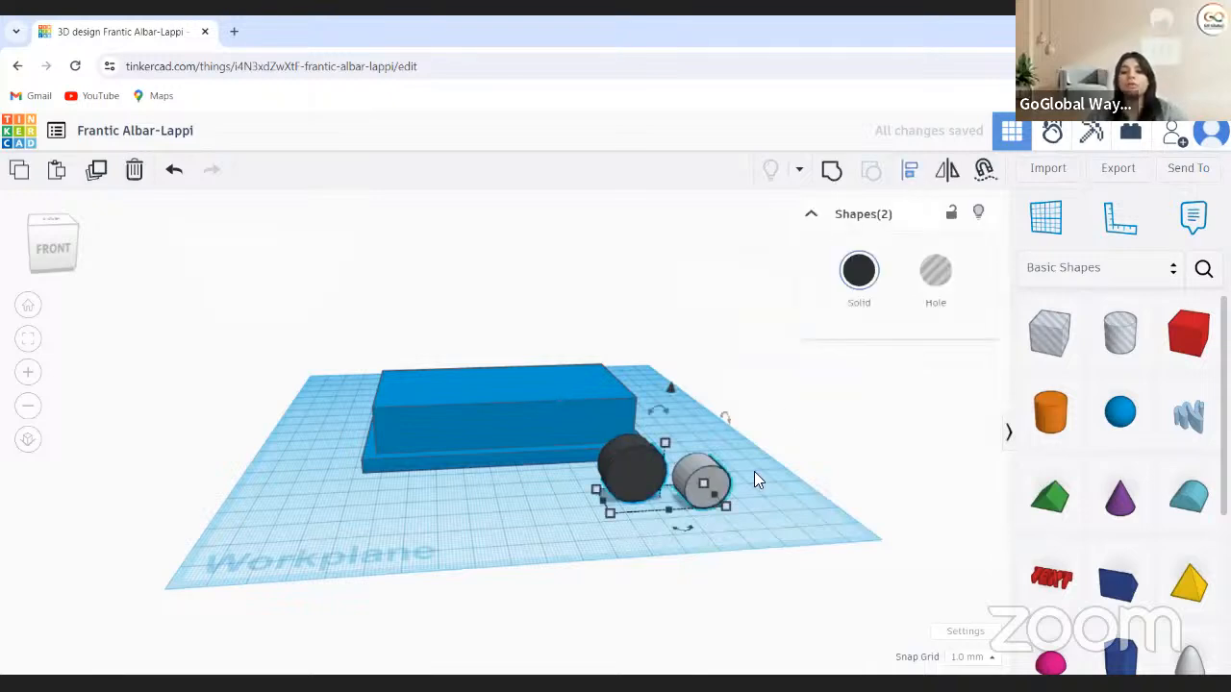
left_click(679, 525)
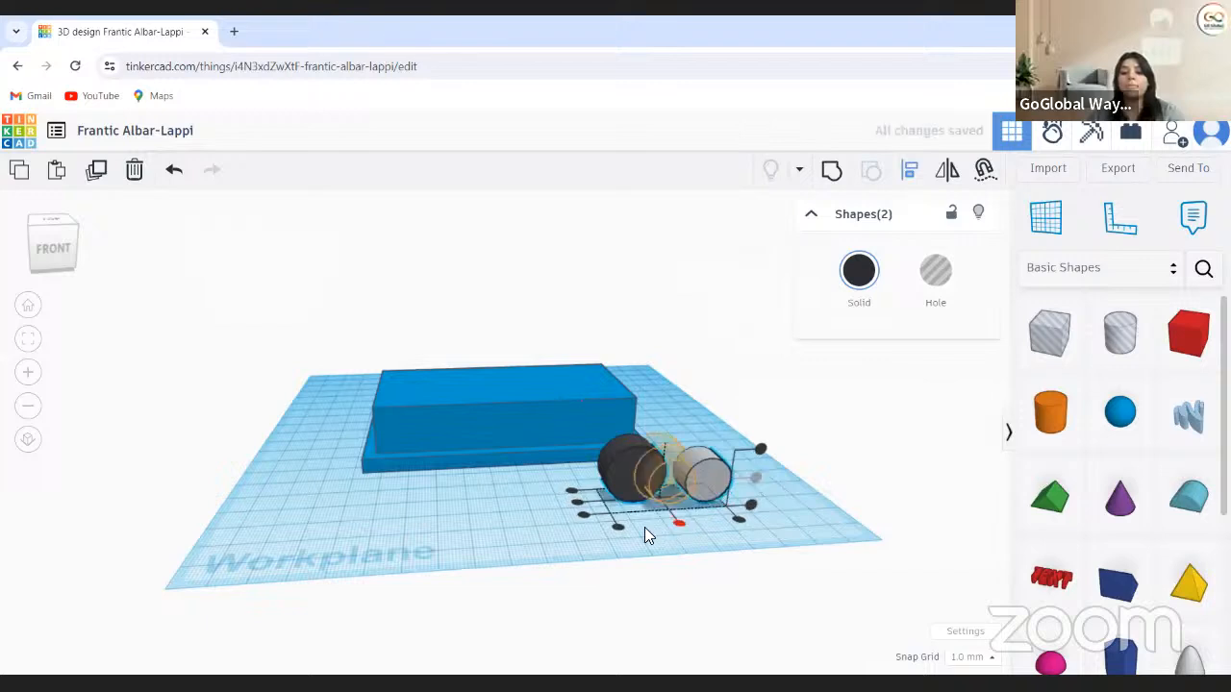
left_click(604, 500)
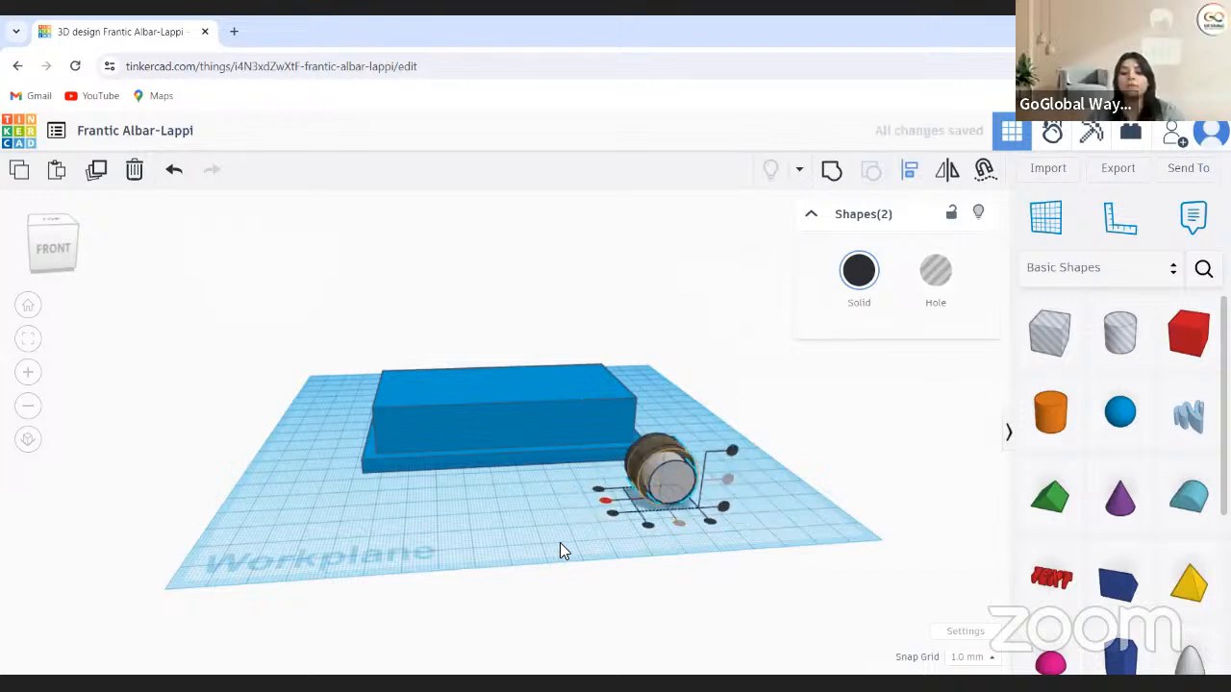
left_click(879, 621)
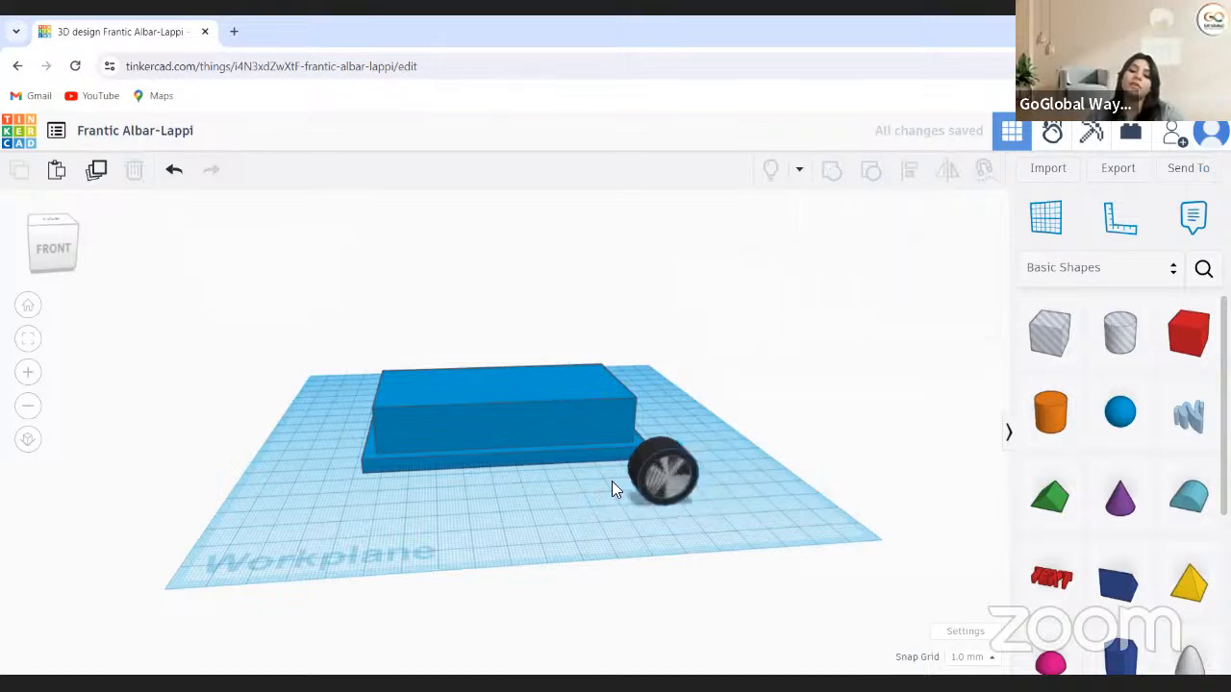
Duplicate the two wheel cylinders together and move the copy about 77.5 mm left and 31.5 mm back against the blue body's front side
left_click_drag(677, 536, 646, 461)
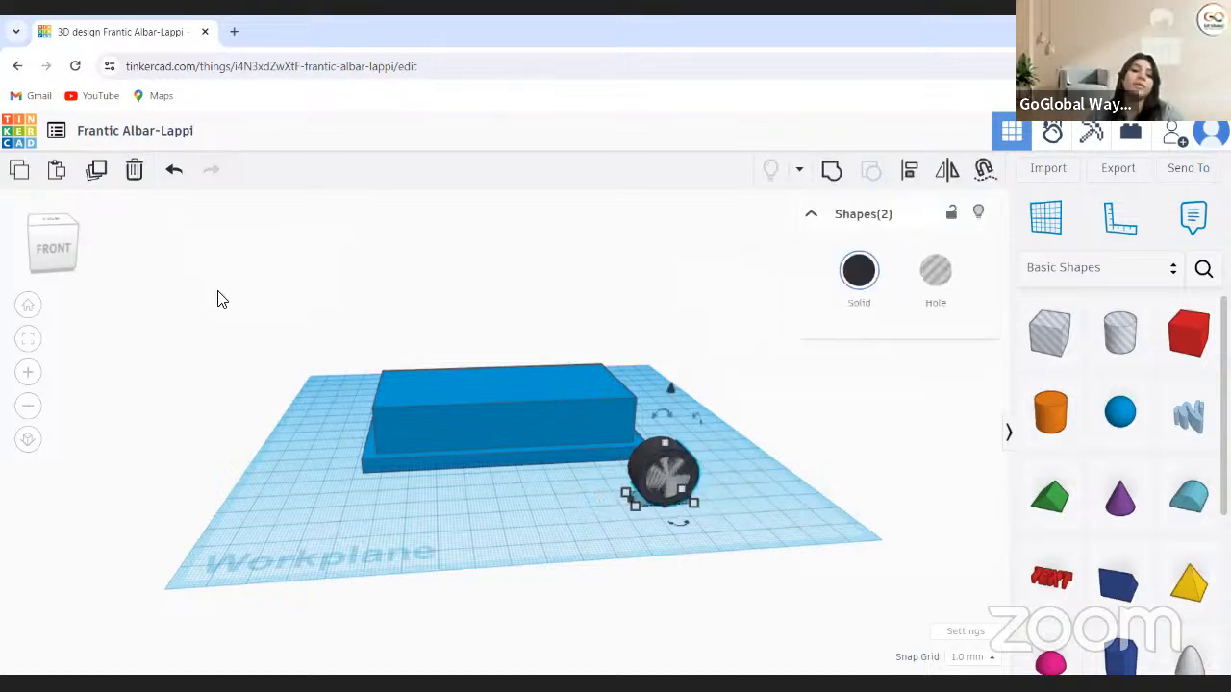
left_click(104, 179)
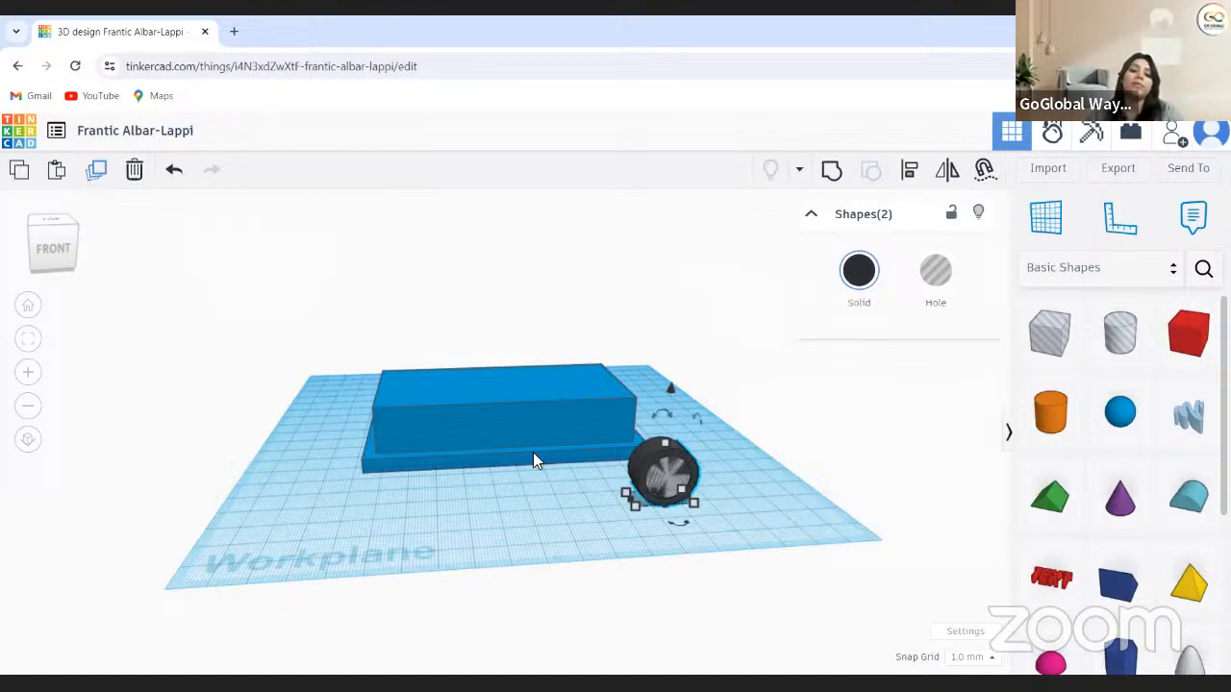
left_click_drag(659, 475, 427, 471)
mouse_move(418, 446)
left_mouse_down()
mouse_move(419, 432)
mouse_move(423, 442)
left_mouse_up()
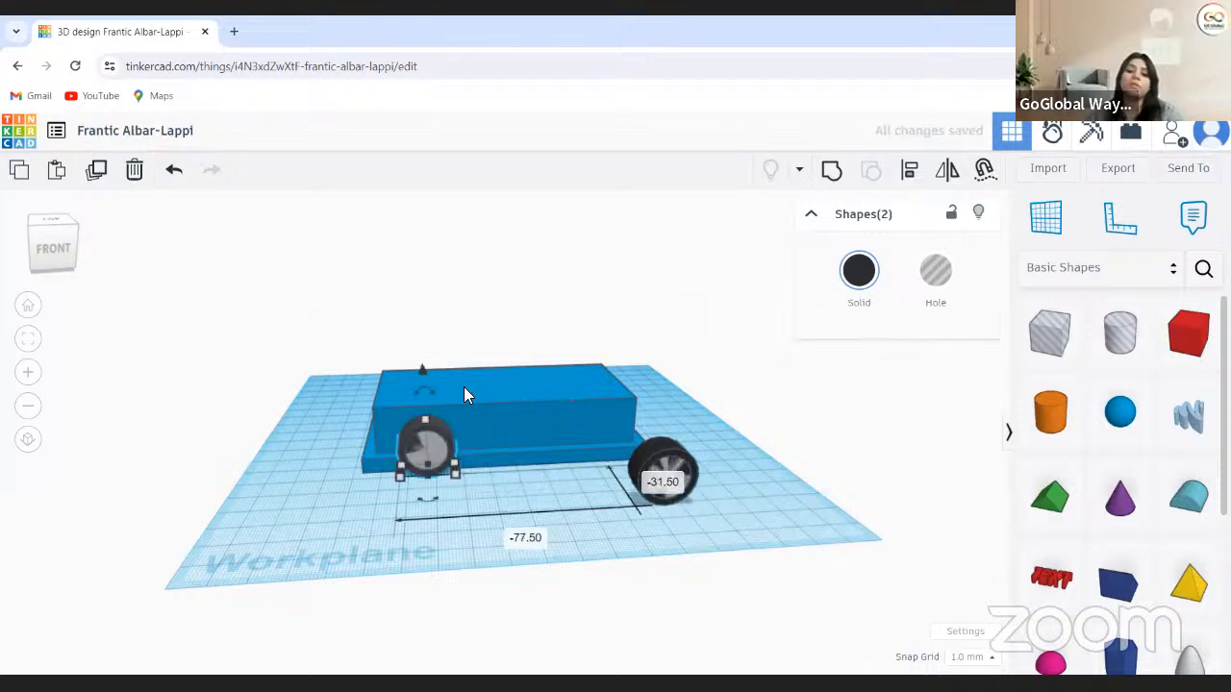
Group the two cylinders of the left wheel, and likewise group those of the right wheel
left_click(830, 170)
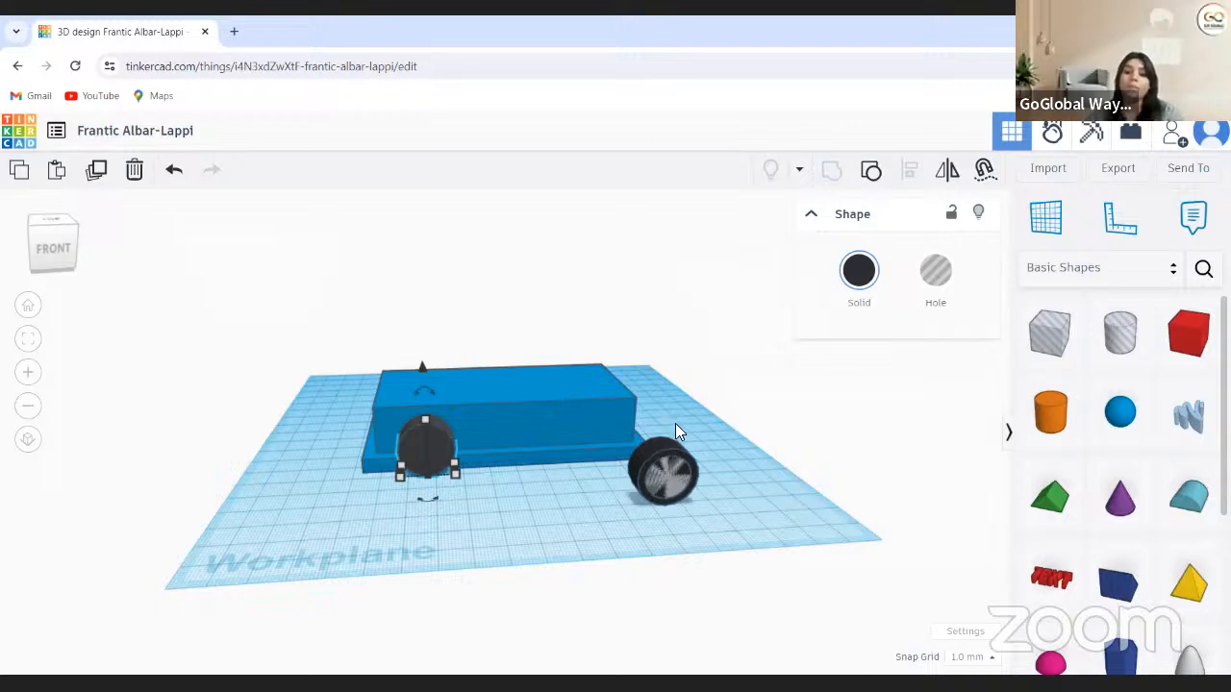
left_click(663, 471)
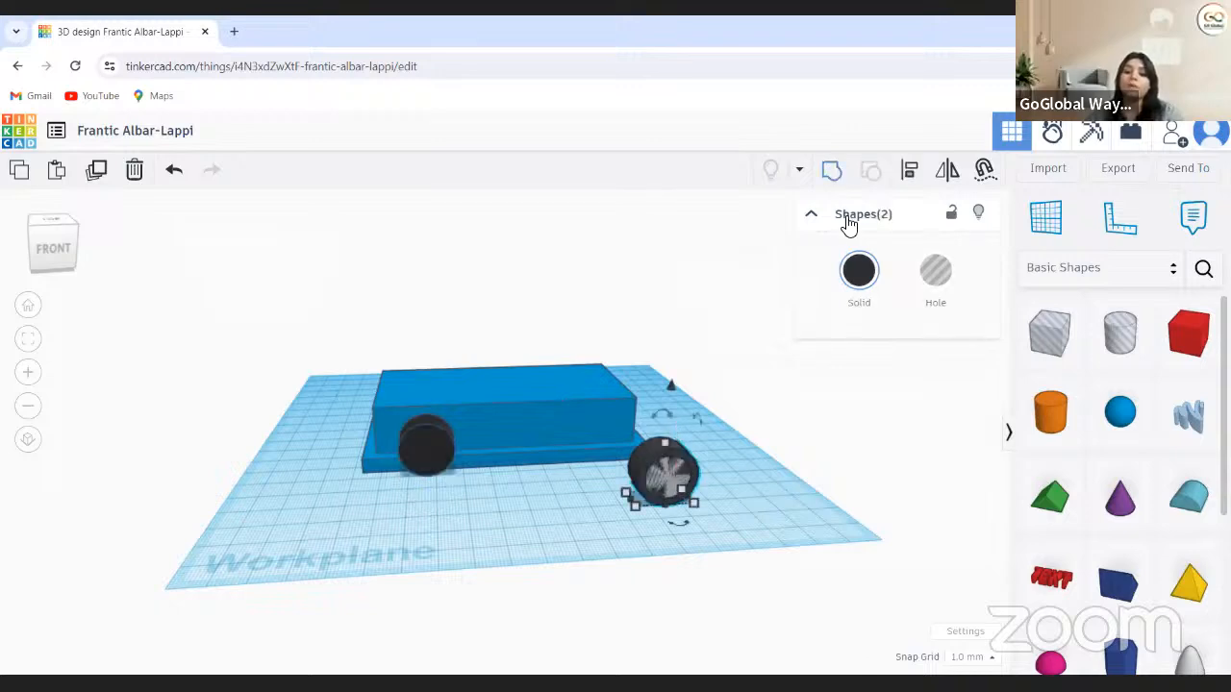
left_click(833, 175)
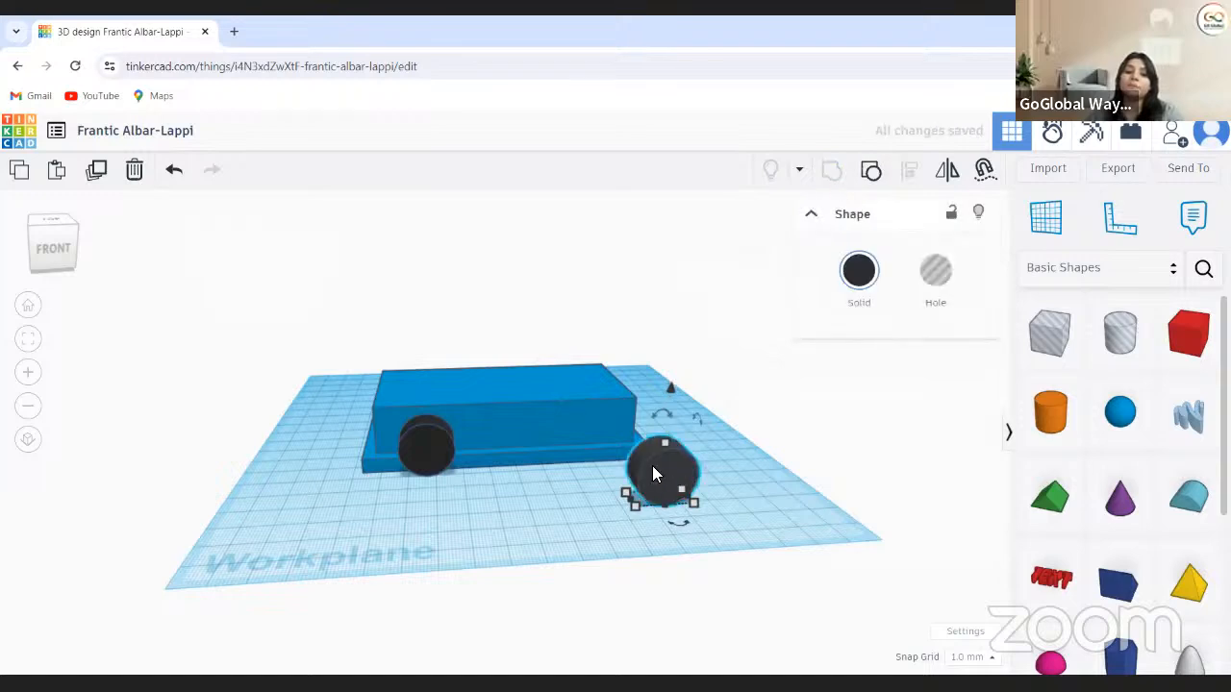
Move the right wheel about 30.5 mm back and 10.5 mm left against the body, and raise the blue body by 10 mm
left_click_drag(651, 465, 537, 429)
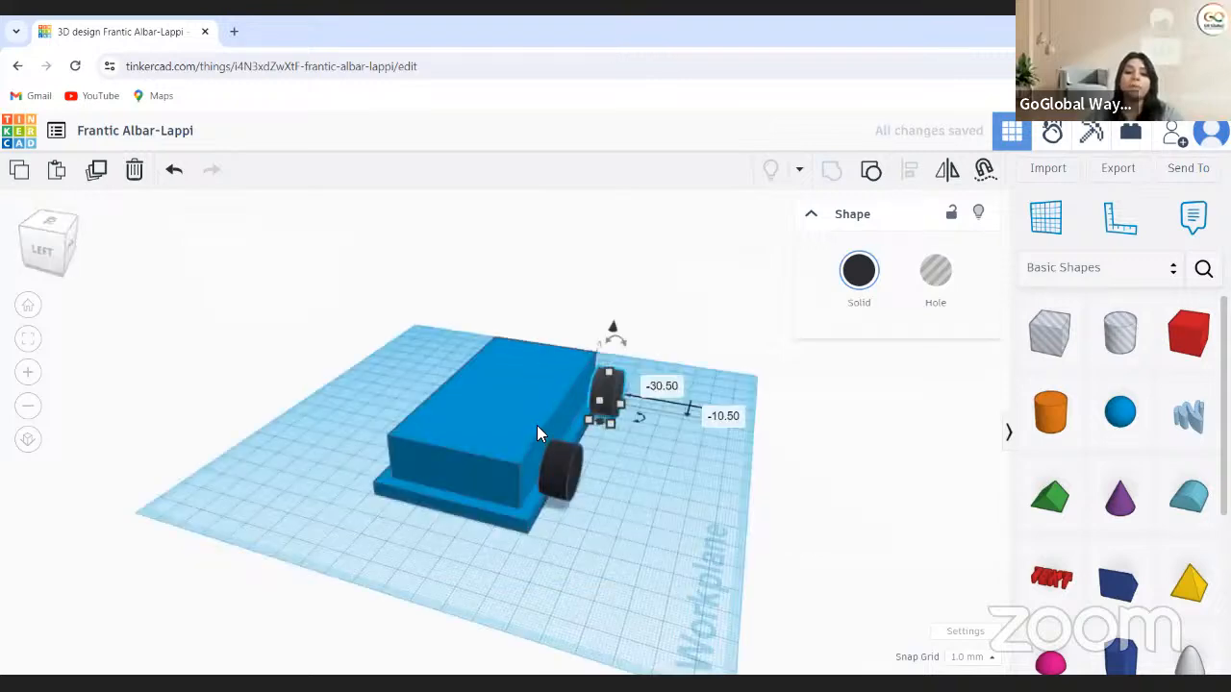
left_click(521, 340)
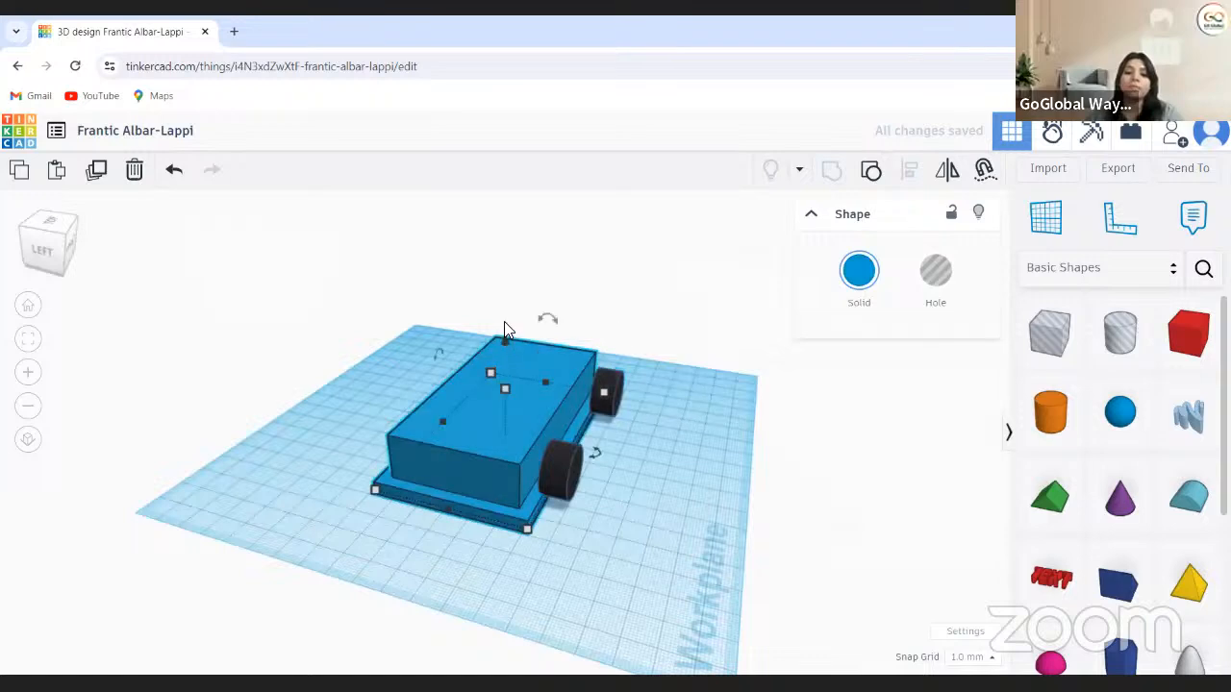
left_click_drag(503, 321, 509, 310)
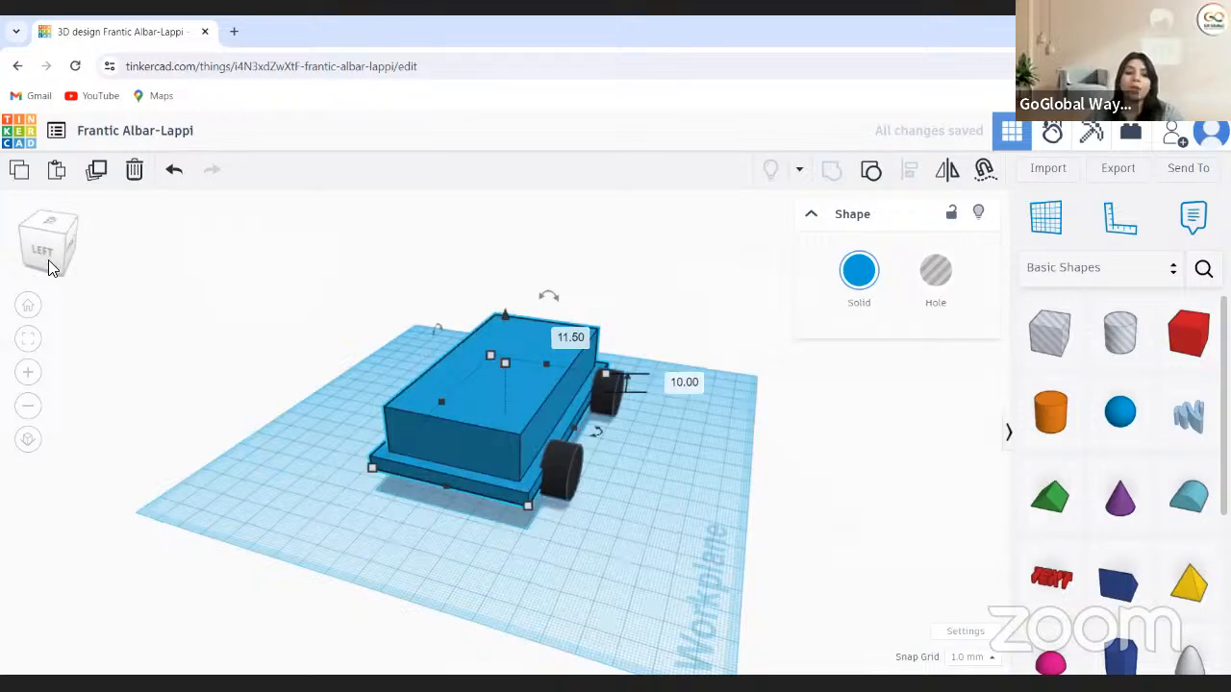
Fine-tune the right front-side wheel in the top view, leaving it 1 mm further right along the body's edge
left_click_drag(90, 268, 73, 229)
left_click(55, 231)
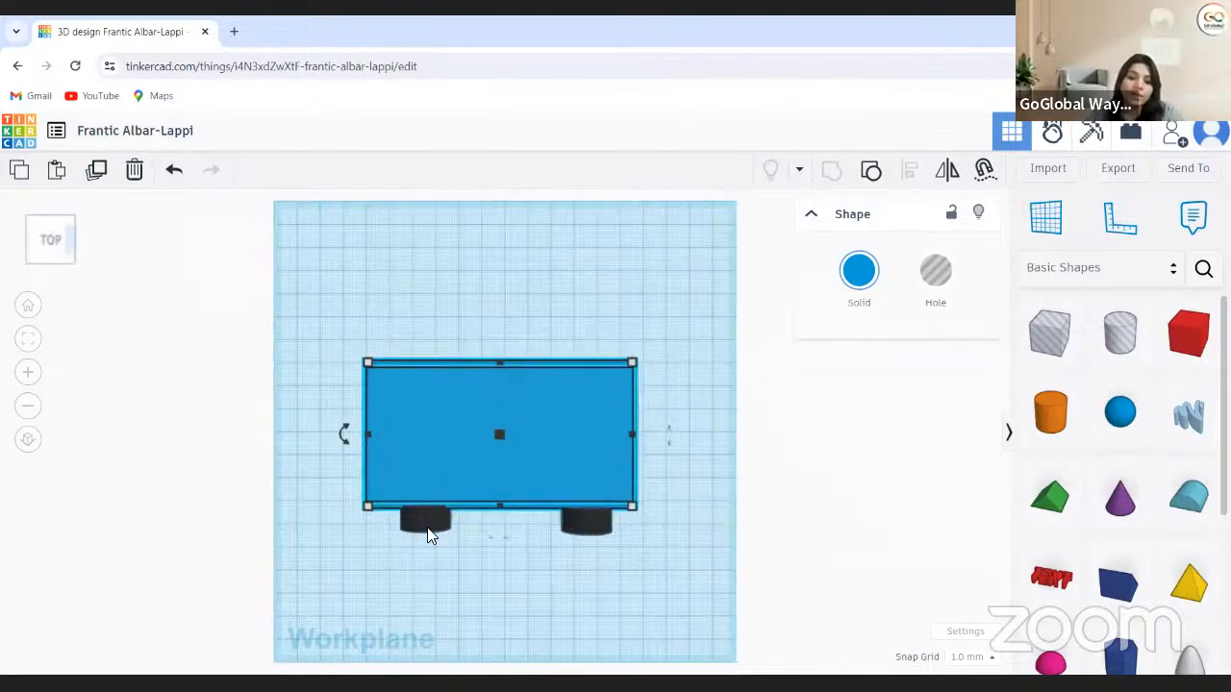
left_click(582, 525)
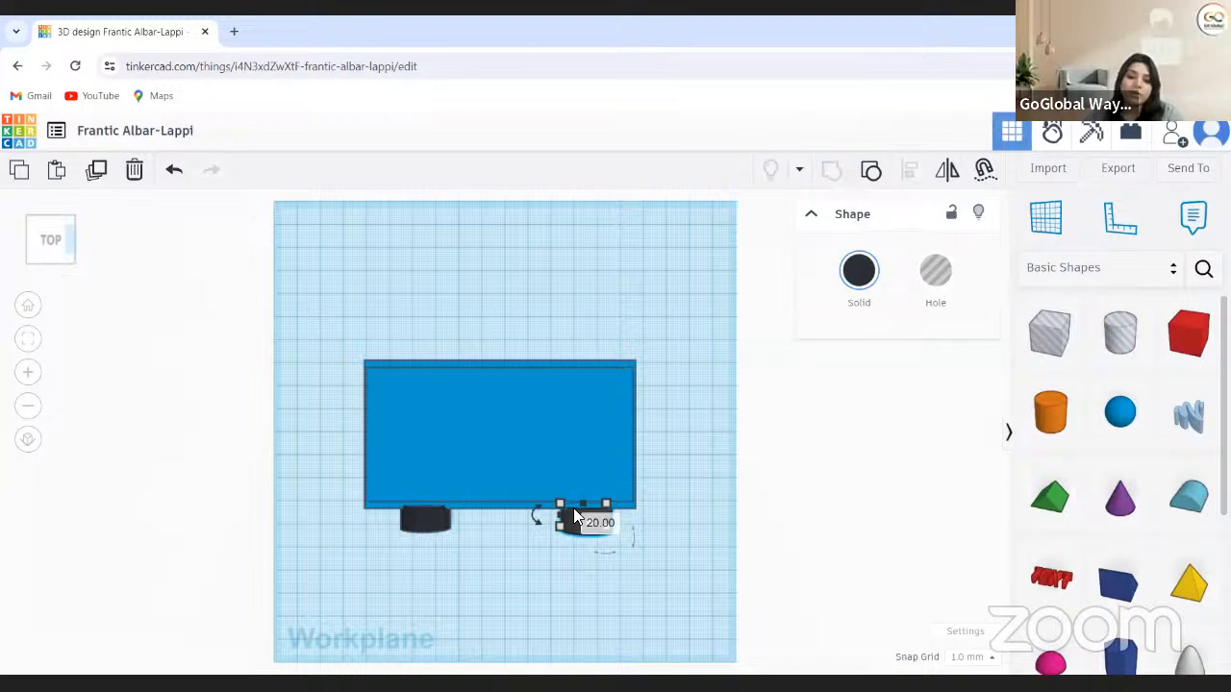
key("Up")
key("Up")
key("Up")
key("Up")
key("Right")
key("Down")
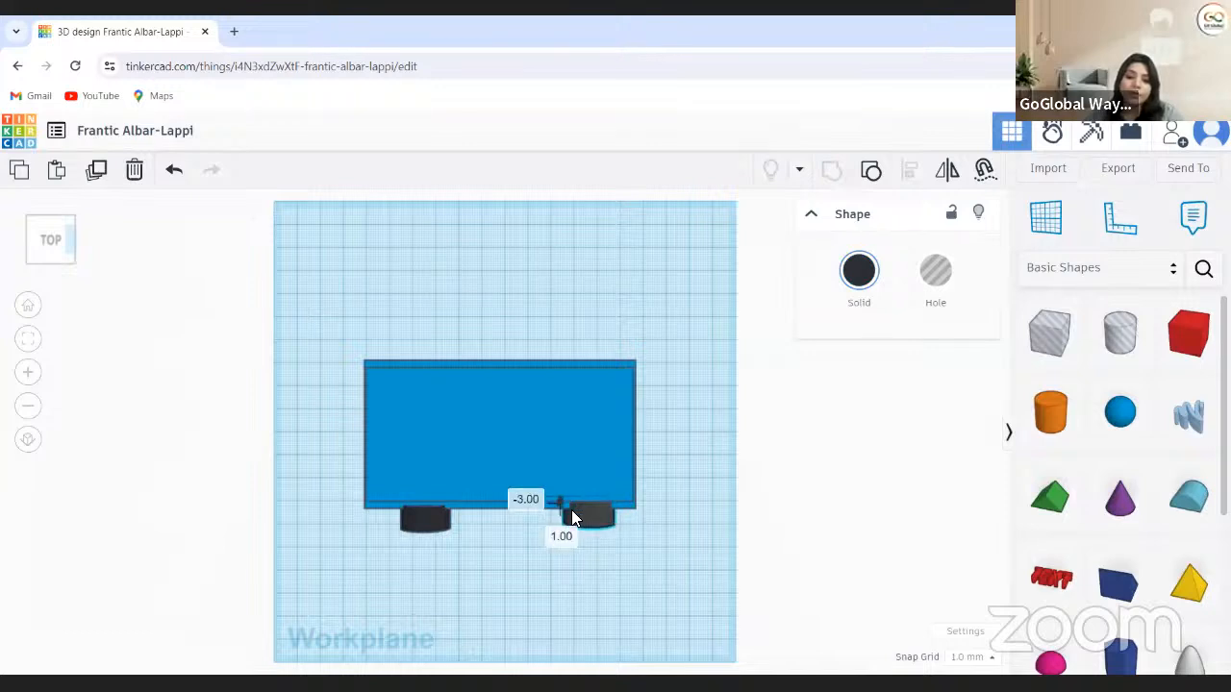
key("Left")
key("Down")
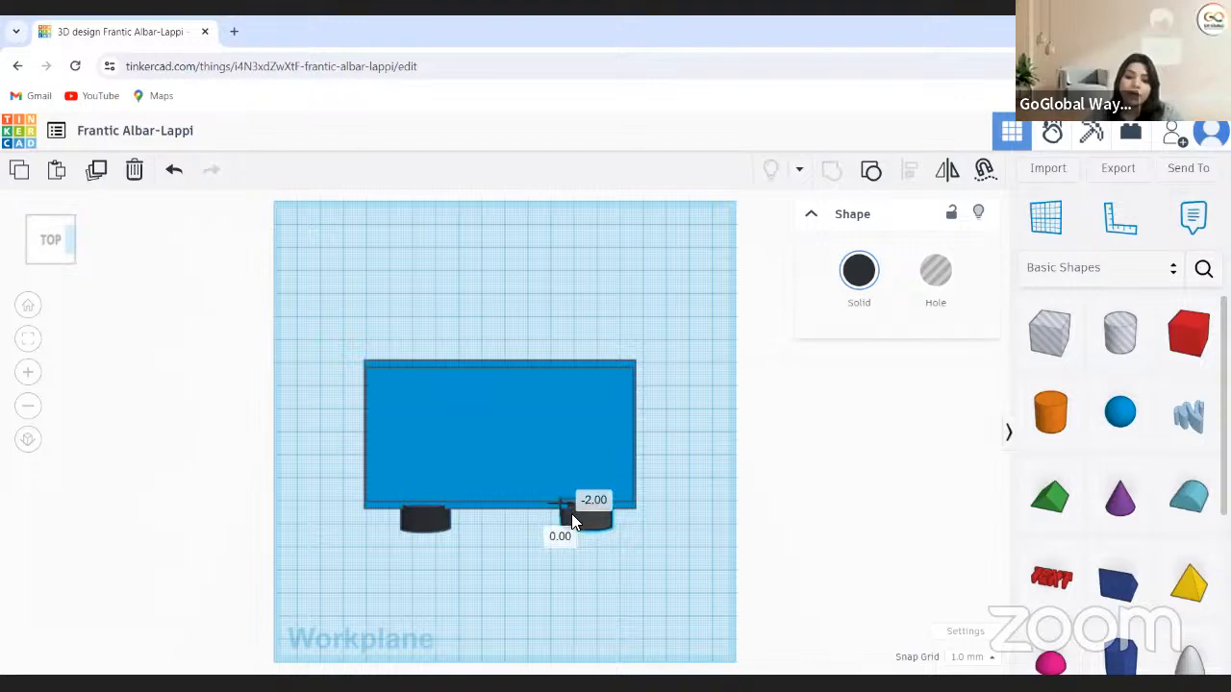
key("Right")
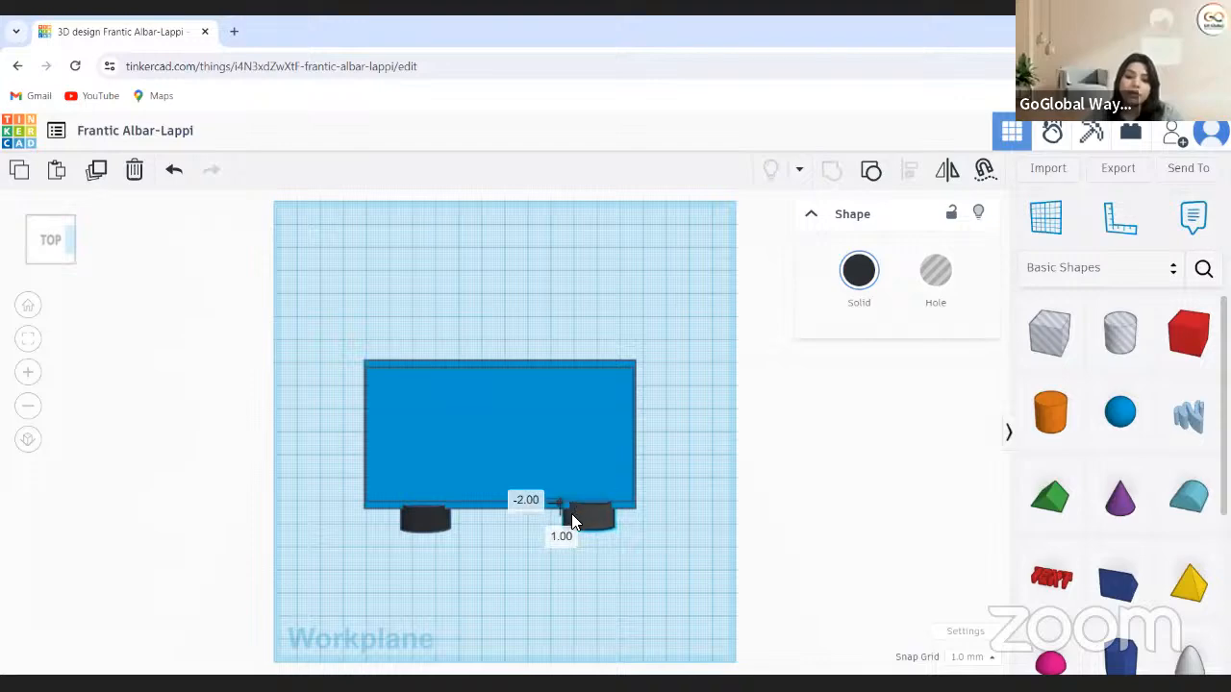
key("Down")
key("Down")
left_click(375, 556)
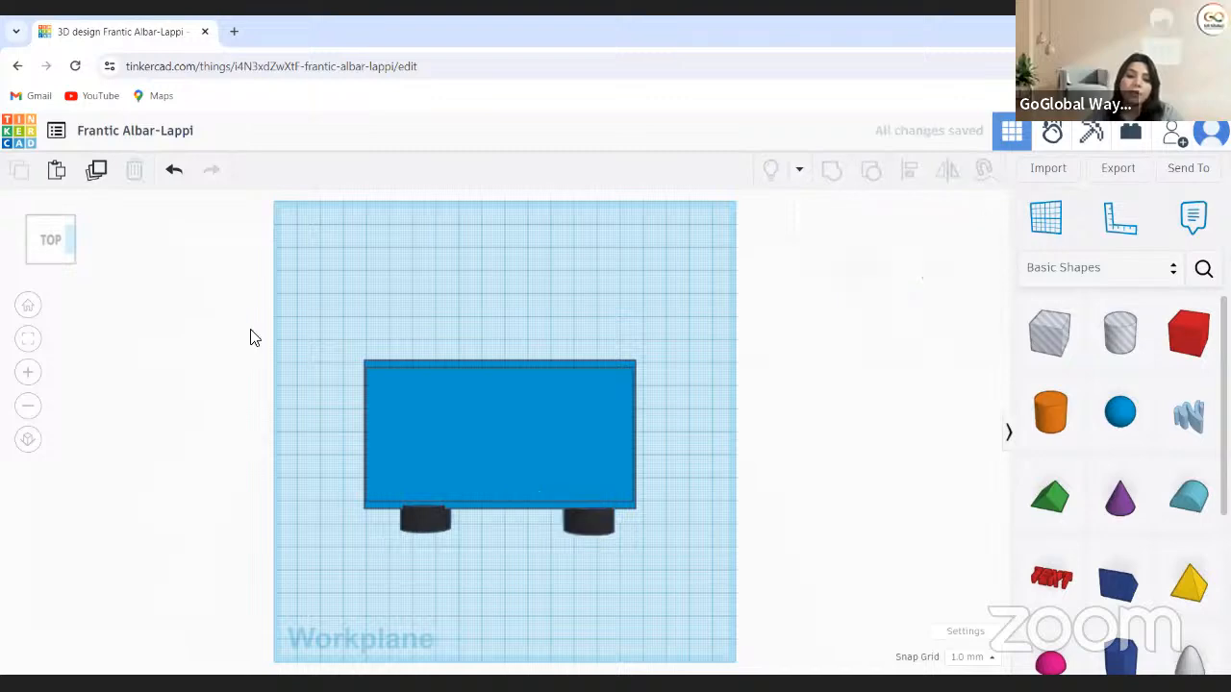
Duplicate the left front-side wheel and move the copy about 68 mm across to the opposite long side of the body
left_click_drag(57, 234, 60, 228)
left_click(60, 234)
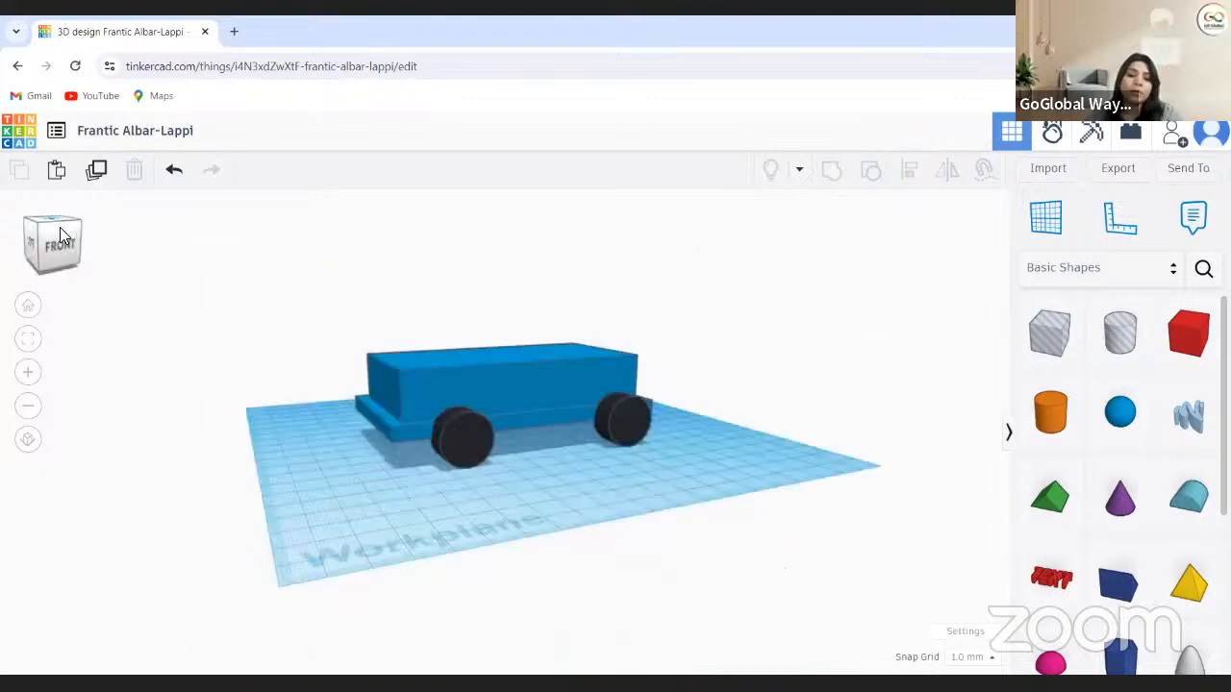
left_click(451, 439)
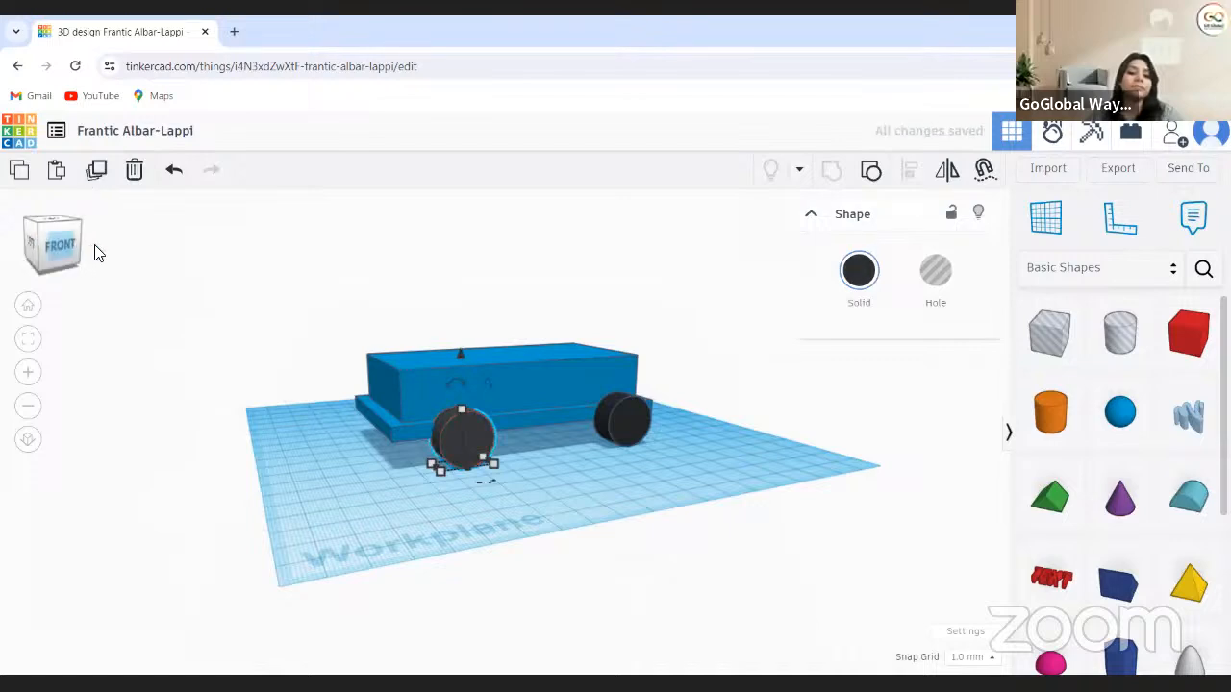
left_click_drag(95, 245, 87, 245)
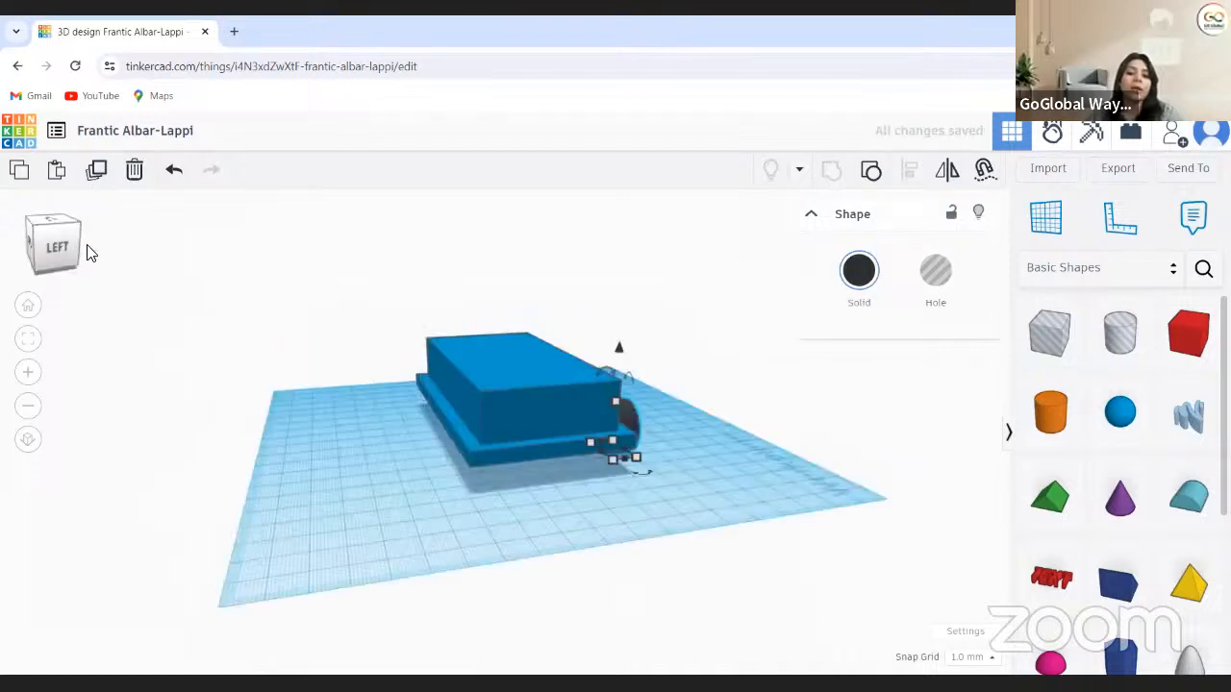
left_click_drag(629, 412, 447, 434)
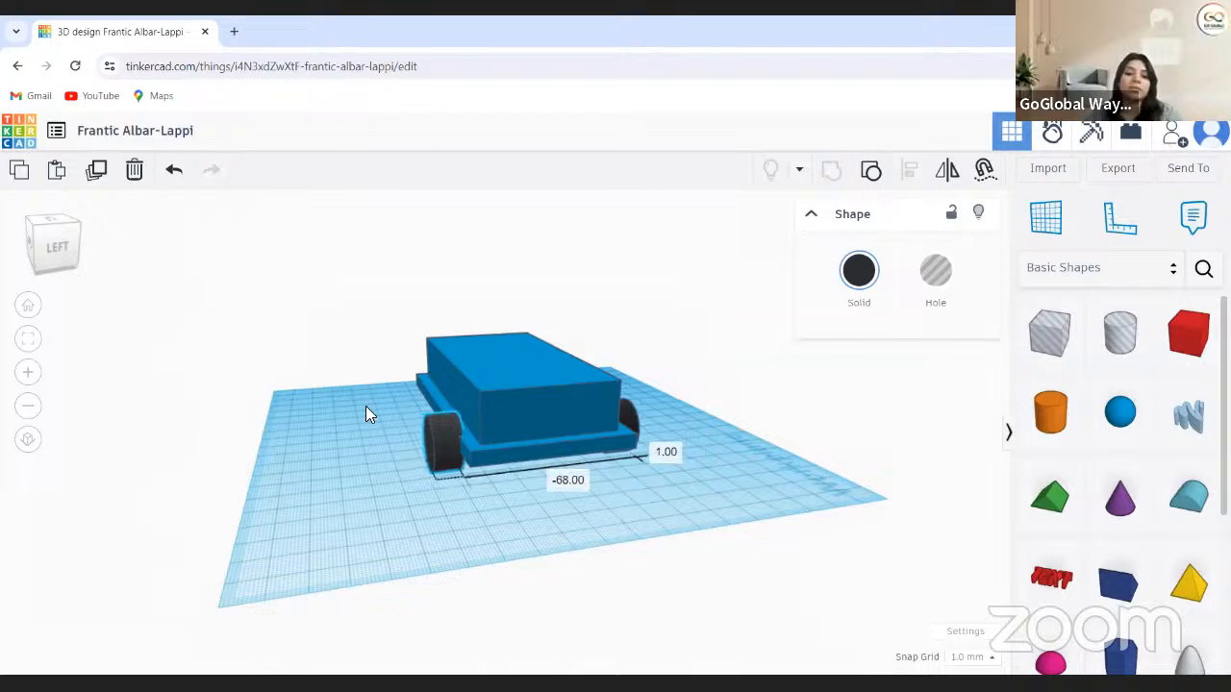
Duplicate the new back-side wheel and place the copy at the other end of that side, opposite the remaining front-side wheel
left_click(86, 261)
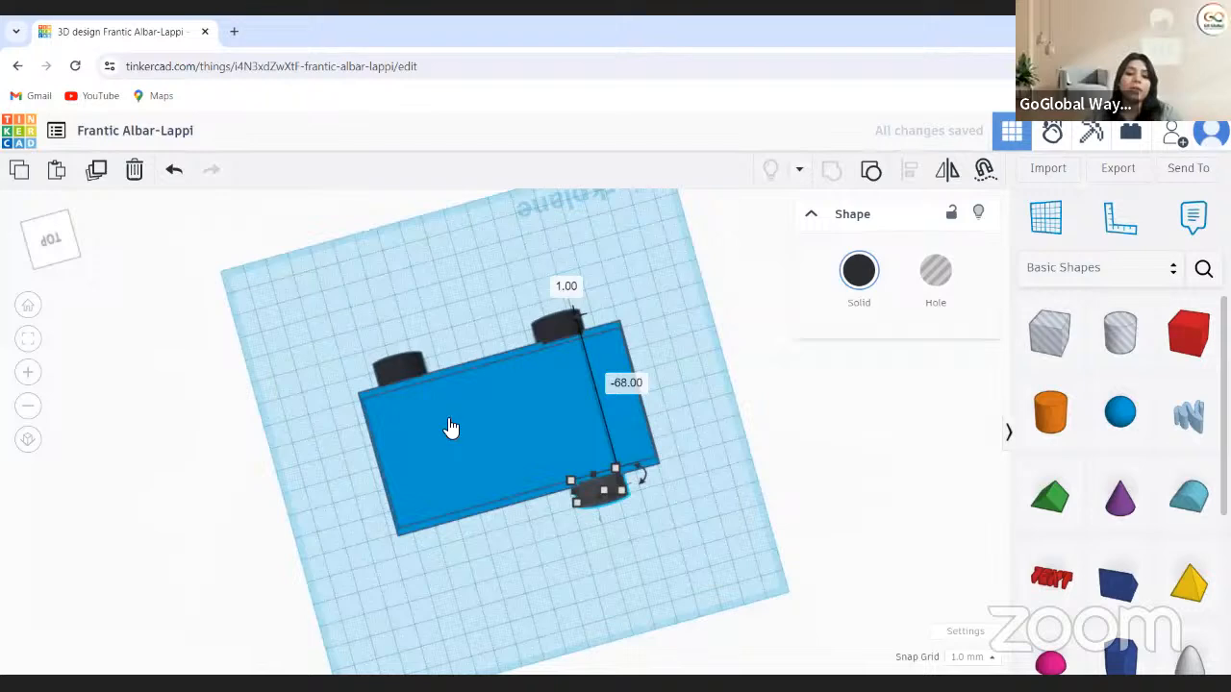
left_click_drag(598, 492, 643, 646)
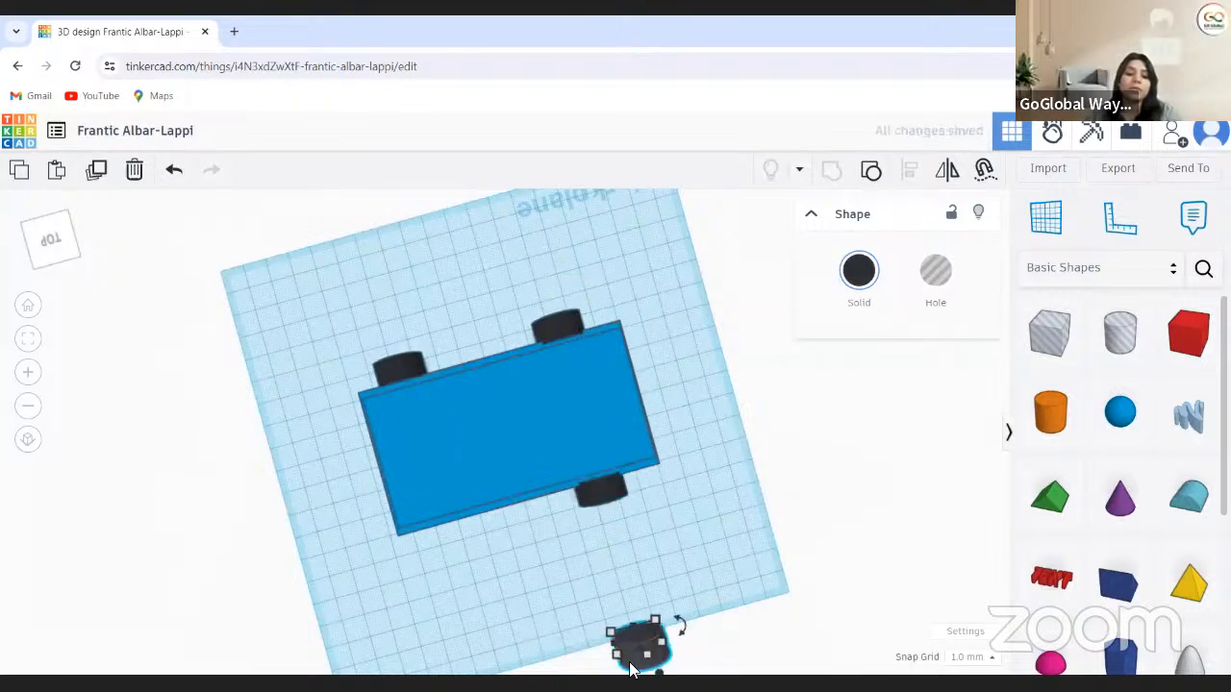
left_click_drag(630, 663, 436, 544)
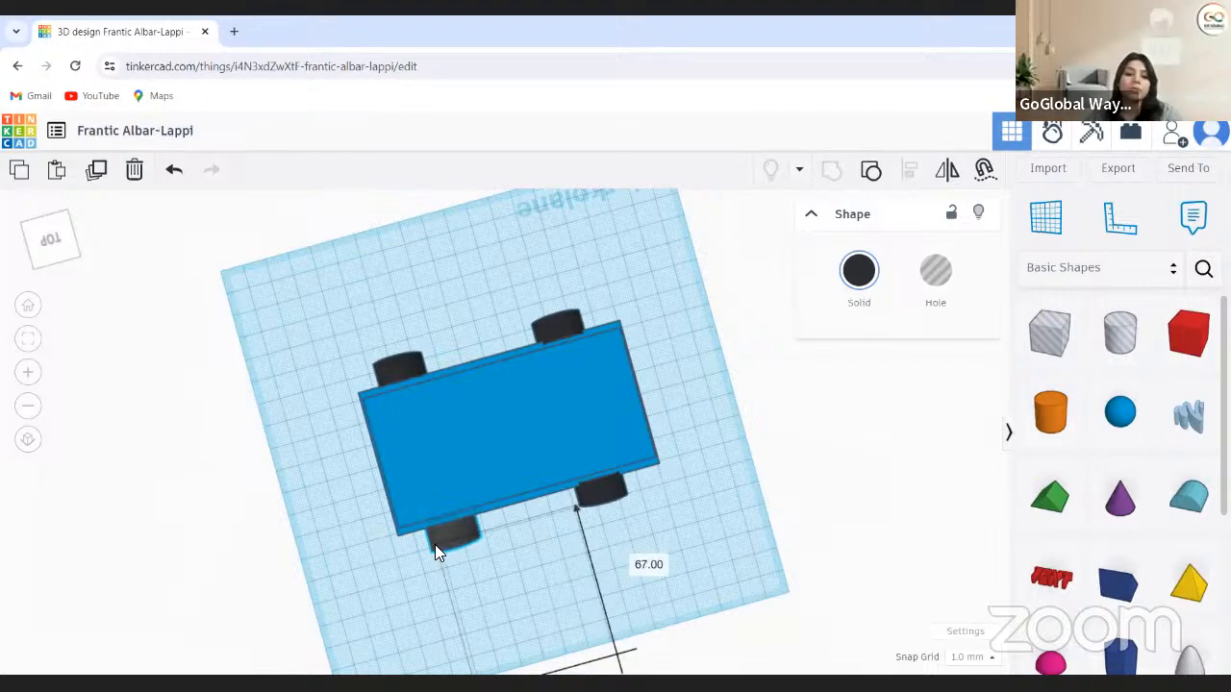
left_click_drag(435, 544, 432, 538)
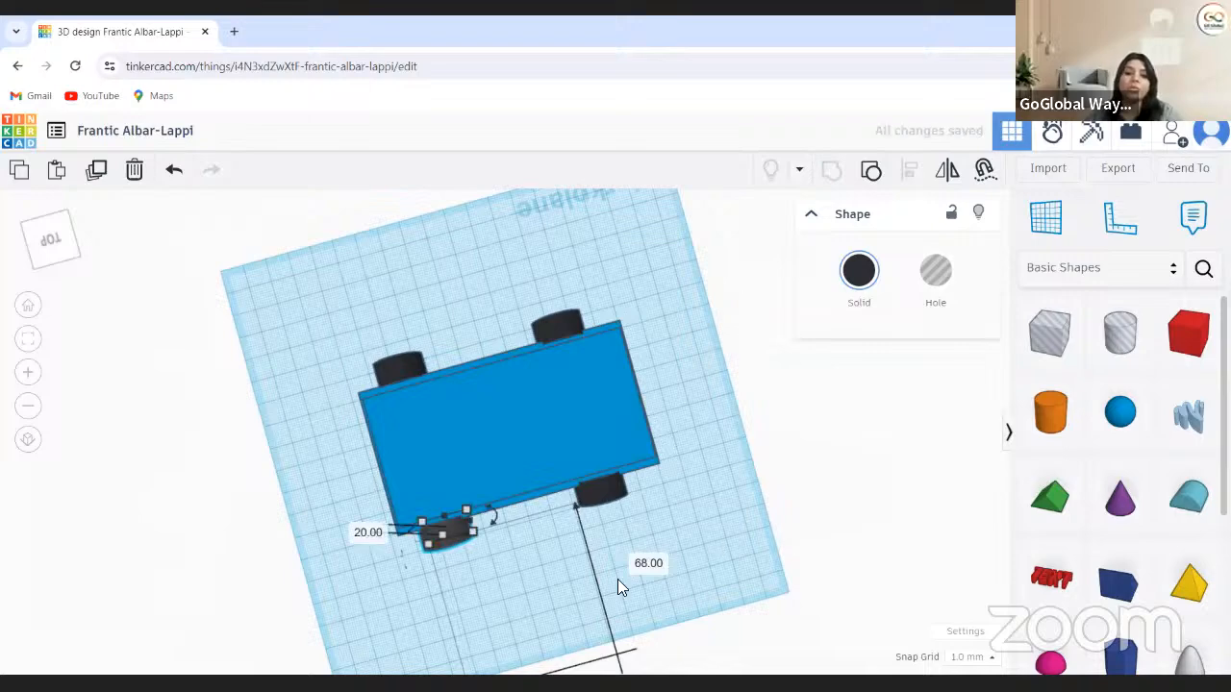
left_click(442, 327)
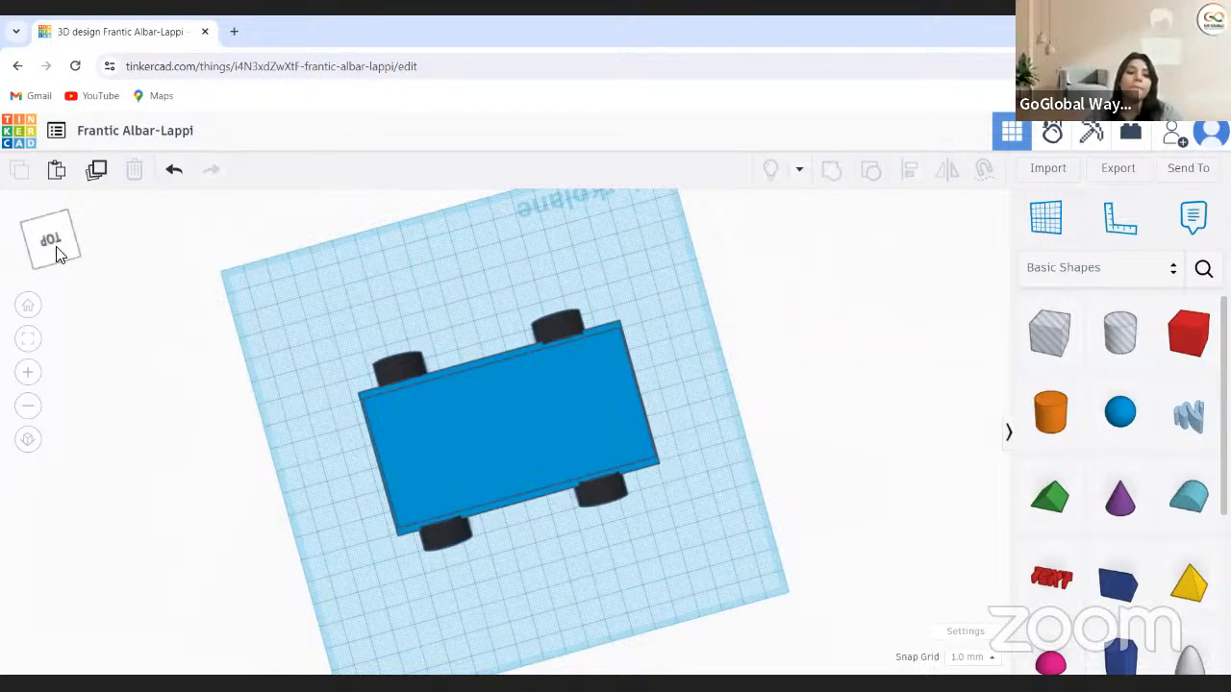
Inspect the placement of the four wheels against the body from the back, the underside and the front
left_click(21, 240)
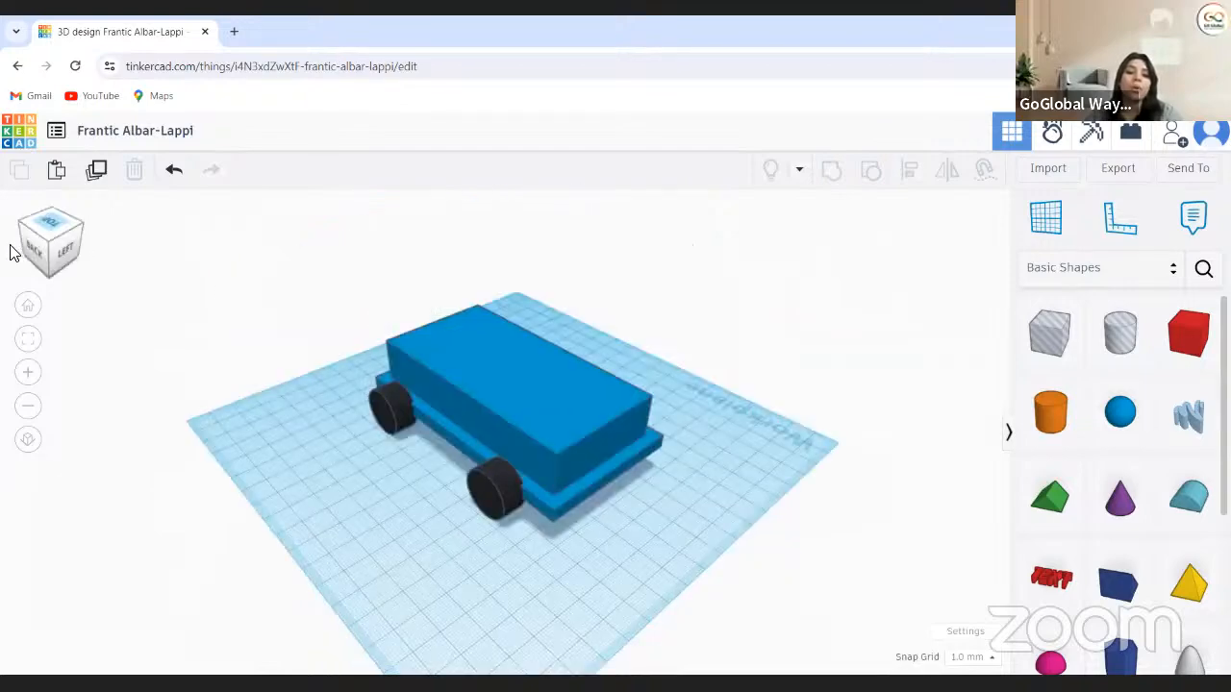
left_click(22, 244)
left_click_drag(26, 236, 6, 224)
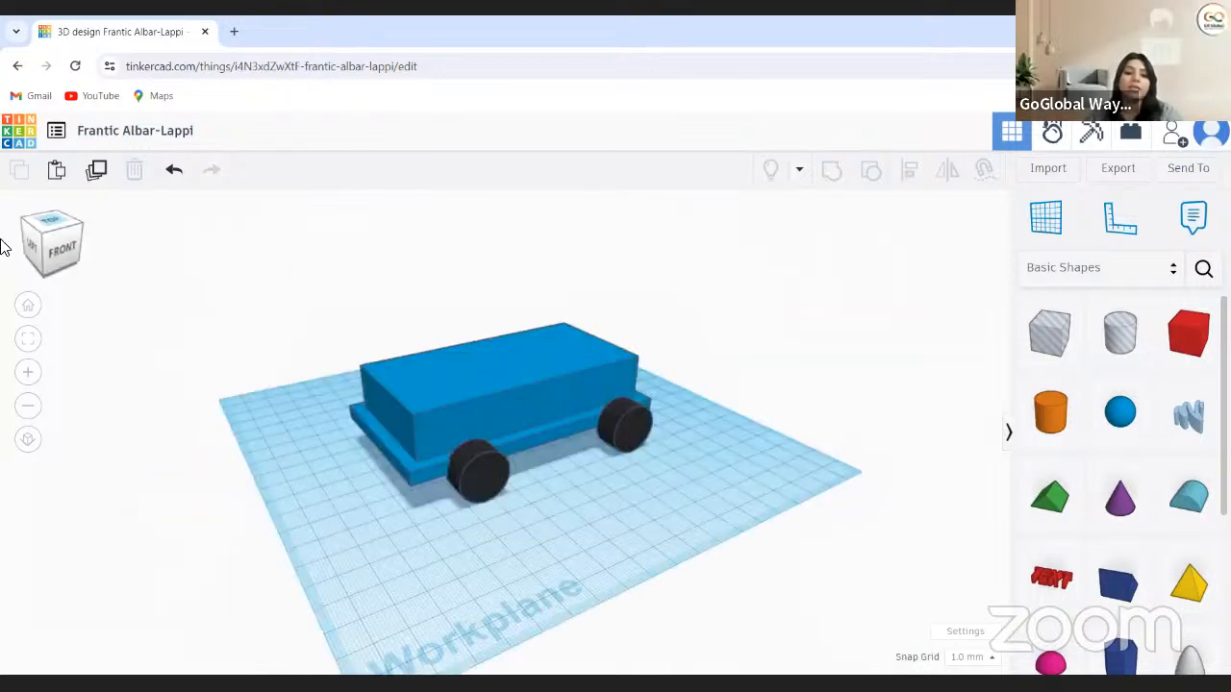
left_click(58, 243)
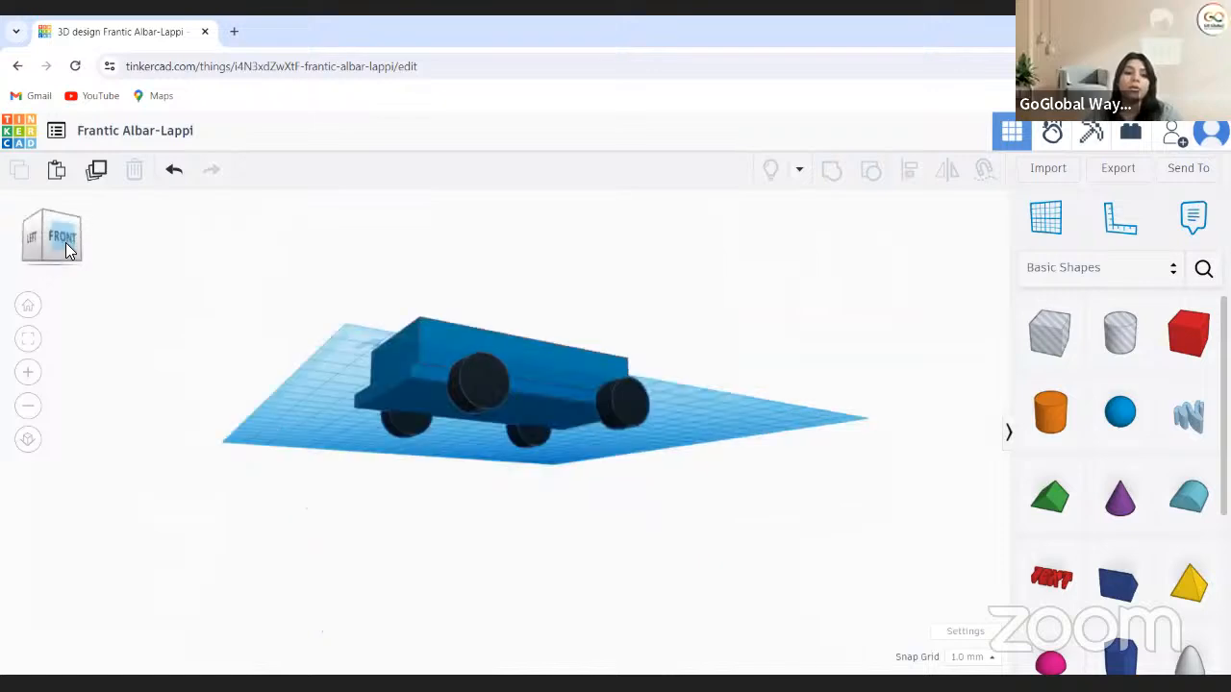
left_click(54, 244)
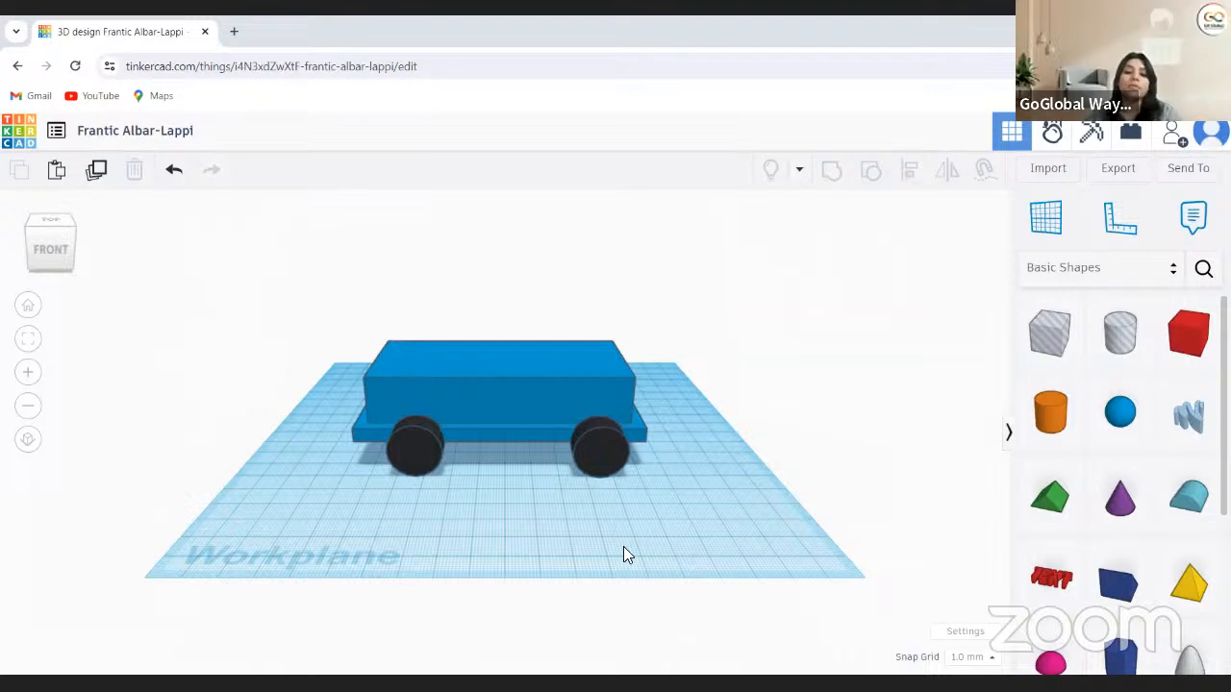
Browse the basic shapes and place a box on the workplane in front of the vehicle's right end
scroll(1133, 542, "down", 2)
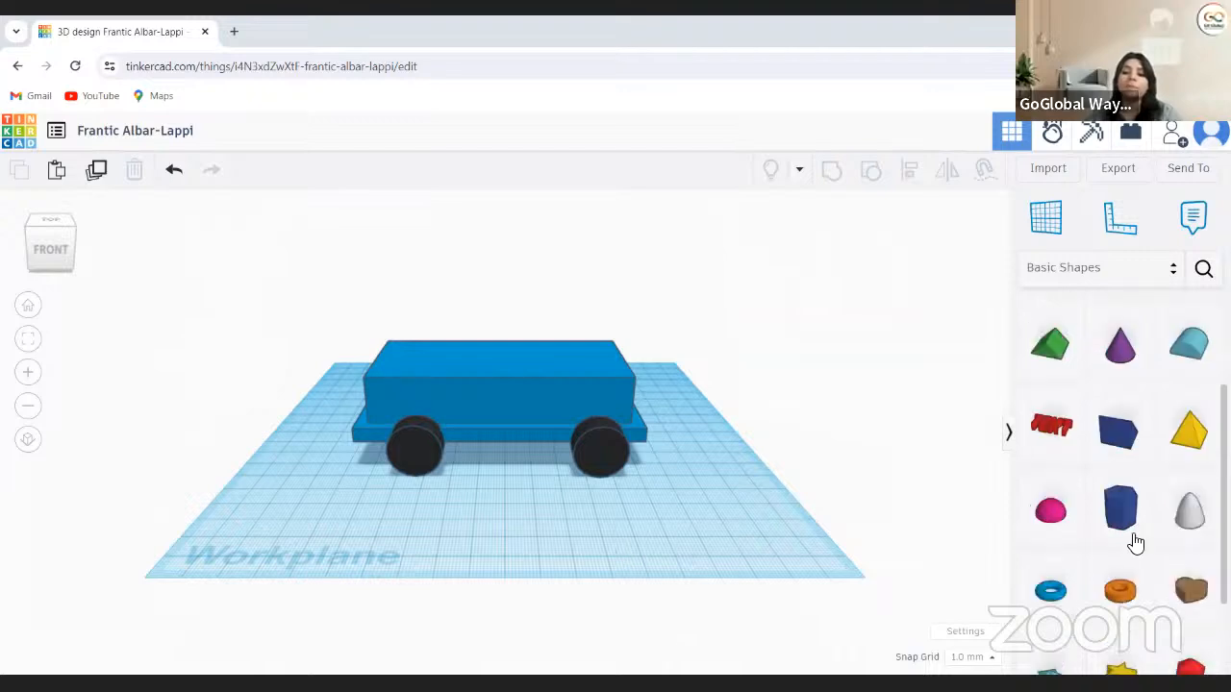
scroll(1096, 481, "up", 1)
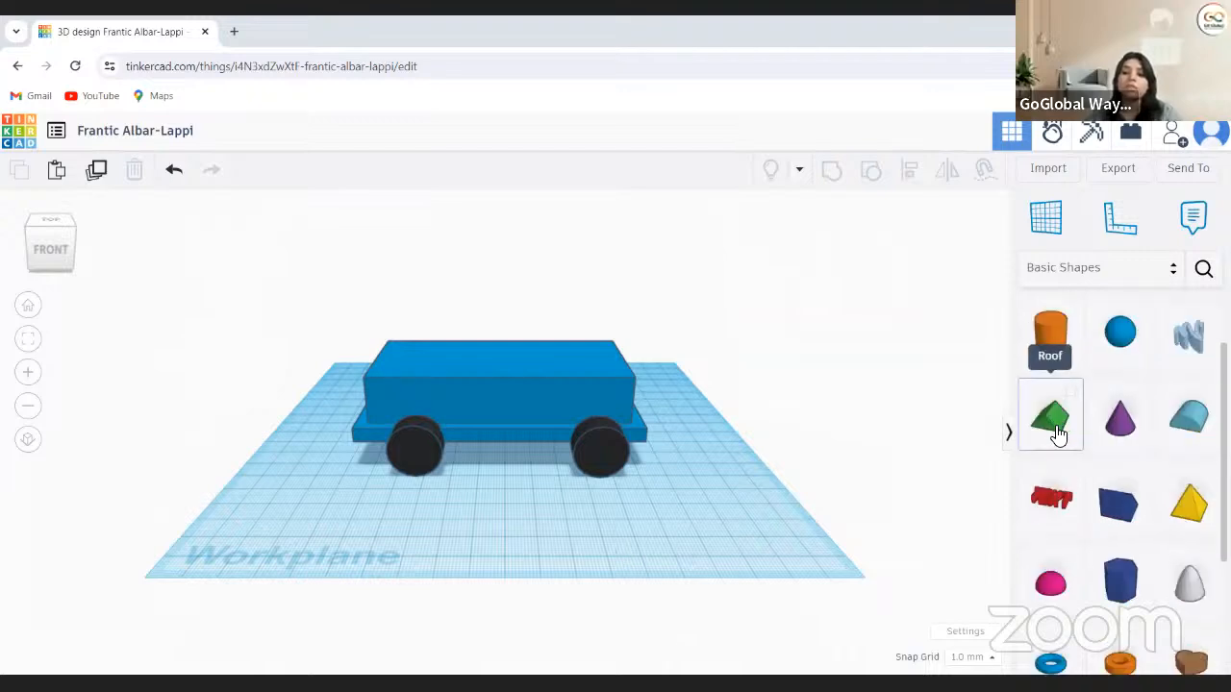
scroll(1104, 450, "down", 3)
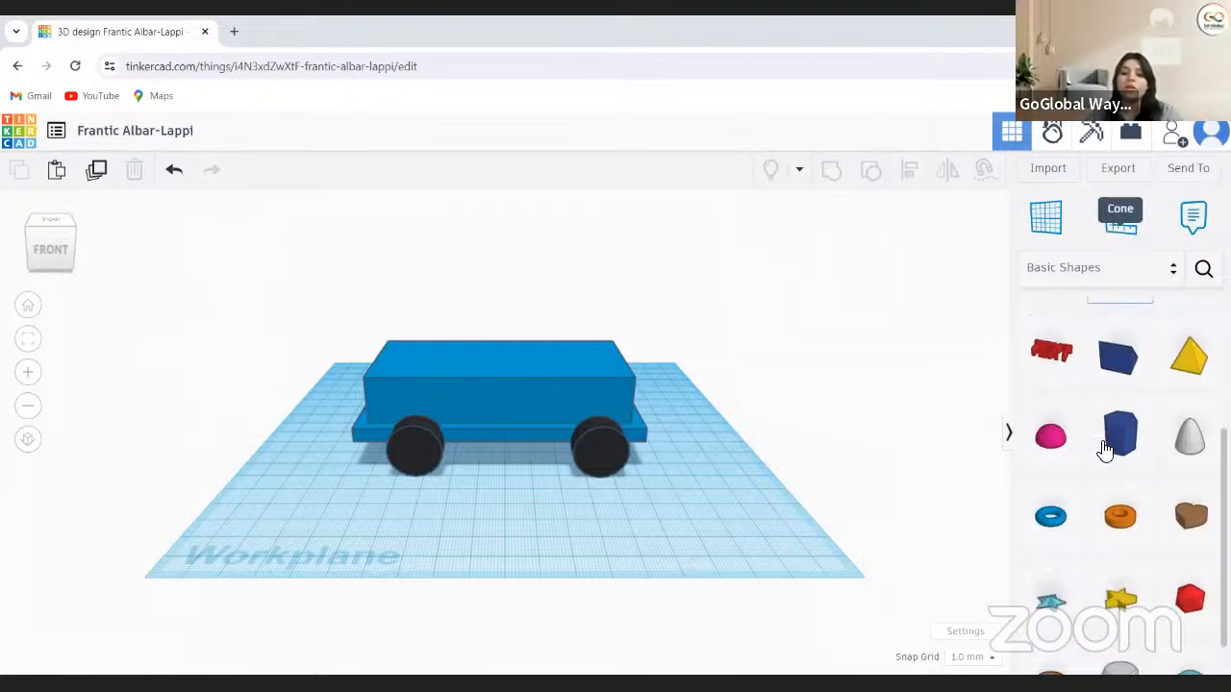
scroll(1103, 450, "up", 4)
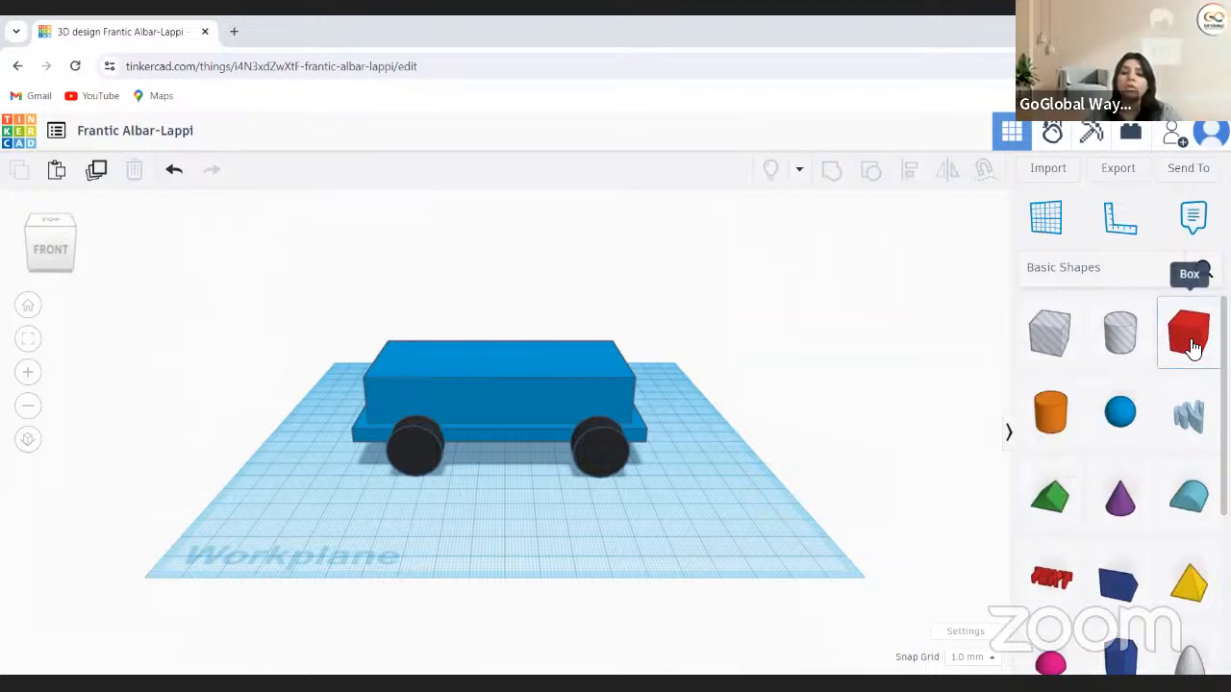
left_click_drag(1190, 346, 713, 514)
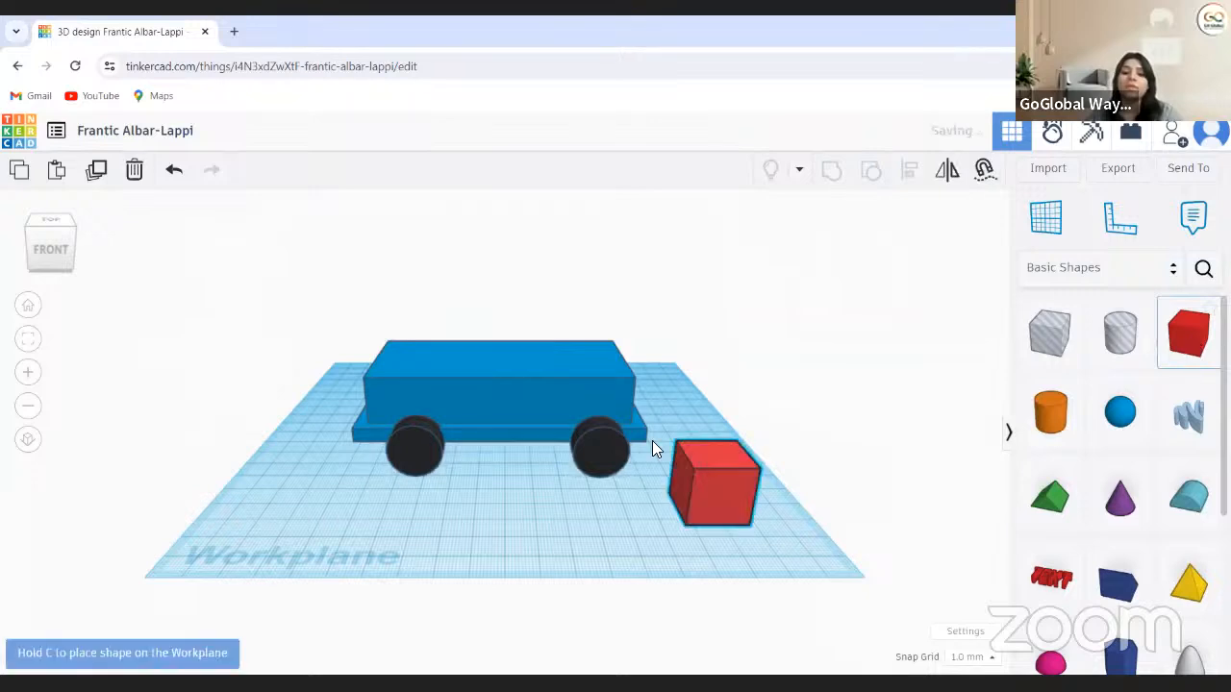
Check the blue body's dimensions and set the red box's front-to-back dimension to 60 mm
left_click(555, 411)
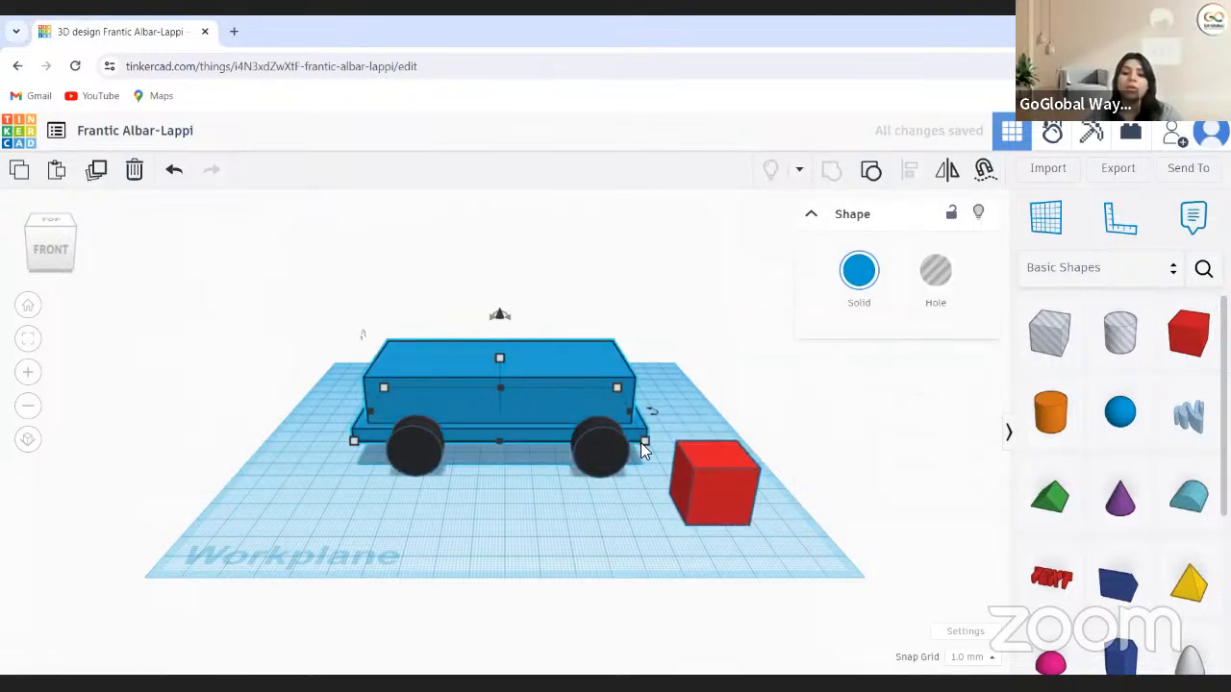
mouse_move(644, 442)
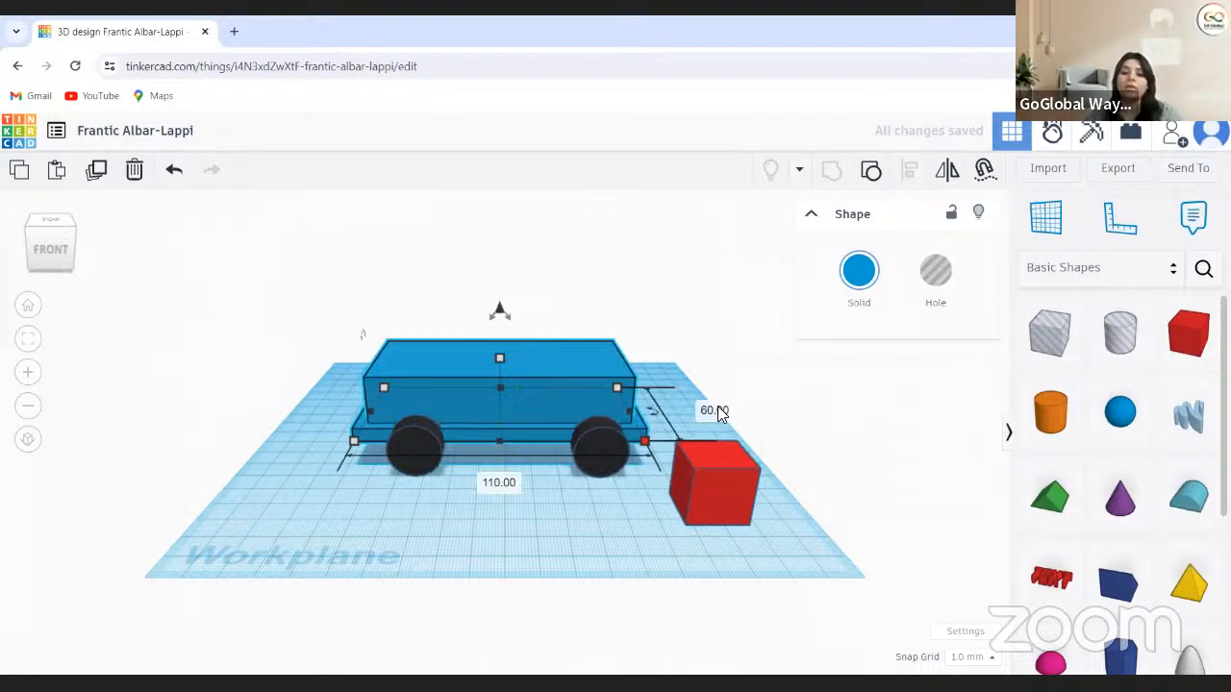
left_click(738, 519)
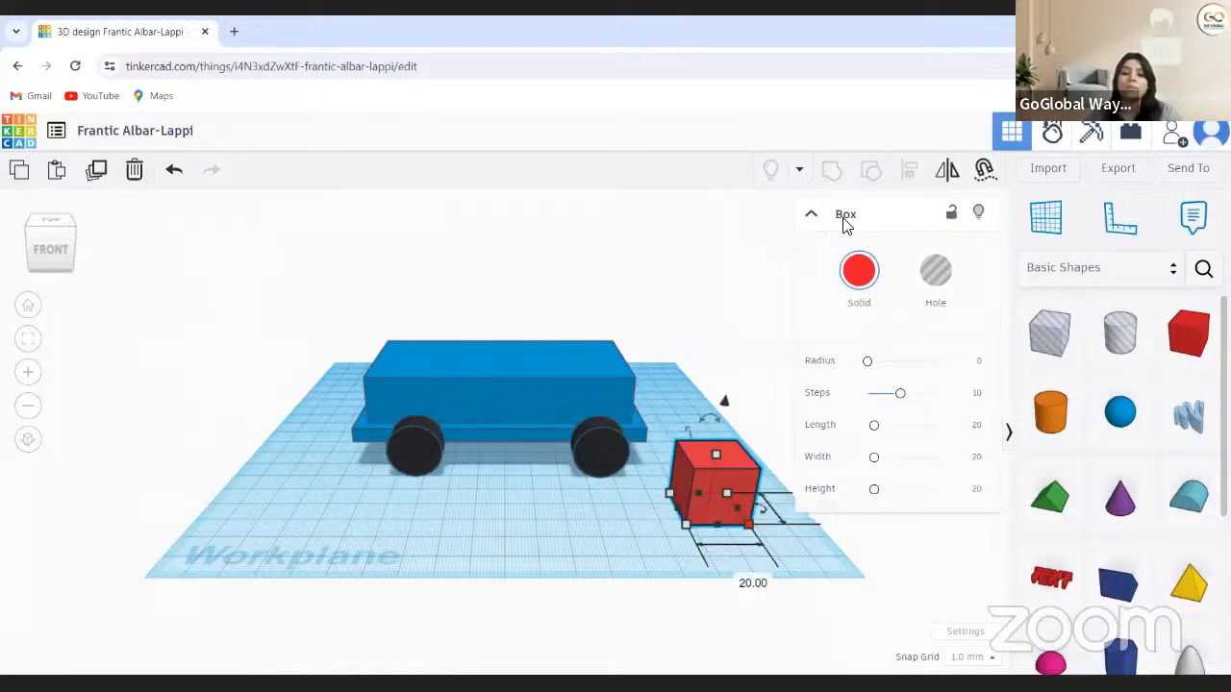
left_click(812, 215)
left_click(829, 506)
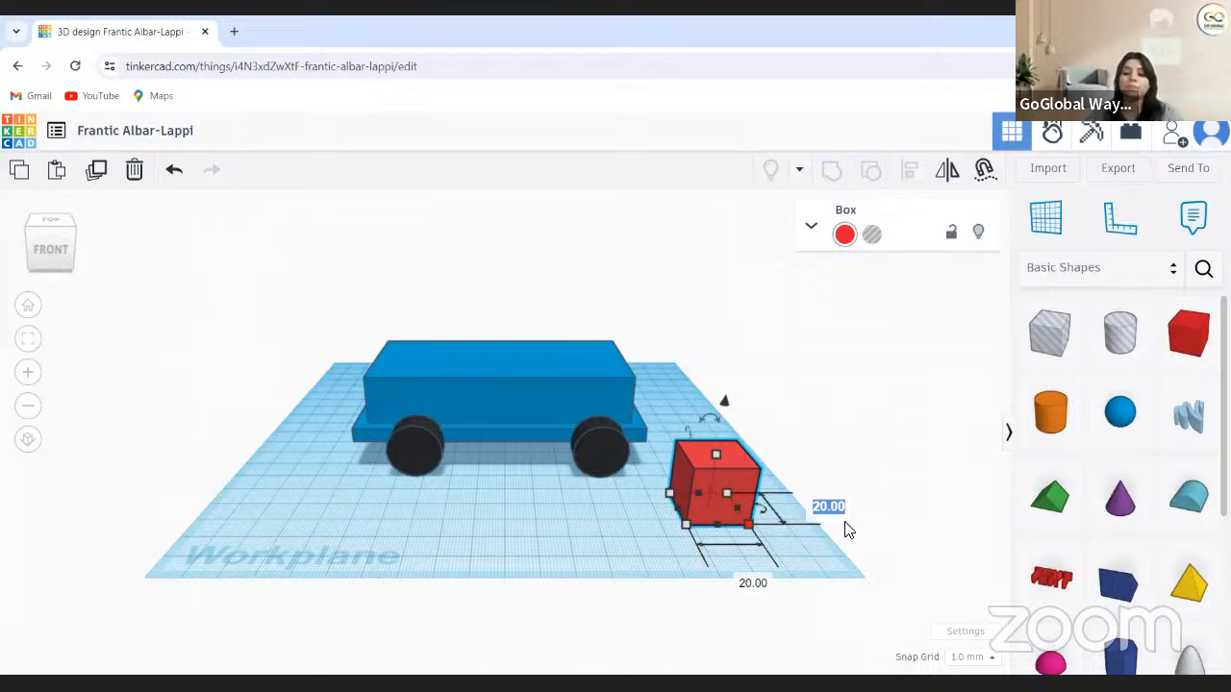
key("BackSpace")
type("60")
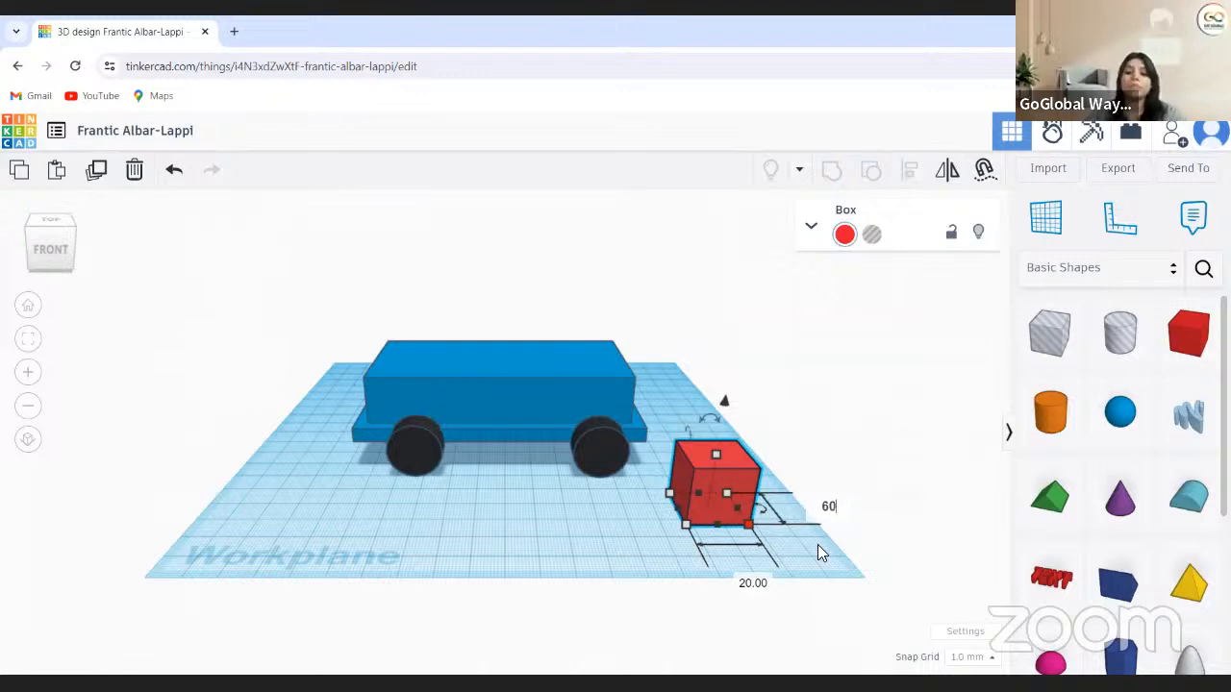
key("Return")
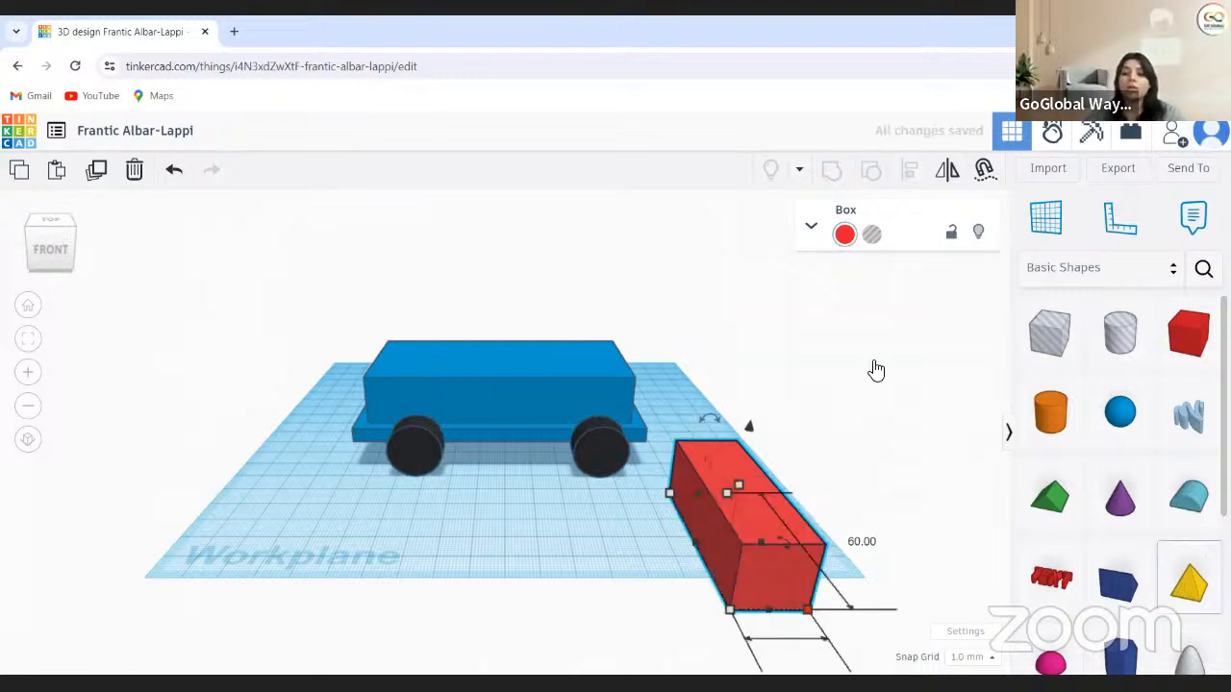
Change the solid colour of the red box to yellow
left_click(844, 233)
left_click(734, 362)
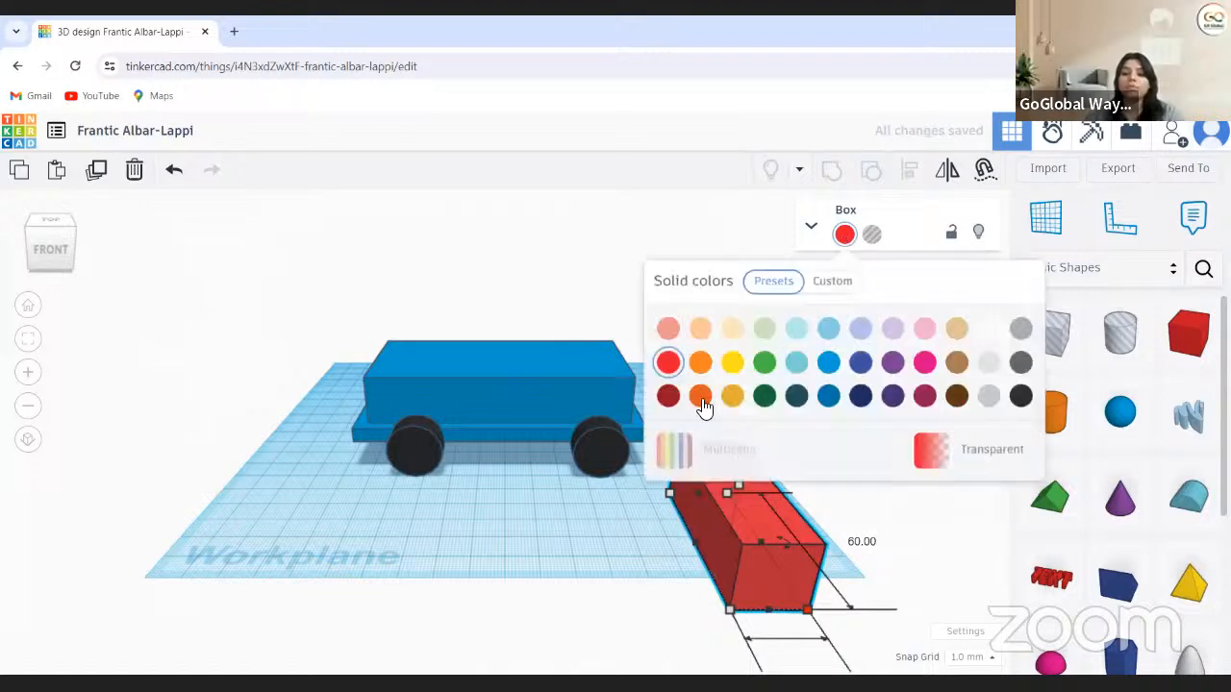
left_click(623, 479)
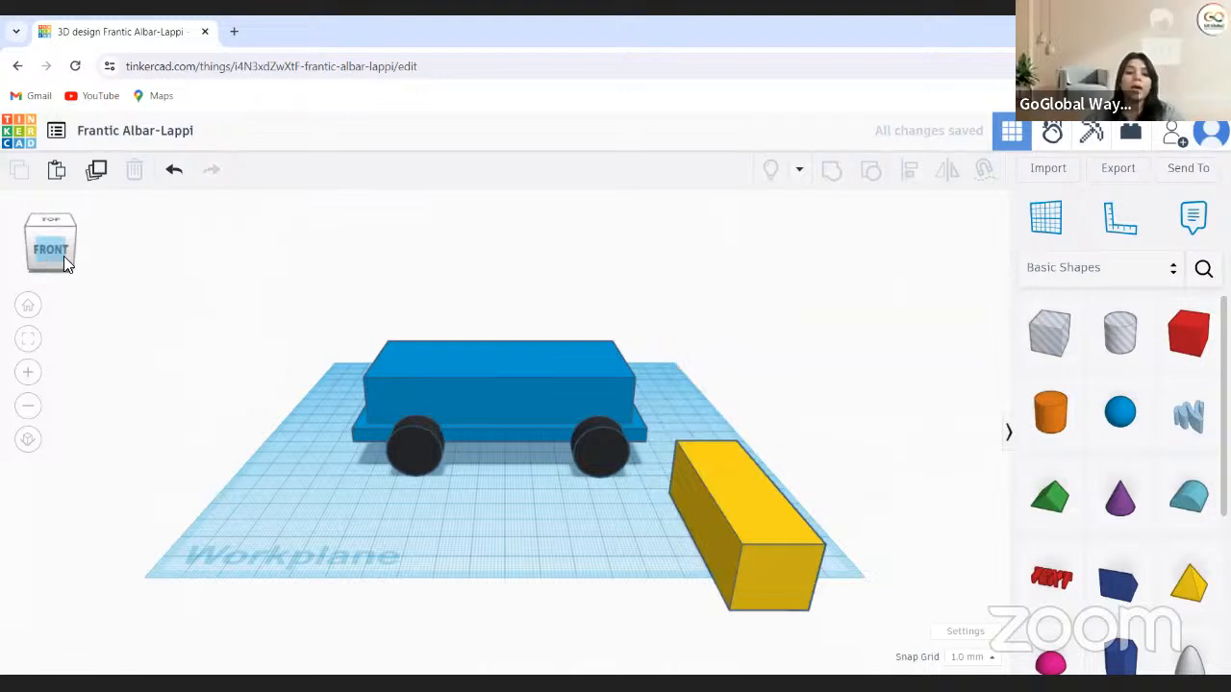
Group the blue body and its four wheels into a single shape, leaving the yellow box out
left_click(50, 225)
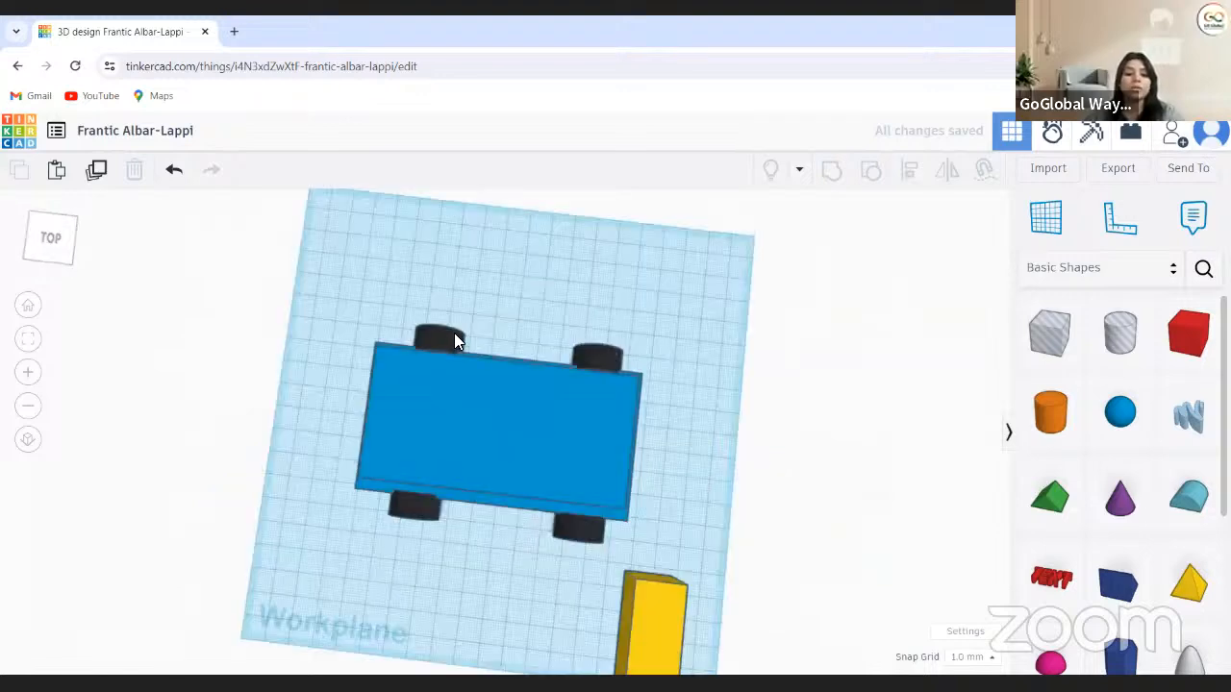
left_click(597, 362, "shift")
left_click(585, 393, "shift")
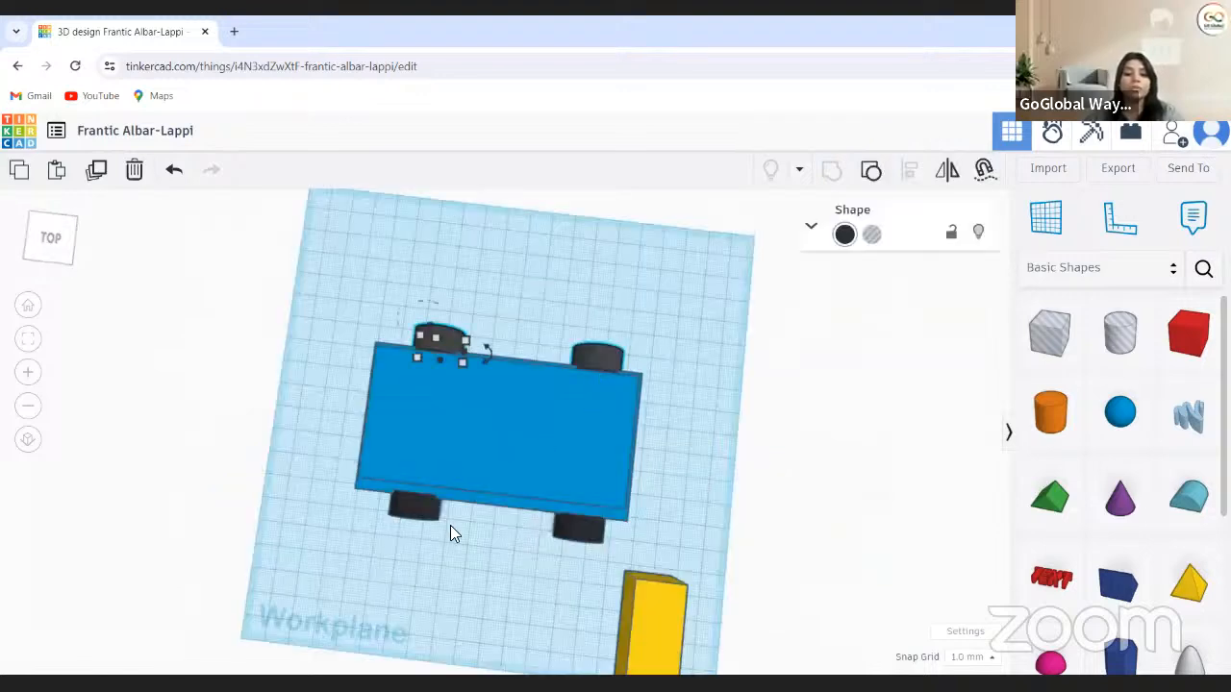
left_click(577, 531, "shift")
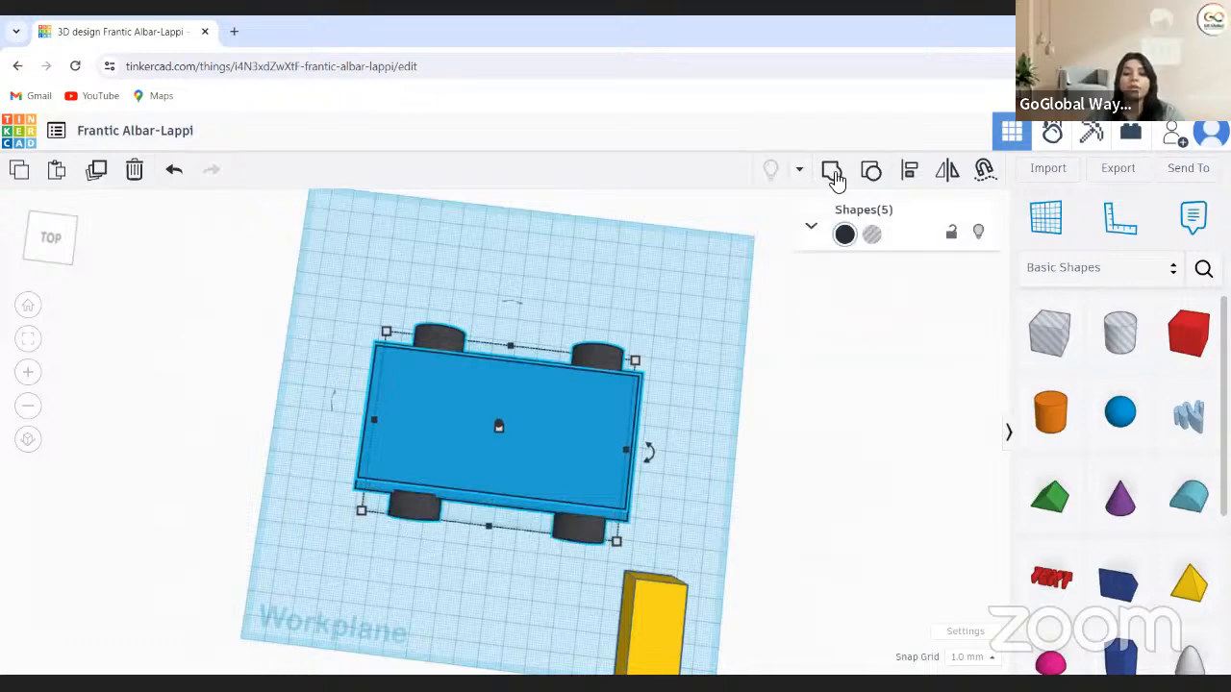
left_click(832, 174)
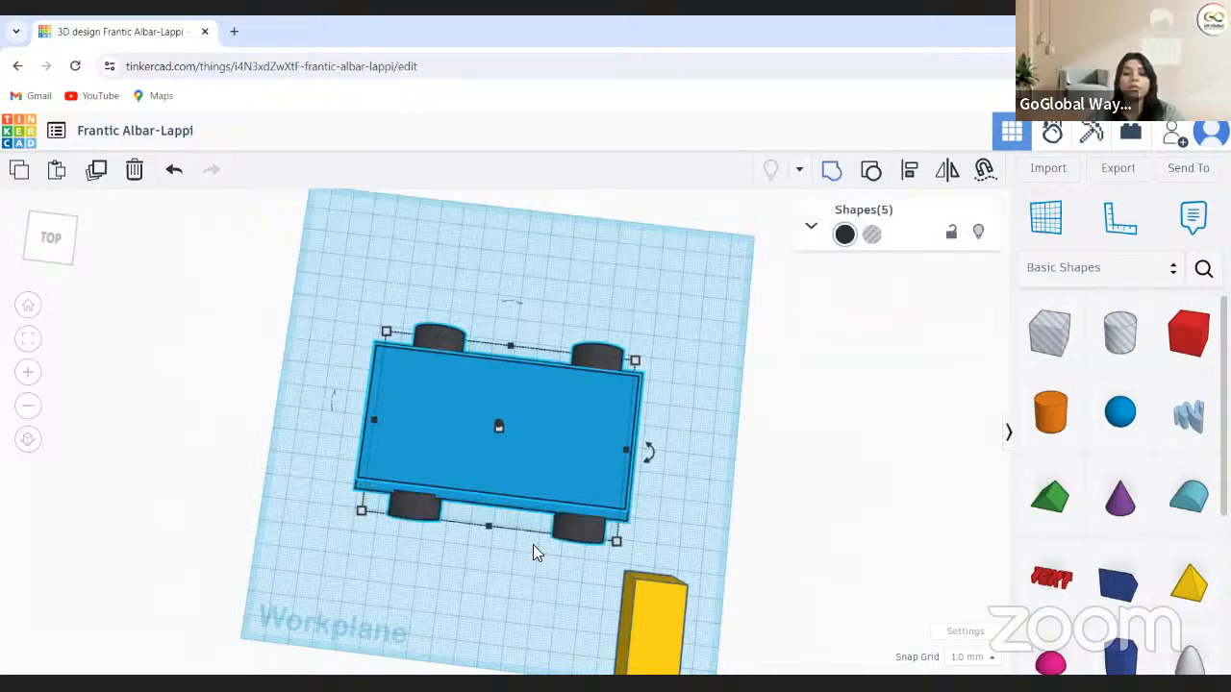
Change the solid colour of the grouped vehicle to blue
left_click(65, 242)
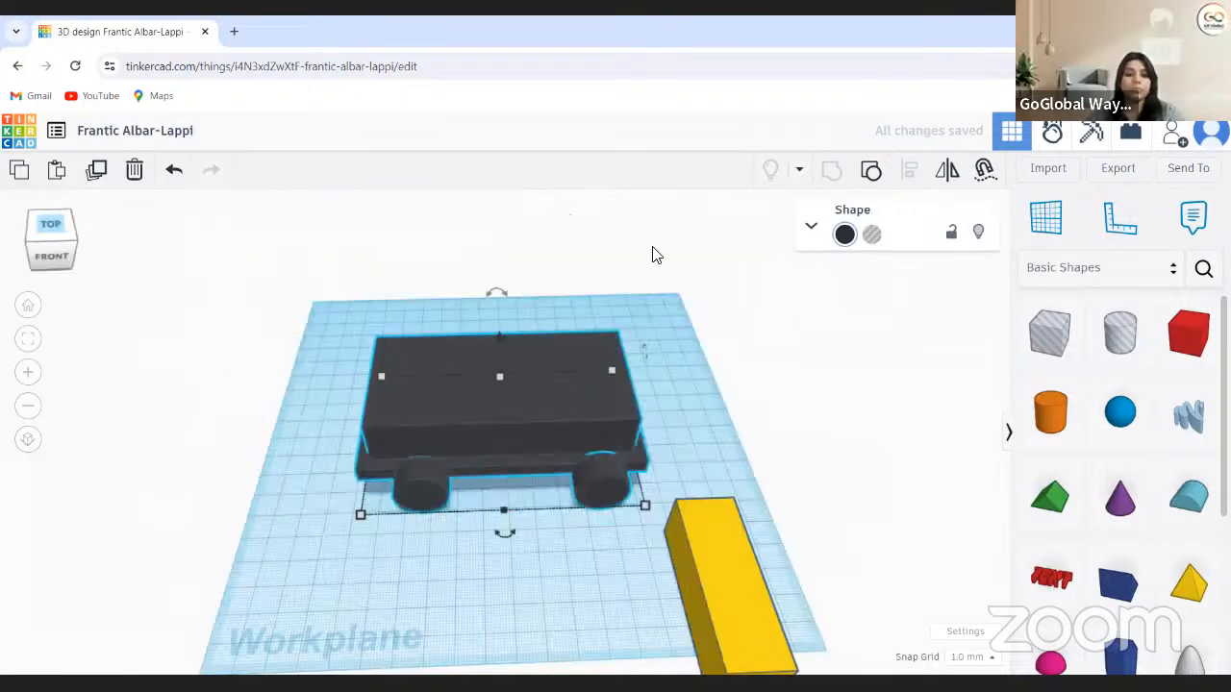
left_click(844, 234)
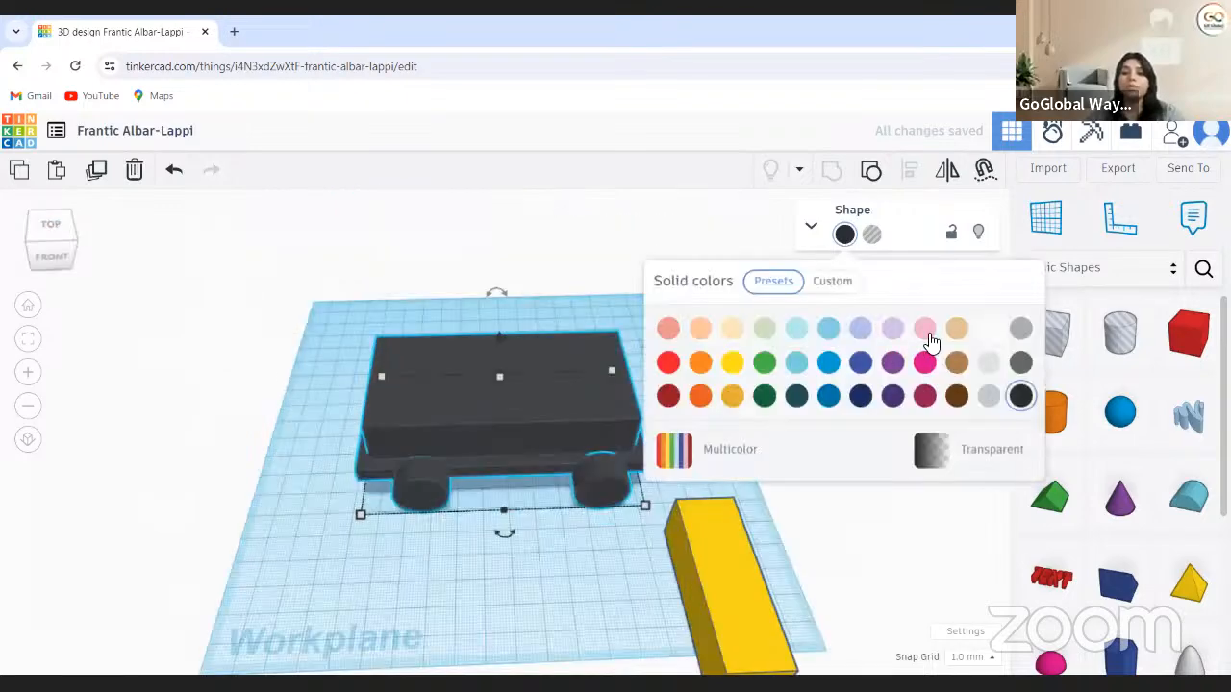
left_click(829, 367)
left_click(119, 348)
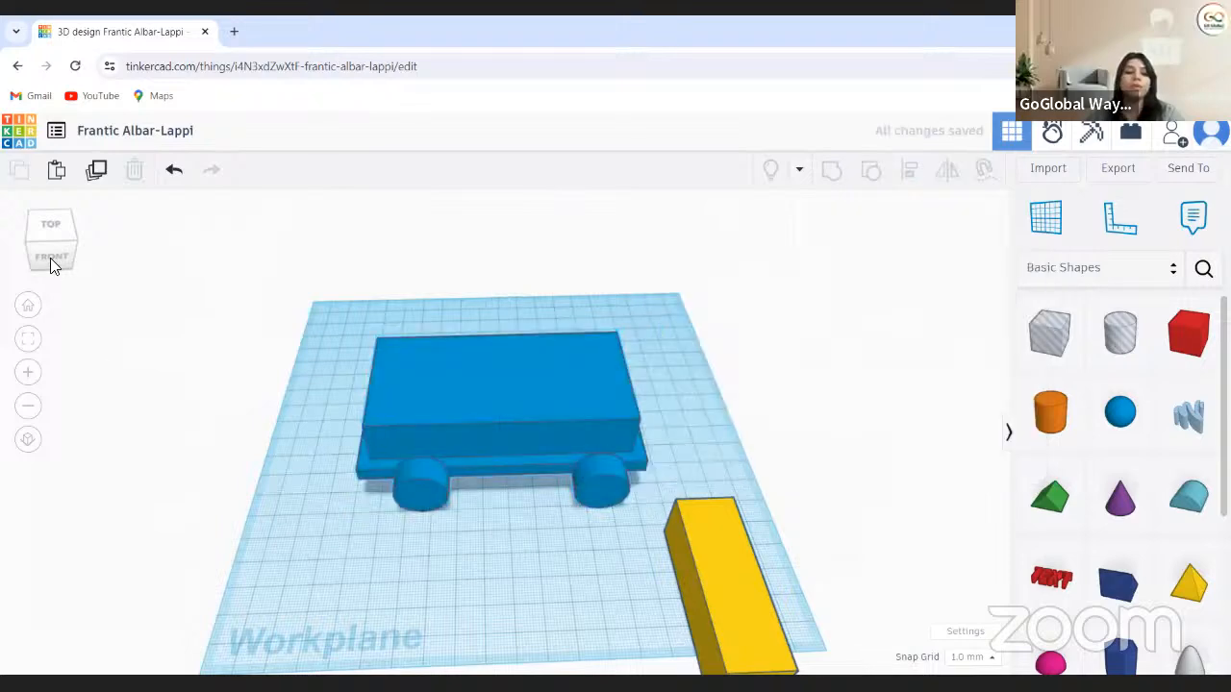
Align the yellow box and the vehicle vertically at their mid-height
left_click(51, 255)
left_click_drag(52, 259, 50, 260)
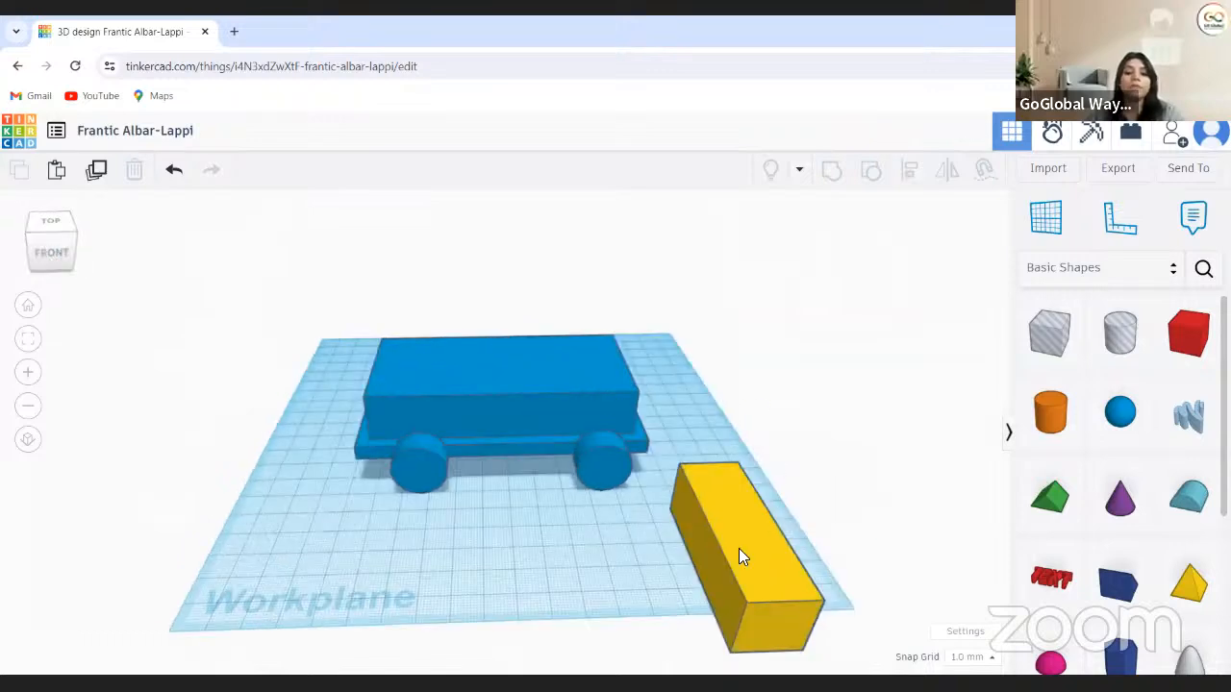
key("ctrl+a")
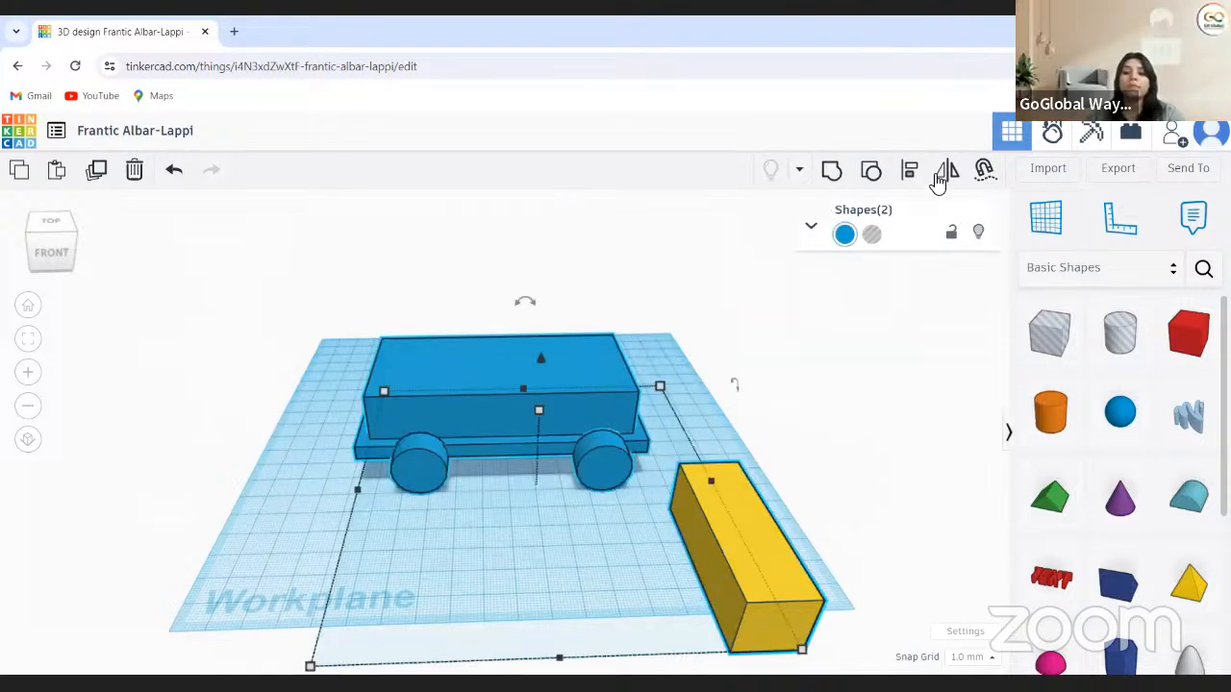
left_click(911, 173)
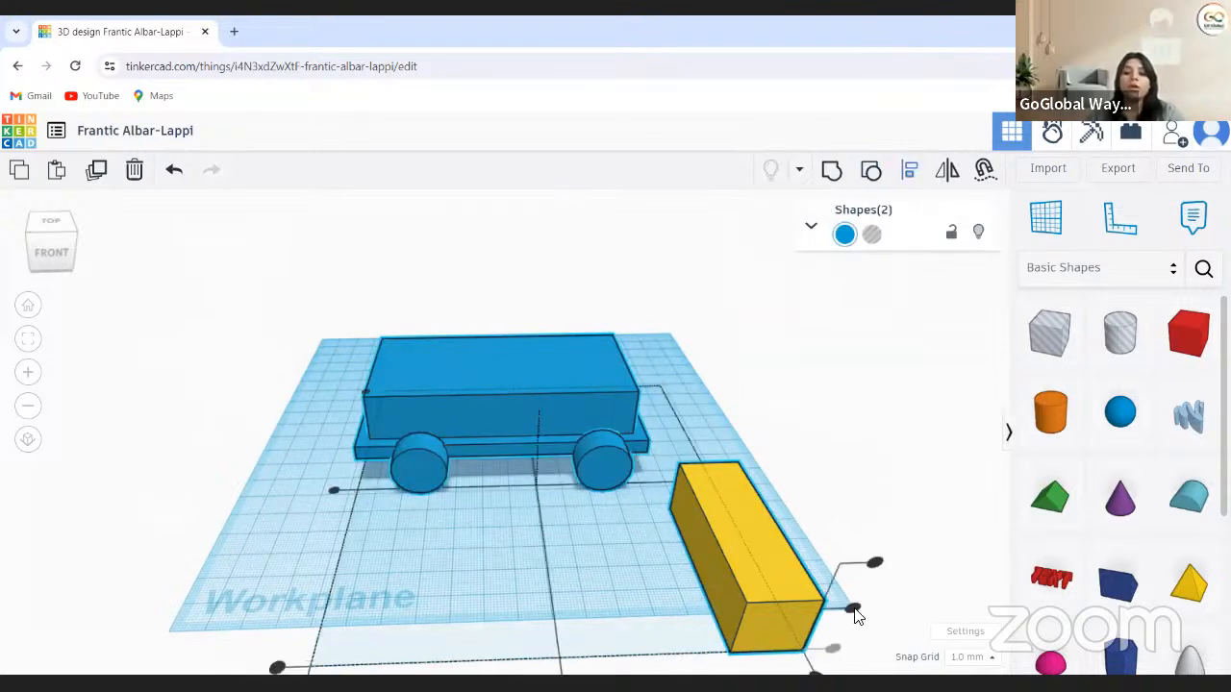
left_click(853, 609)
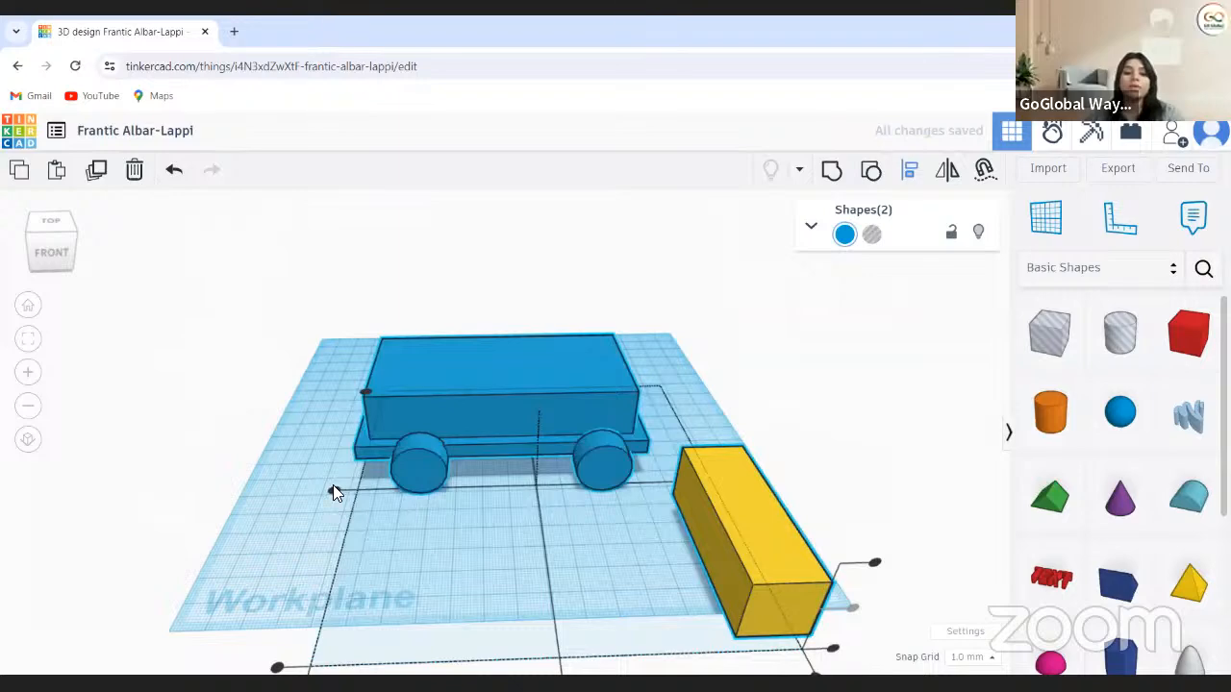
key("Escape")
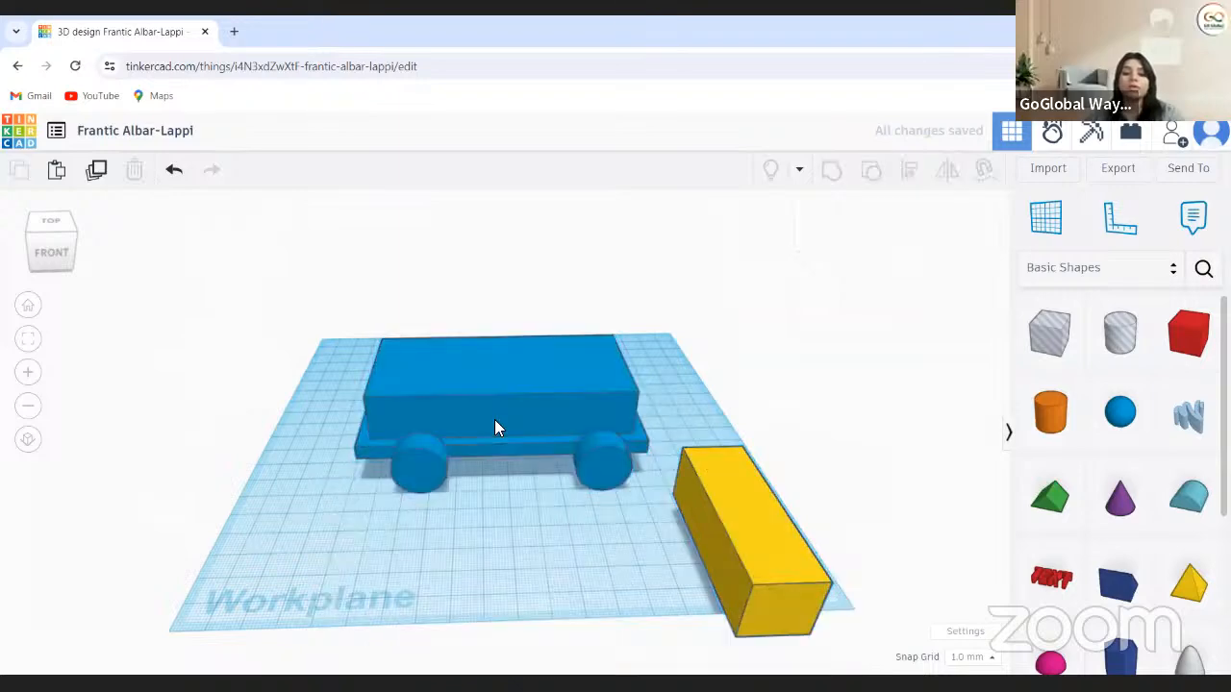
Centre the yellow box and vehicle on each other in both horizontal directions, and raise the box to 38 mm above the workplane
left_click(727, 489, "shift")
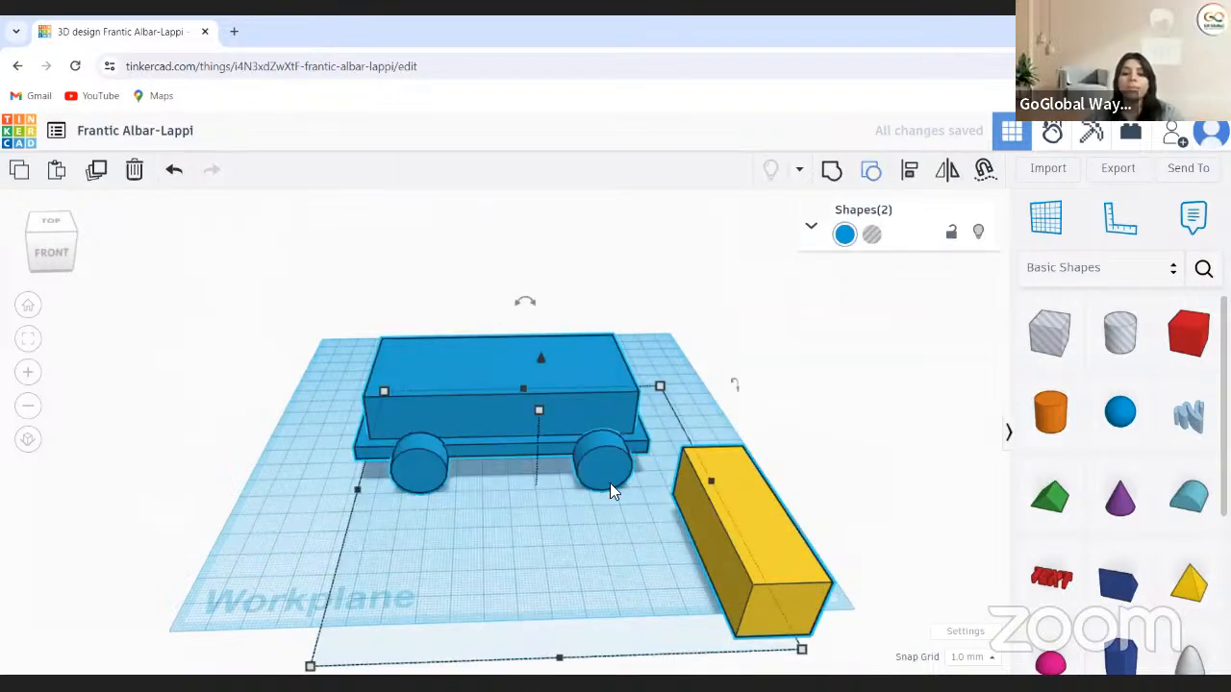
key("l")
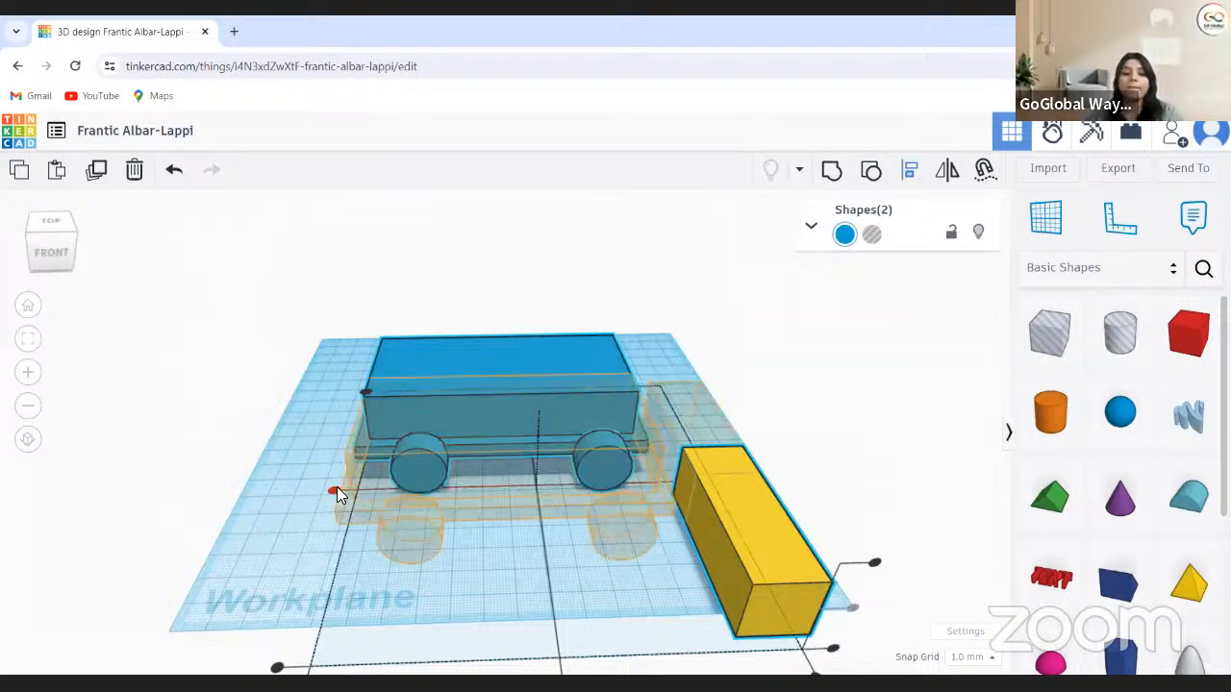
left_click(335, 491)
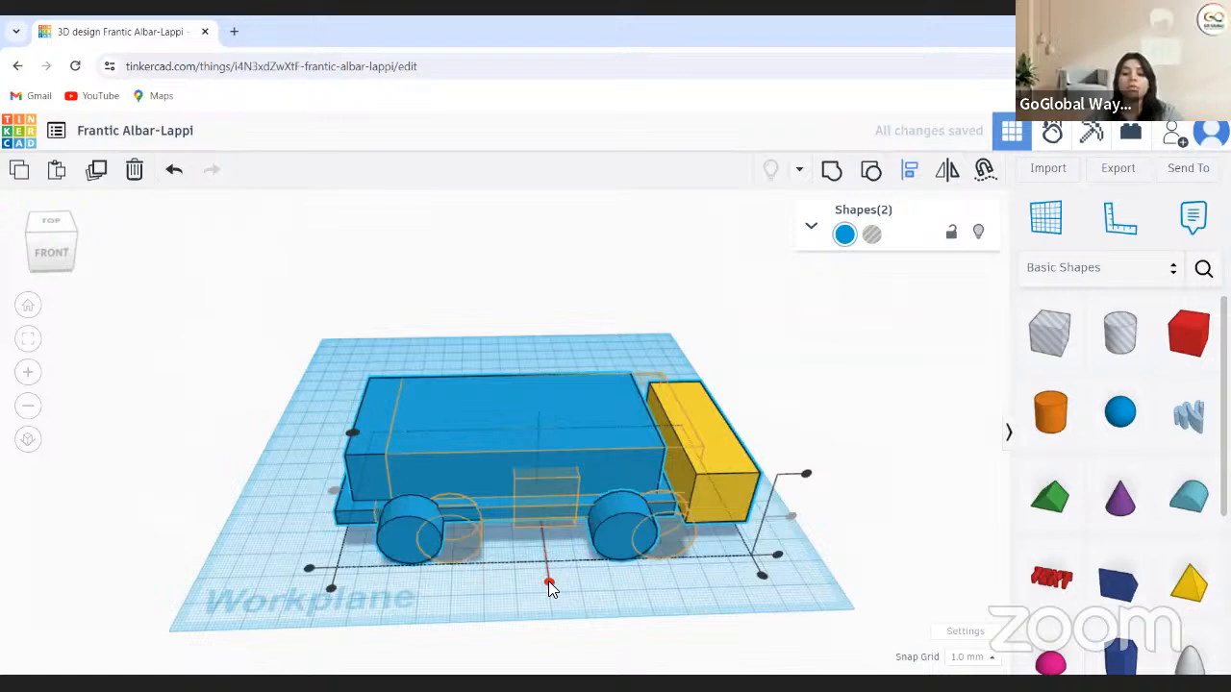
left_click(548, 583)
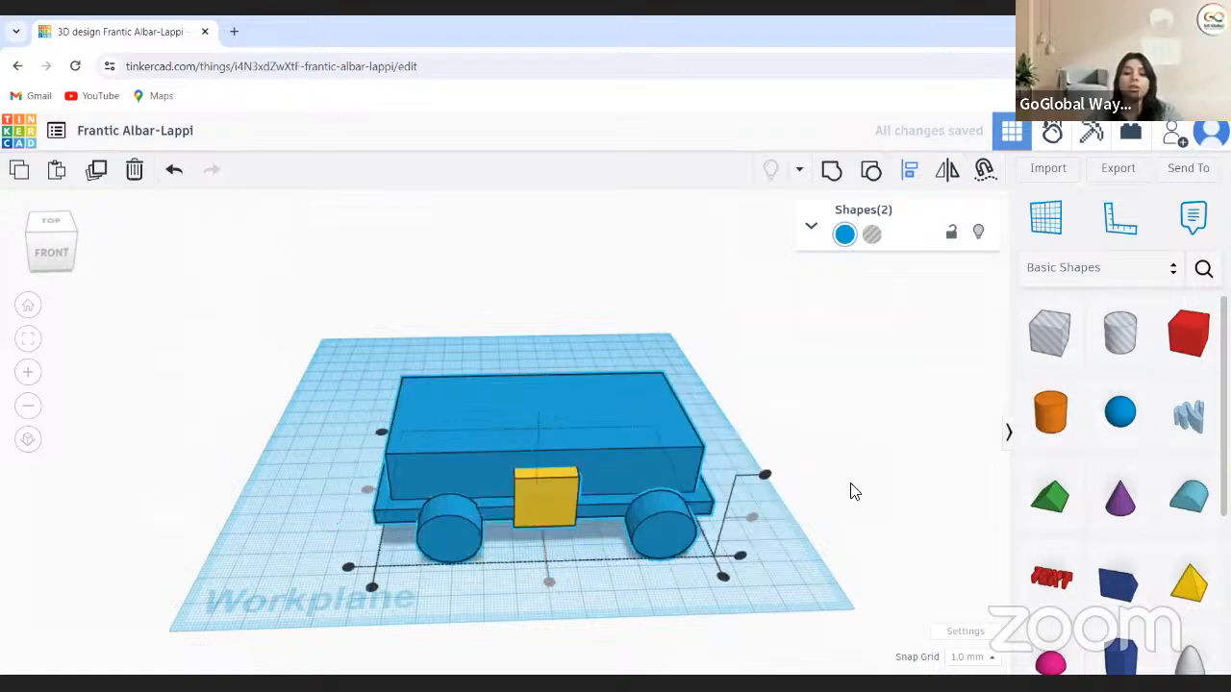
left_click(540, 469)
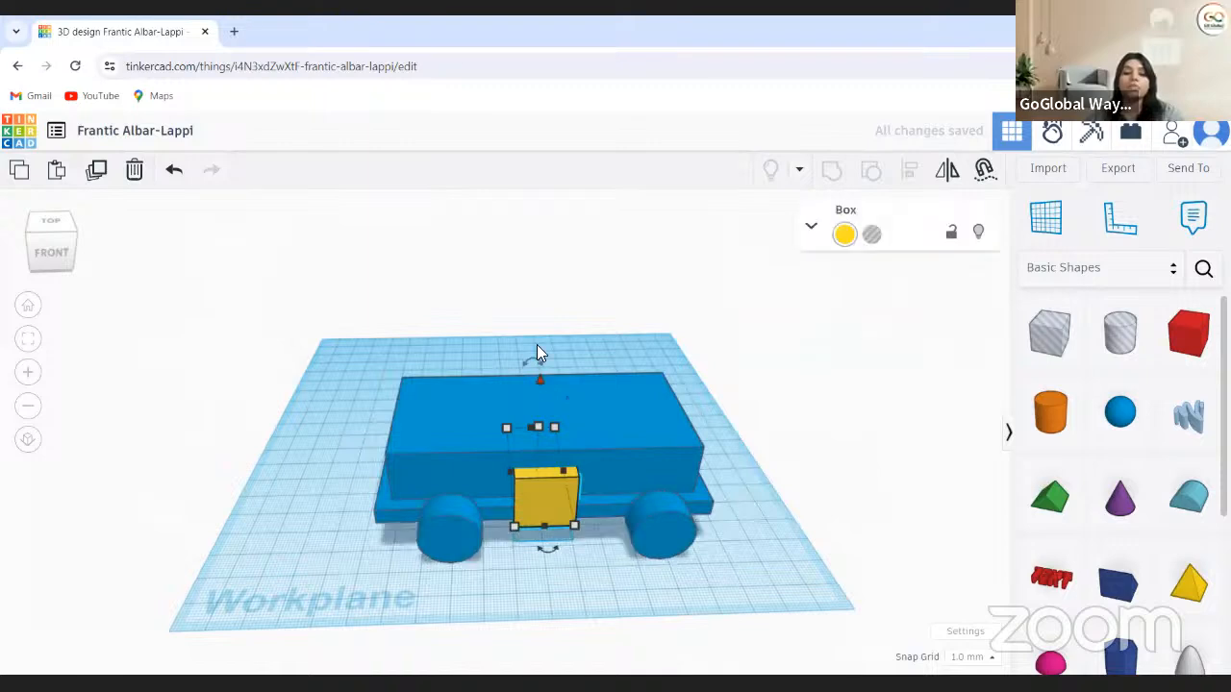
left_click_drag(539, 379, 541, 290)
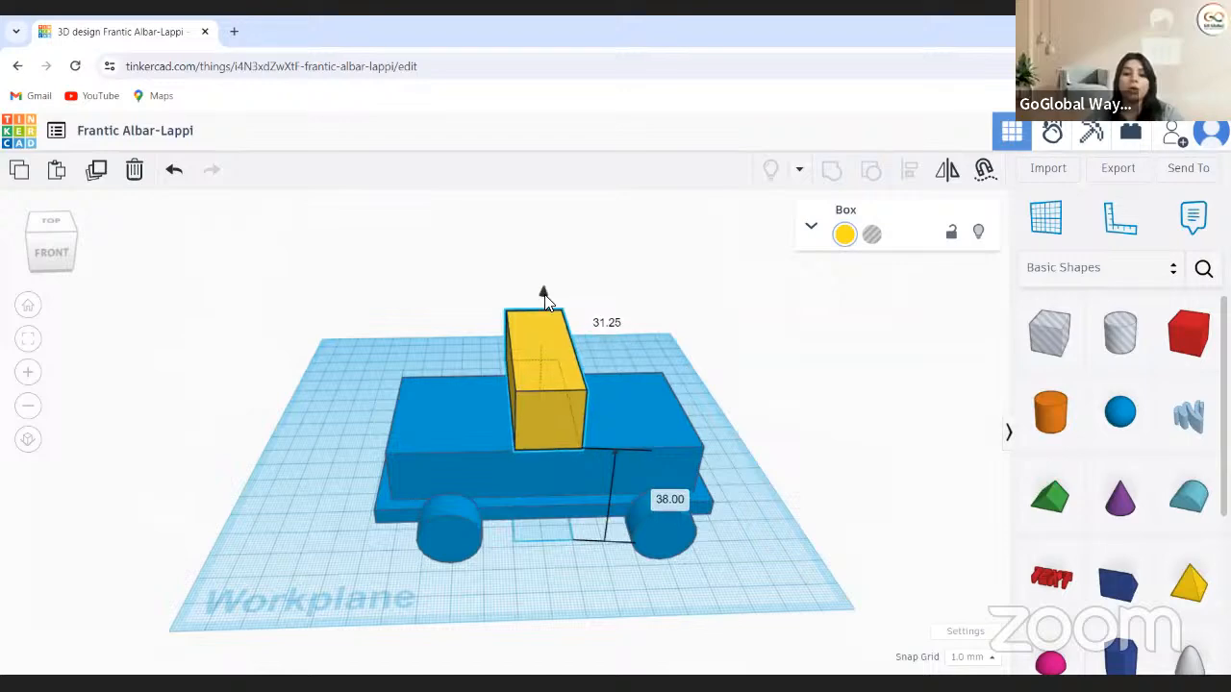
Shift the yellow box about 6.5 mm toward the vehicle's right end, plus a nudge of 1 mm further and 2 mm toward the back
left_click(48, 229)
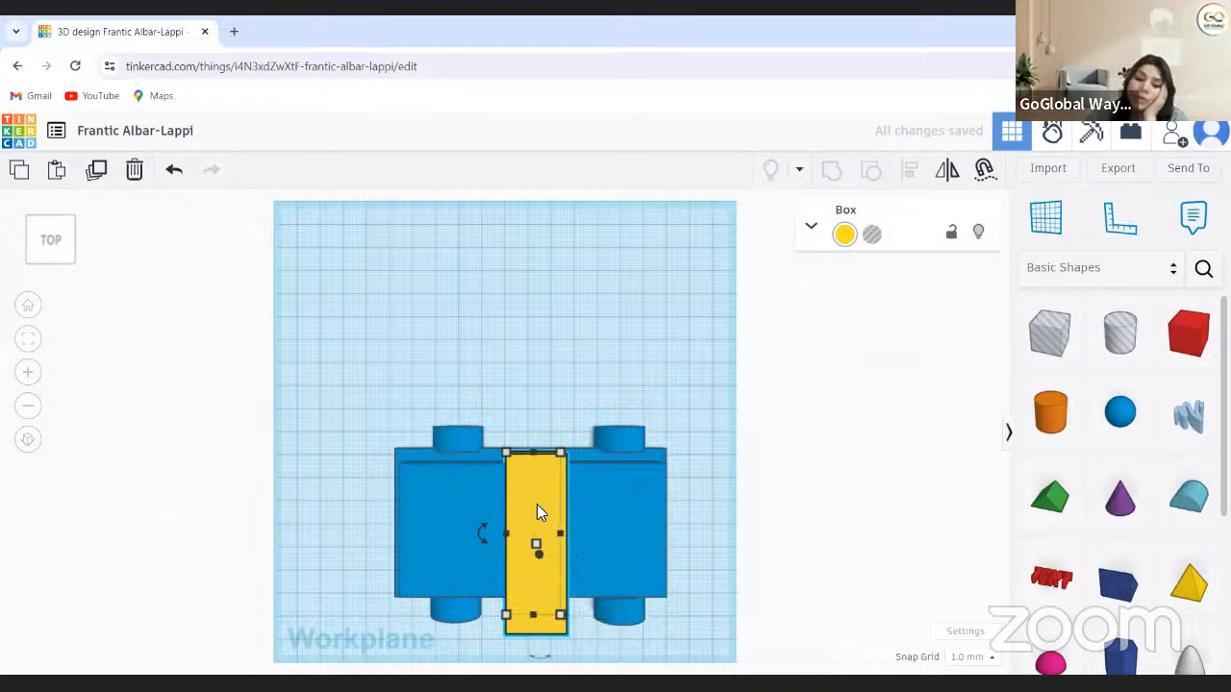
left_click_drag(541, 506, 554, 506)
key("Right")
key("Right")
key("Right")
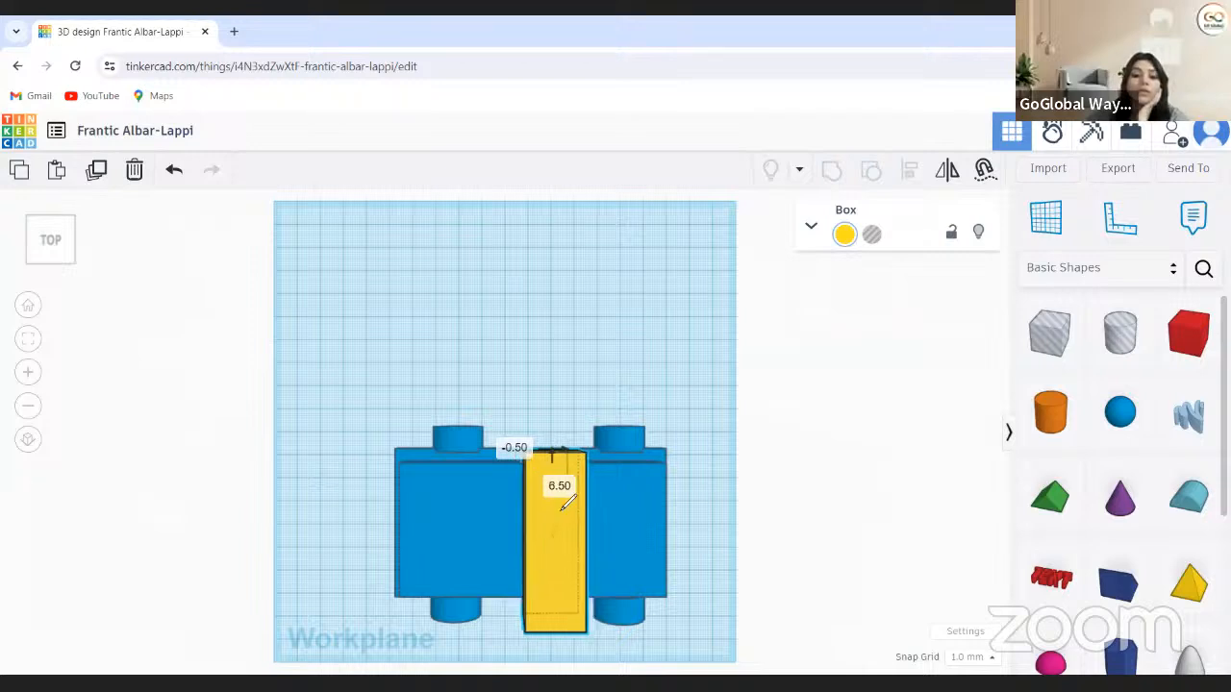
left_click_drag(533, 416, 529, 667)
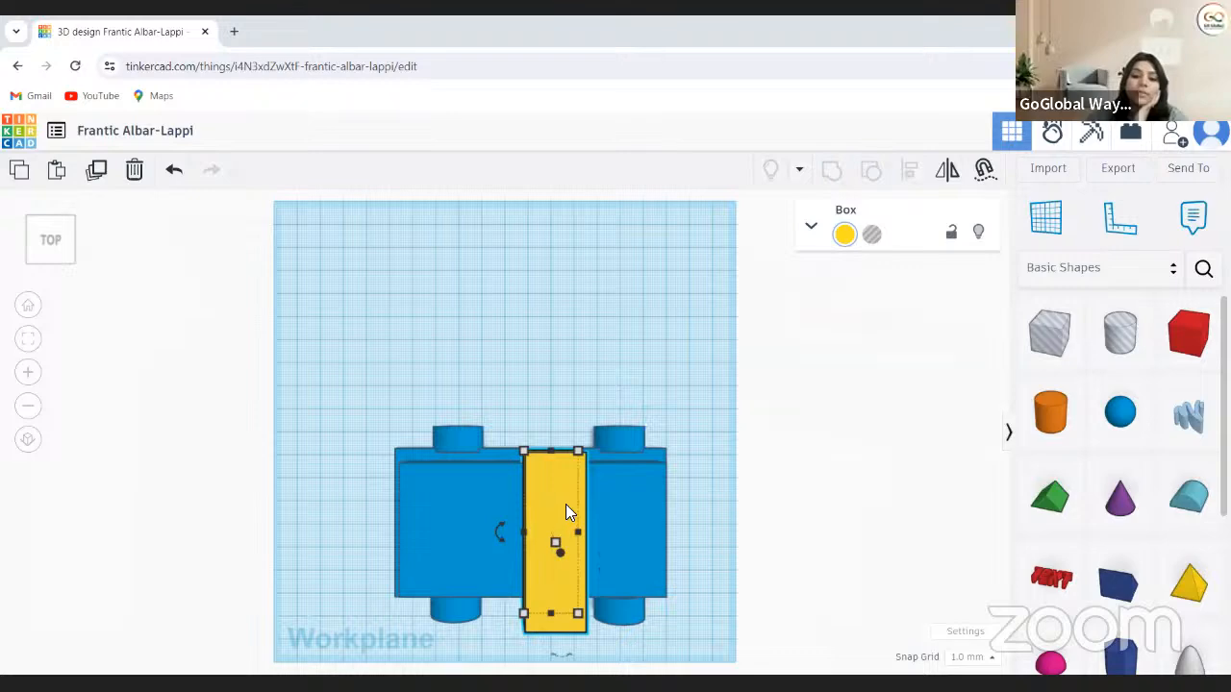
left_click_drag(563, 507, 566, 503)
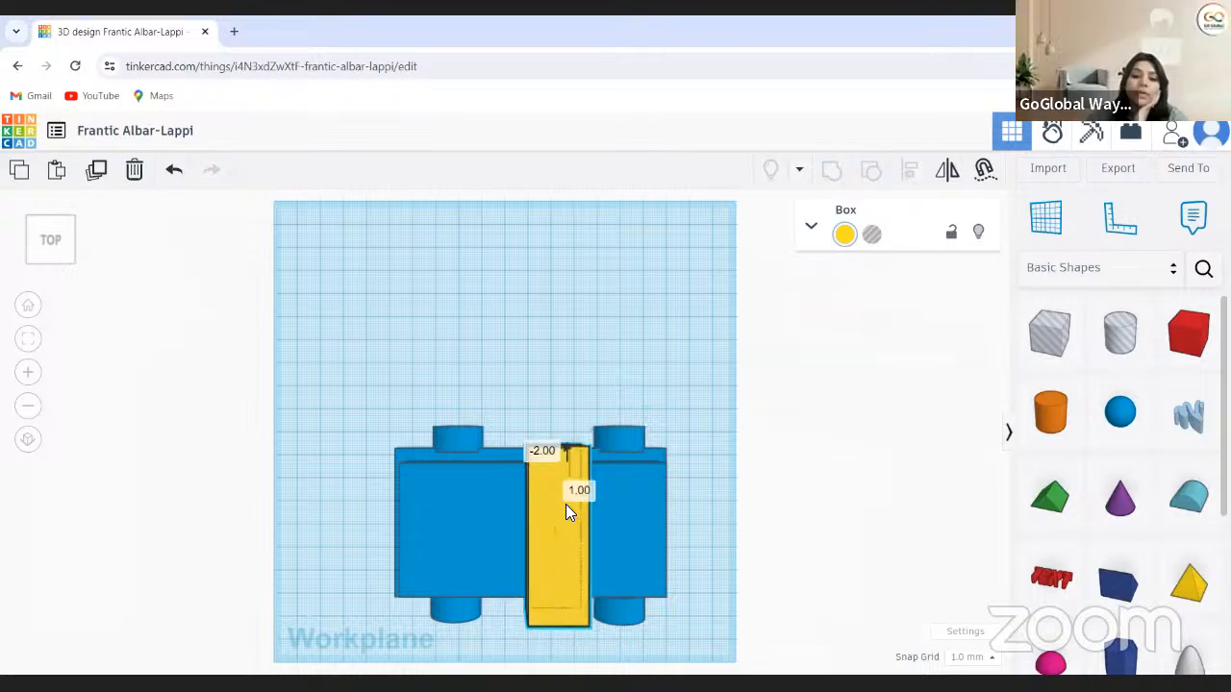
Measure the length and width of the grouped vehicle's footprint
left_click(56, 237)
left_click_drag(62, 244, 157, 261)
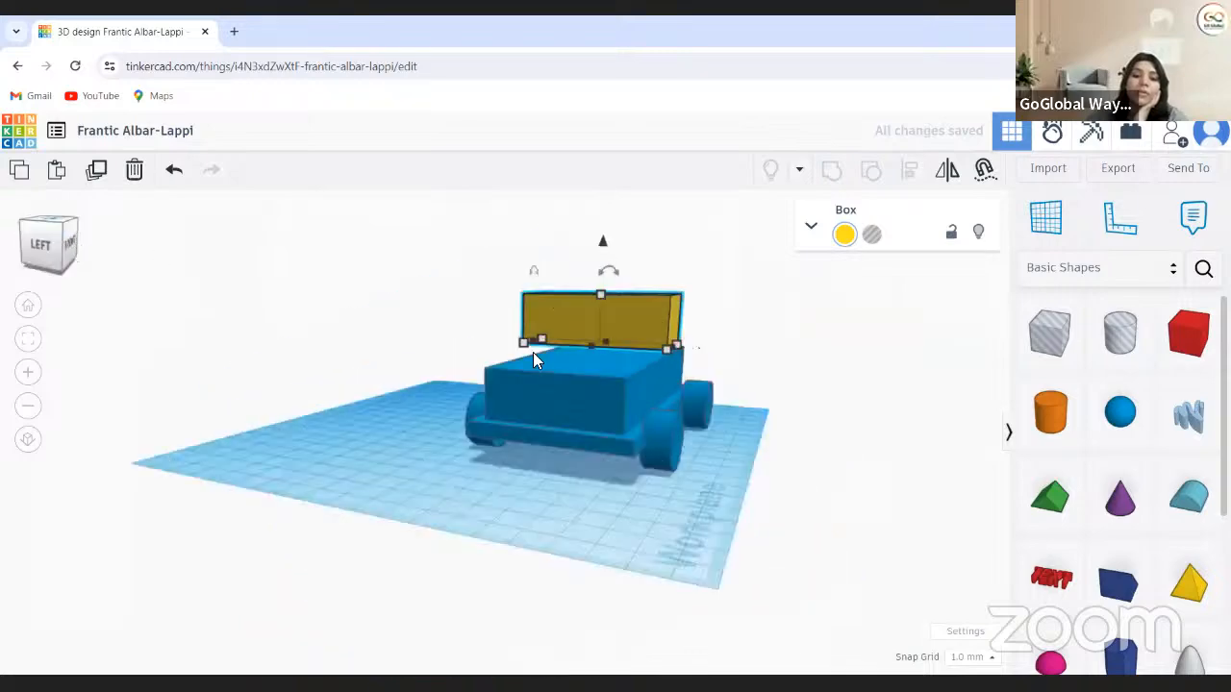
left_click(584, 394)
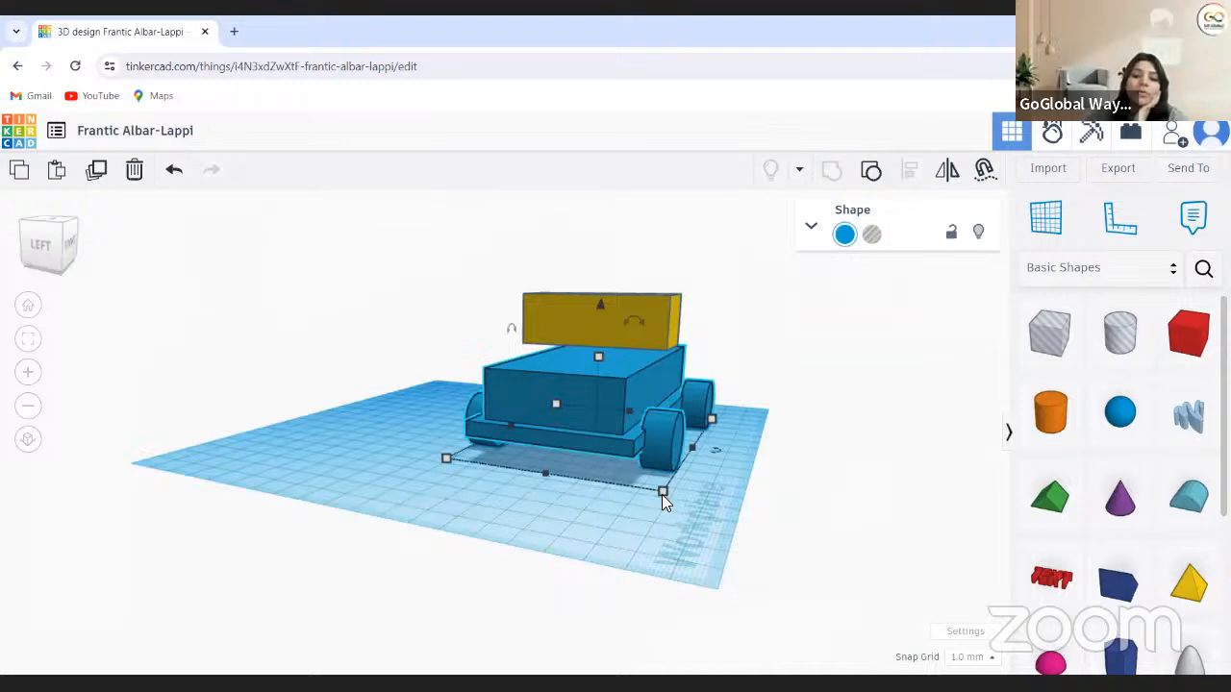
mouse_move(661, 494)
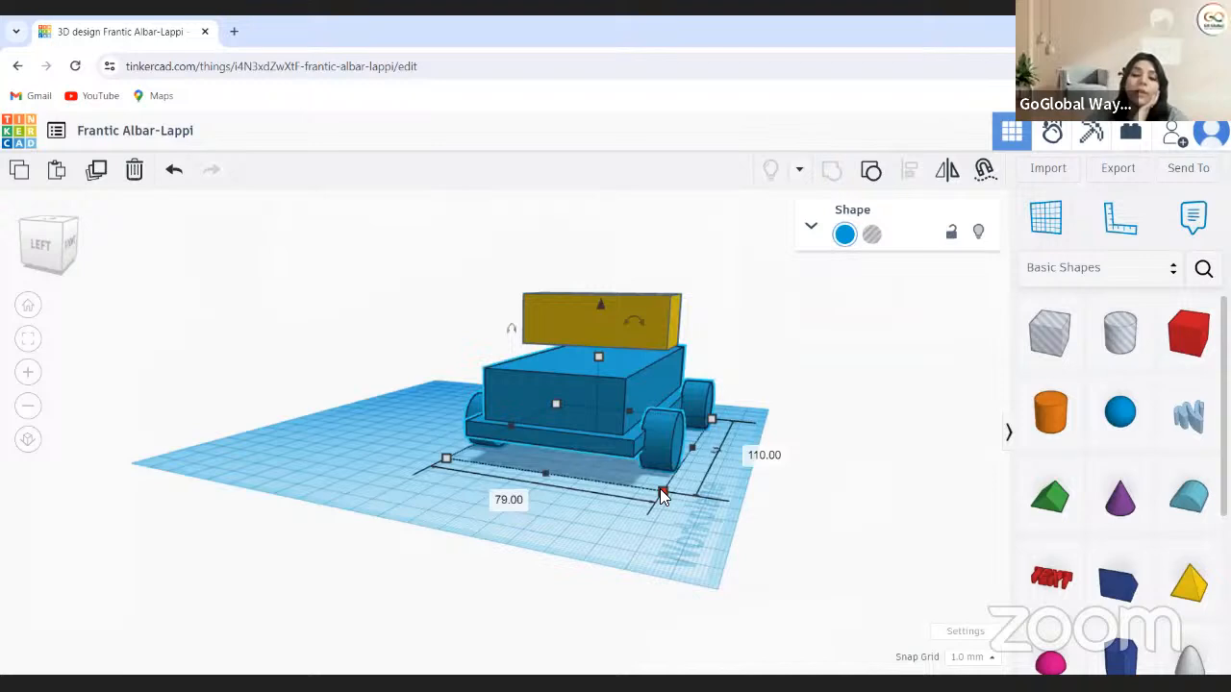
left_click(612, 334)
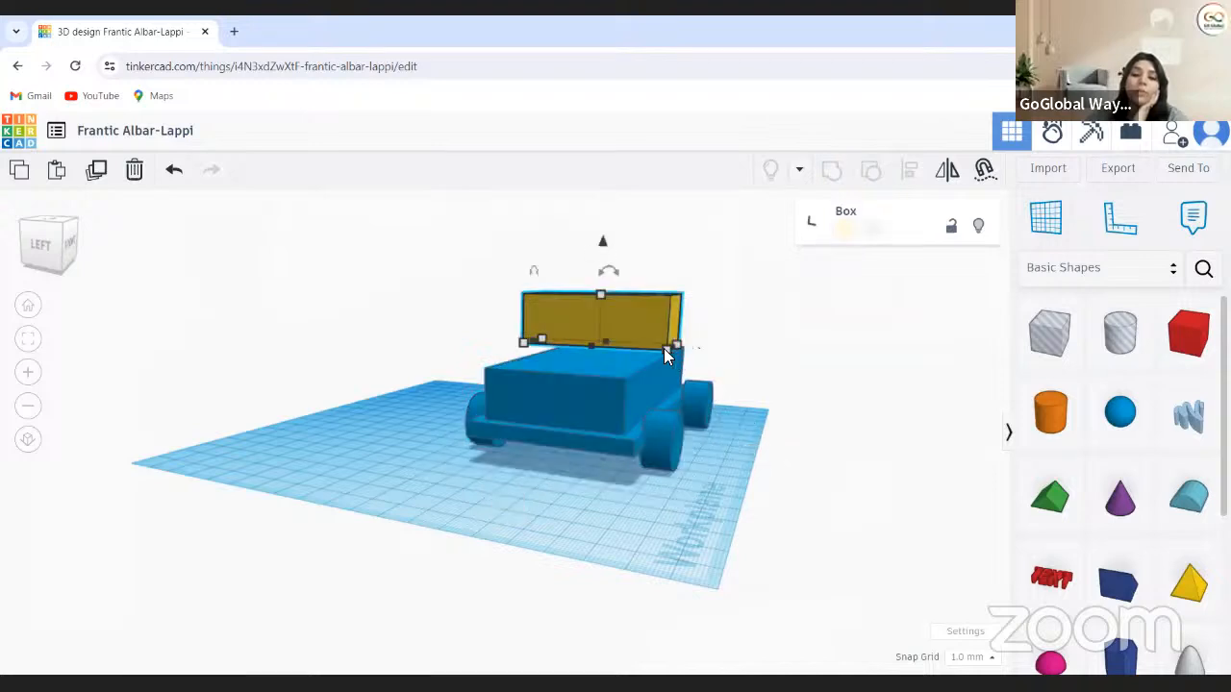
mouse_move(665, 354)
left_click(573, 353)
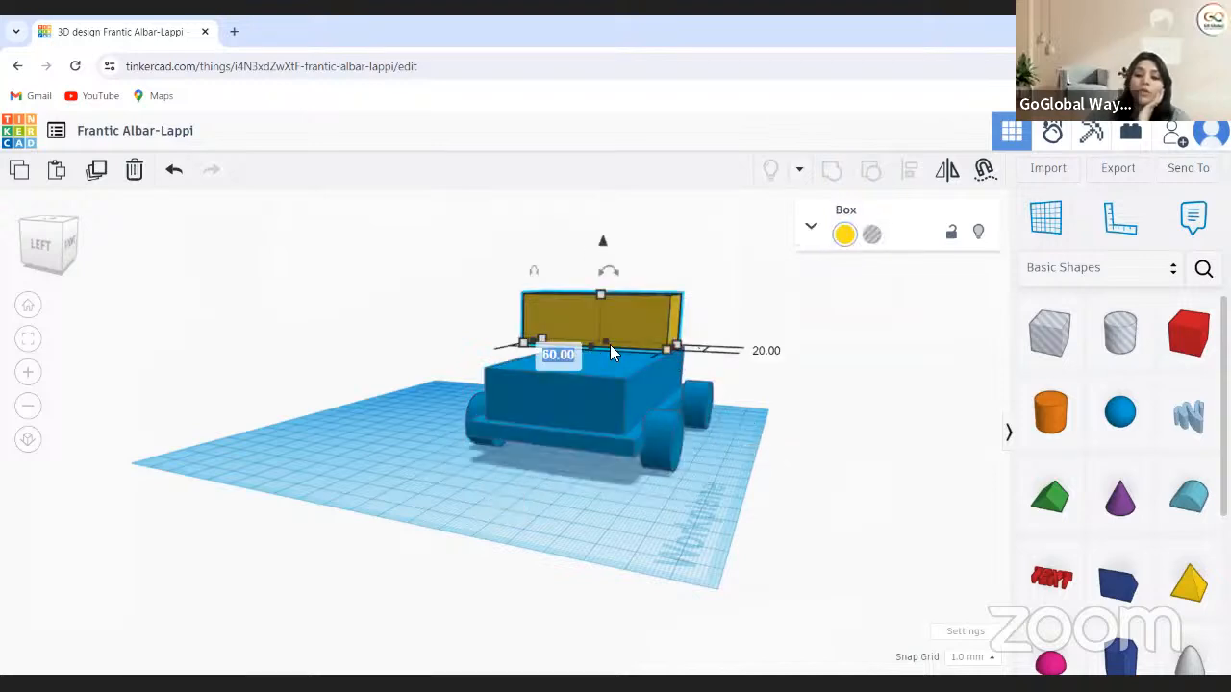
key("Delete")
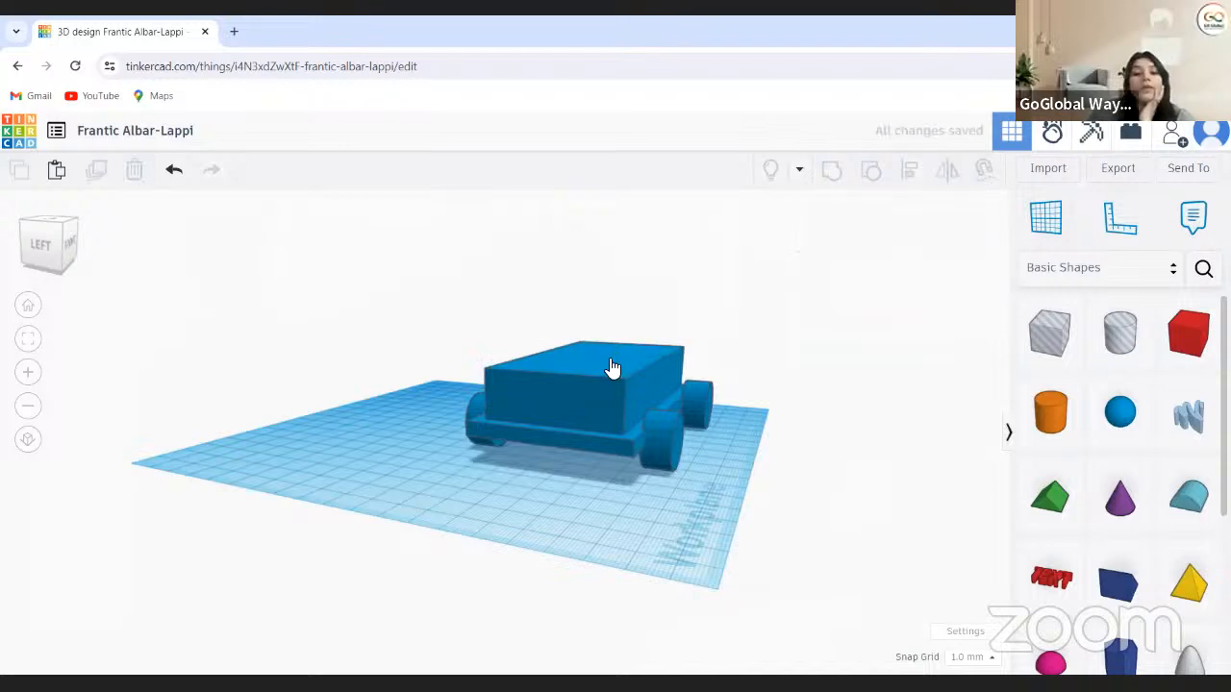
left_click(173, 169)
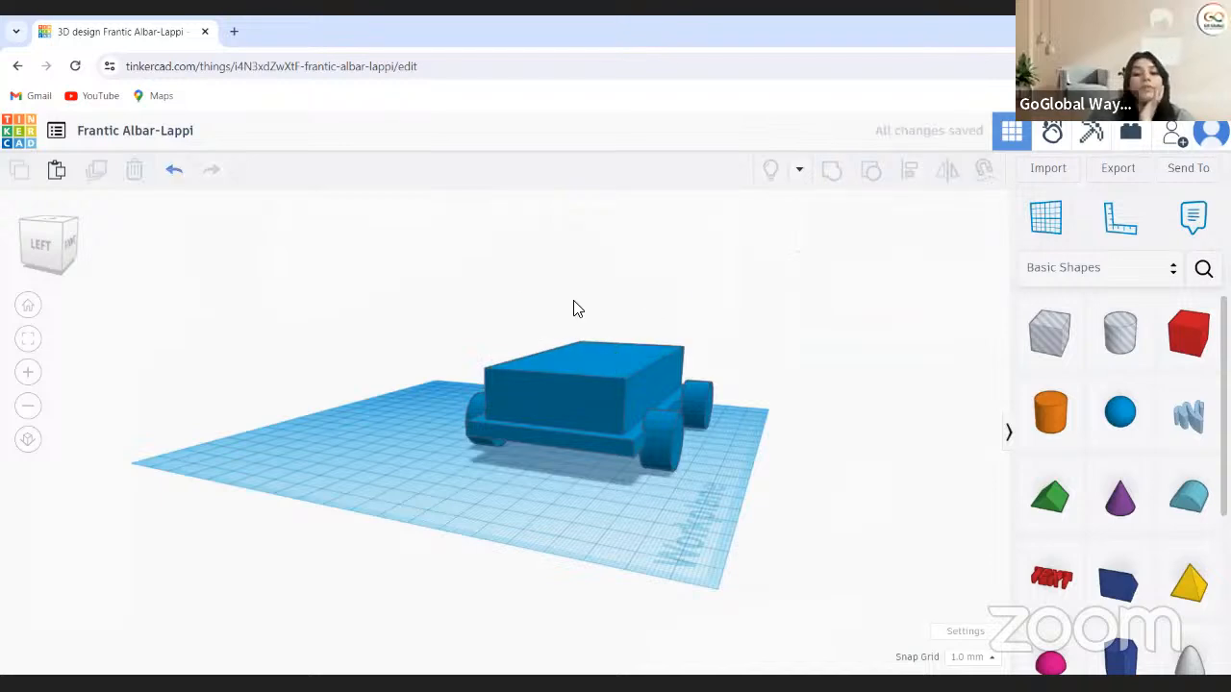
Set the yellow box's longer horizontal dimension, running across the vehicle's width, to 50 mm
left_click(667, 346)
left_click(562, 357)
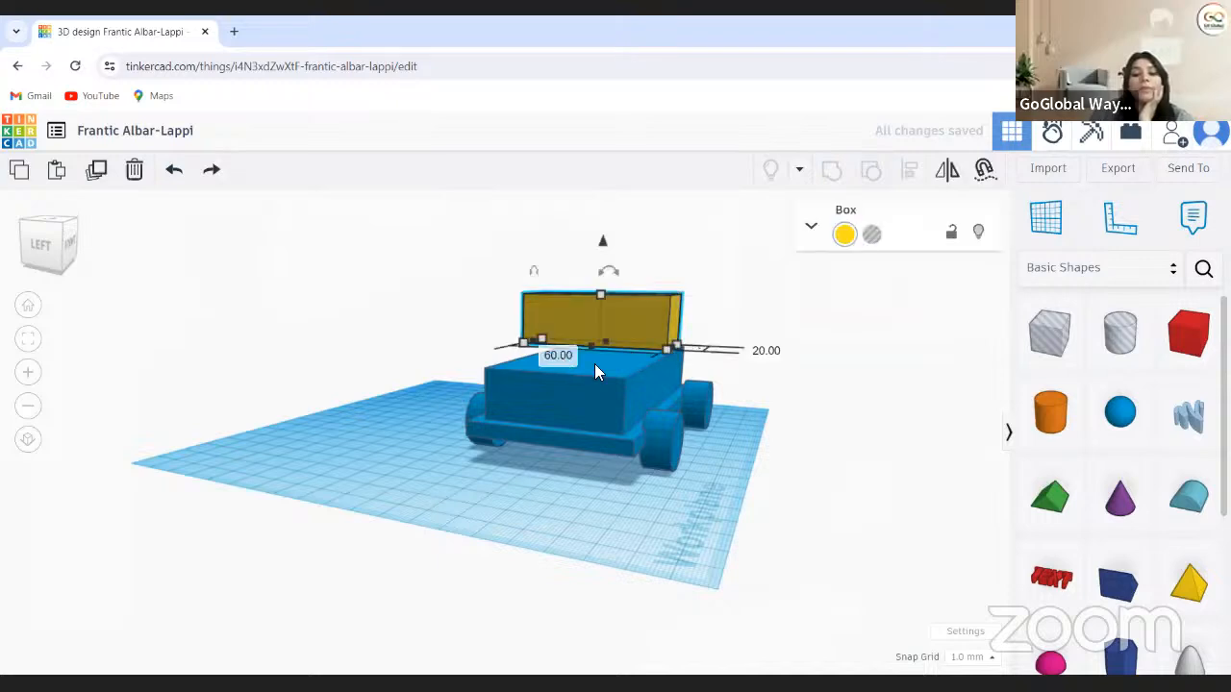
type("50")
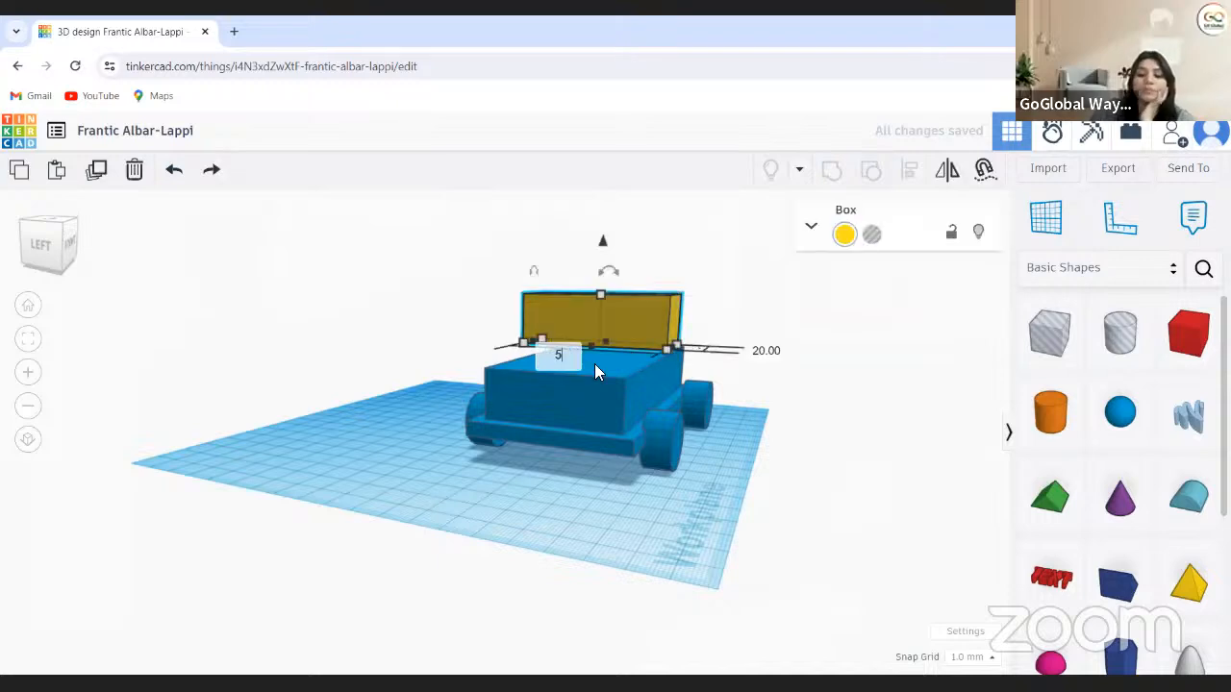
key("Return")
left_click(144, 309)
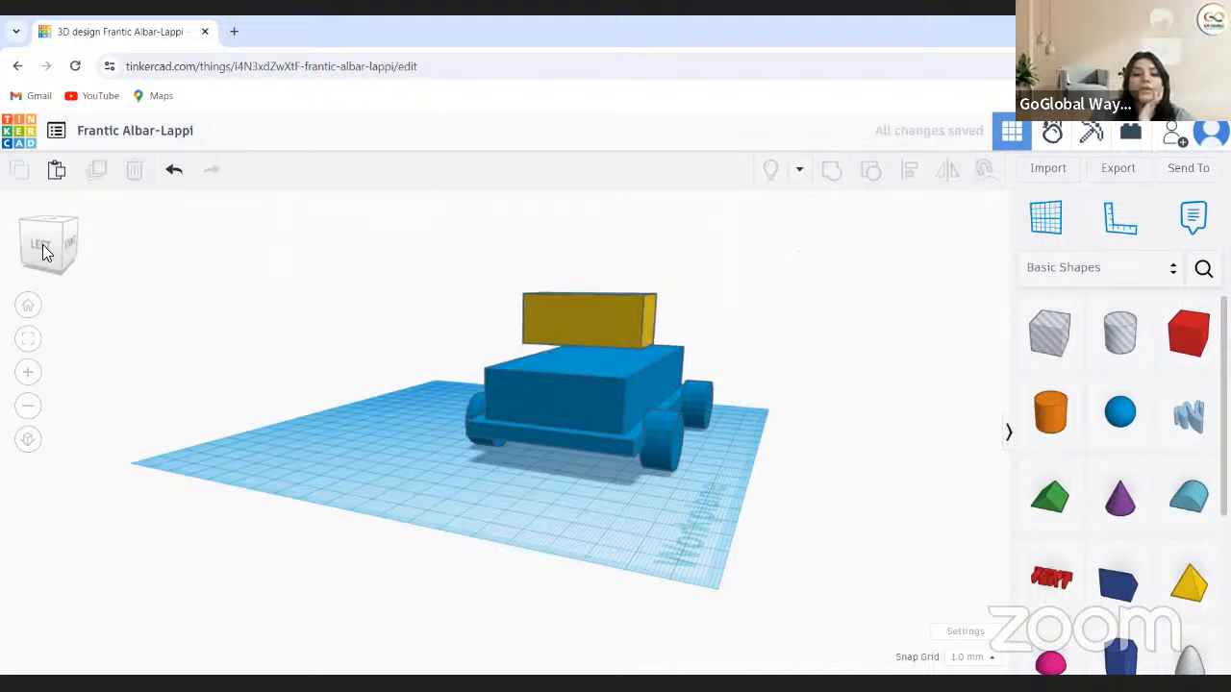
Move the yellow box about 8 mm toward the front and 1 mm along the vehicle to centre it across the width
left_click_drag(38, 250, 602, 390)
left_click(581, 387)
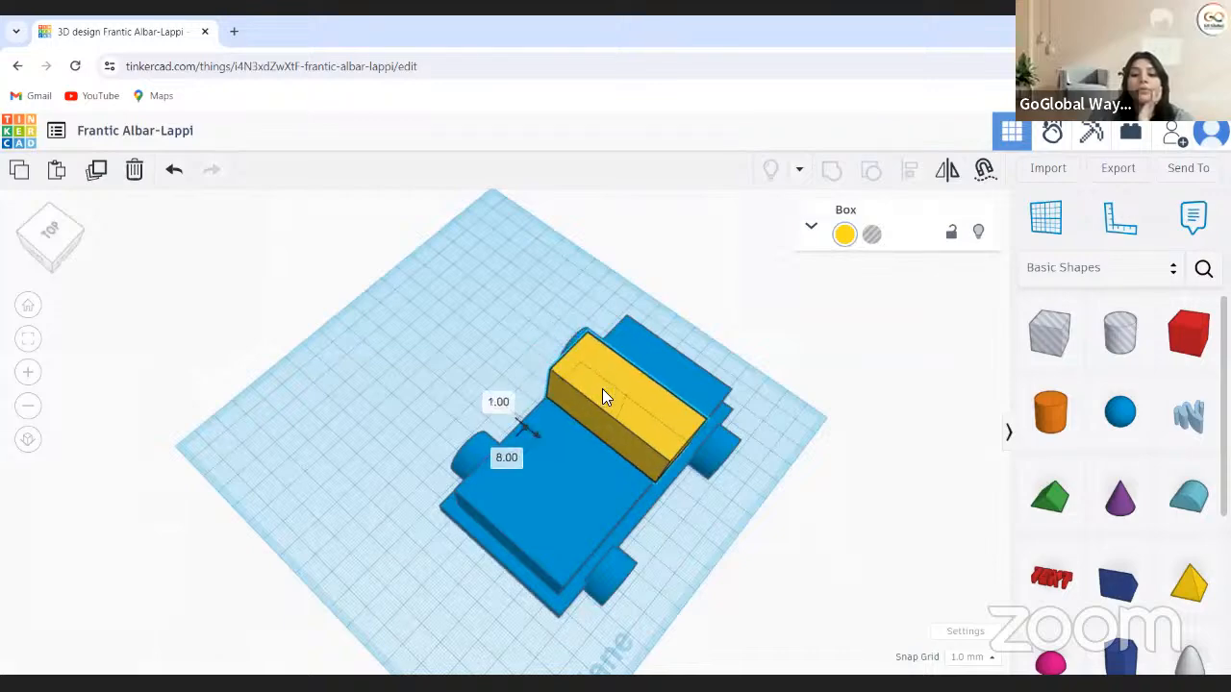
left_click(58, 259)
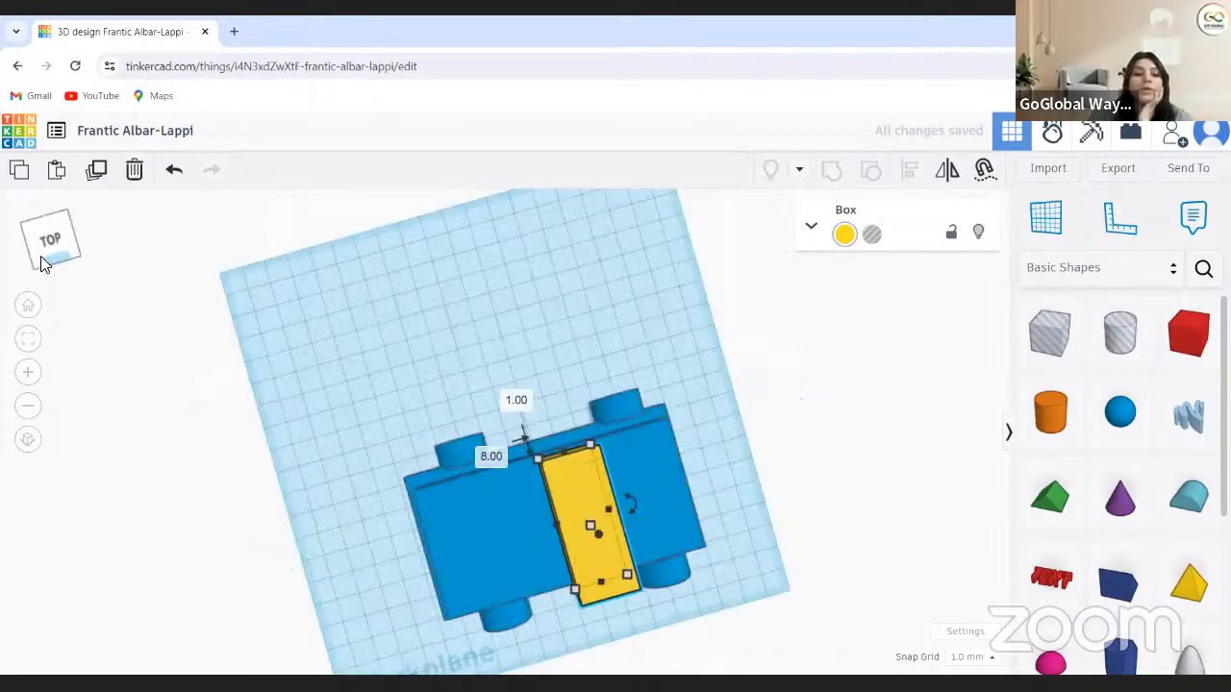
left_click(38, 264)
left_click(39, 261)
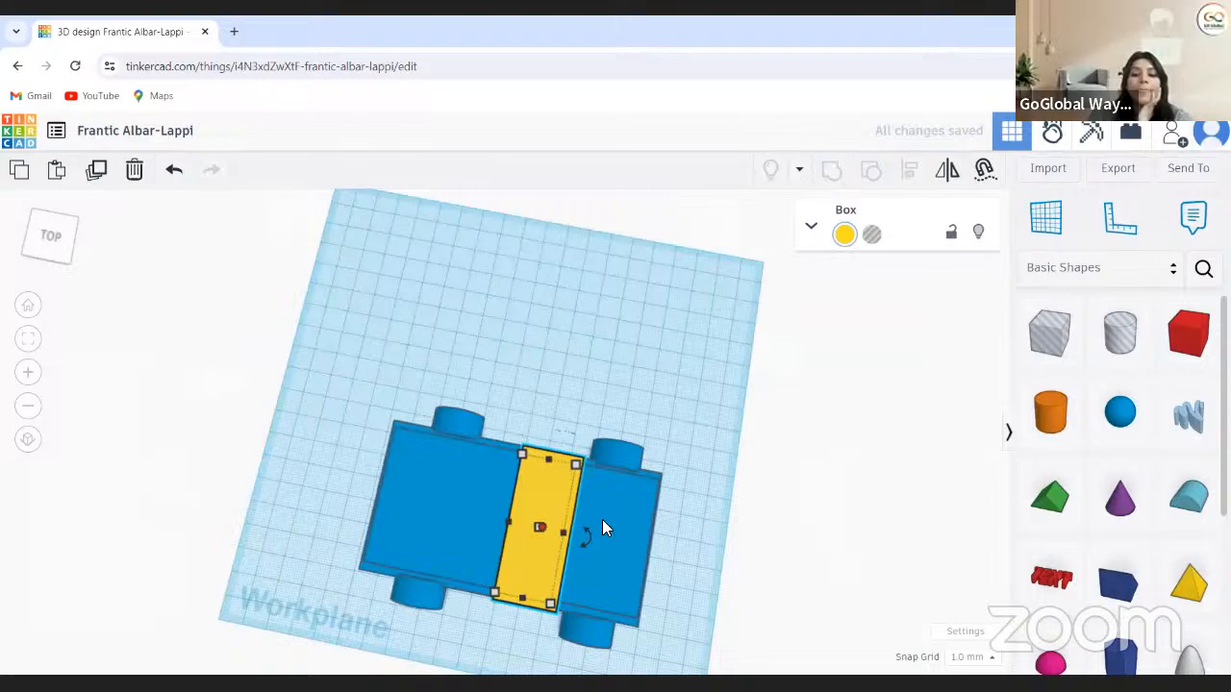
left_click(279, 294)
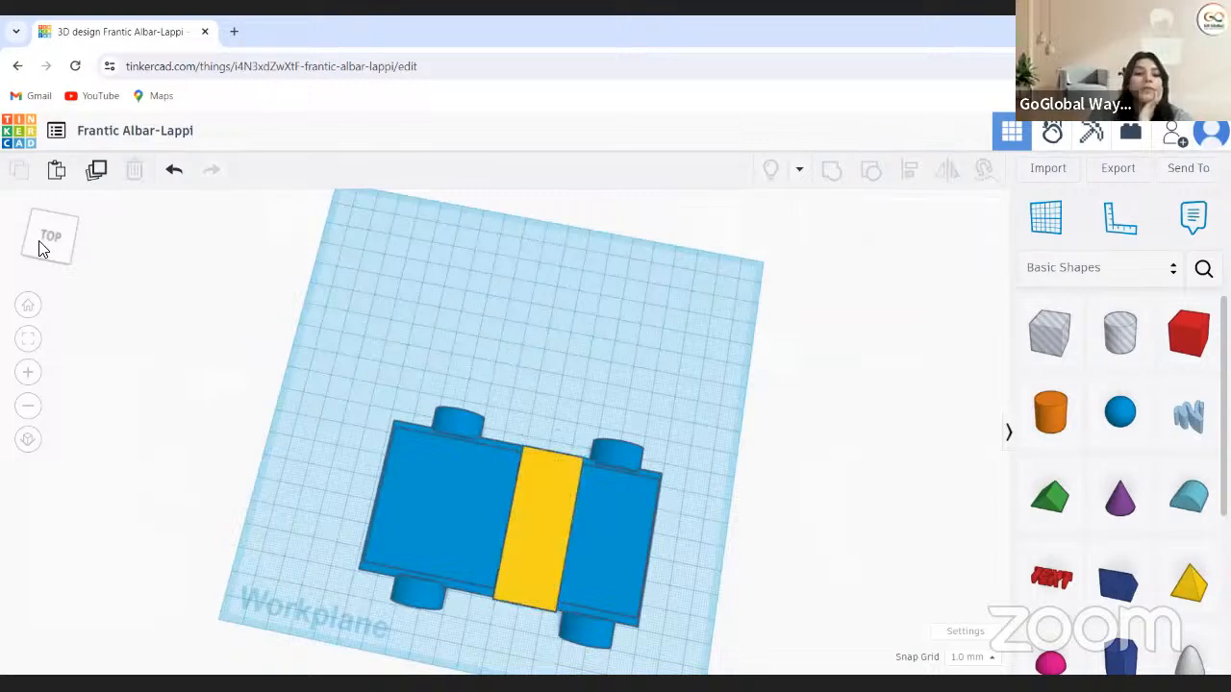
Lower the yellow box by 6 mm to 32 mm above the workplane, and nudge it 1 mm in both horizontal directions
left_click_drag(49, 234, 619, 373)
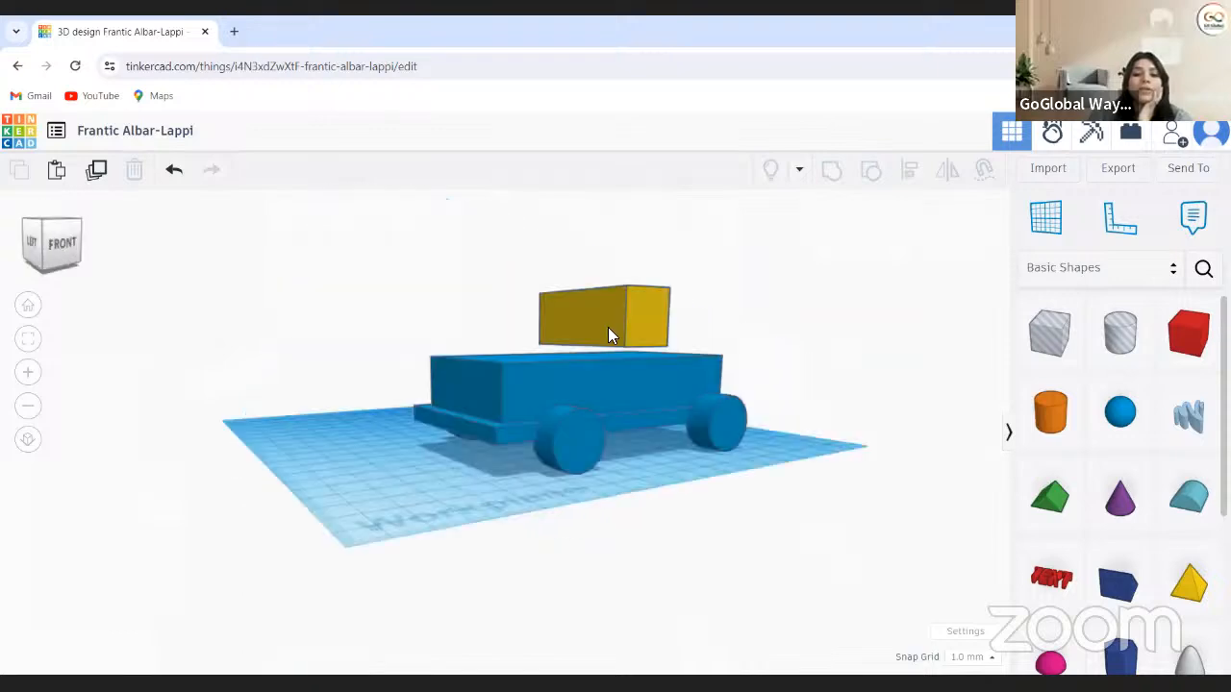
left_click(607, 335)
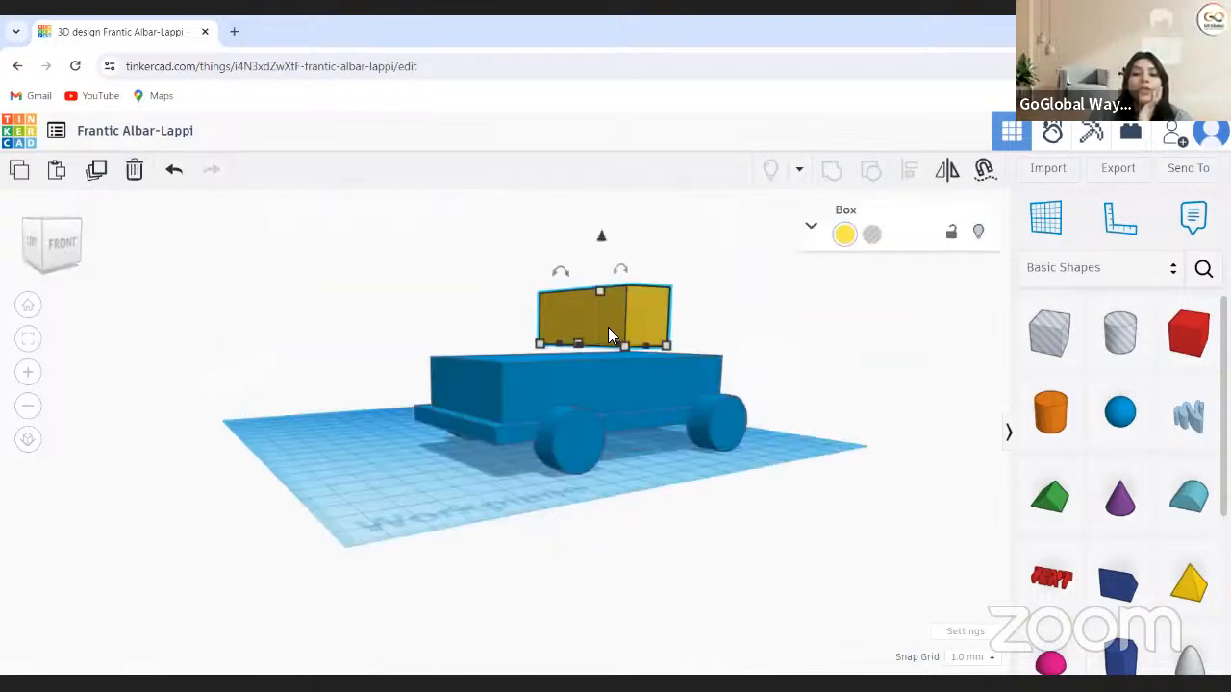
left_click_drag(602, 239, 601, 256)
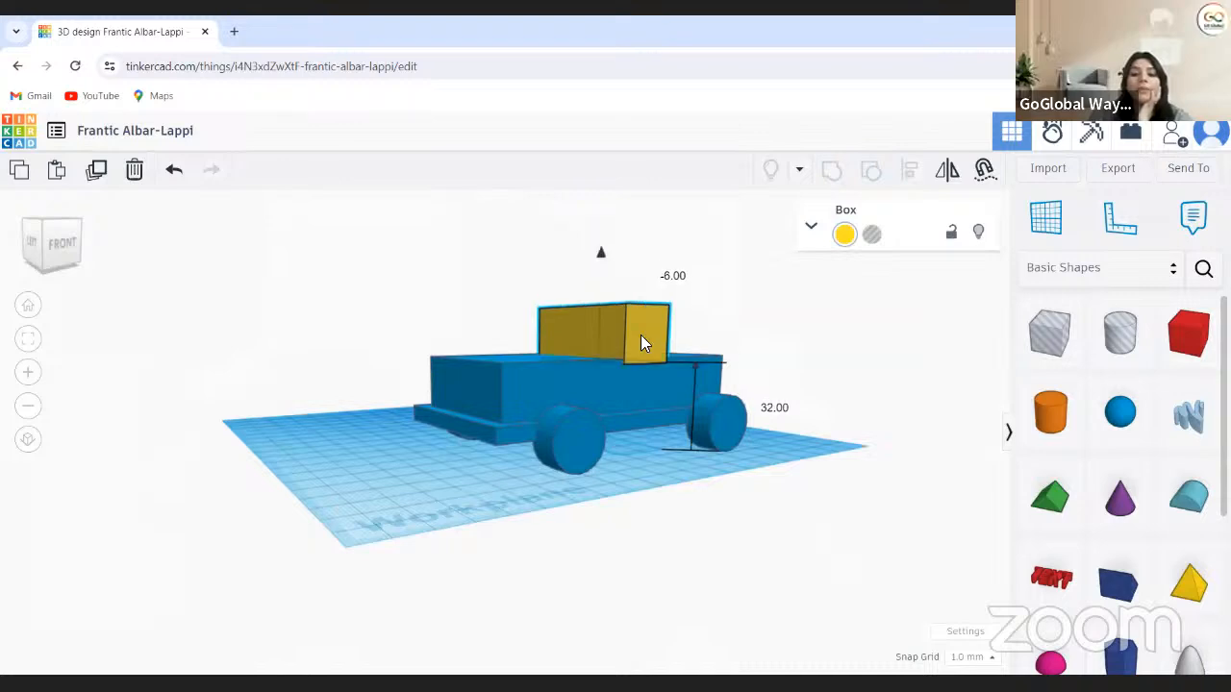
left_click(79, 248)
right_click_drag(387, 327, 495, 325)
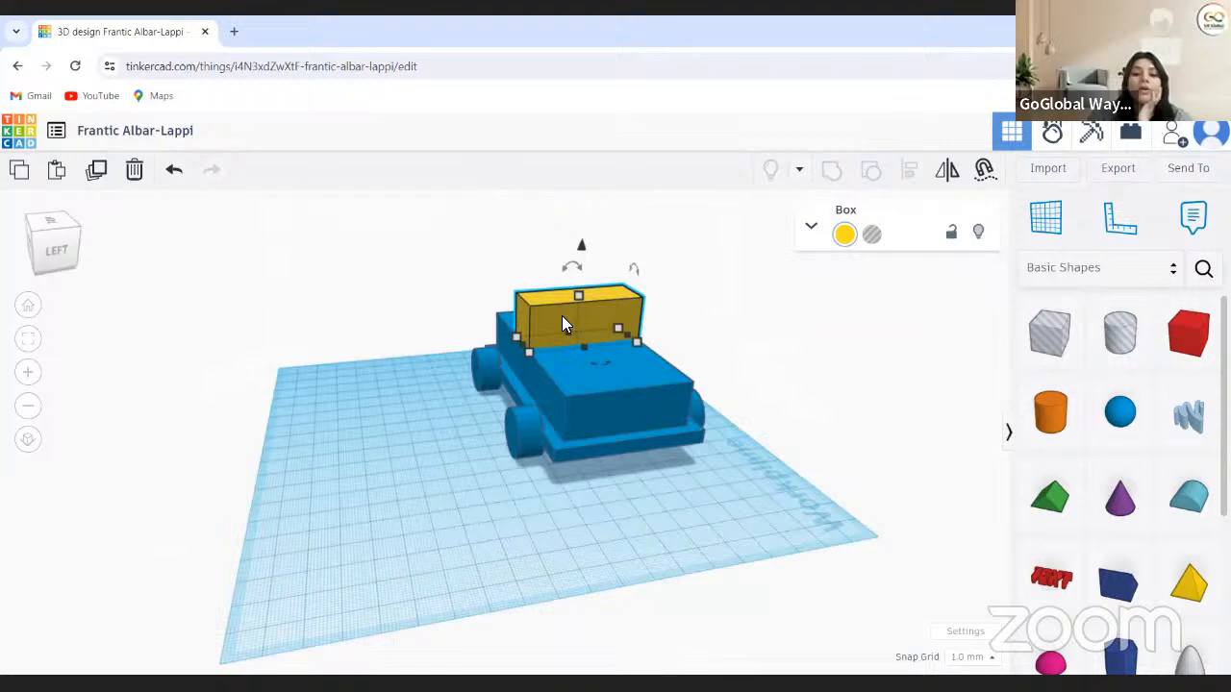
left_click_drag(561, 318, 553, 318)
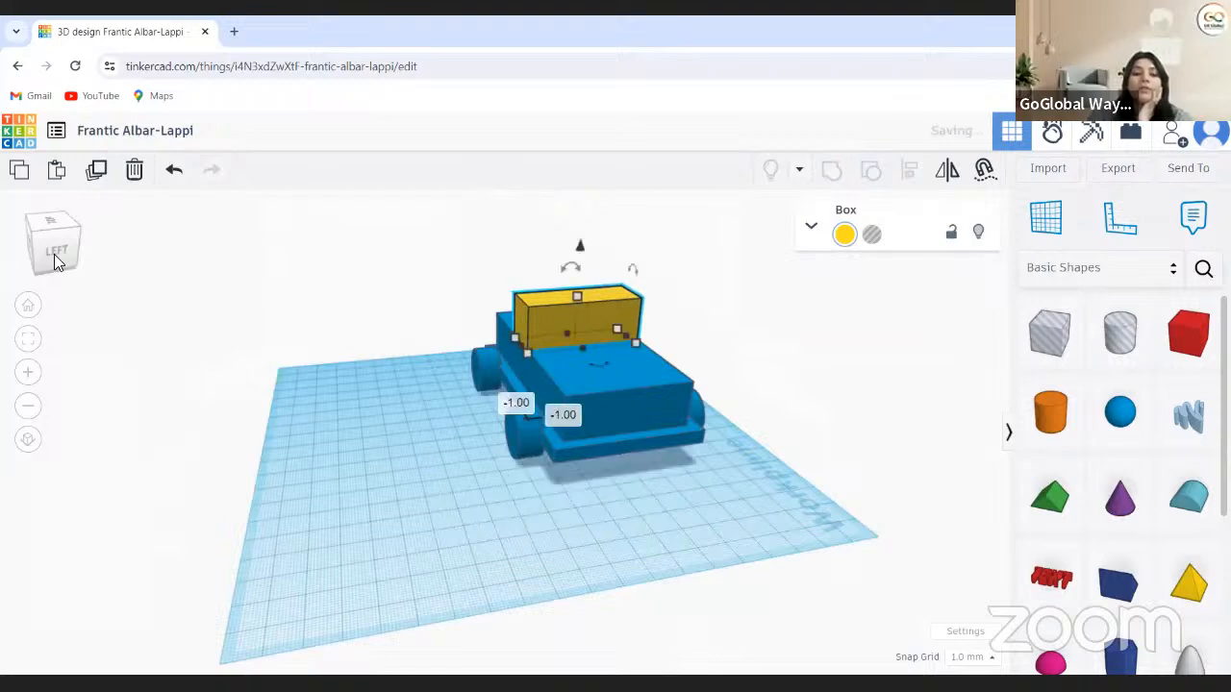
left_click(16, 263)
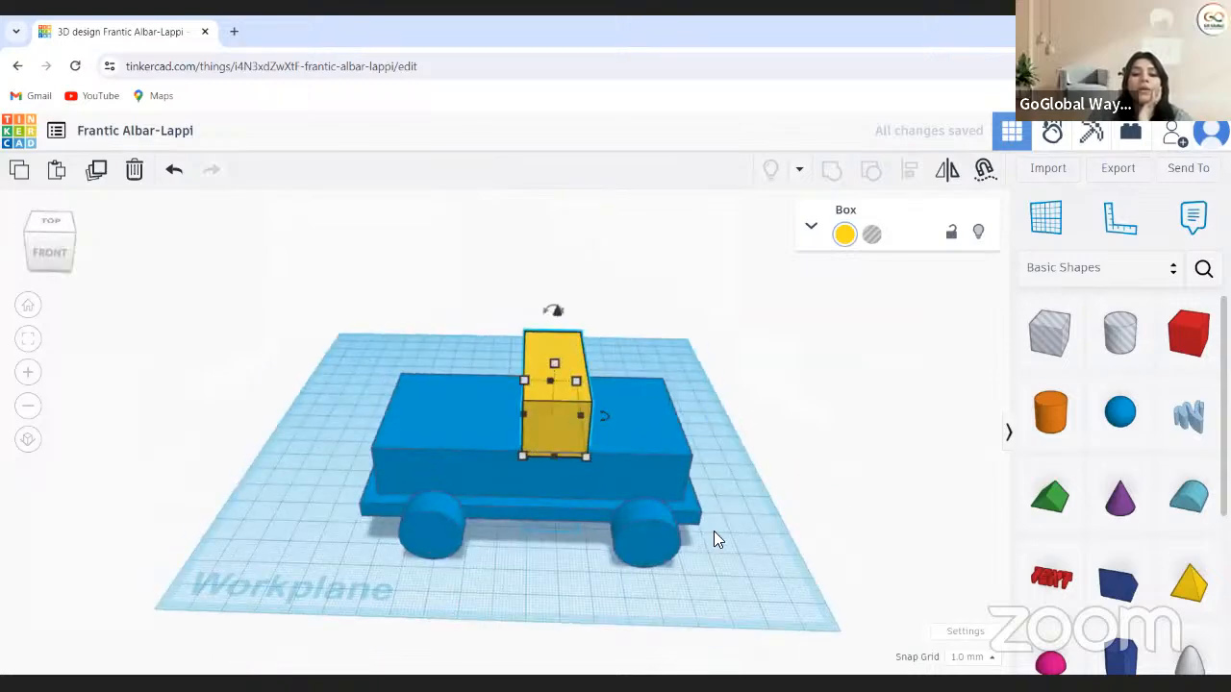
left_click(727, 339)
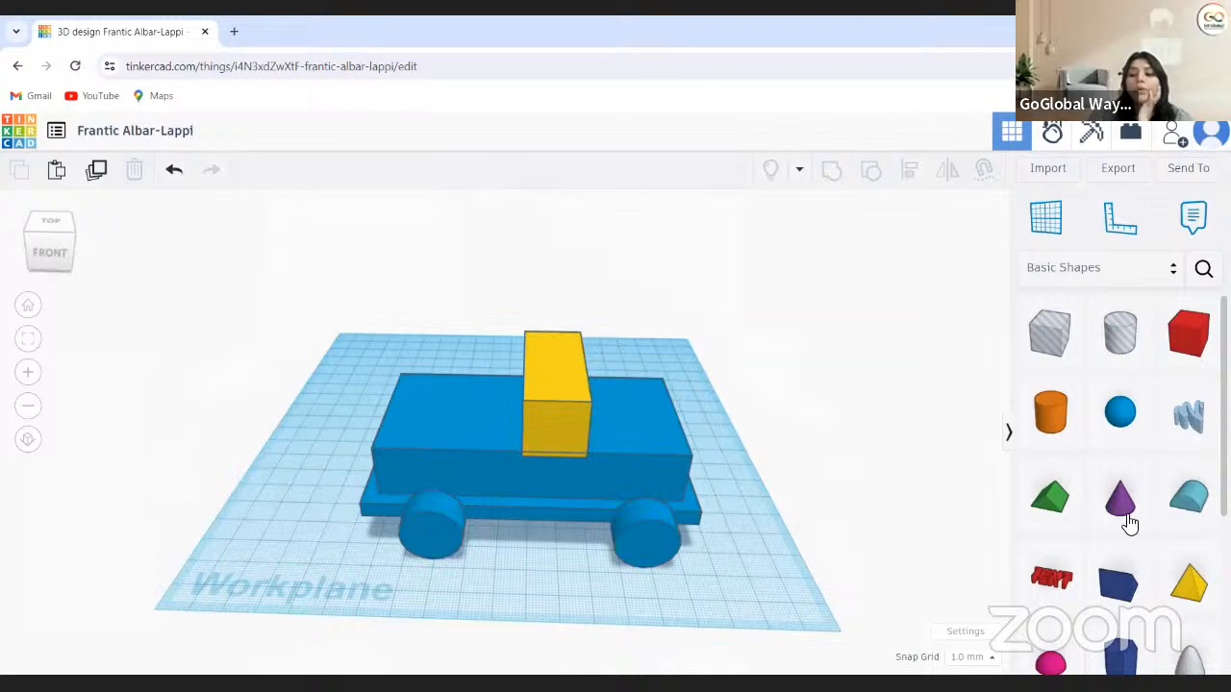
Add a Wedge from the basic shapes and move it over the vehicle's right end, beside the yellow box
scroll(1125, 524, "down", 1)
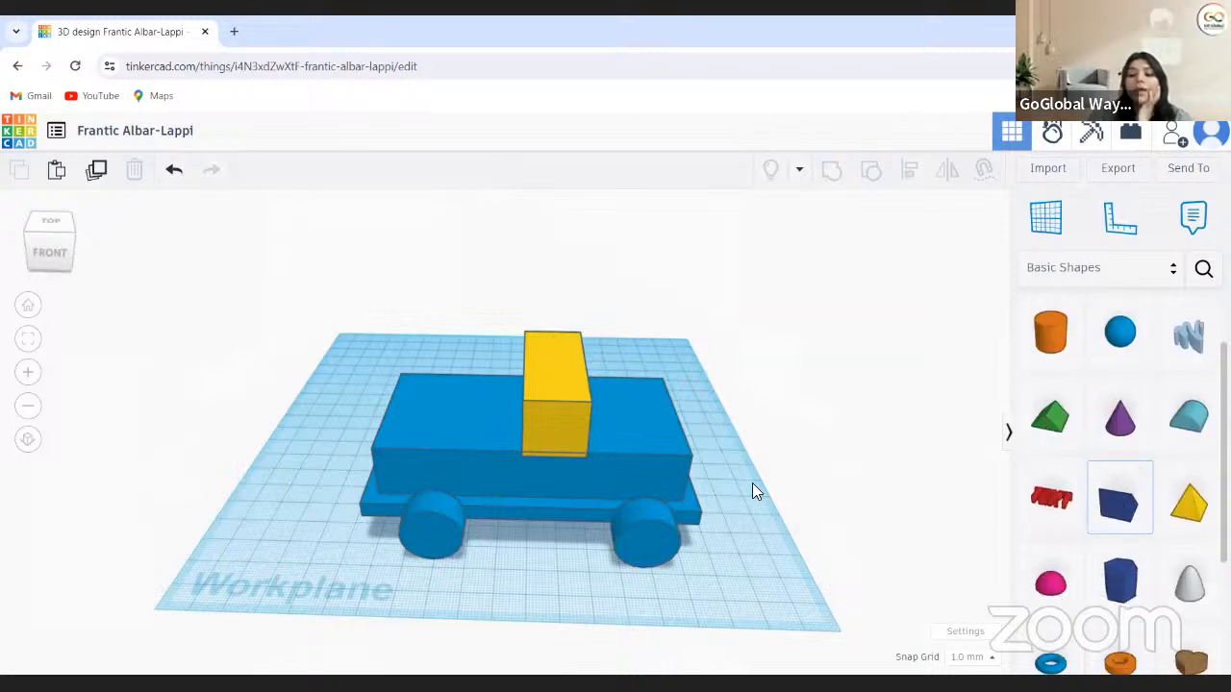
left_click(784, 515)
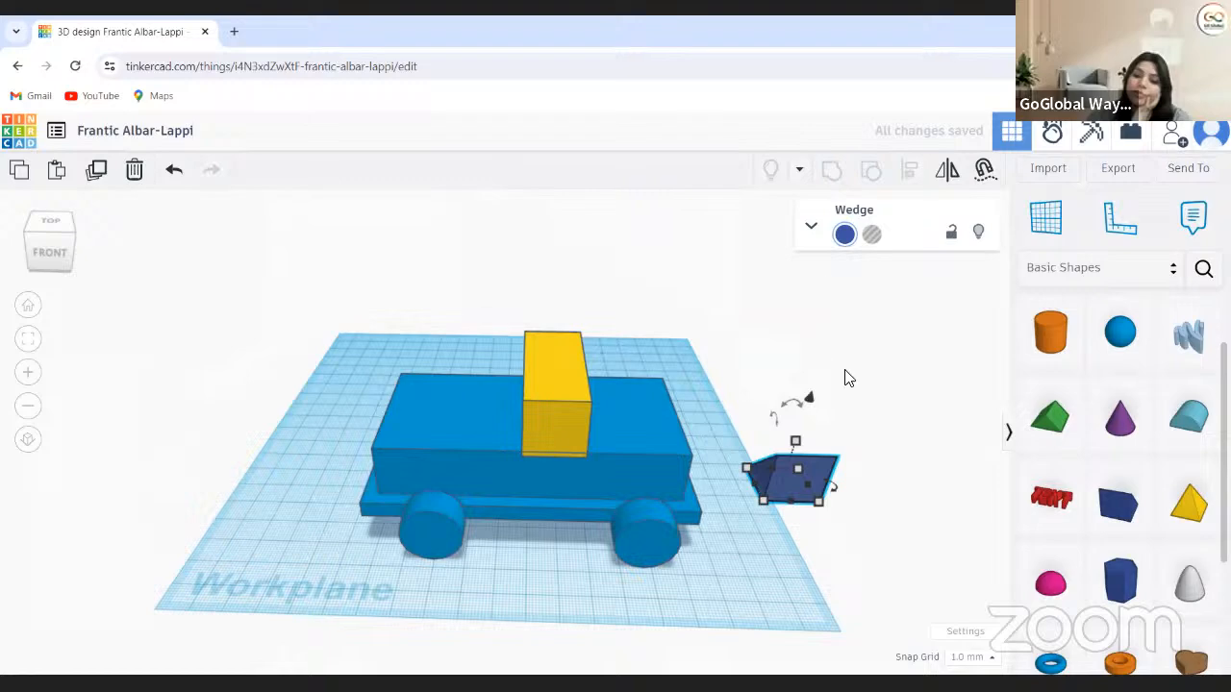
left_click_drag(817, 473, 850, 371)
left_click_drag(631, 394, 693, 434)
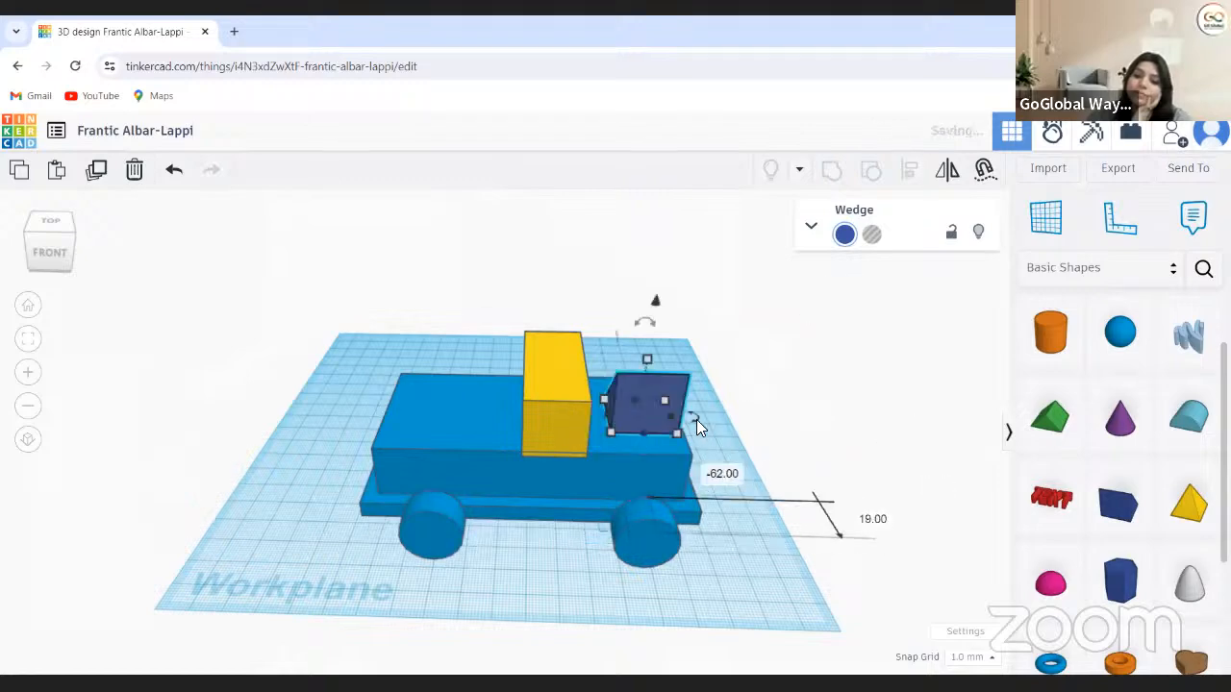
Rotate the wedge 90° about its vertical axis and 90° in the front-facing plane so its slope descends toward the vehicle's right end
left_click(696, 419)
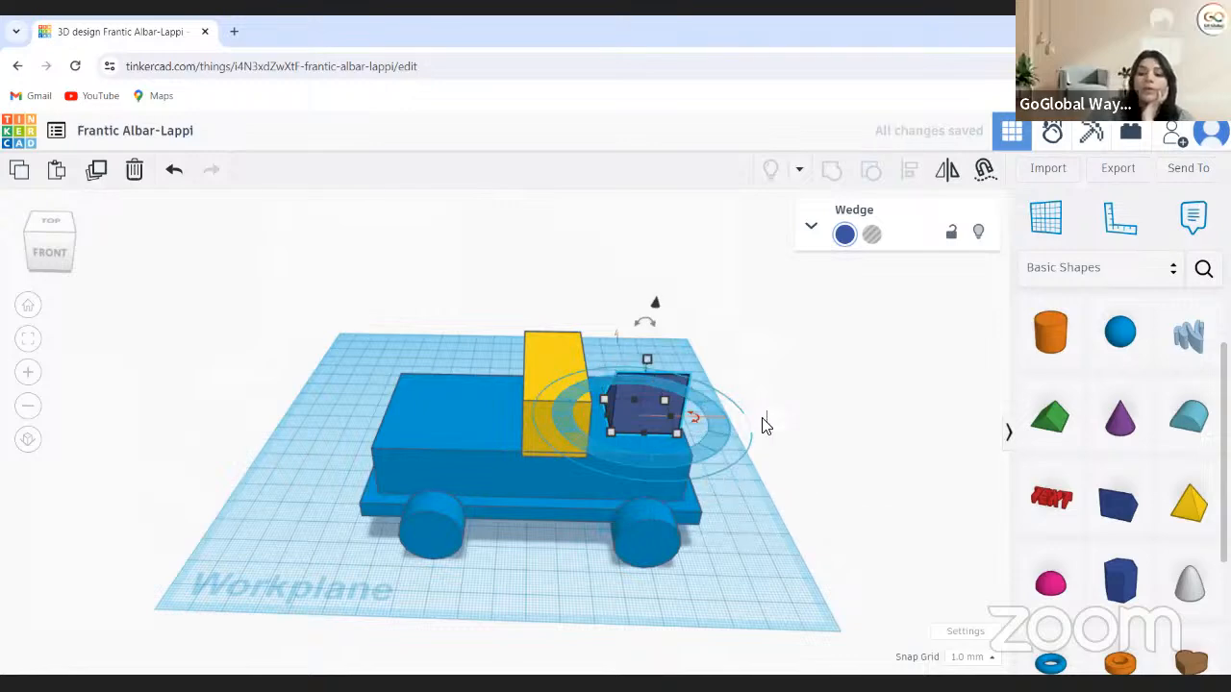
type("90")
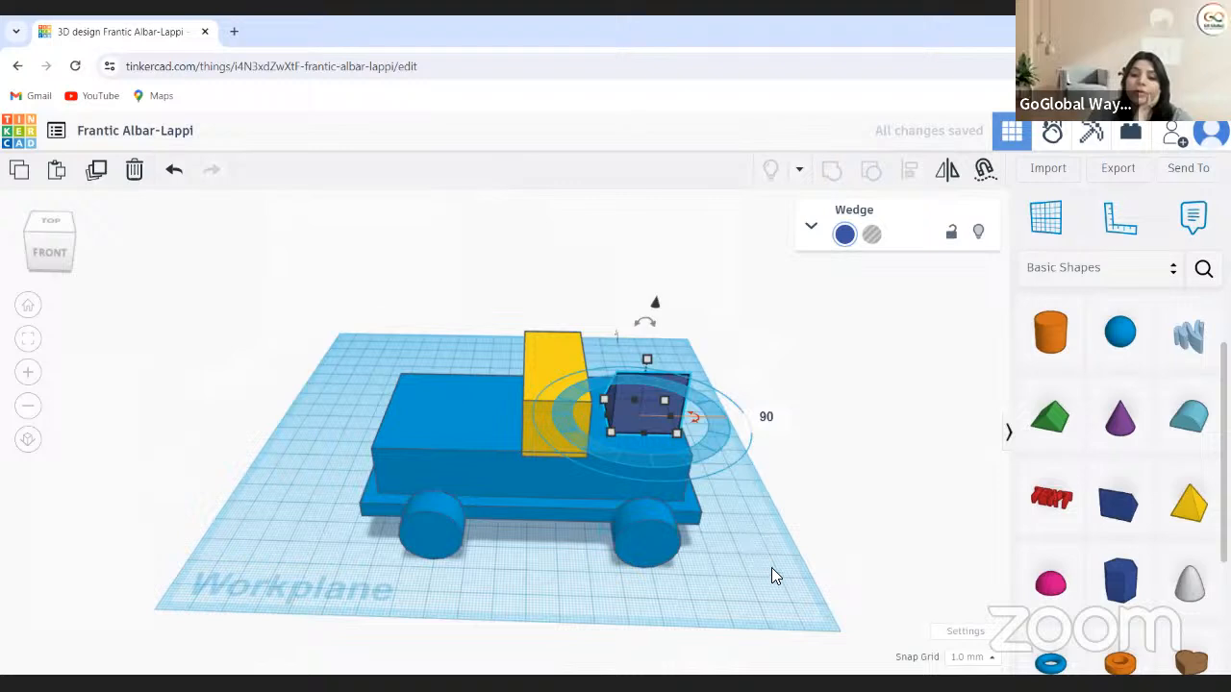
key("Return")
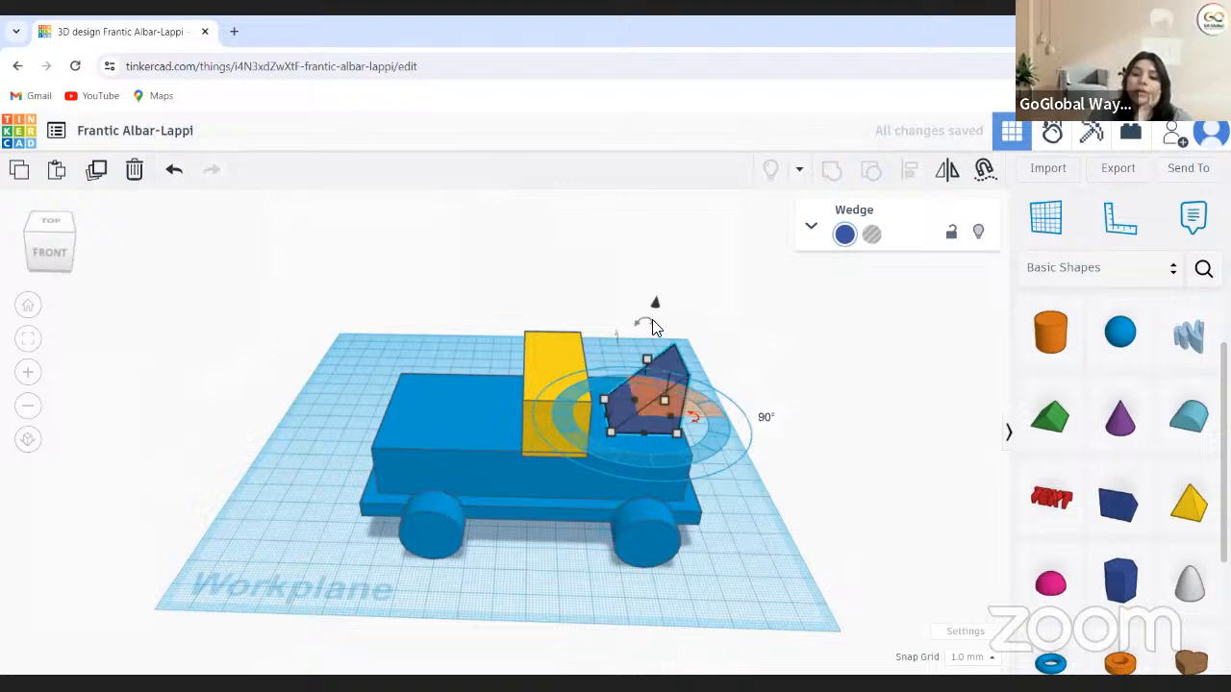
left_click_drag(654, 297, 652, 258)
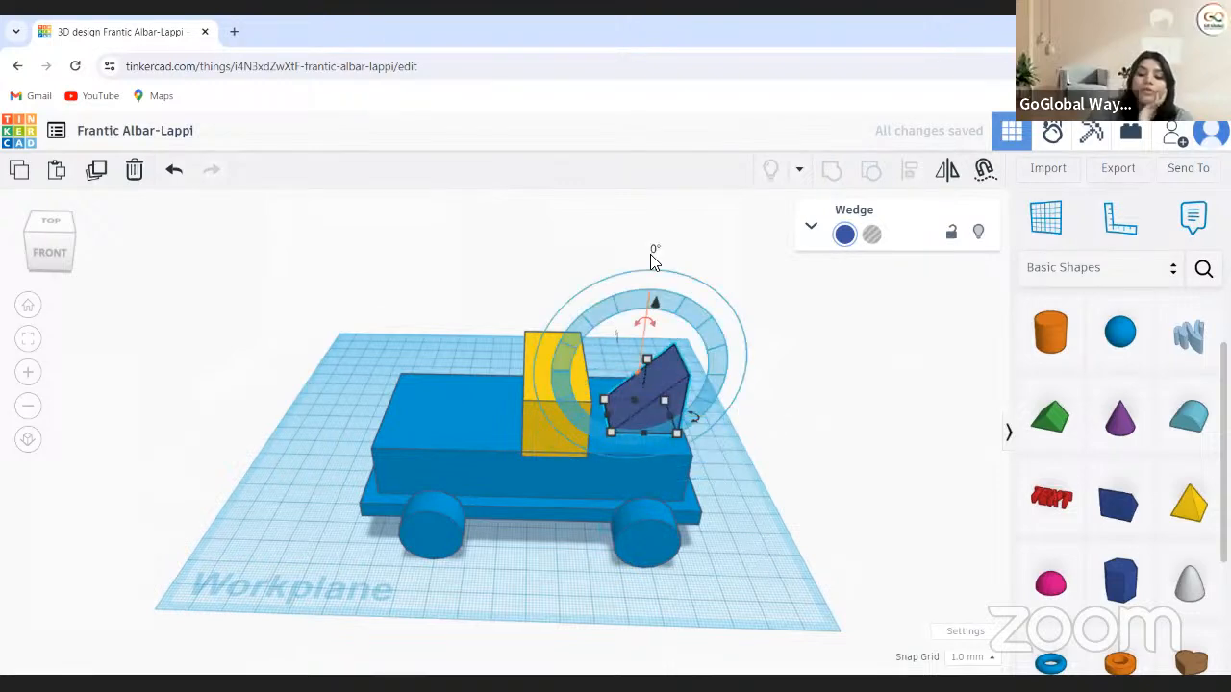
left_click(653, 255)
type("90")
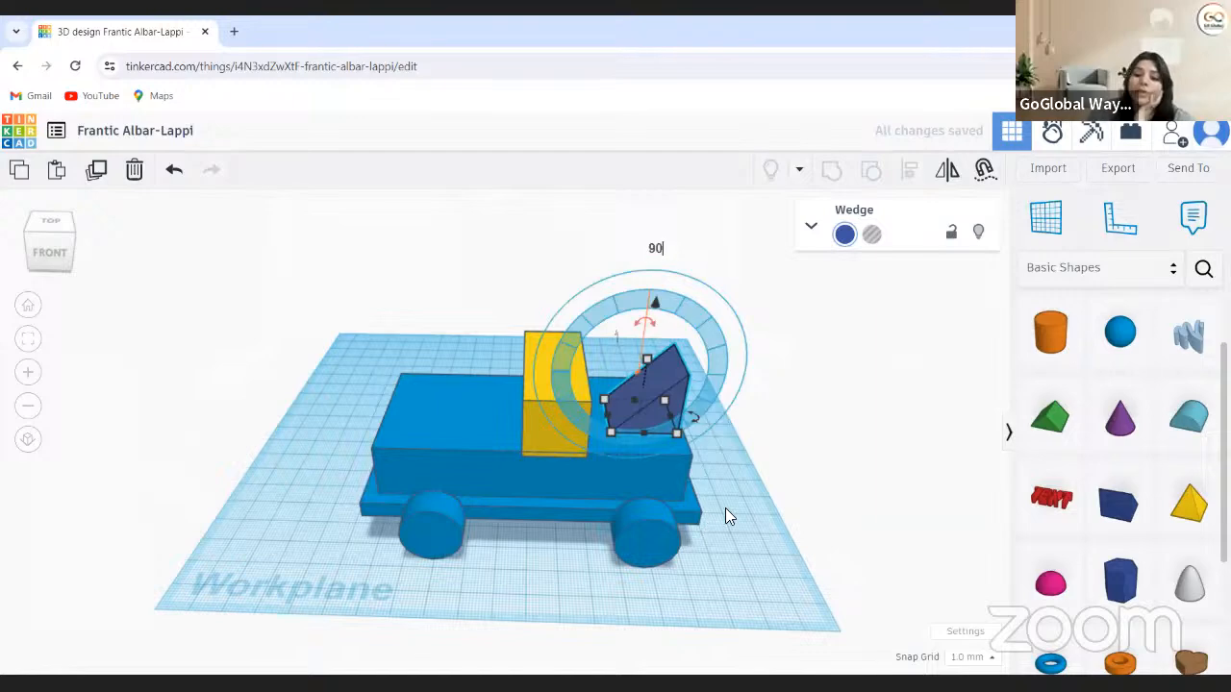
key("Return")
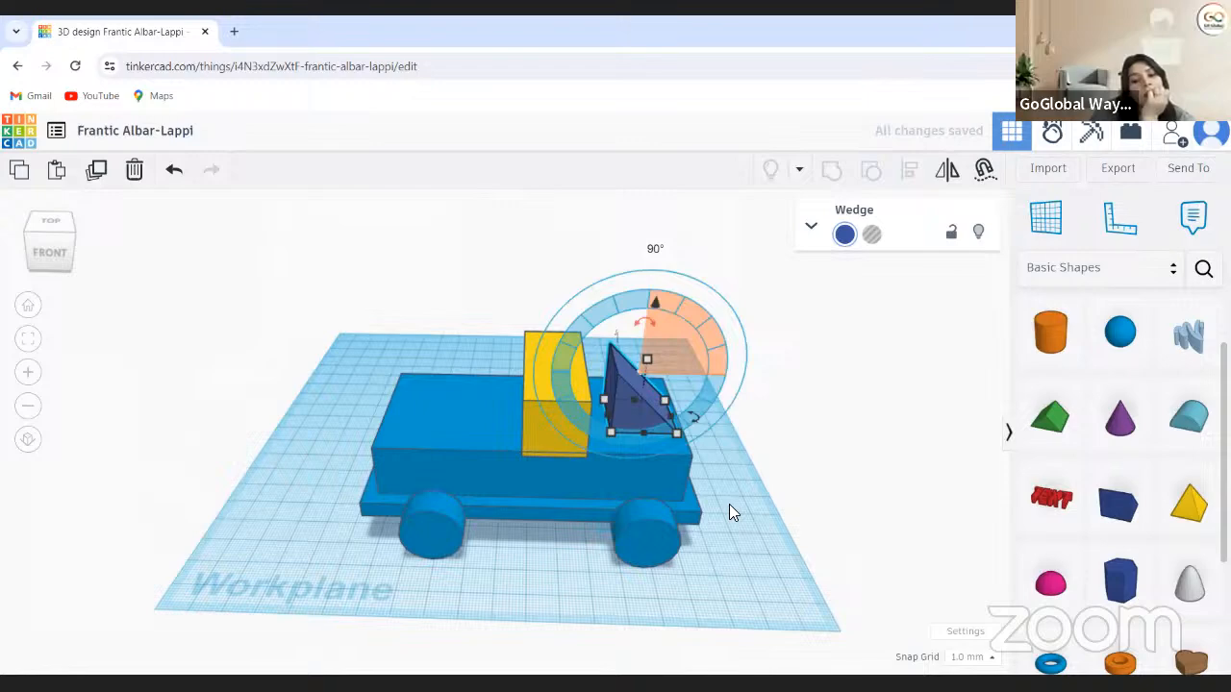
left_click(729, 505)
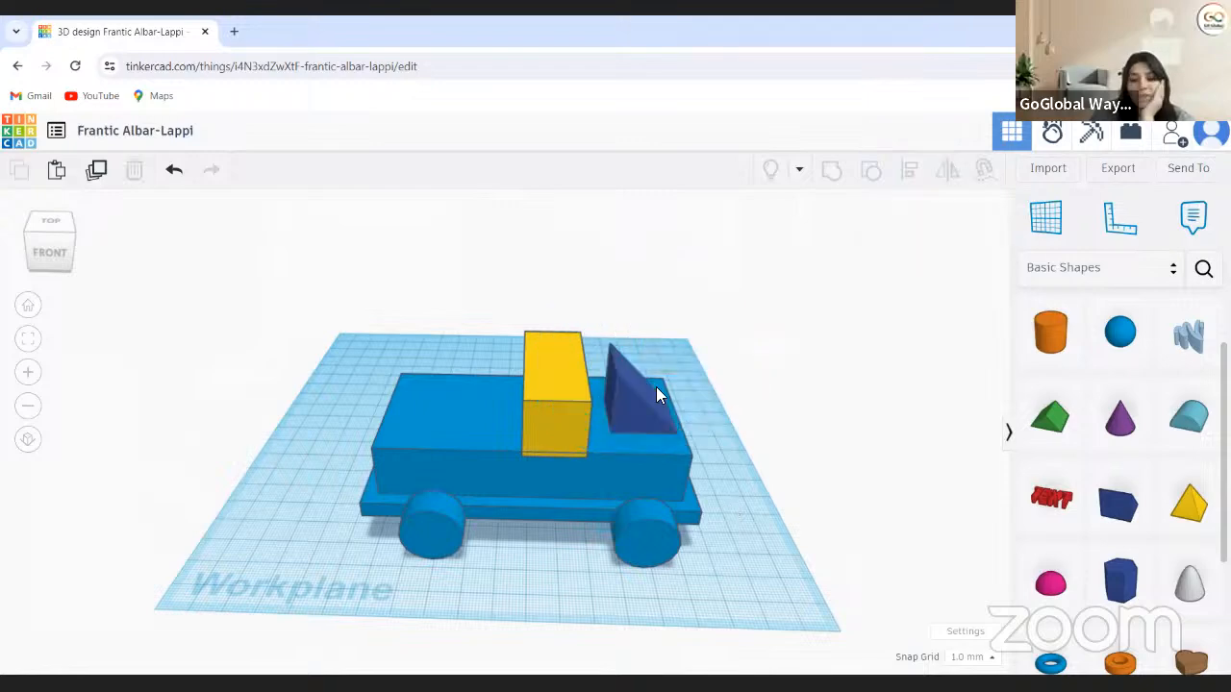
Set the wedge's width across the vehicle to 50 mm and move it 19 mm back and 6 mm toward the yellow box
left_click(677, 431)
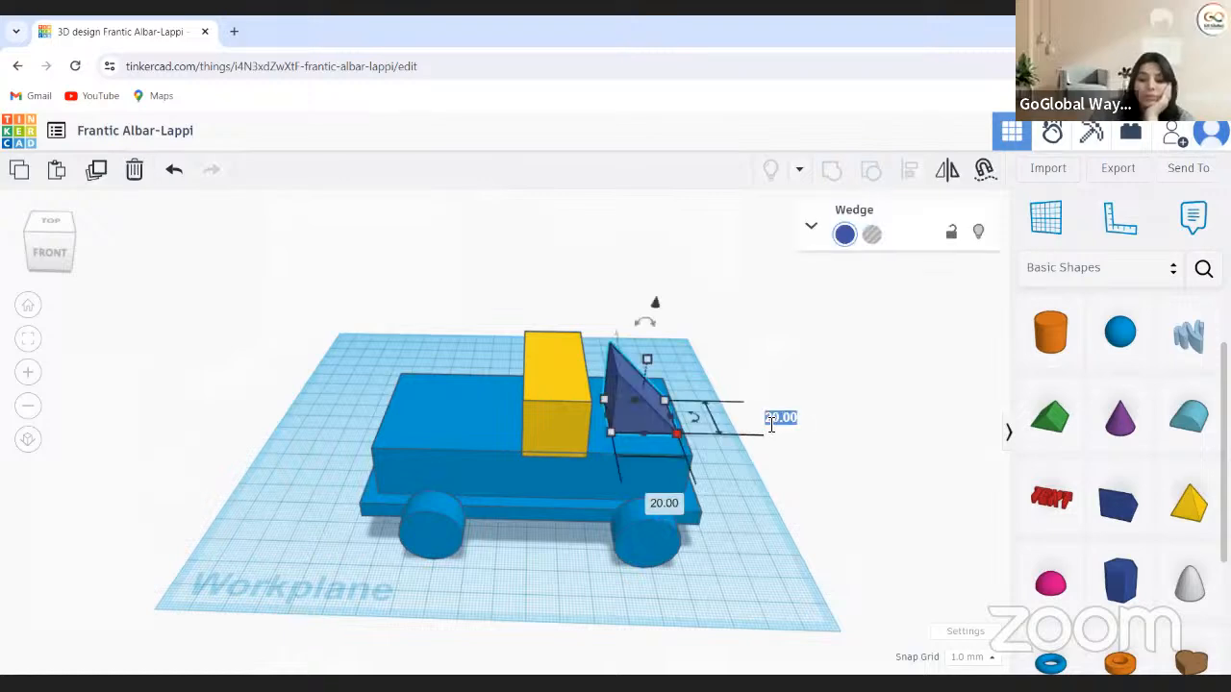
type("50")
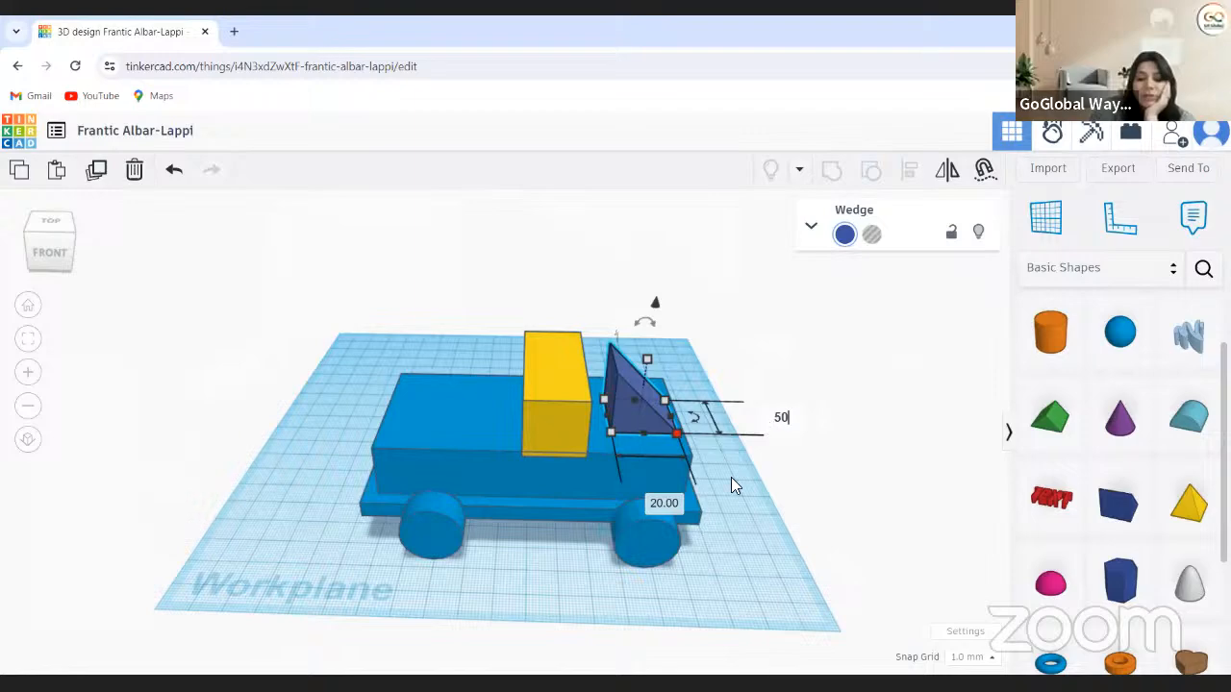
key("Return")
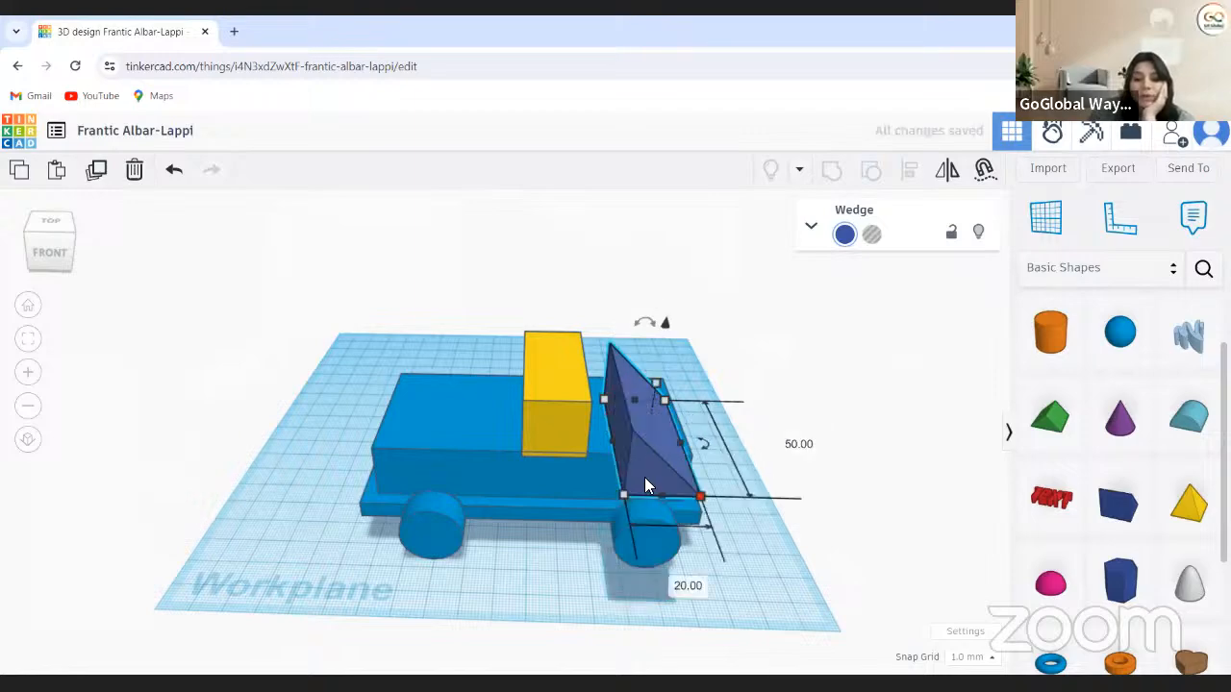
left_click_drag(635, 459, 611, 434)
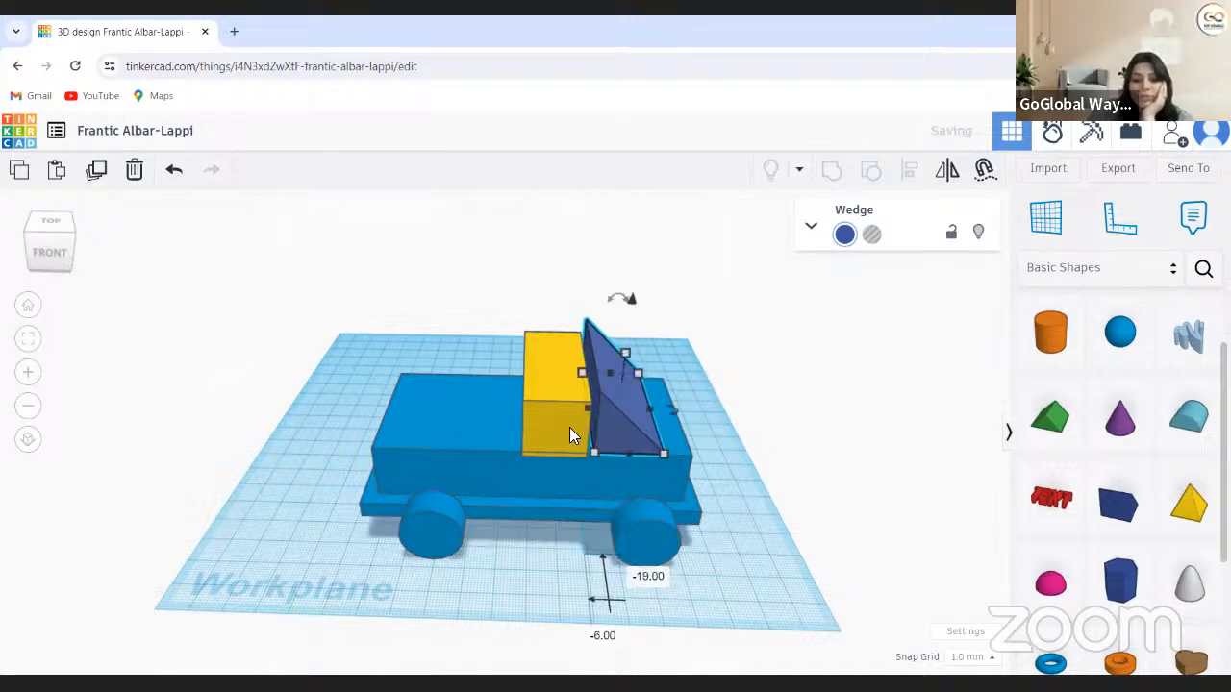
left_click(569, 427)
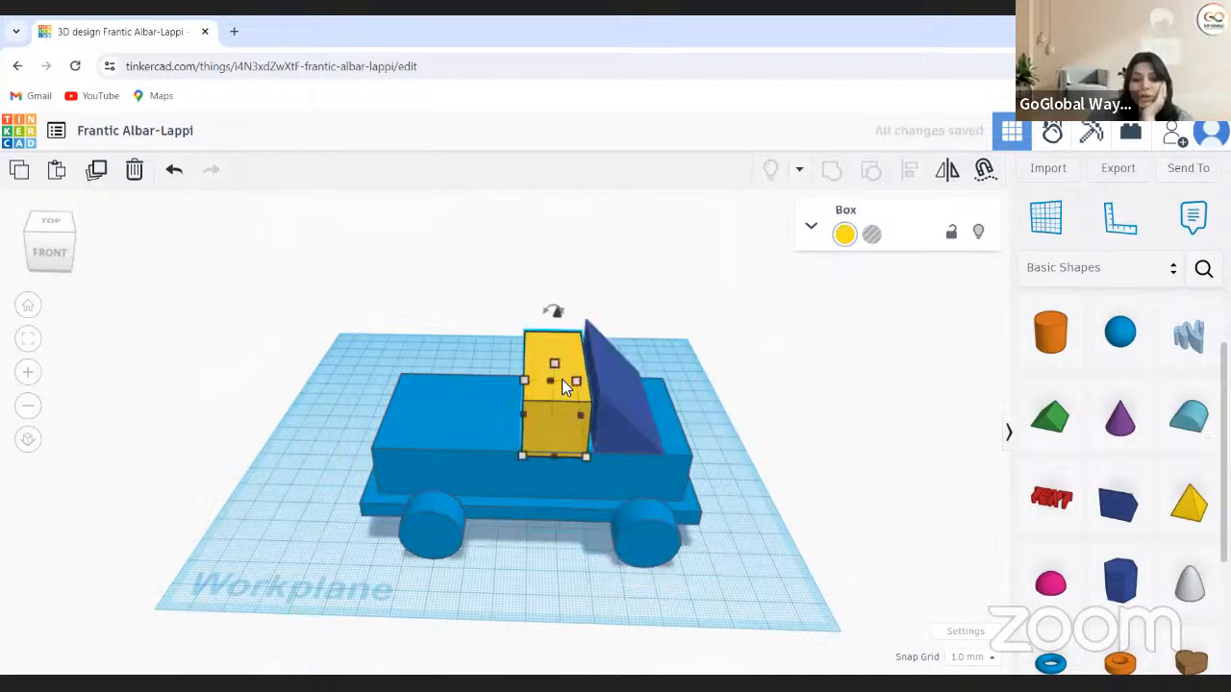
left_click(635, 421)
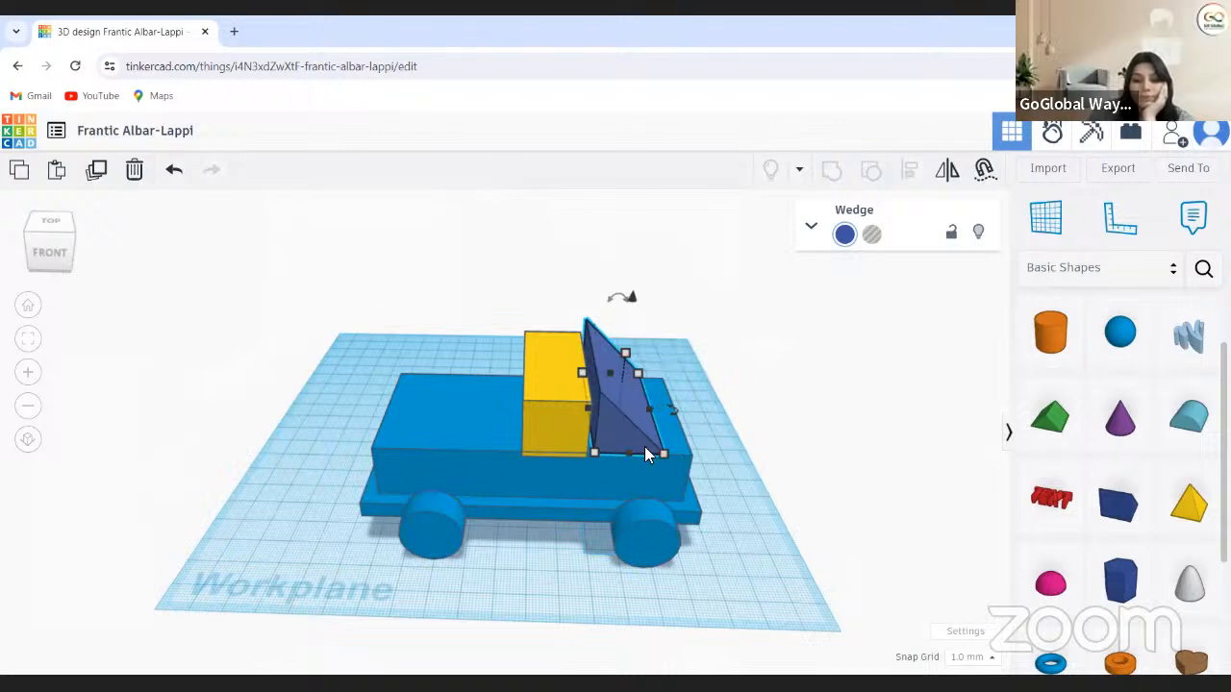
Lengthen the wedge to the body's right end, and shift it 4 mm toward the yellow box and 3 mm toward the front
left_click_drag(663, 454, 719, 488)
key("Escape")
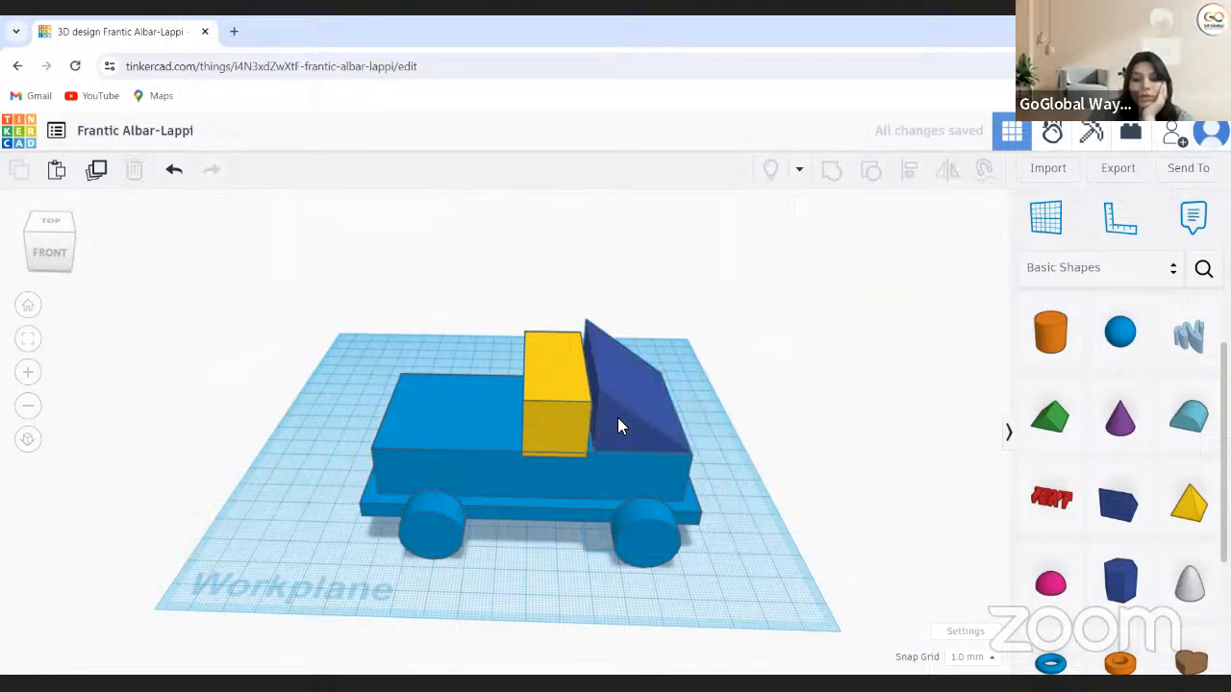
left_click(619, 435)
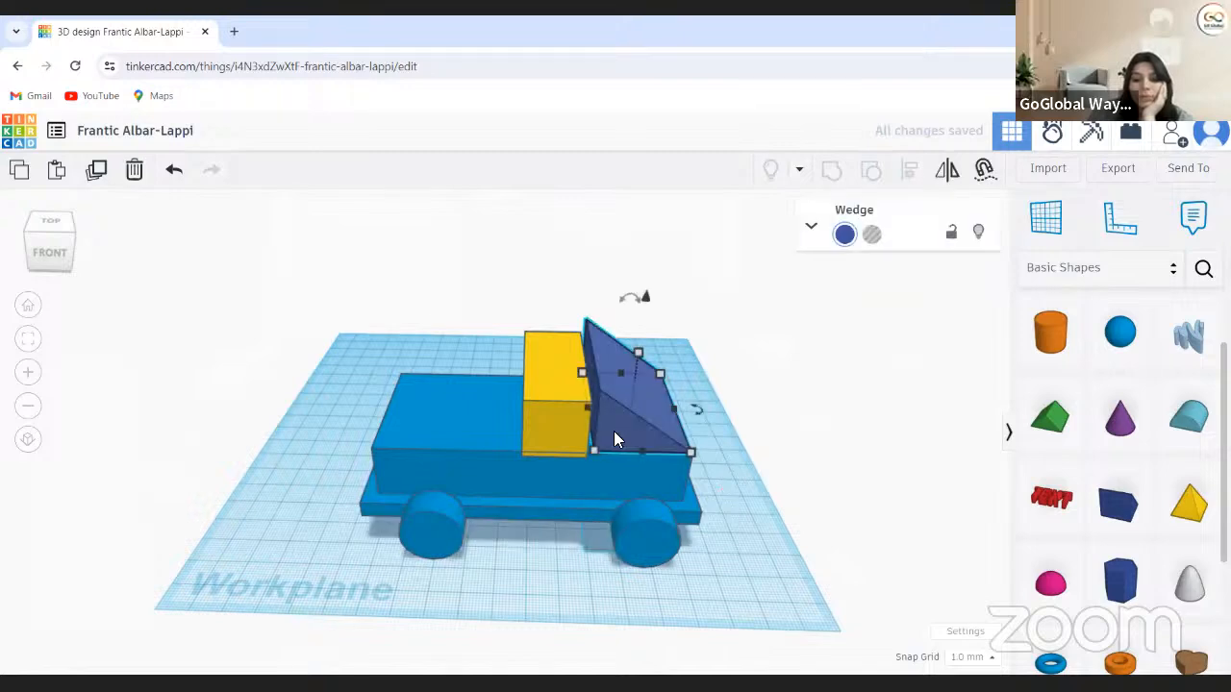
left_click_drag(613, 433, 609, 434)
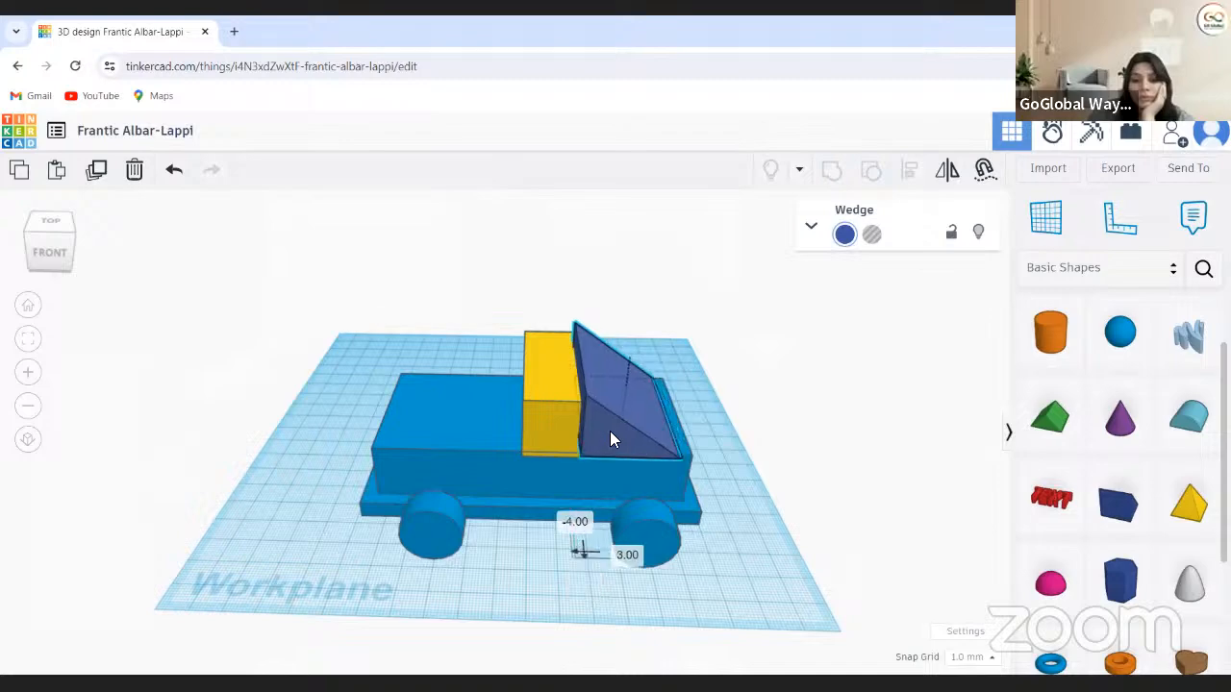
Move the wedge 13 mm back and 1 mm toward the vehicle's right end, and resize its base to 33 by 49 mm
left_click(60, 225)
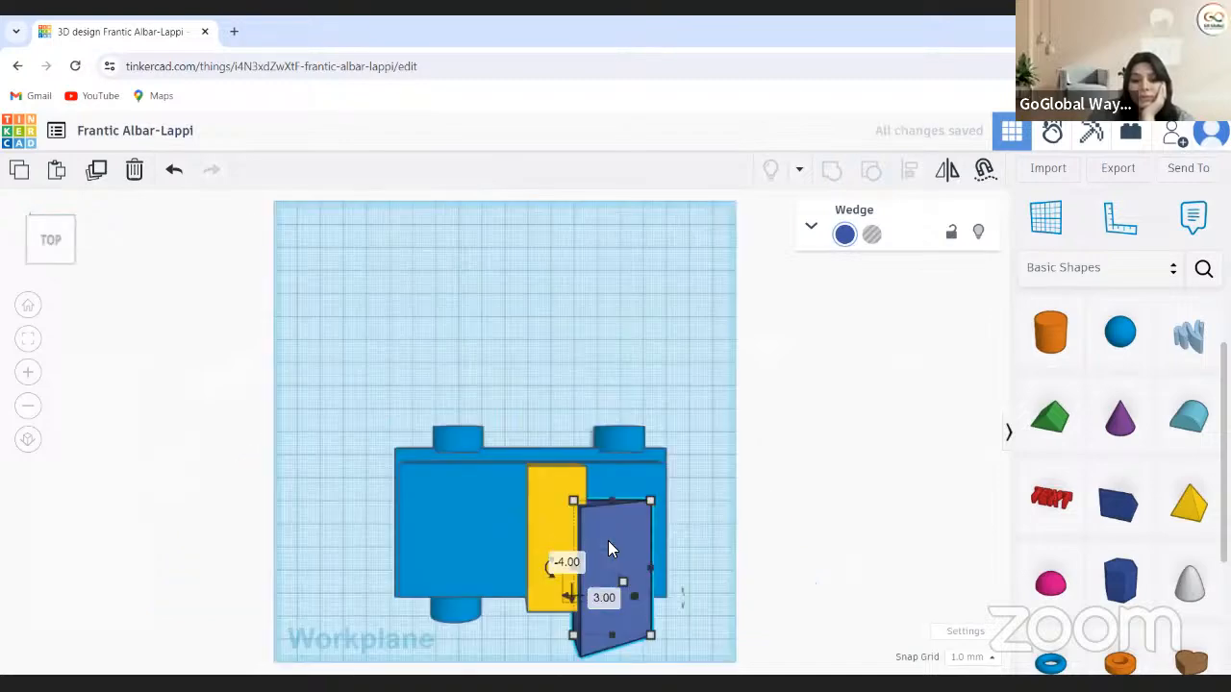
left_click_drag(607, 540, 610, 502)
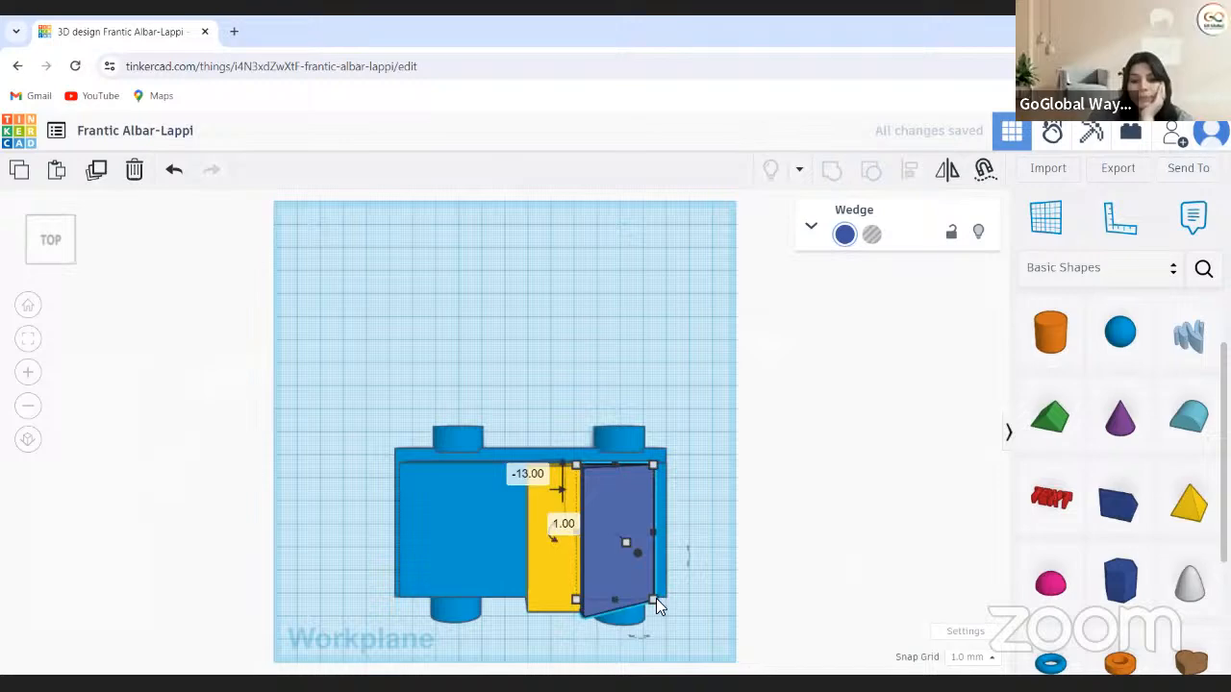
left_click_drag(653, 598, 665, 598)
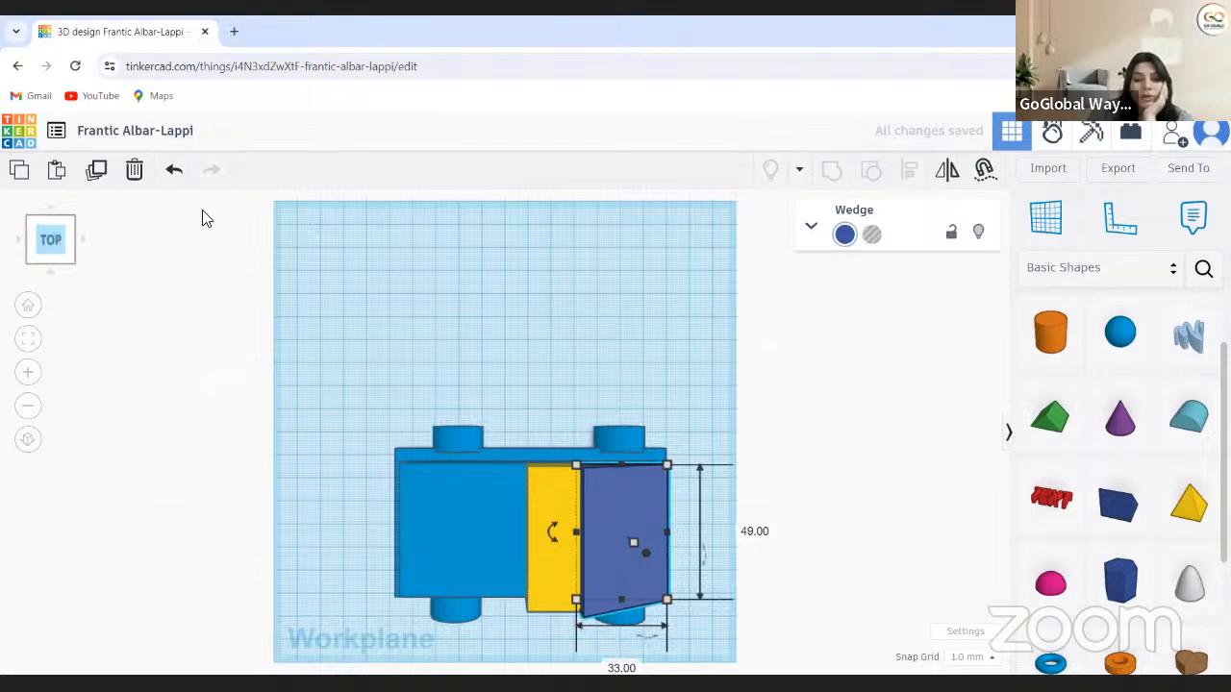
Lower the wedge by 9 mm to 32 mm above the workplane so it rests on the blue body
left_click(60, 260)
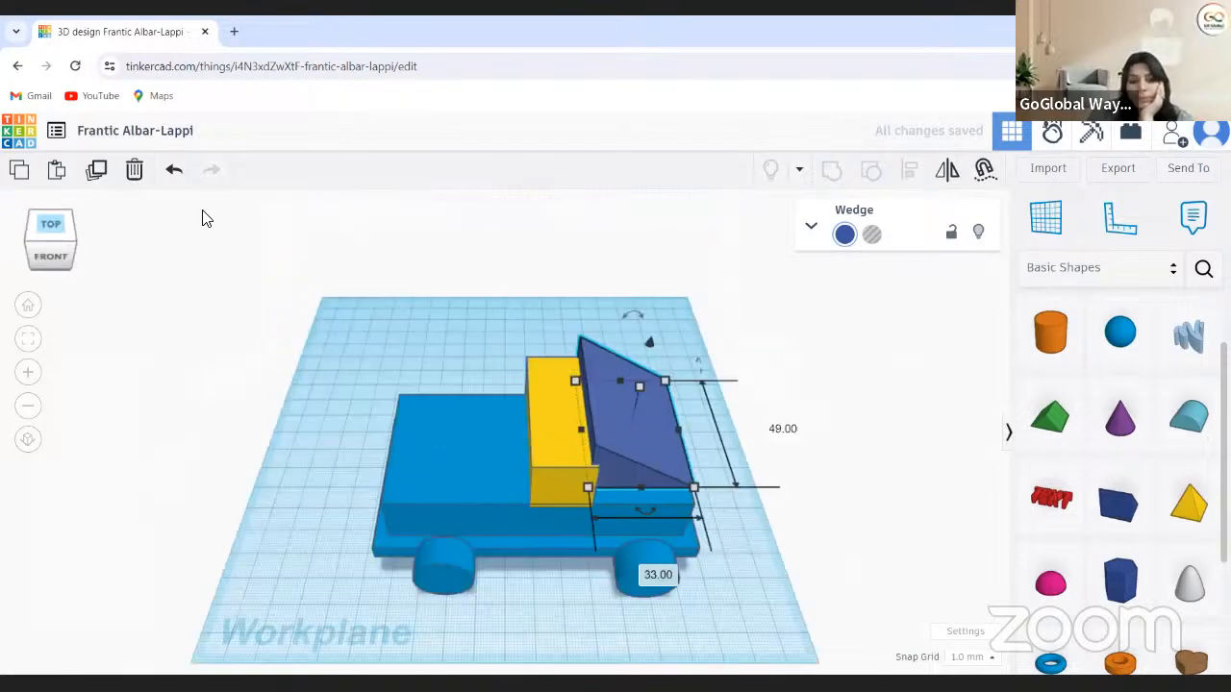
left_click(64, 255)
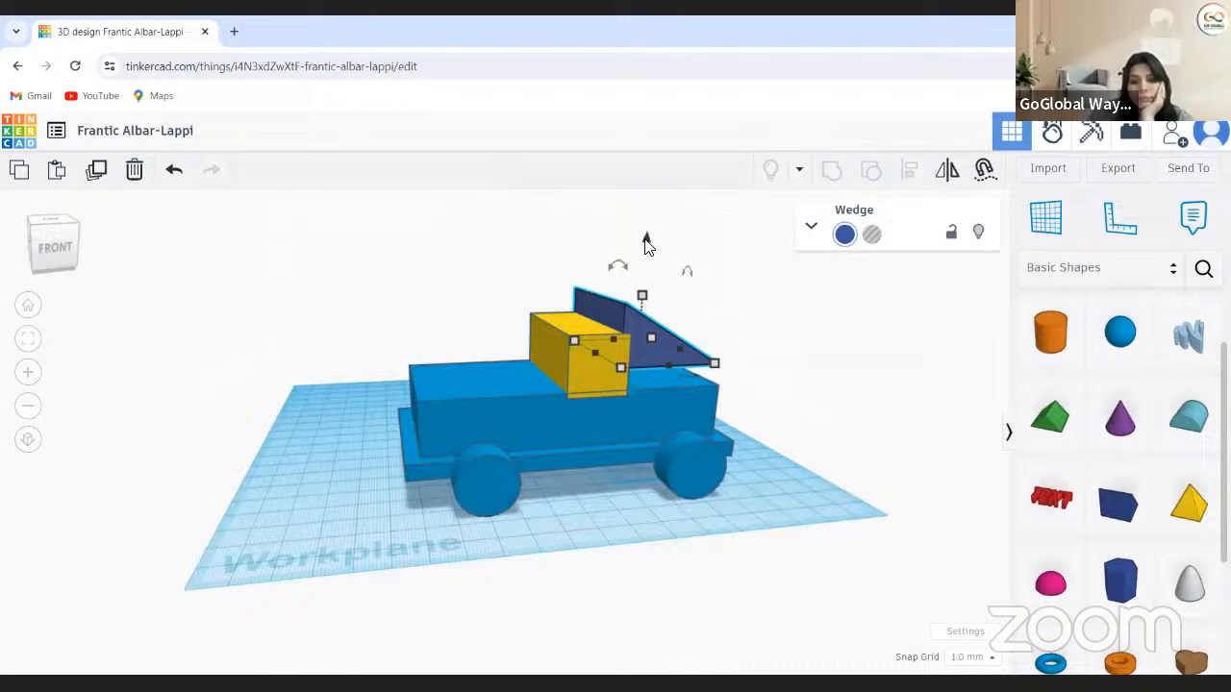
left_click_drag(645, 267, 645, 267)
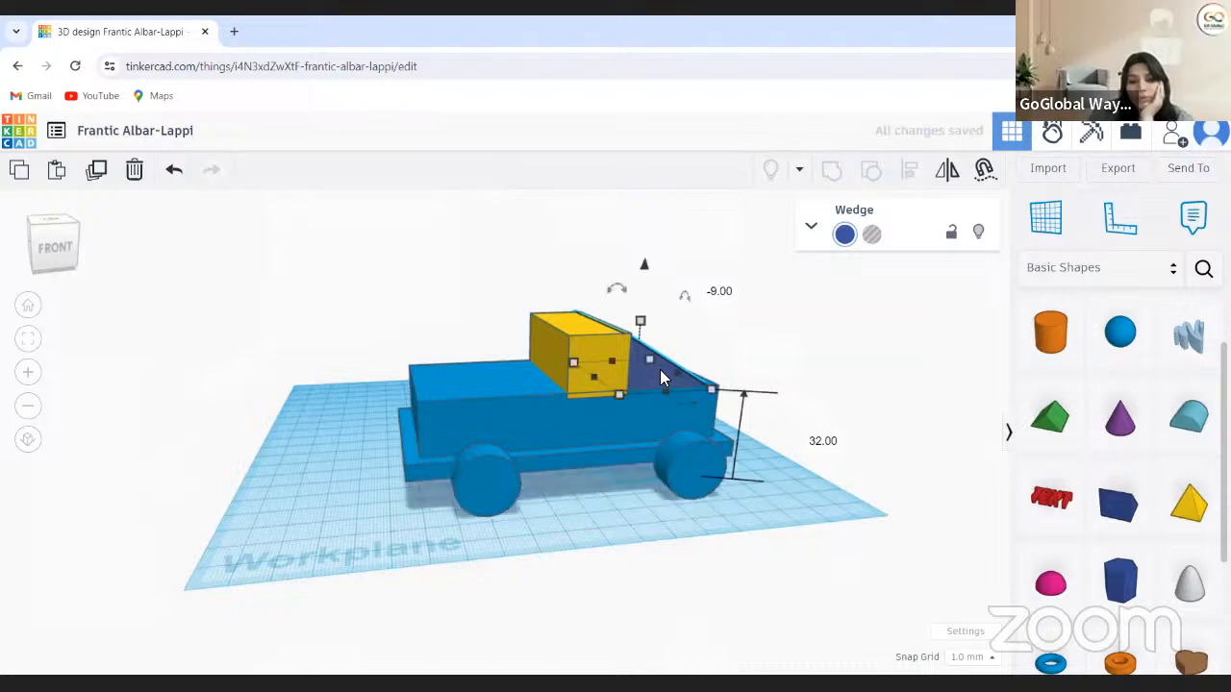
Nudge the wedge until it sits flush against the yellow box with their front faces aligned, and inspect the joint from the back
left_click_drag(659, 377, 648, 389)
scroll(890, 497, "up", 5)
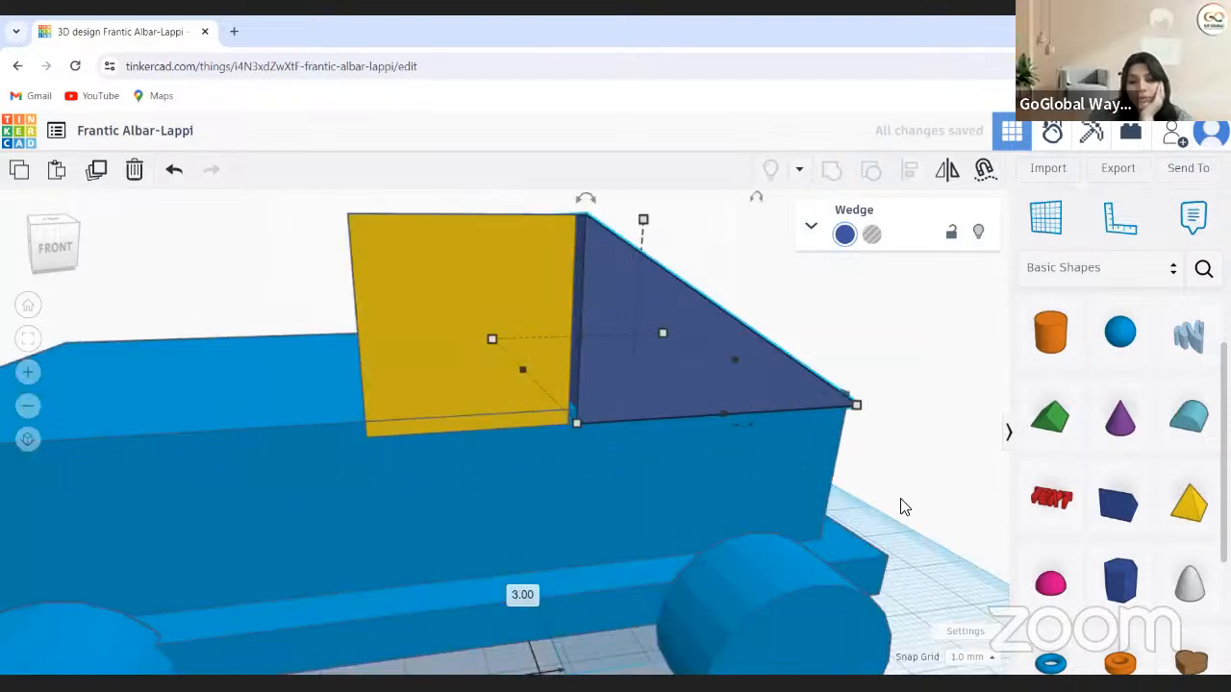
left_click(652, 367)
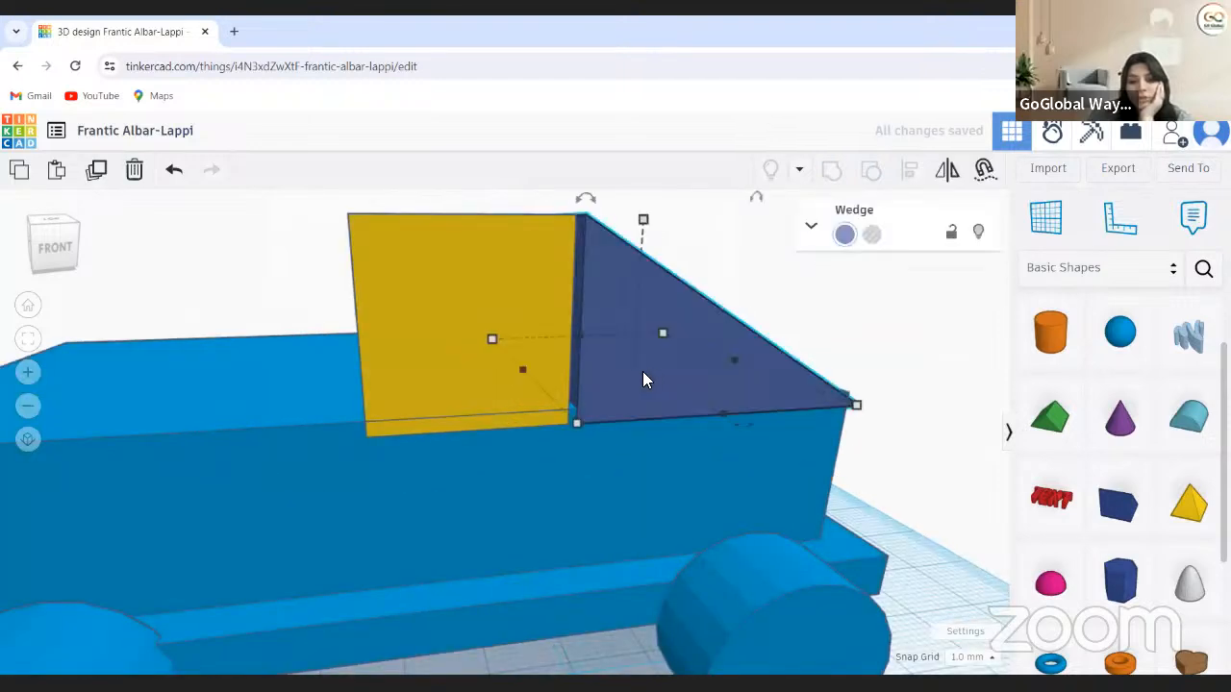
left_click_drag(643, 377, 643, 376)
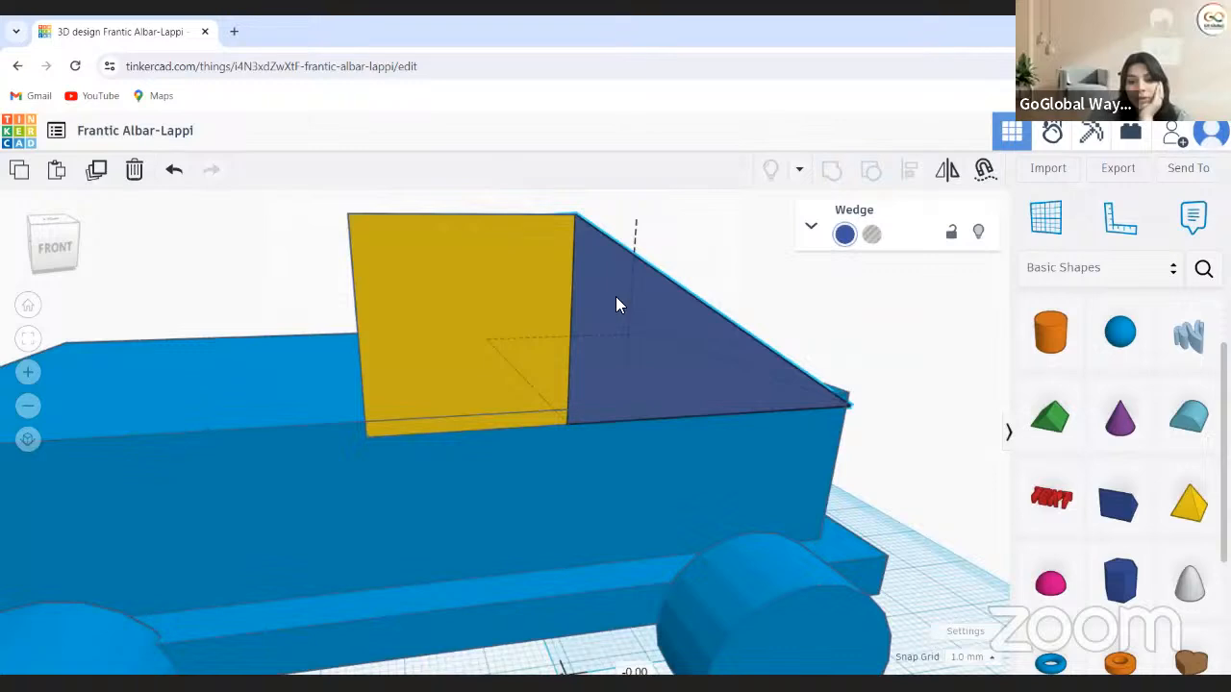
left_click_drag(618, 301, 618, 301)
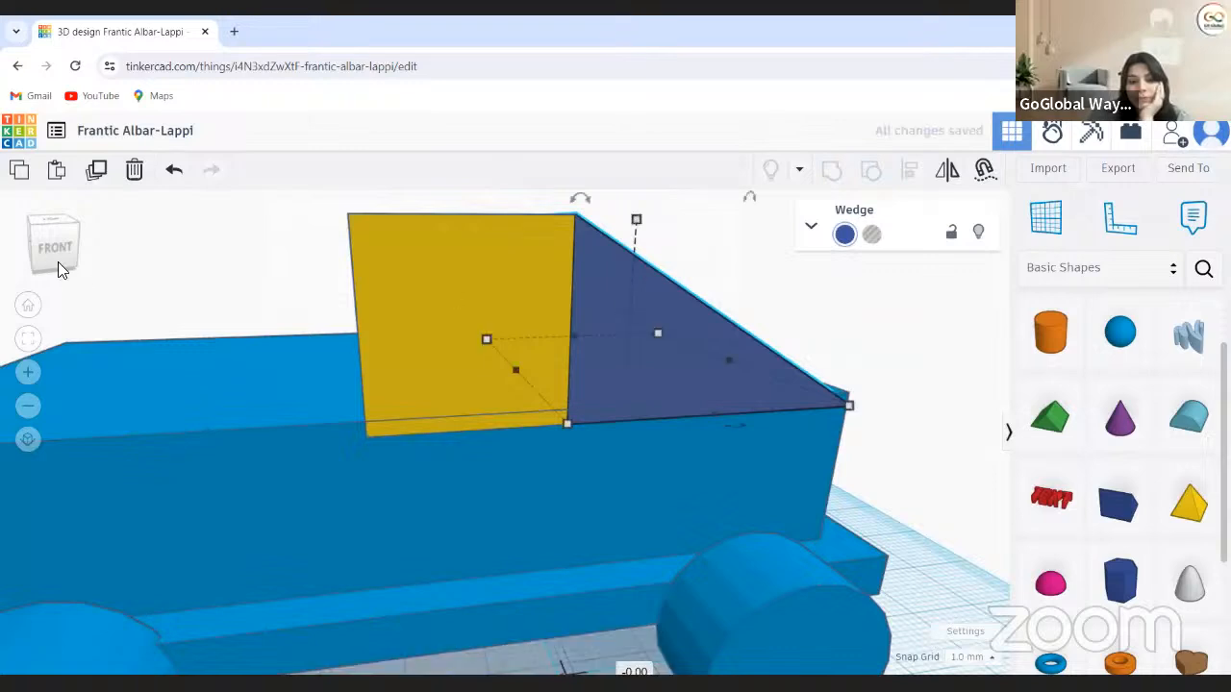
left_click_drag(63, 265, 113, 257)
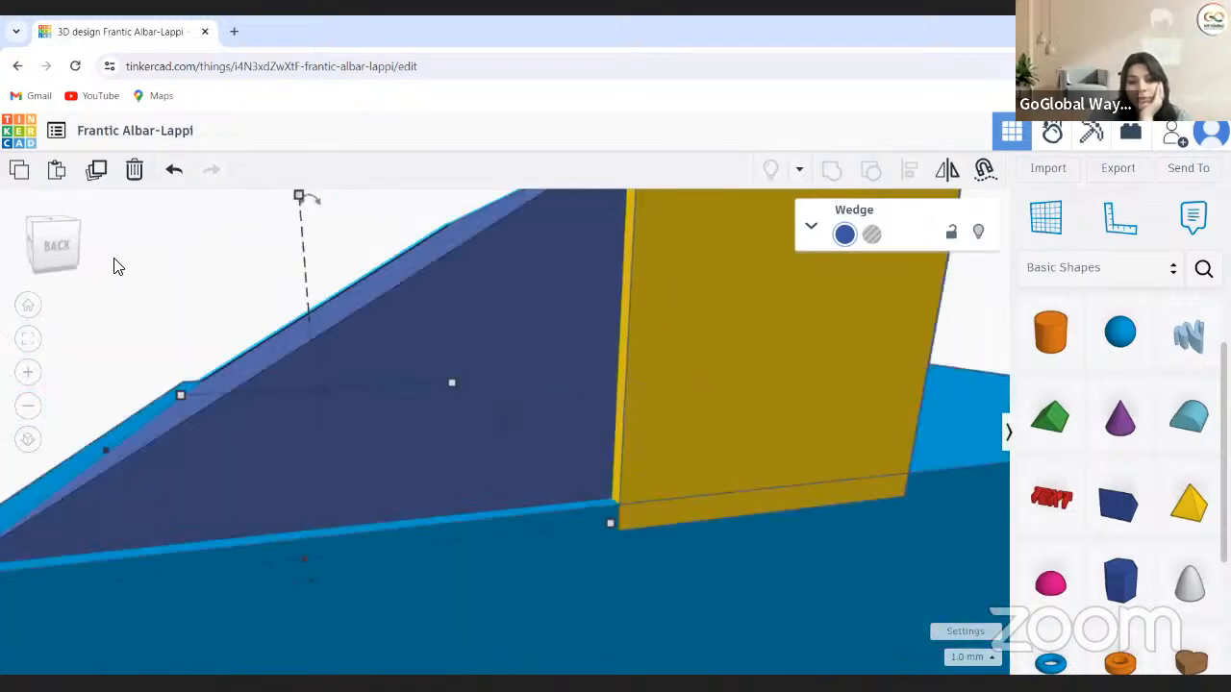
Set the blue wedge's width across the car body to 50 mm
right_click_drag(113, 267, 454, 365)
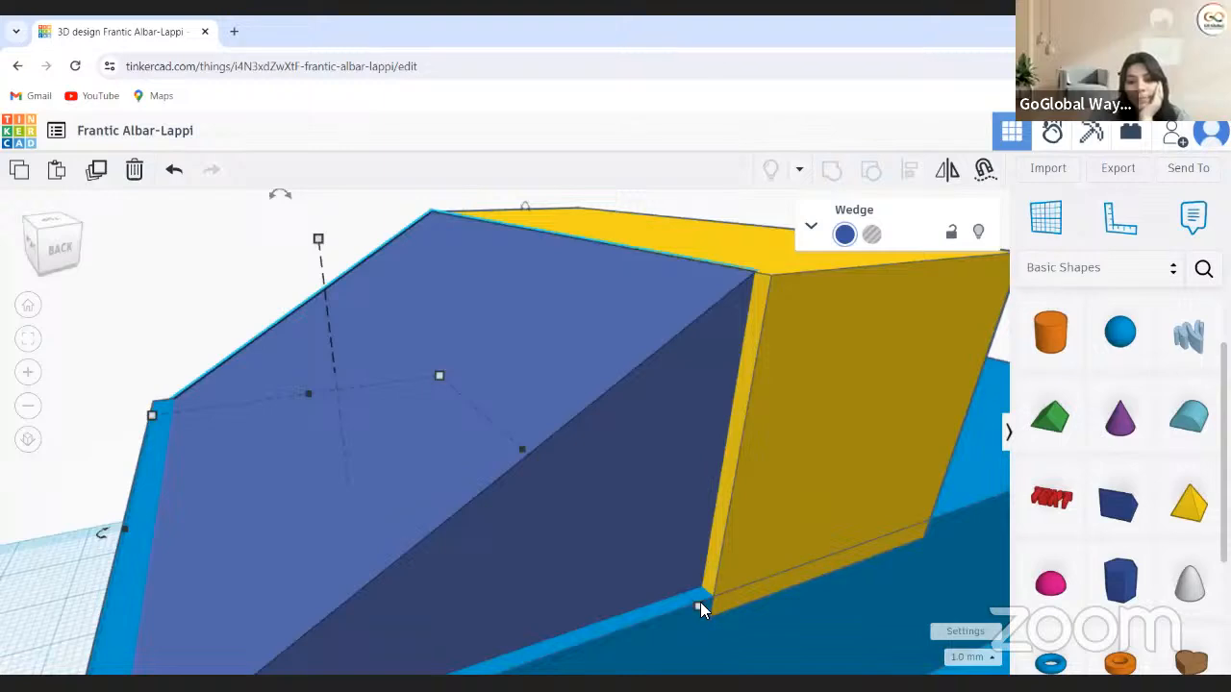
mouse_move(698, 602)
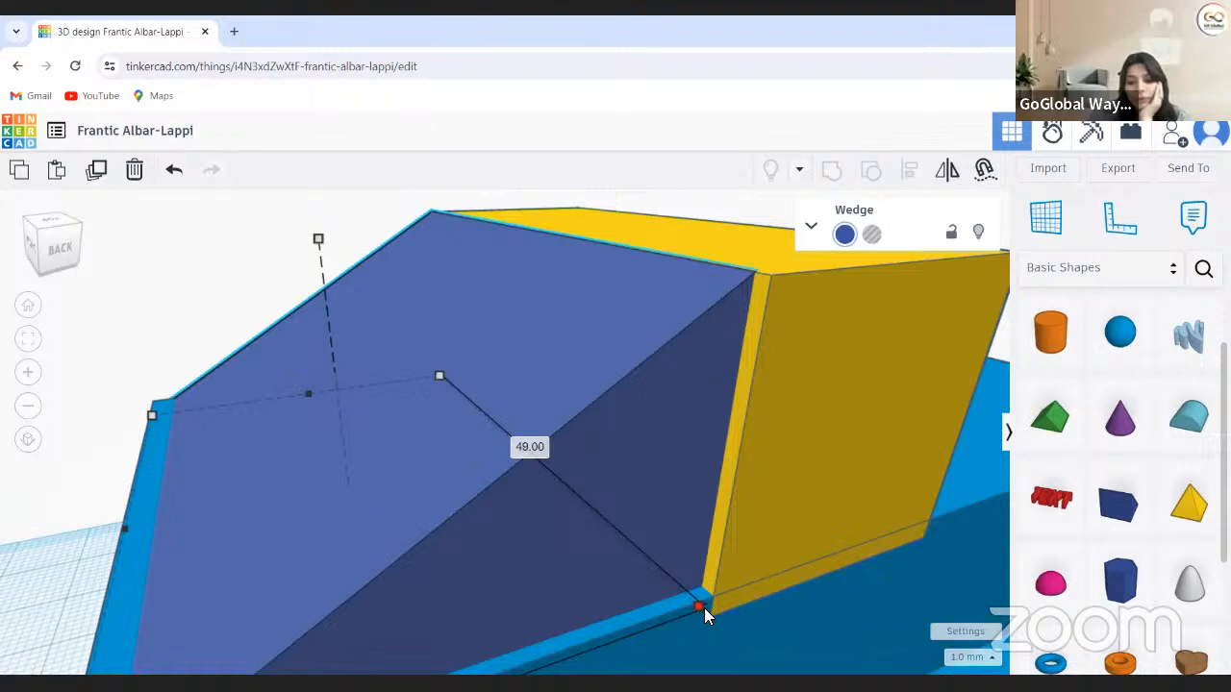
left_click_drag(705, 609, 697, 603)
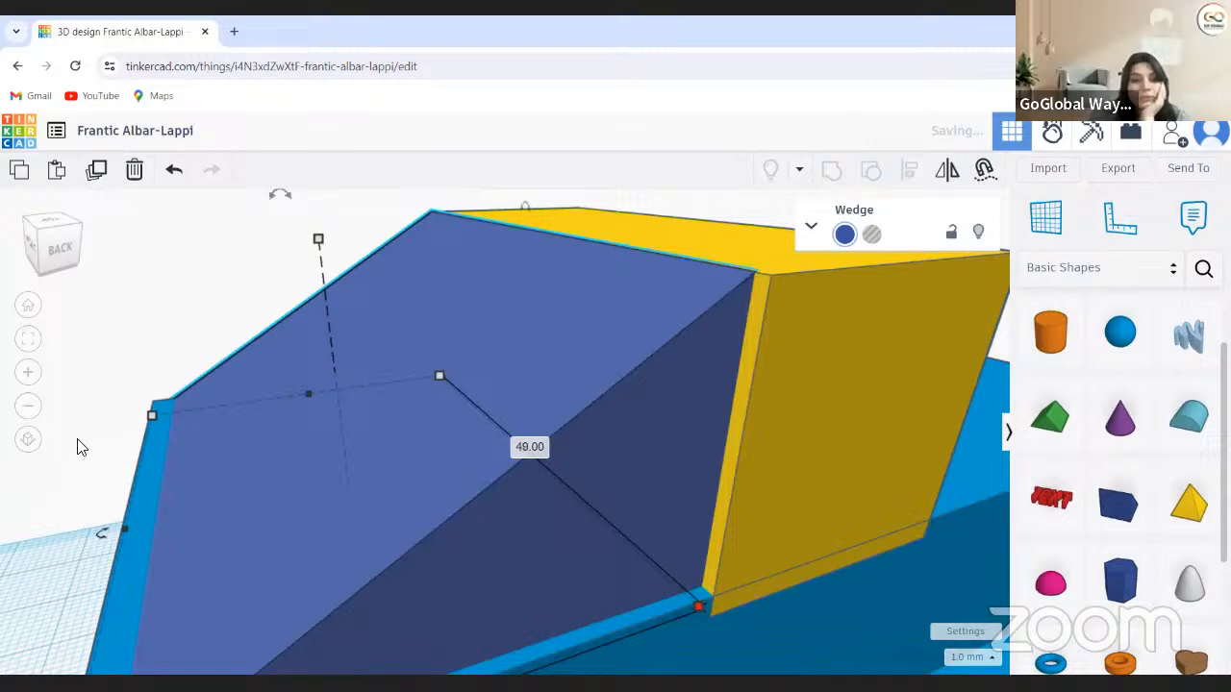
middle_click_drag(485, 508, 504, 469)
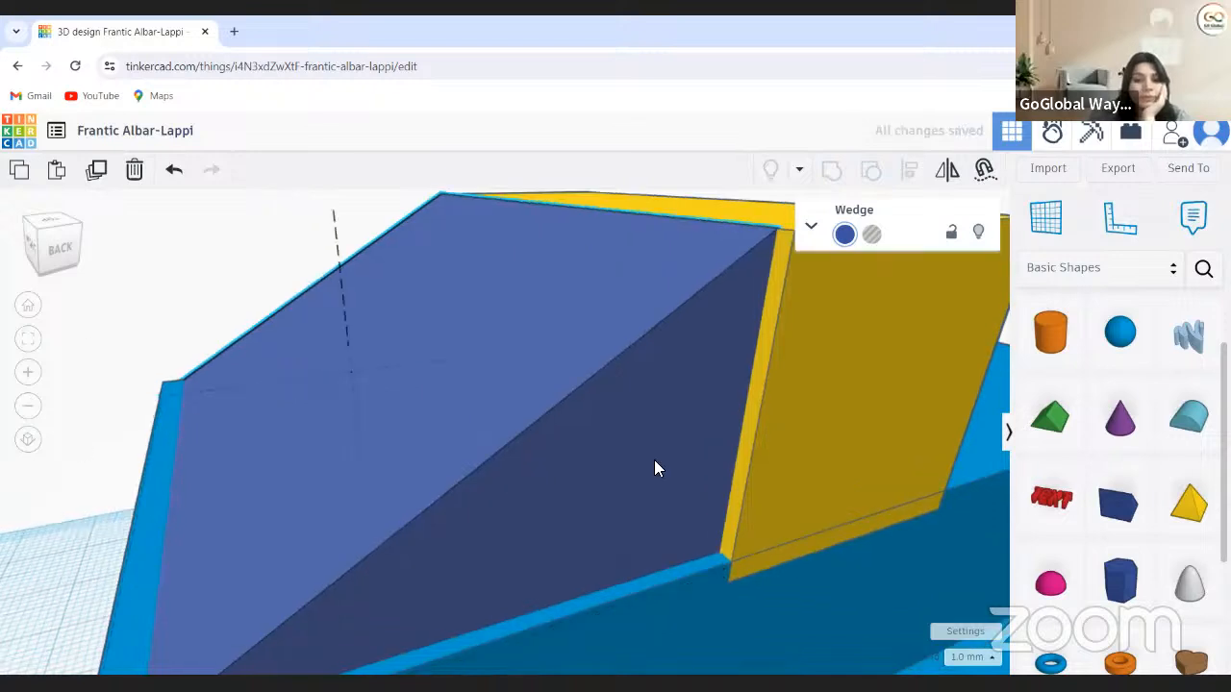
left_click(709, 442)
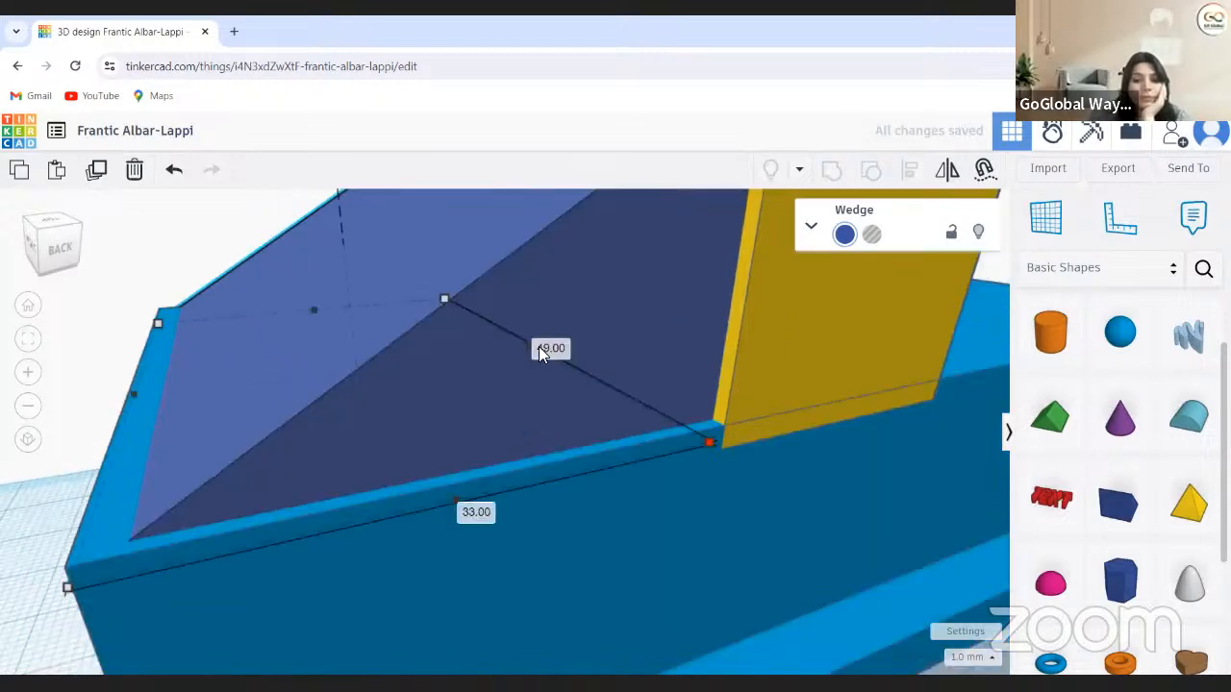
left_click(543, 349)
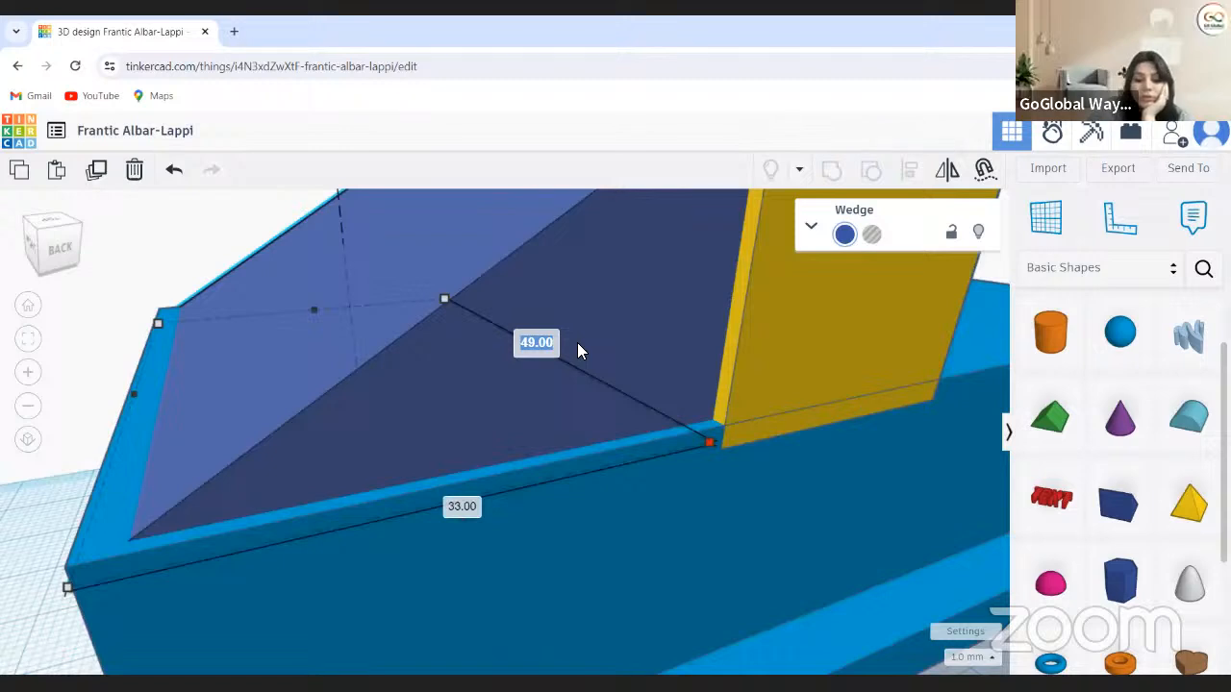
key("BackSpace")
type("50")
key("Return")
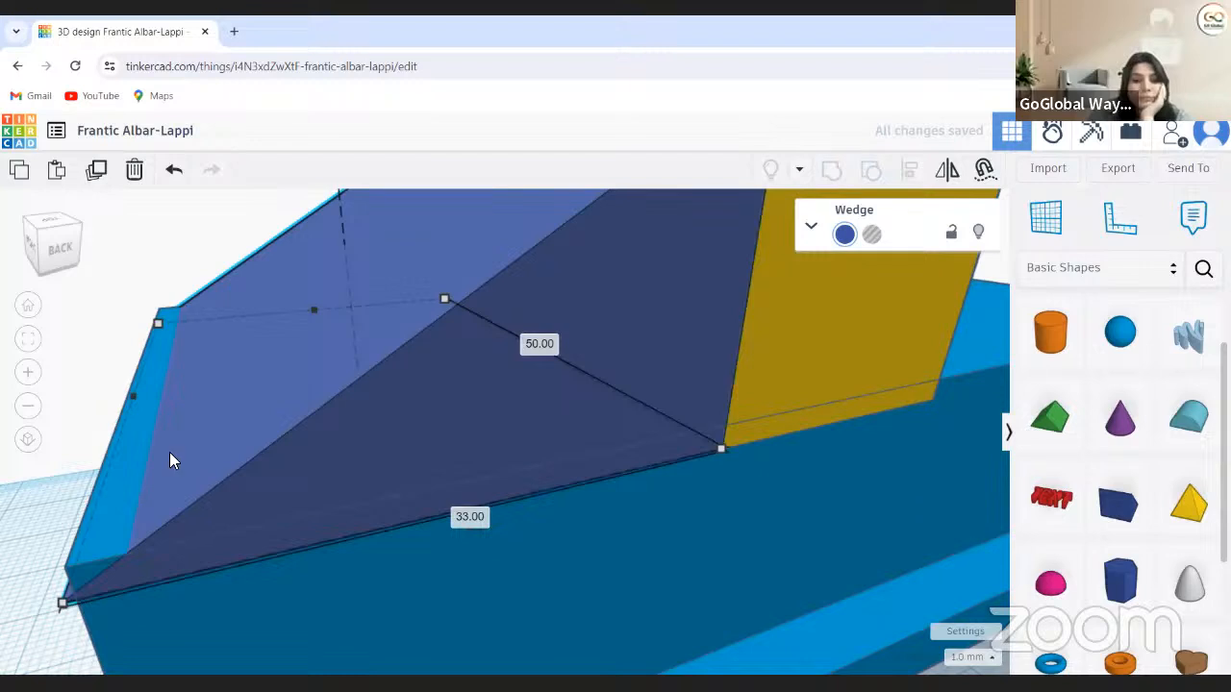
Examine from several sides how the widened wedge fits against the yellow box and the car body
left_click(55, 316)
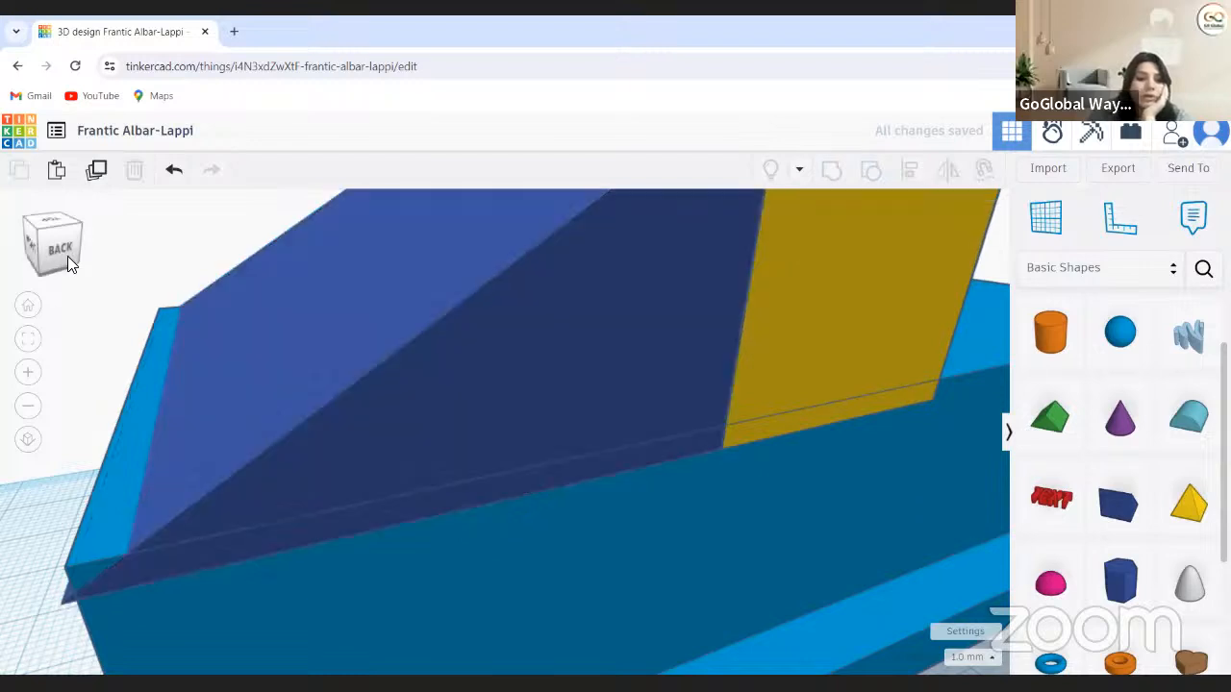
left_click_drag(67, 255, 327, 398)
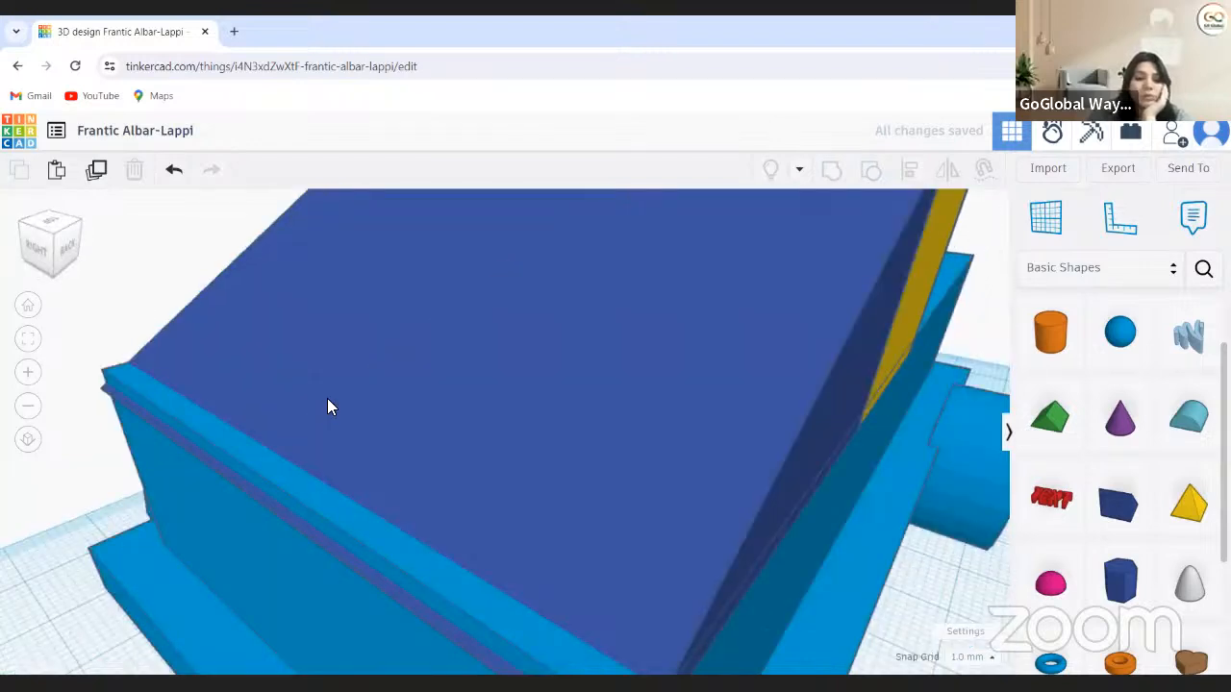
left_click(327, 408)
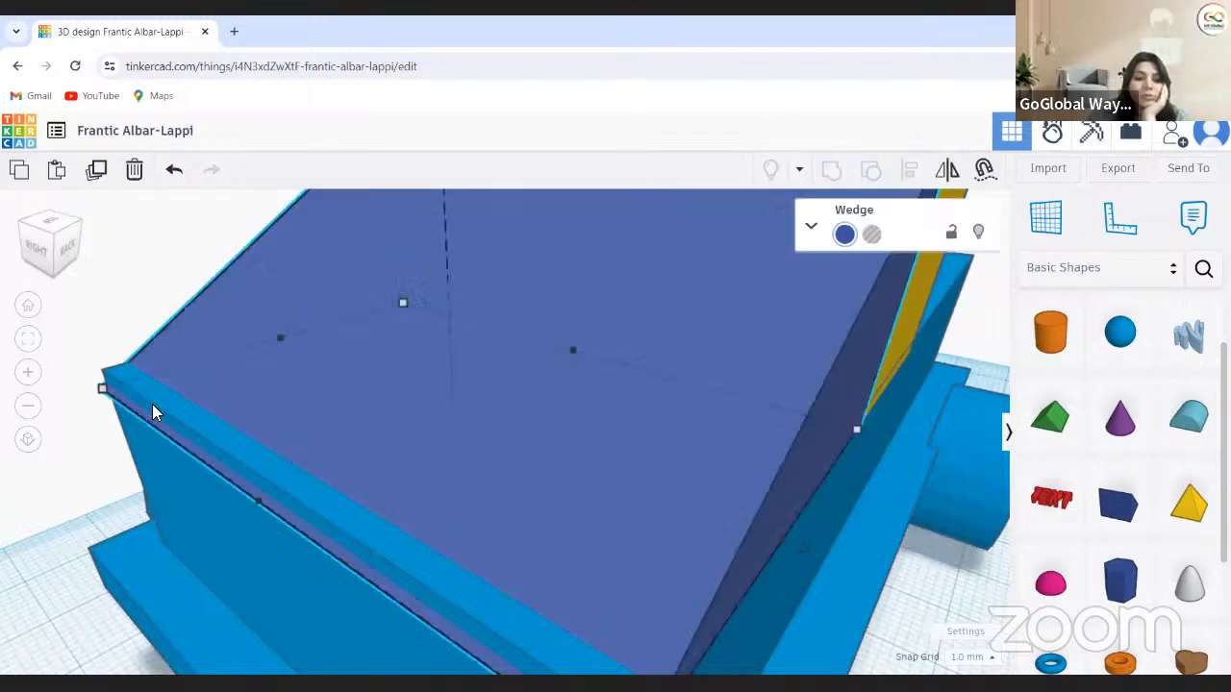
left_click(75, 250)
left_click(87, 259)
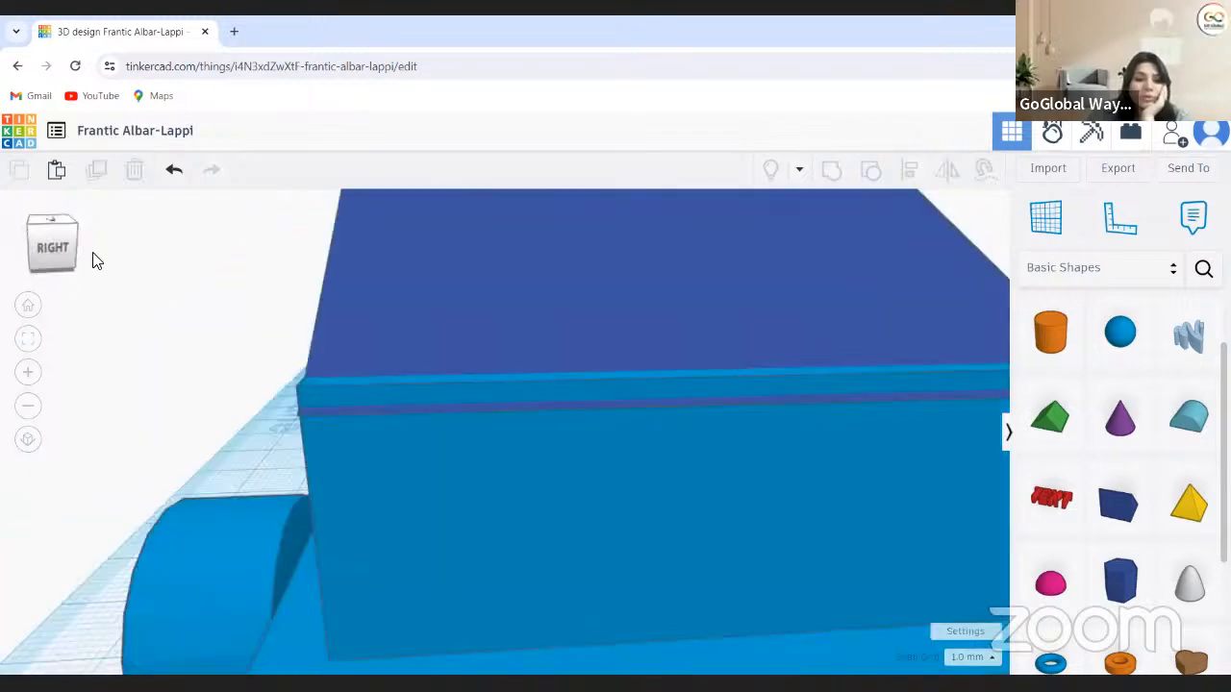
left_click(30, 244)
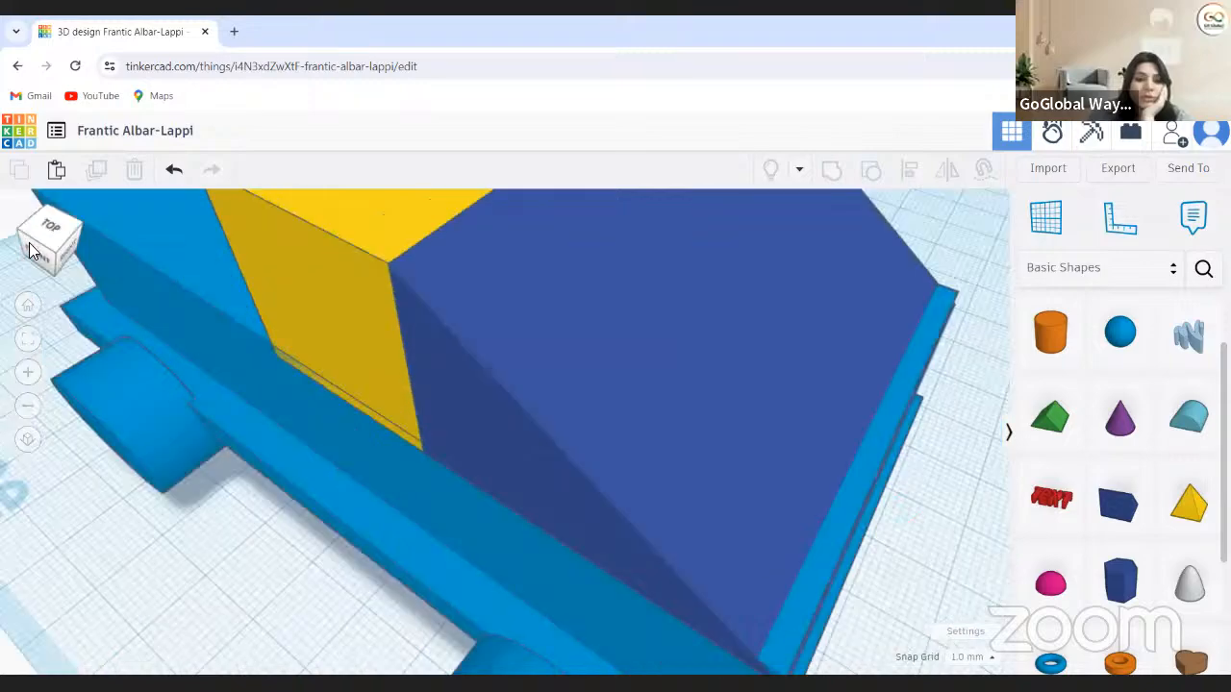
left_click(29, 248)
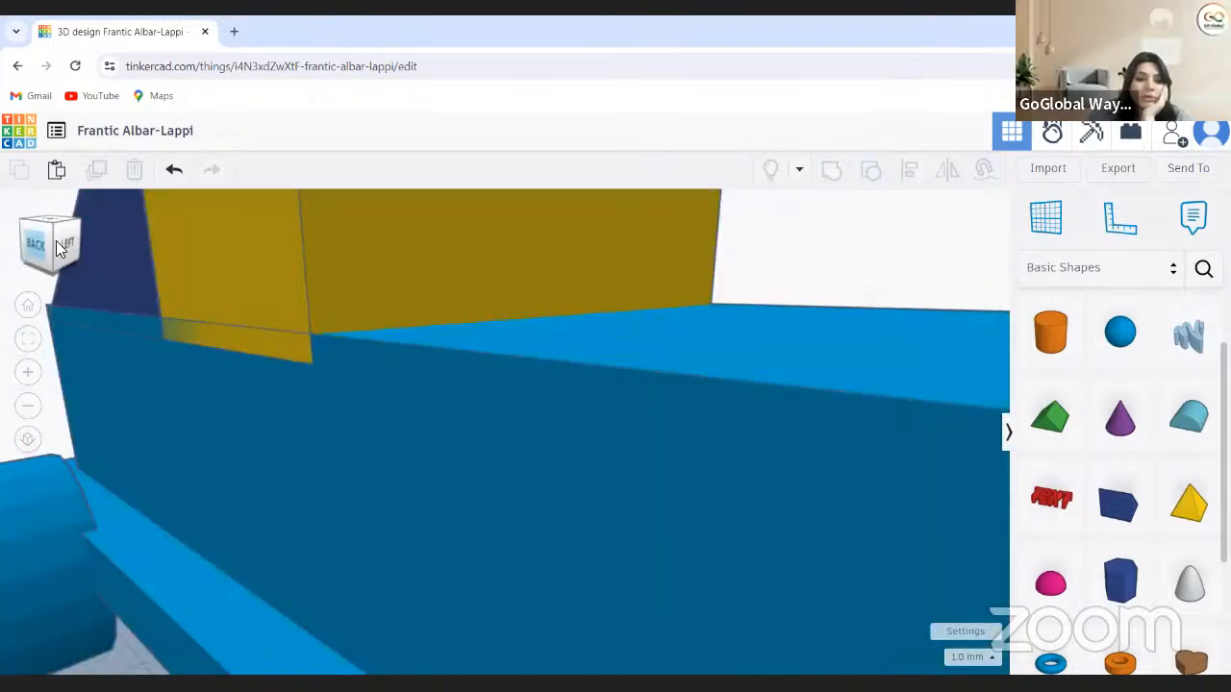
left_click(69, 248)
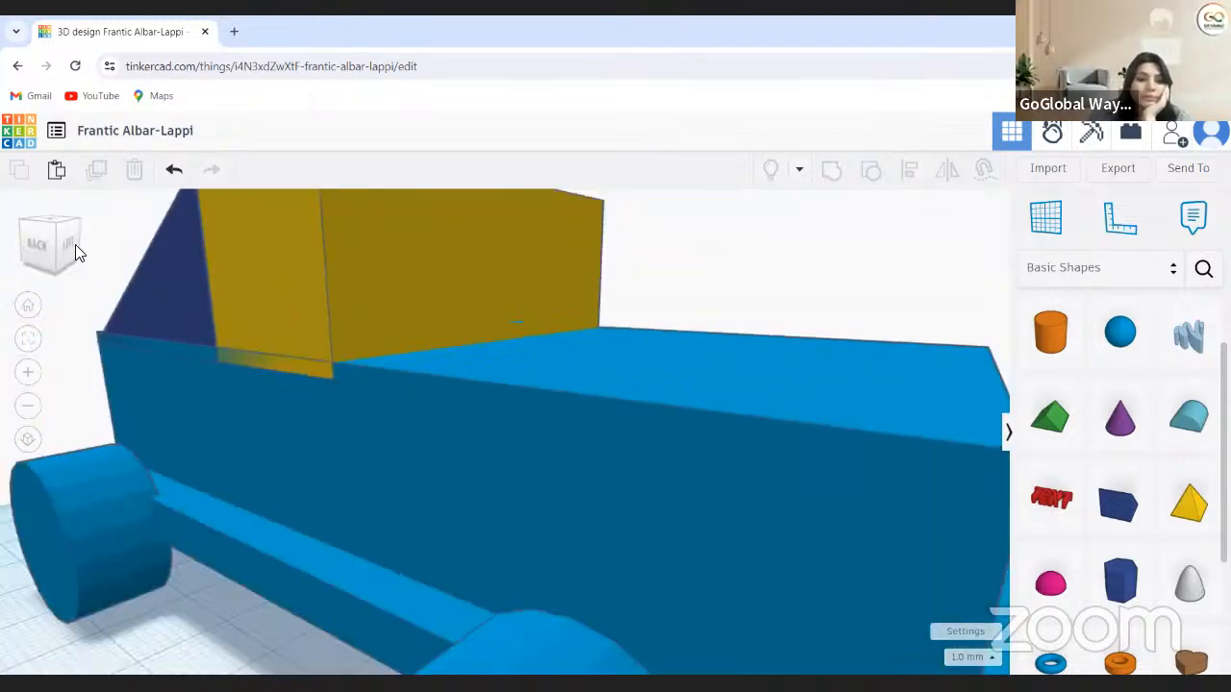
left_click(73, 252)
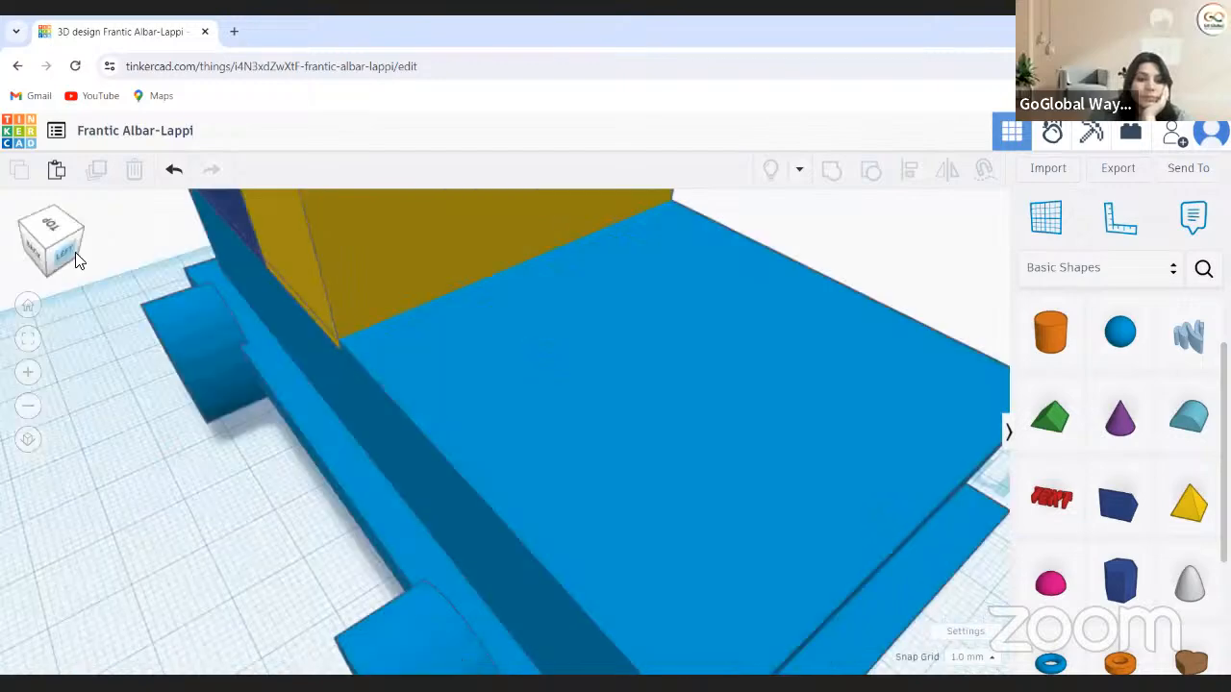
left_click(75, 252)
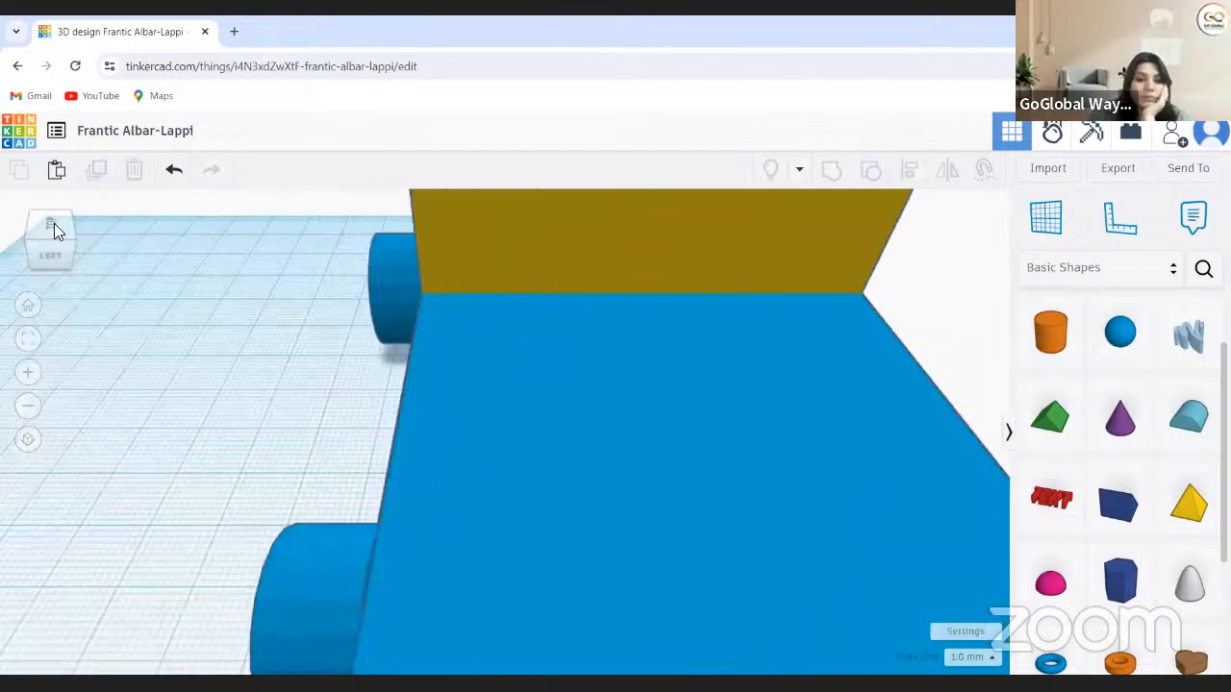
left_click(71, 262)
left_click(52, 252)
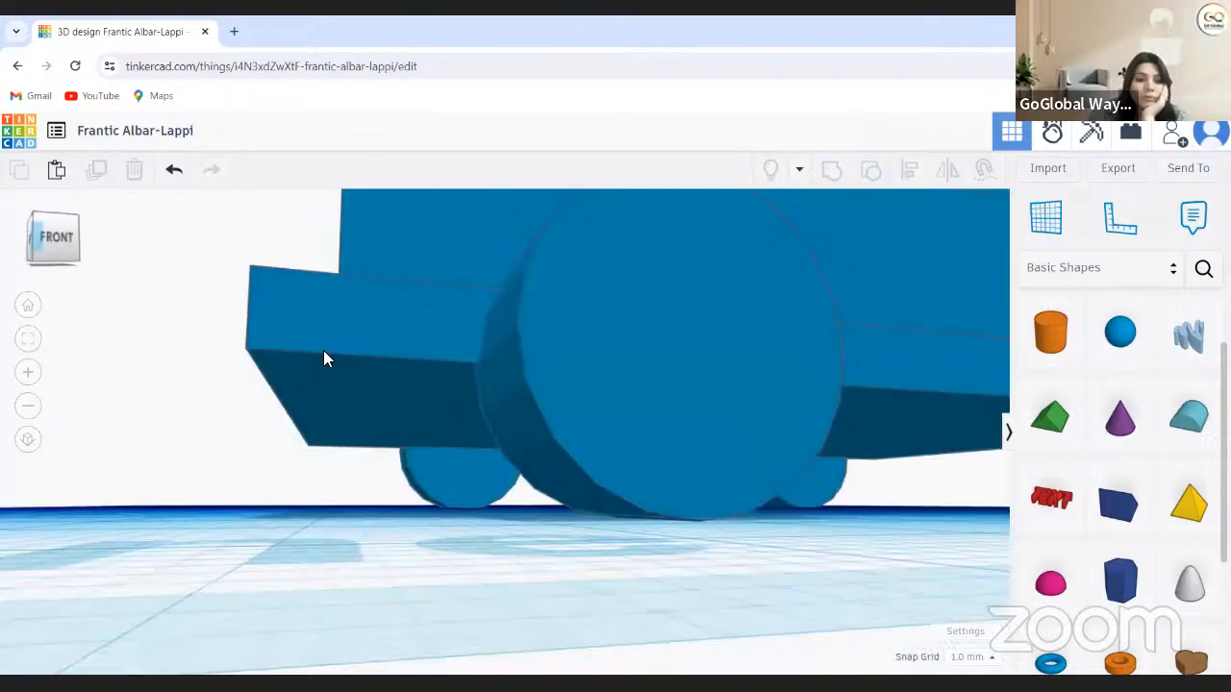
scroll(759, 508, "up", 2)
scroll(673, 461, "down", 4)
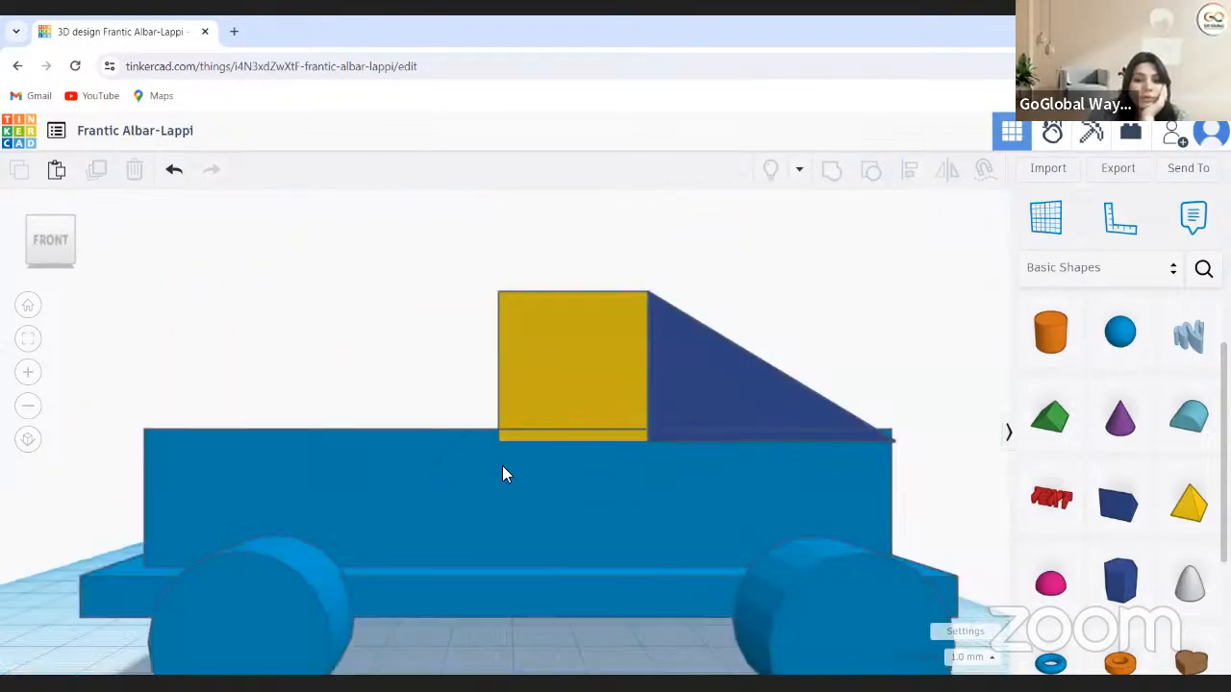
scroll(502, 467, "down", 3)
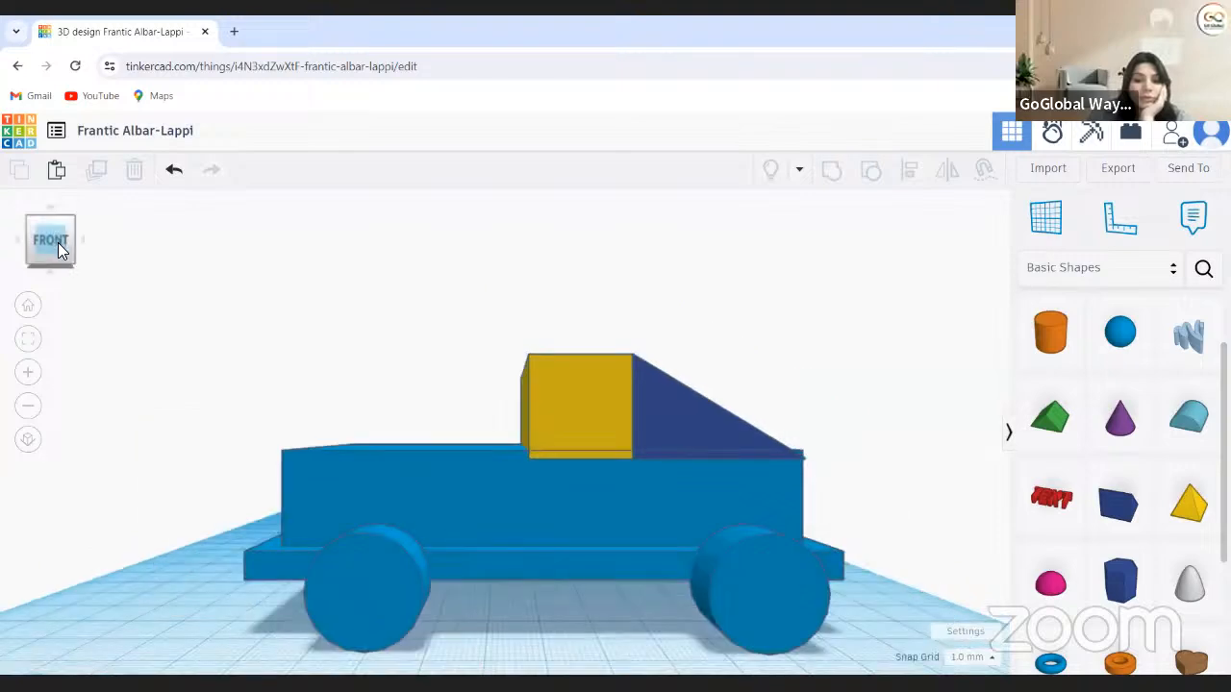
left_click_drag(58, 244, 77, 280)
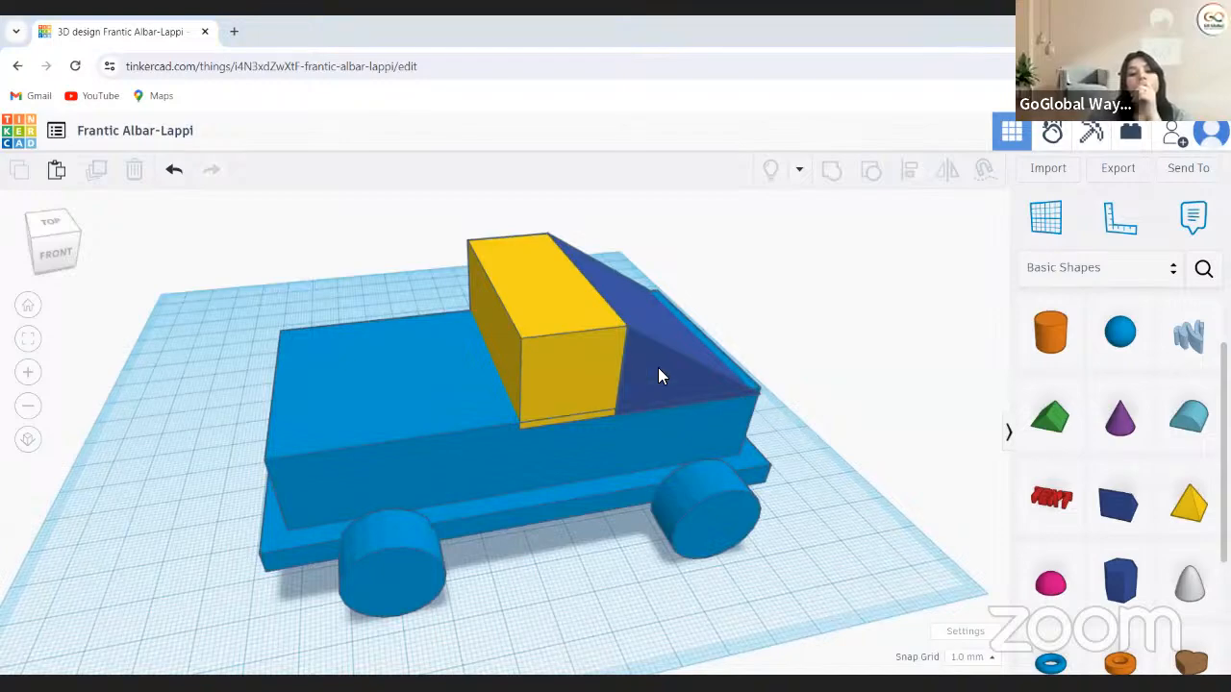
Group the blue wedge with the yellow box and colour the grouped cabin shape solid yellow
left_click(606, 354)
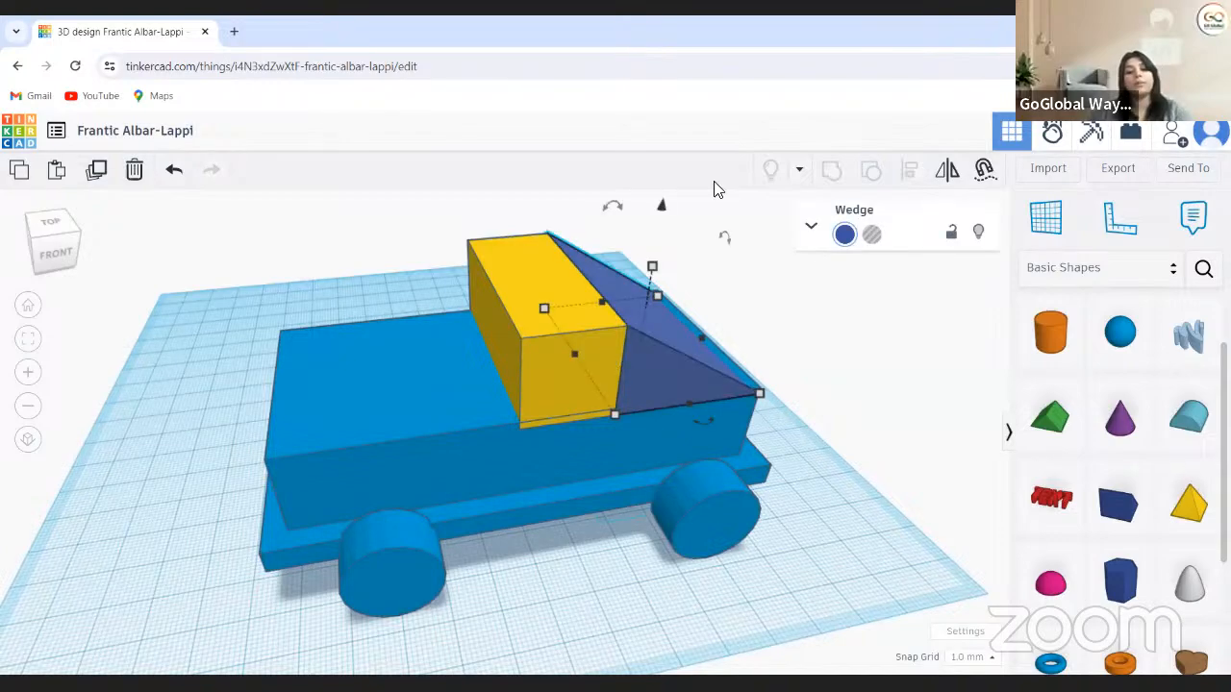
left_click(567, 375, "shift")
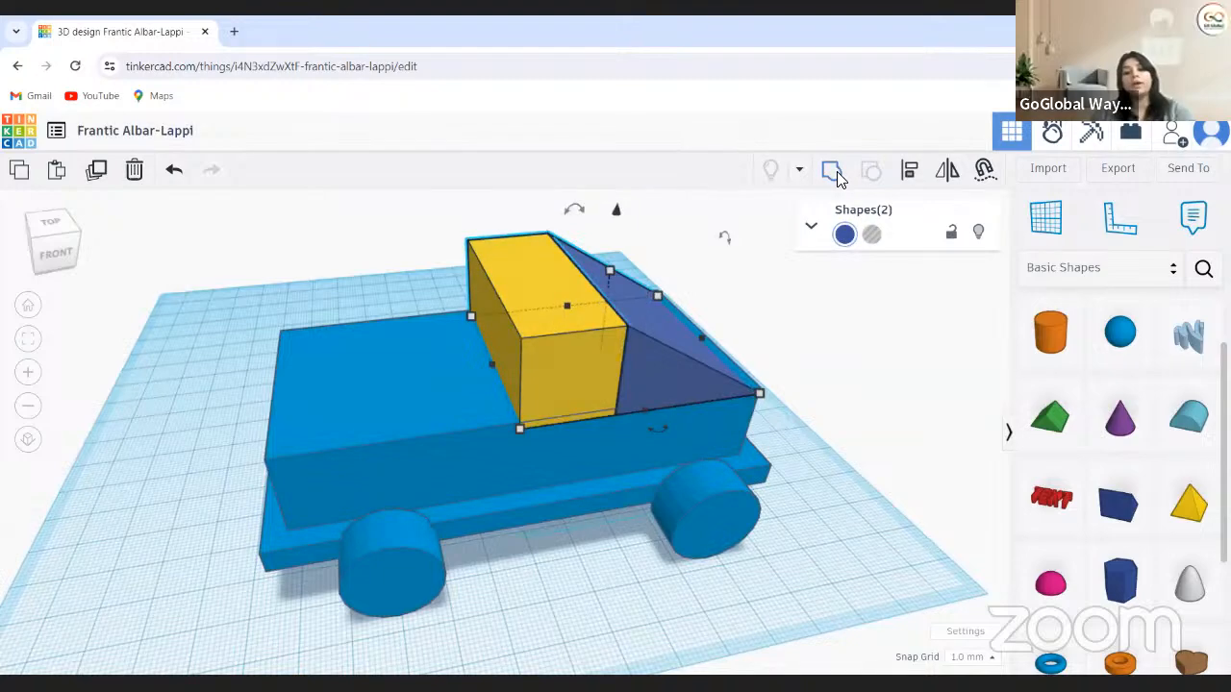
left_click(833, 173)
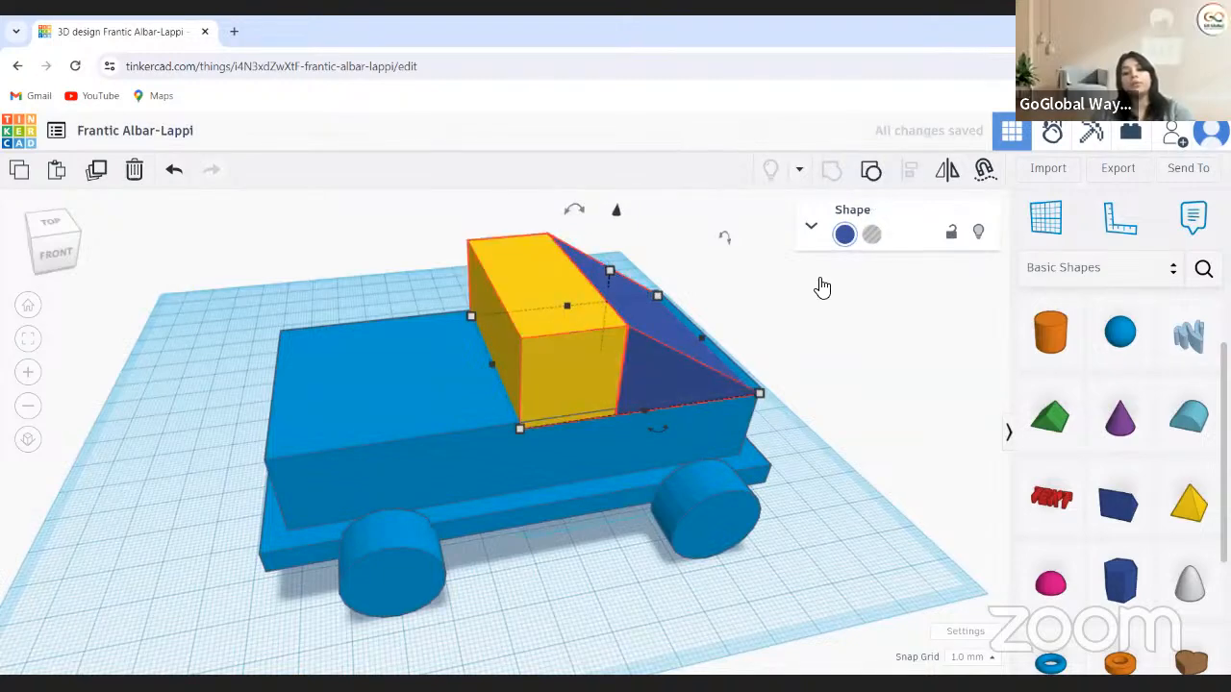
left_click(844, 239)
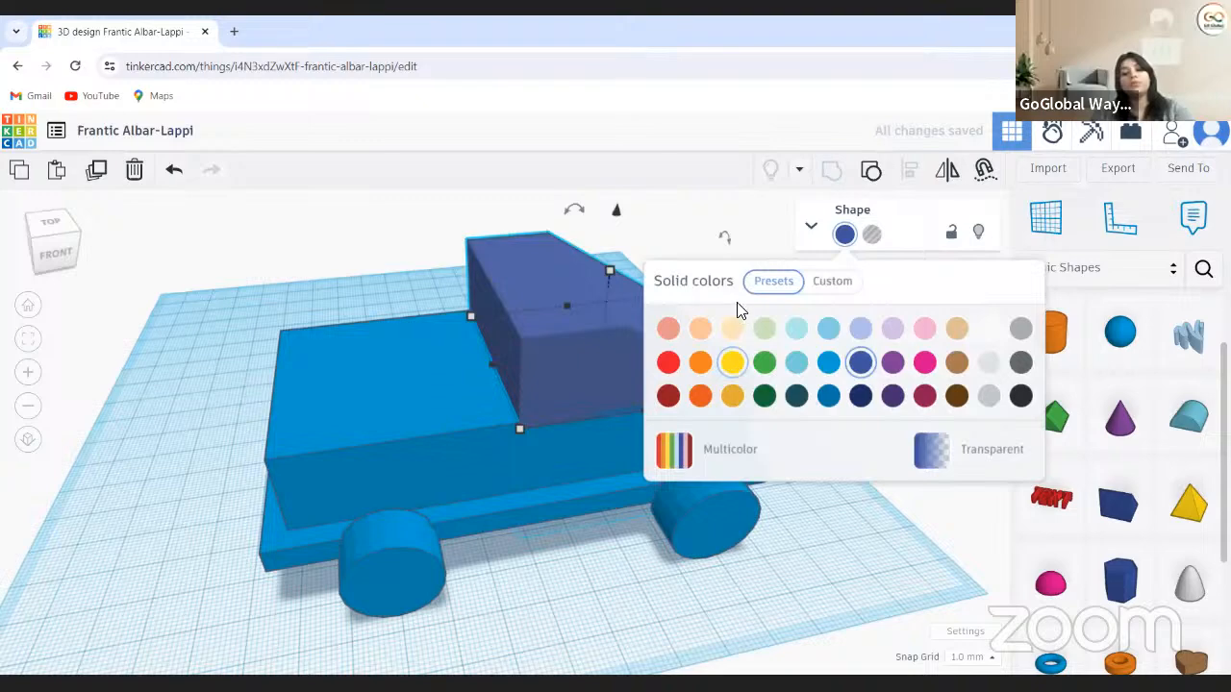
left_click(732, 361)
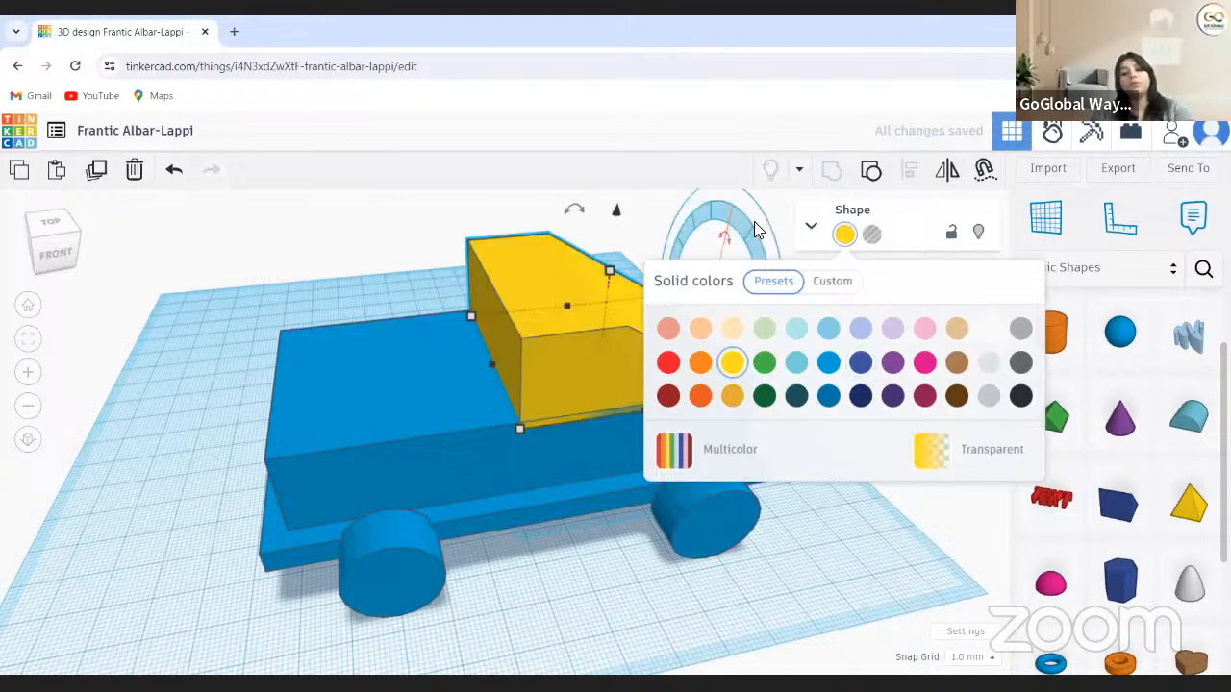
left_click(613, 544)
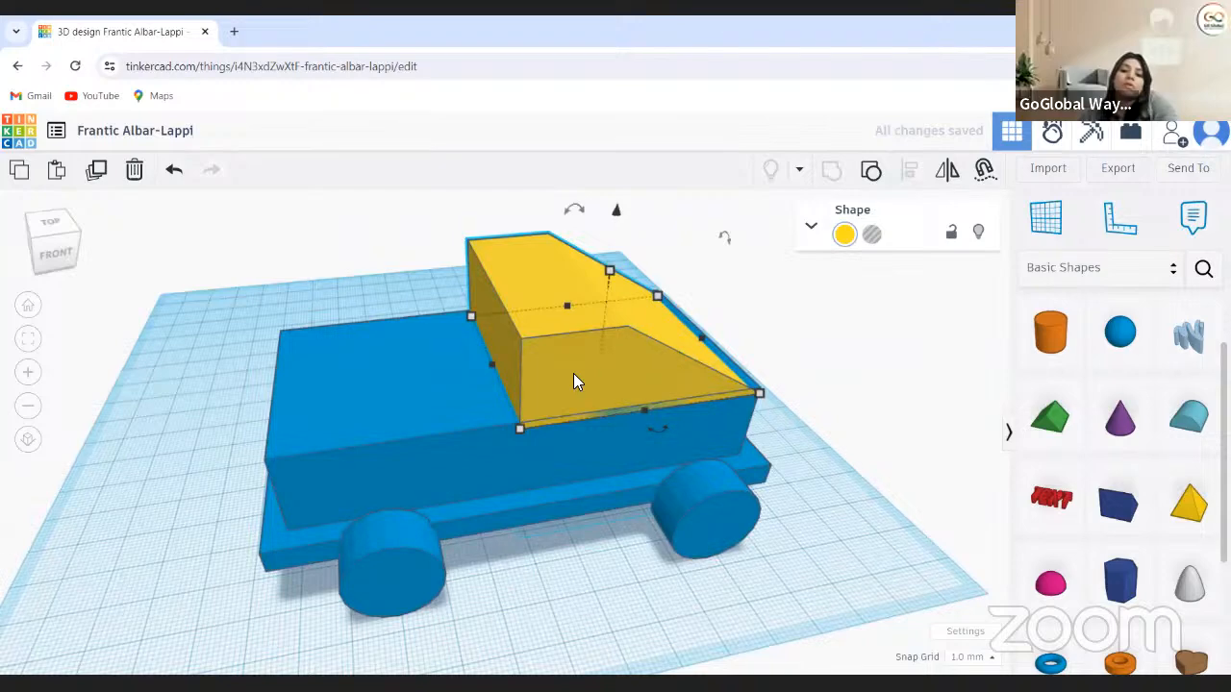
Duplicate the yellow cabin shape onto the empty end of the car body and rotate the copy 180° horizontally
left_click_drag(573, 377, 349, 403, "alt")
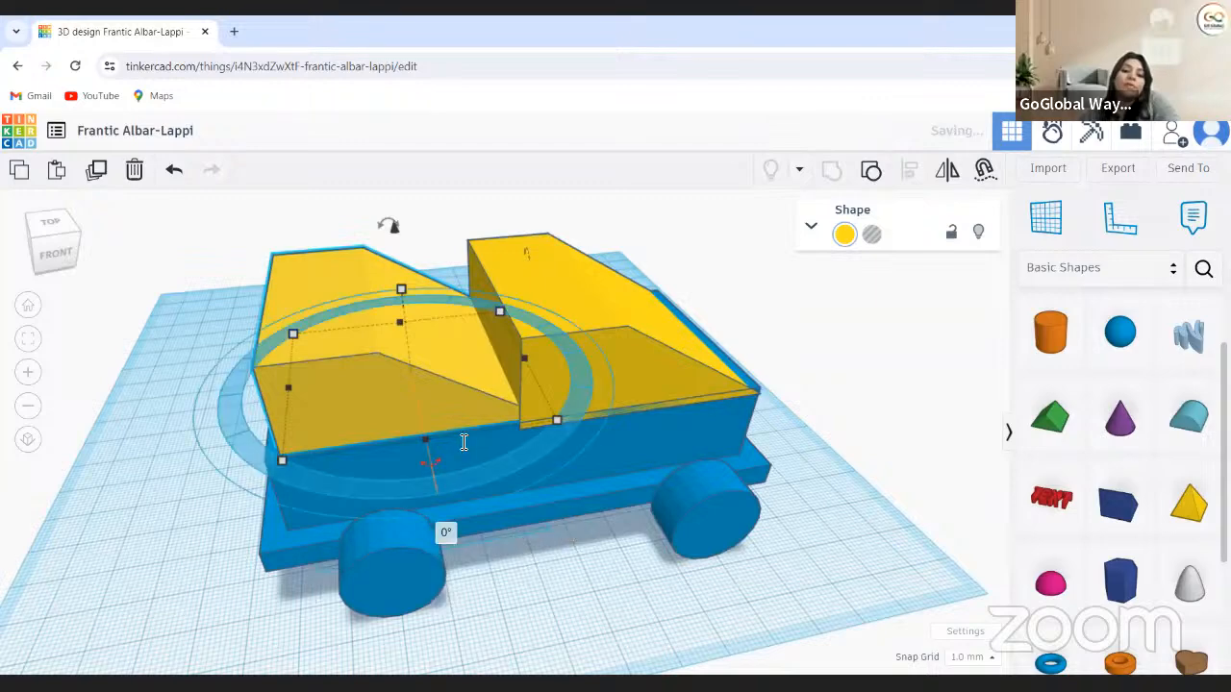
left_click(444, 532)
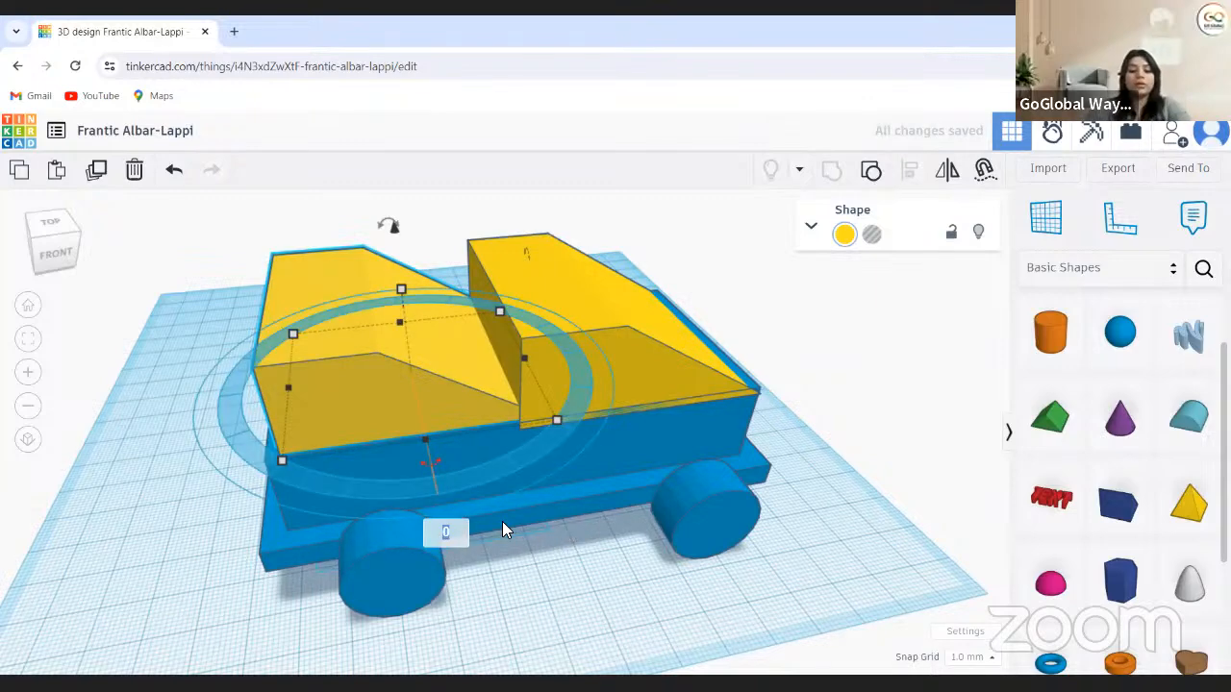
key("BackSpace")
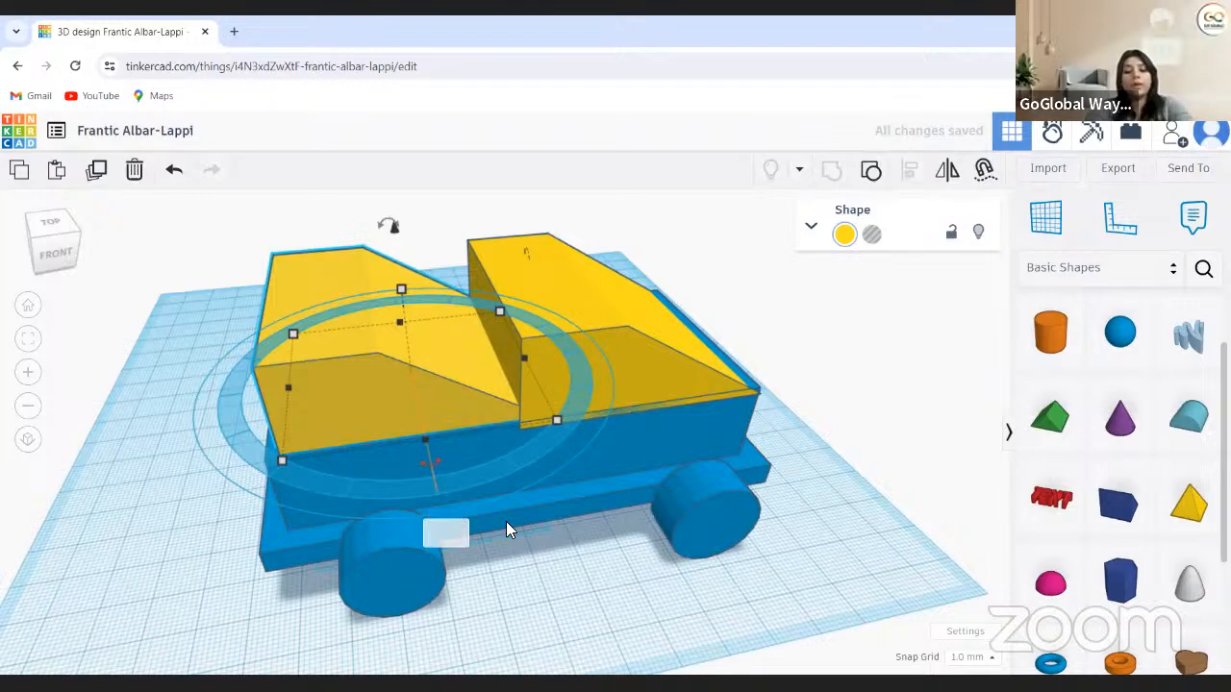
type("180")
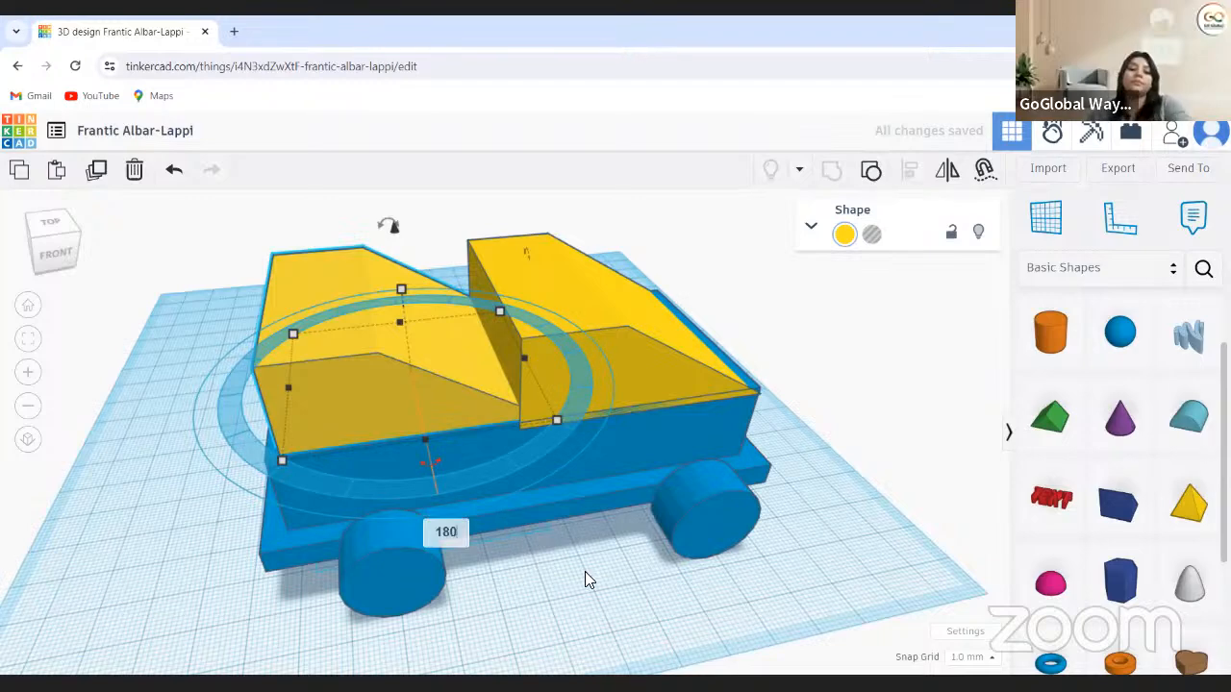
key("Return")
left_click(462, 374)
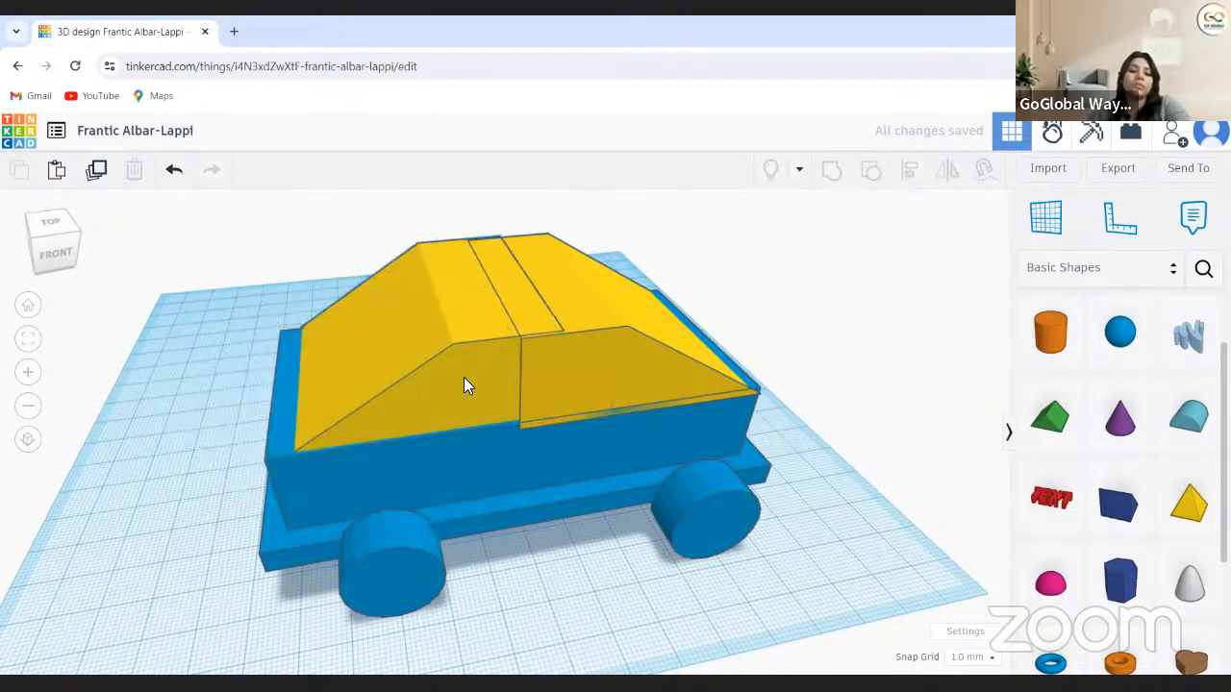
Move the rotated cabin copy about 6 mm along the body, away from the original half, and 1 mm sideways
left_click(461, 386)
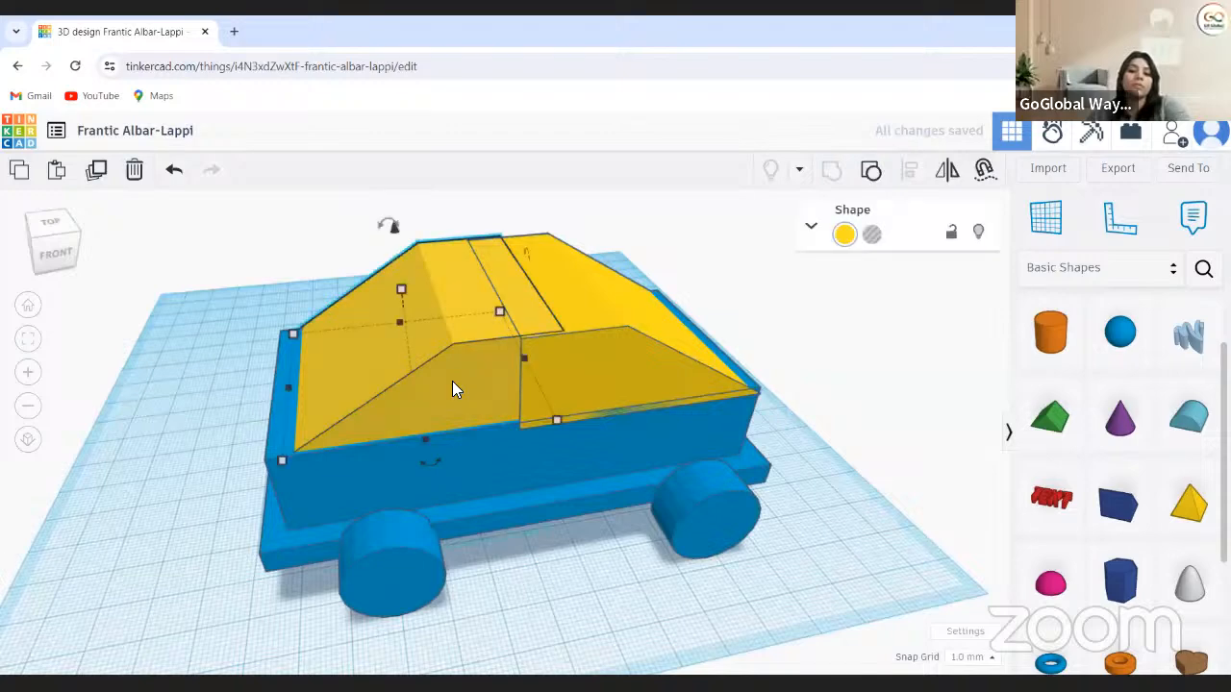
left_click_drag(452, 381, 436, 386)
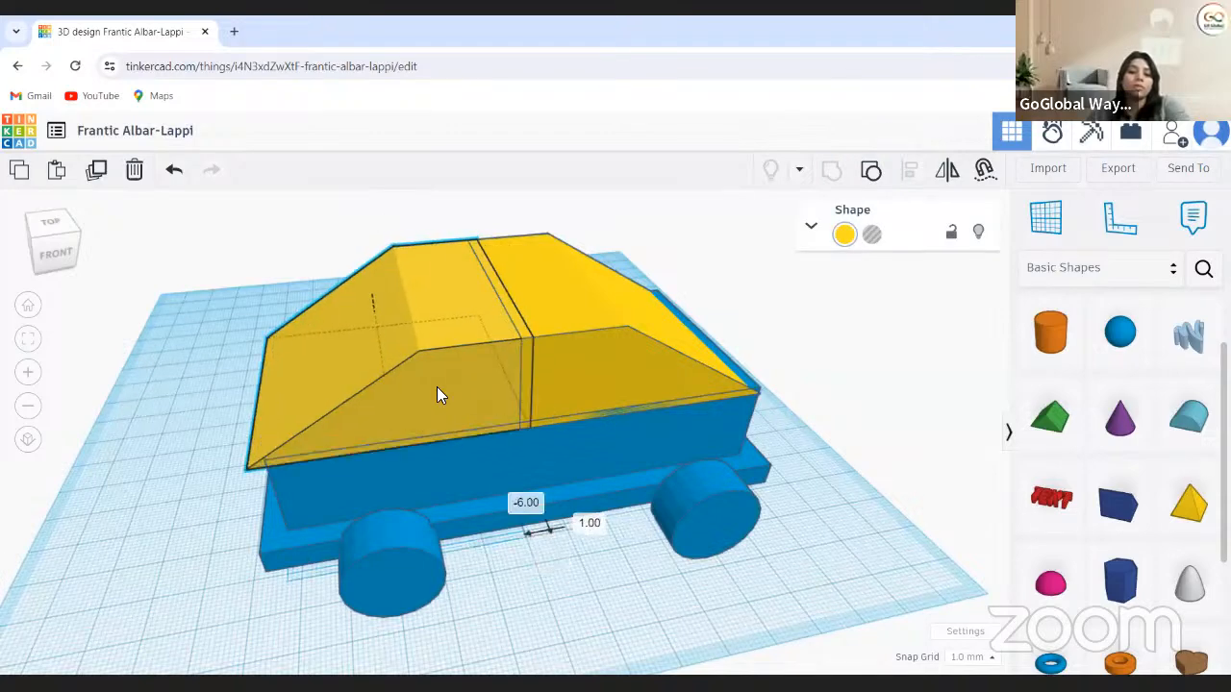
left_click_drag(556, 543, 557, 544)
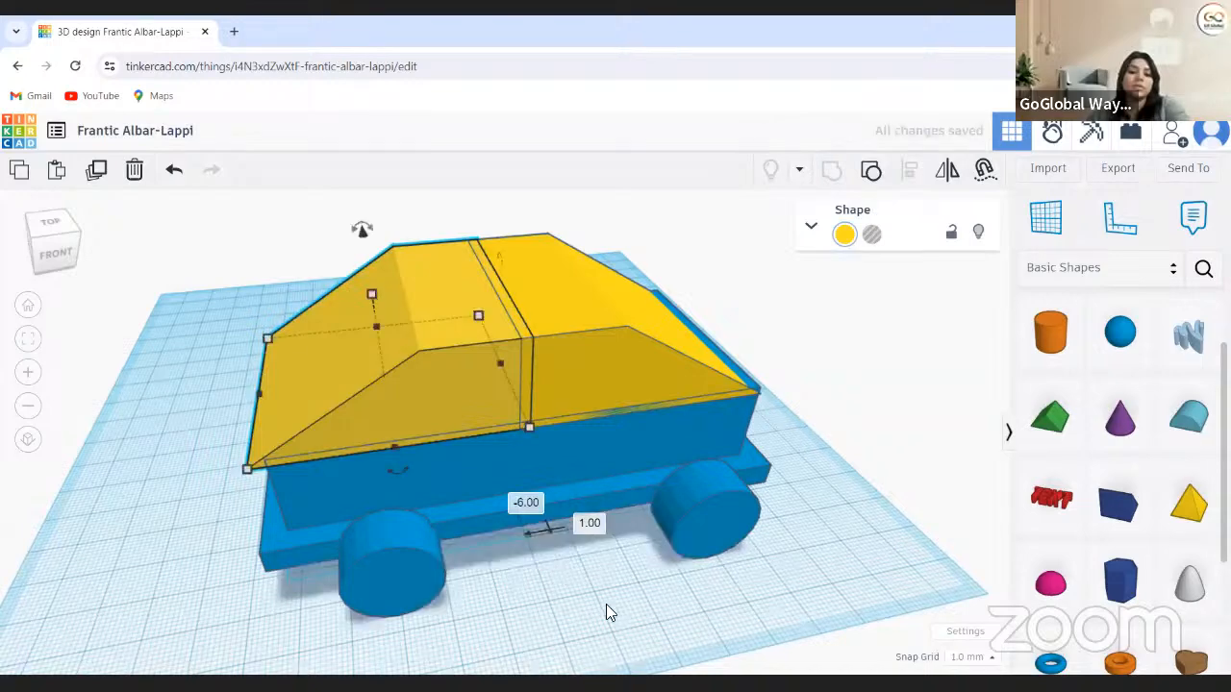
left_click(607, 607)
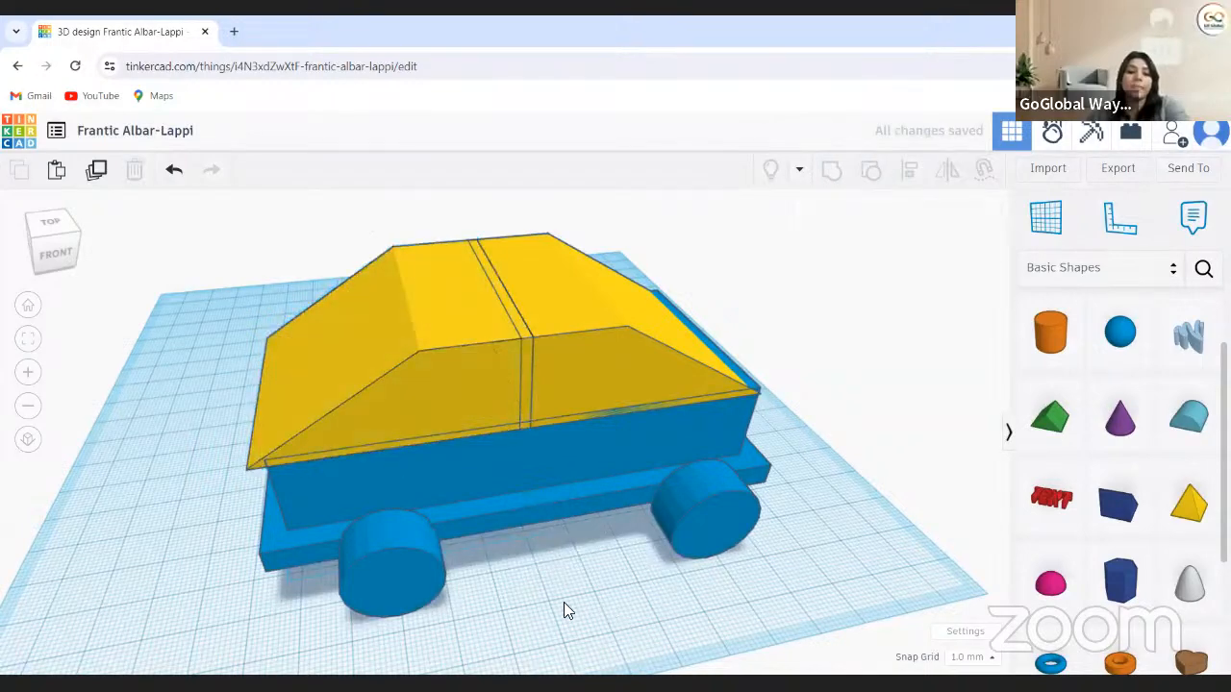
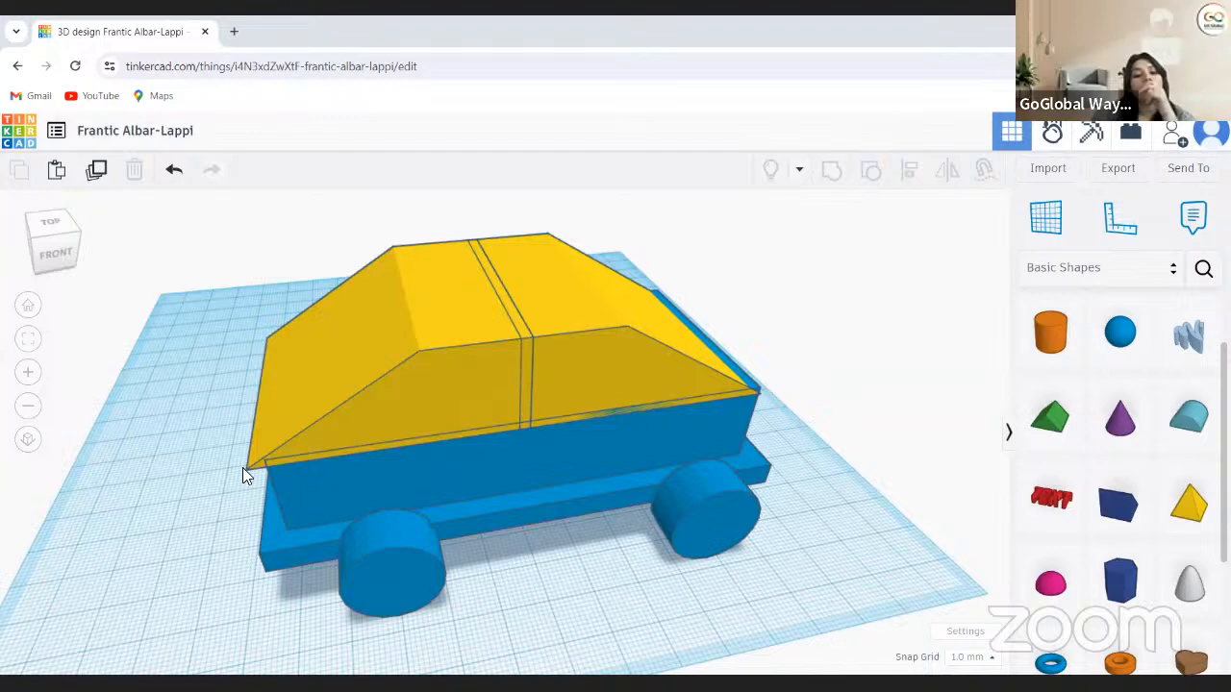
Shorten the left-hand cabin half to 24 mm along the car body and turn it into a hole
left_click(267, 463)
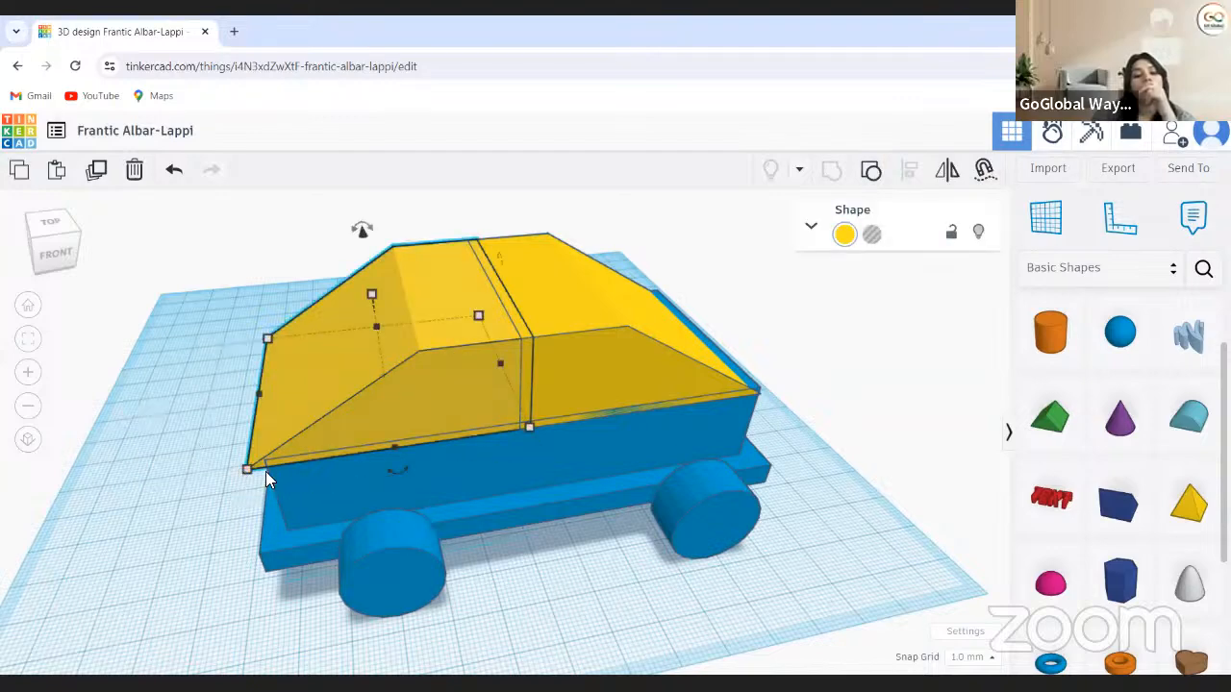
left_click_drag(265, 473, 403, 447)
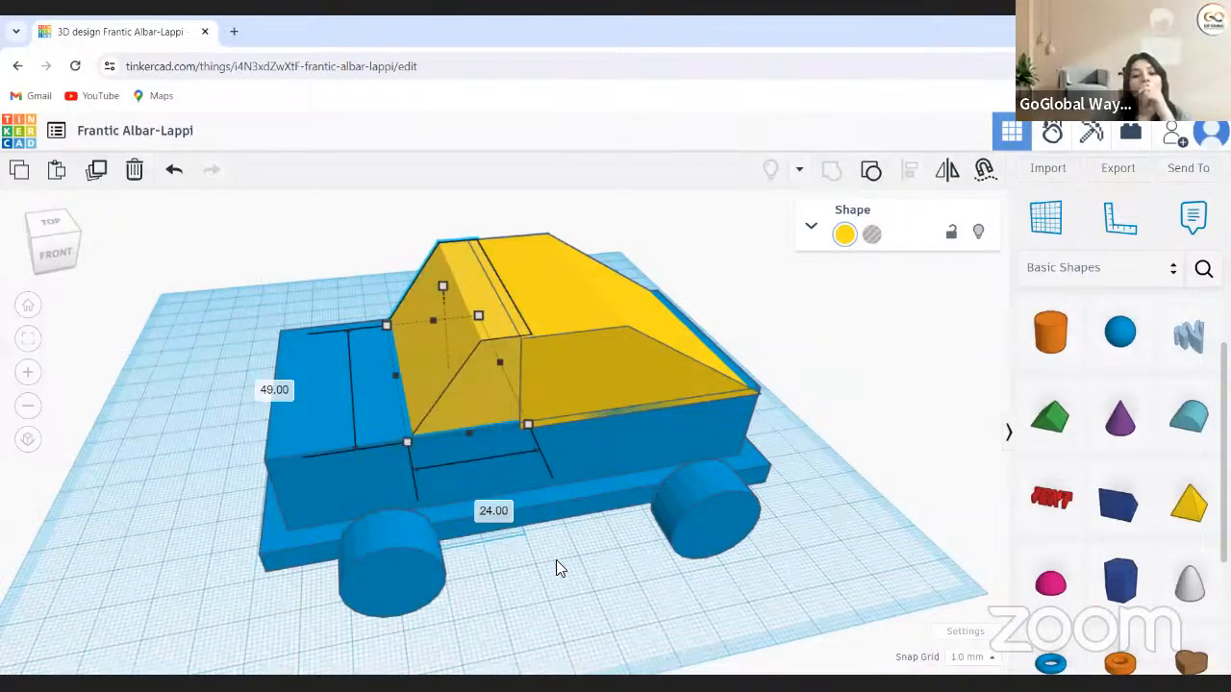
left_click(544, 604)
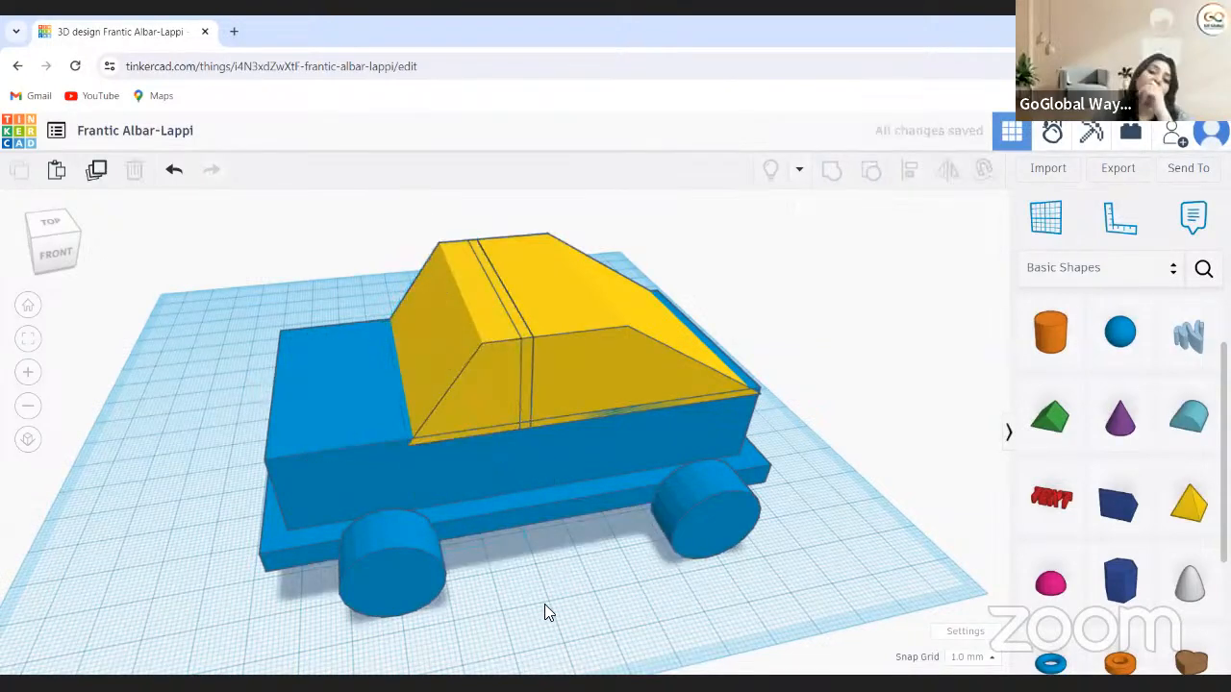
left_click(462, 356)
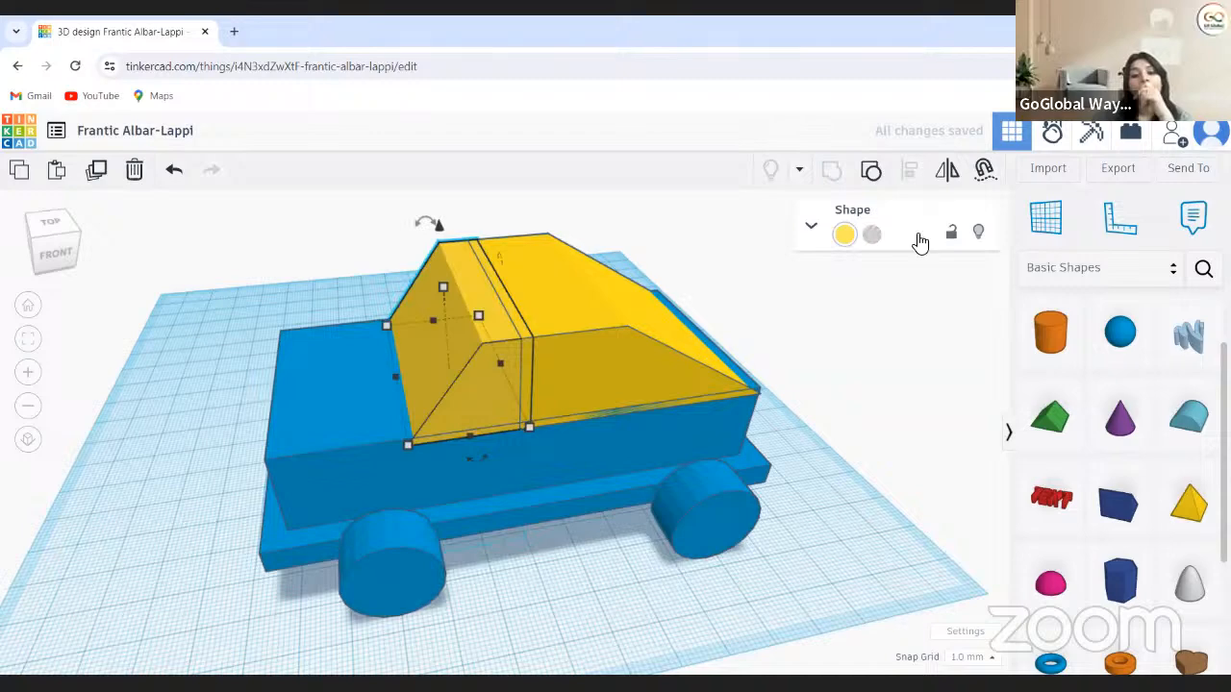
left_click(872, 234)
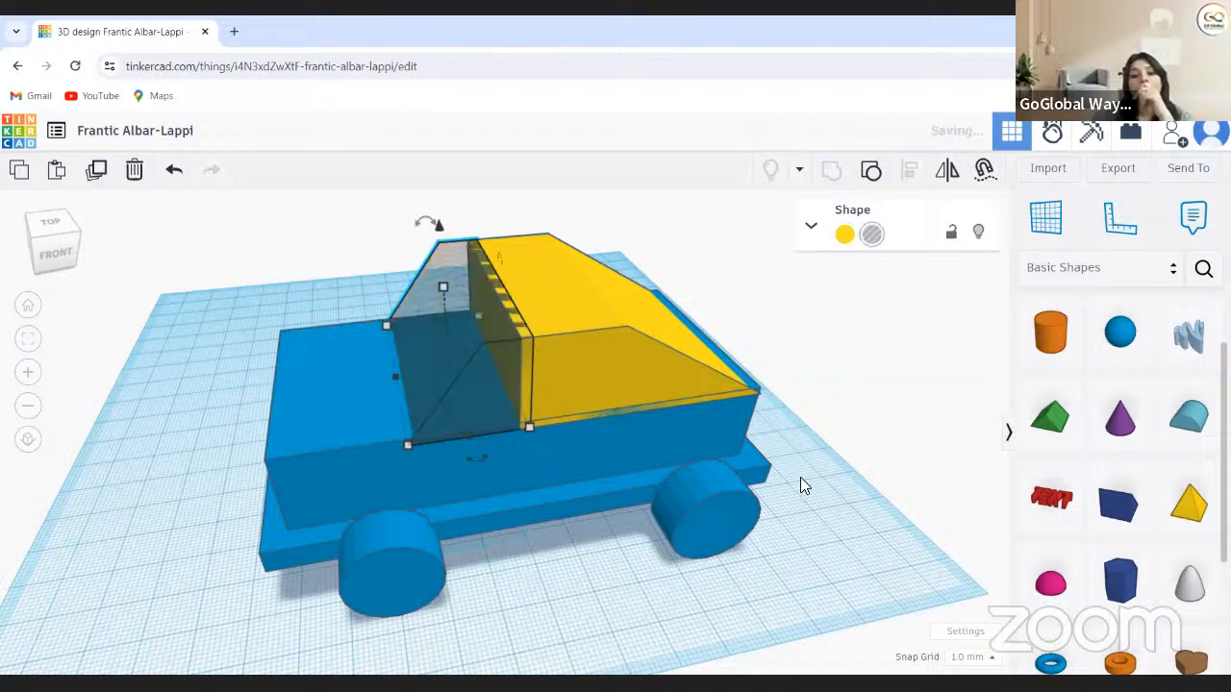
left_click(778, 571)
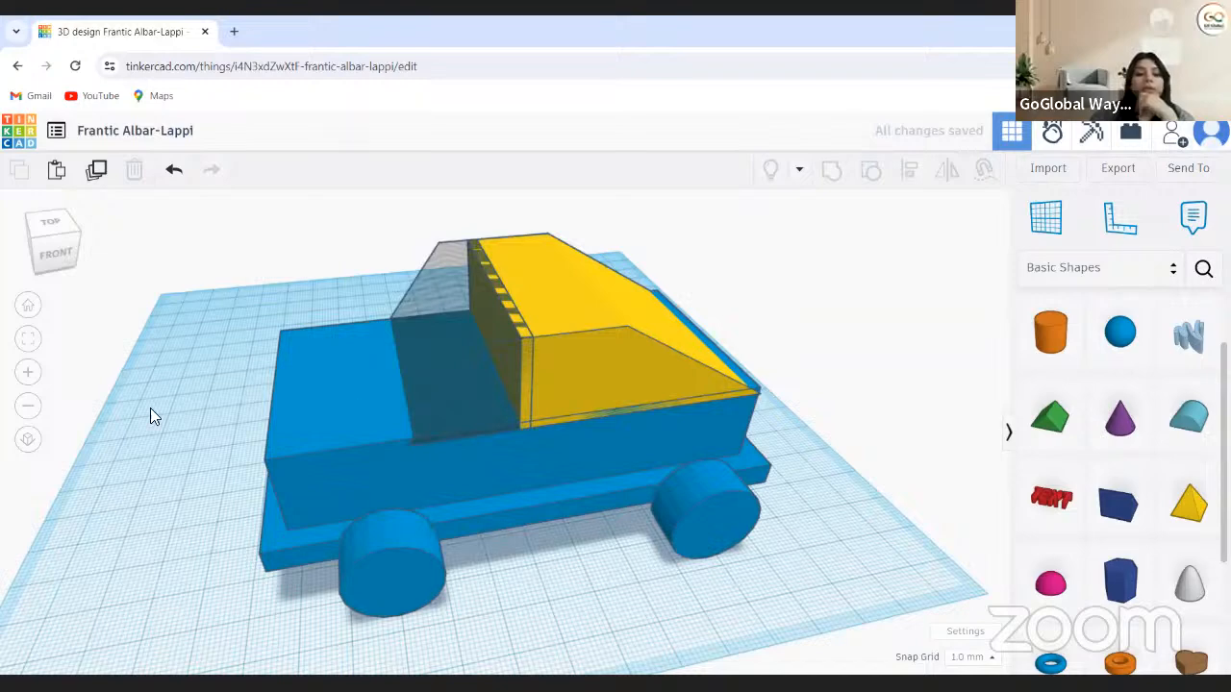
Shorten the solid yellow cabin half to 29 mm along the car body, keeping its sloped end inward from the body's end
scroll(236, 400, "down", 2)
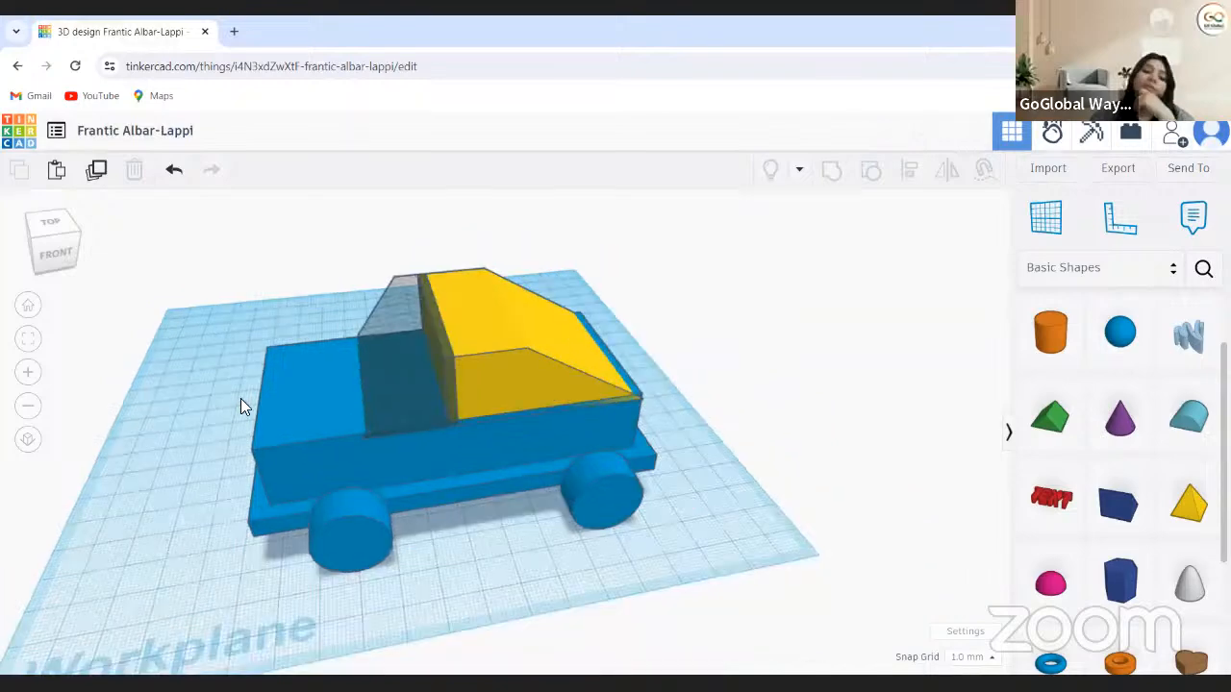
middle_click_drag(252, 538, 286, 543)
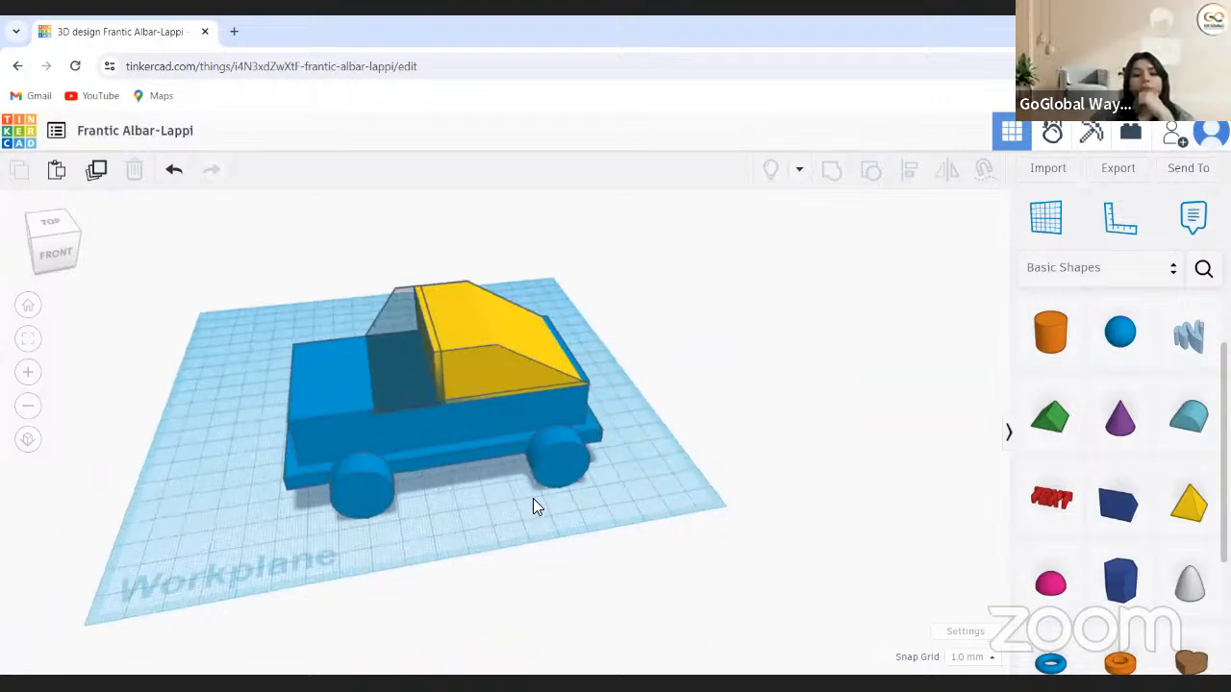
left_click(586, 386)
left_click_drag(579, 383, 524, 394)
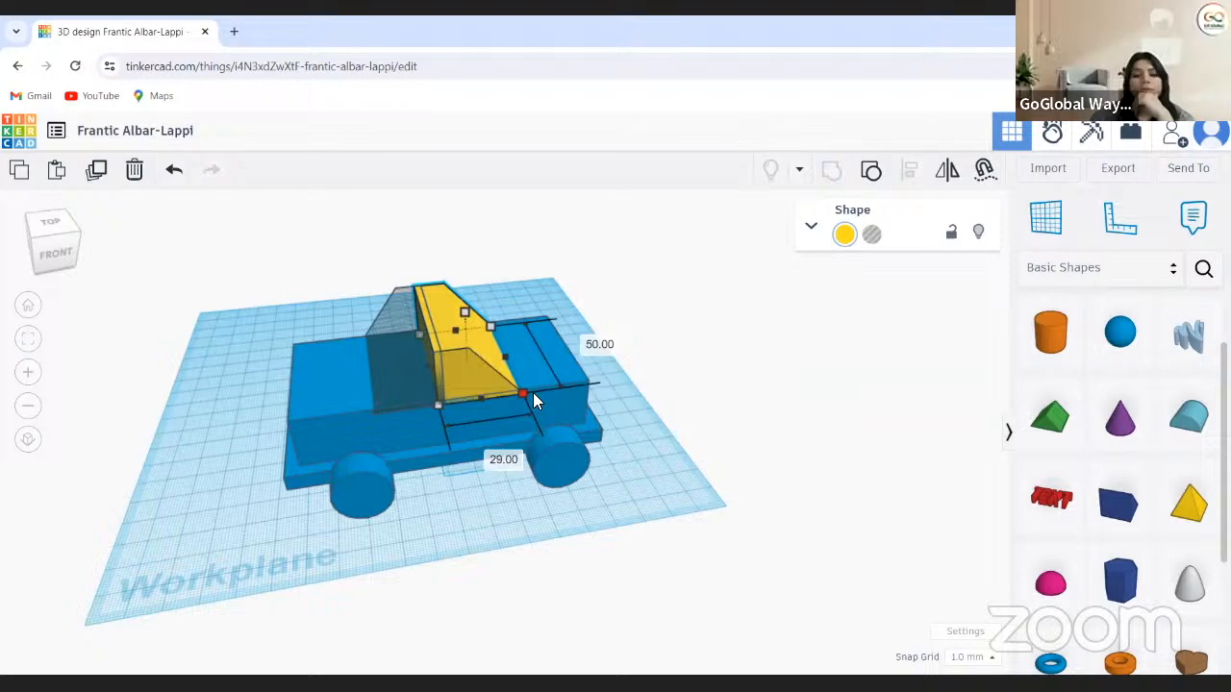
left_click(492, 582)
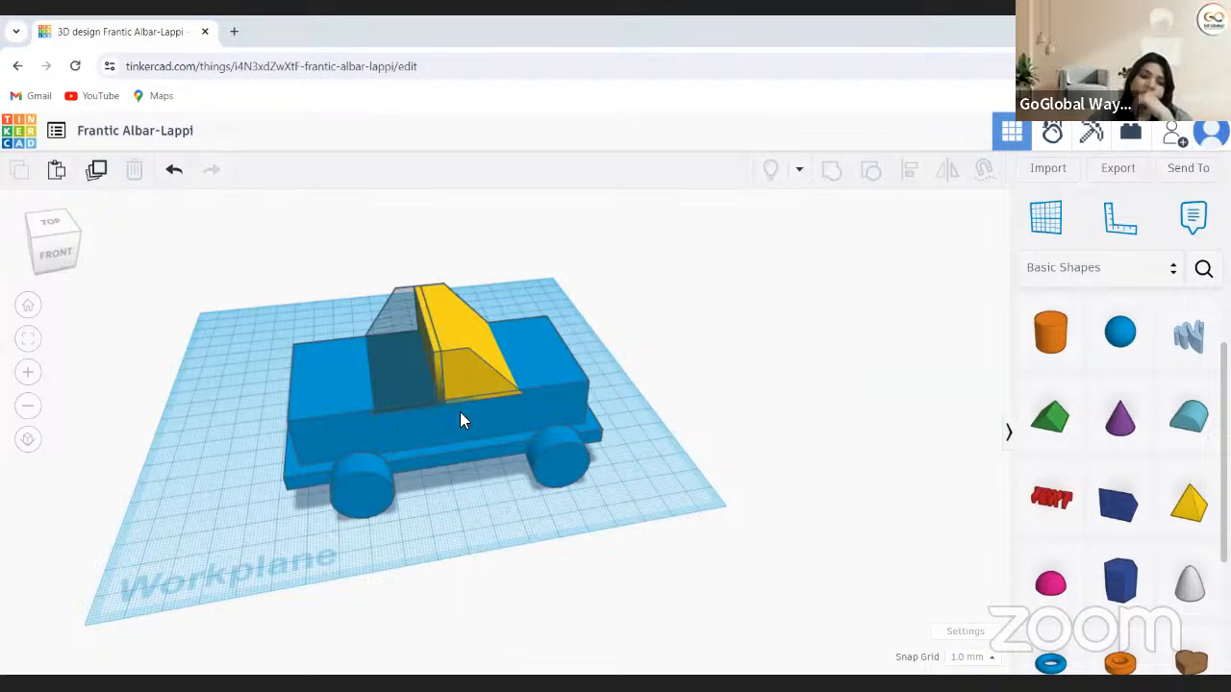
Lengthen the hole half of the cabin to 28 mm and the solid yellow half to 31 mm
scroll(460, 411, "up", 2)
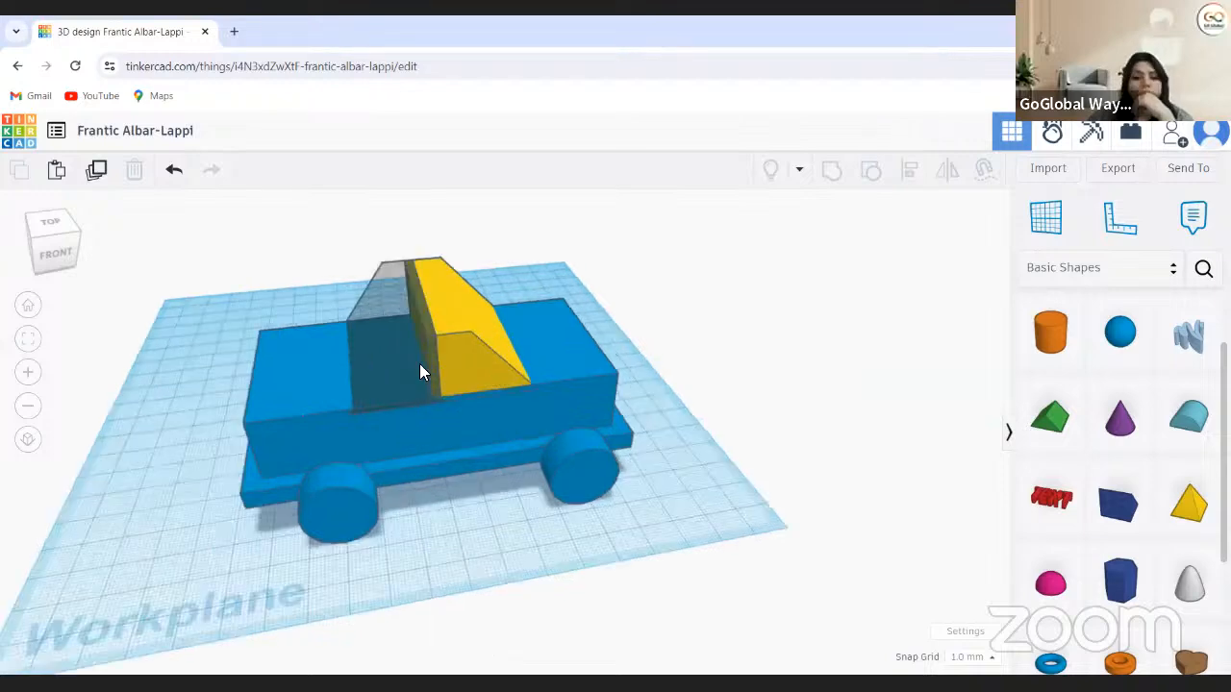
scroll(419, 364, "down", 1)
left_click(355, 413)
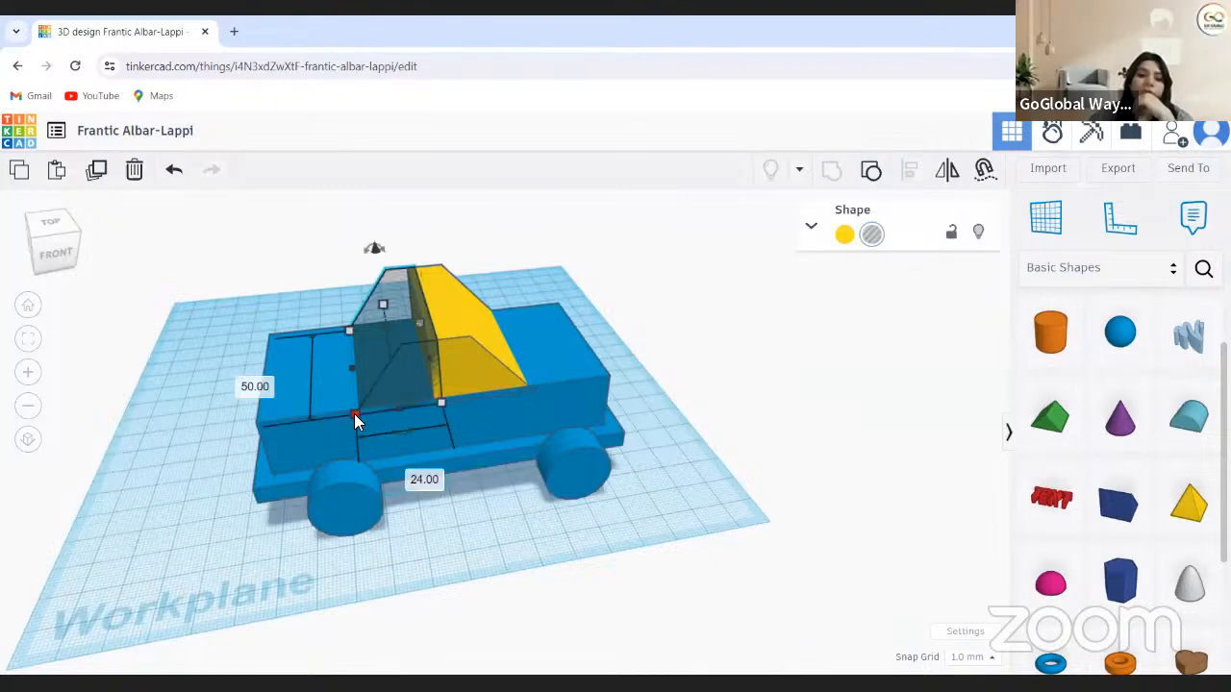
left_click_drag(346, 417, 339, 421)
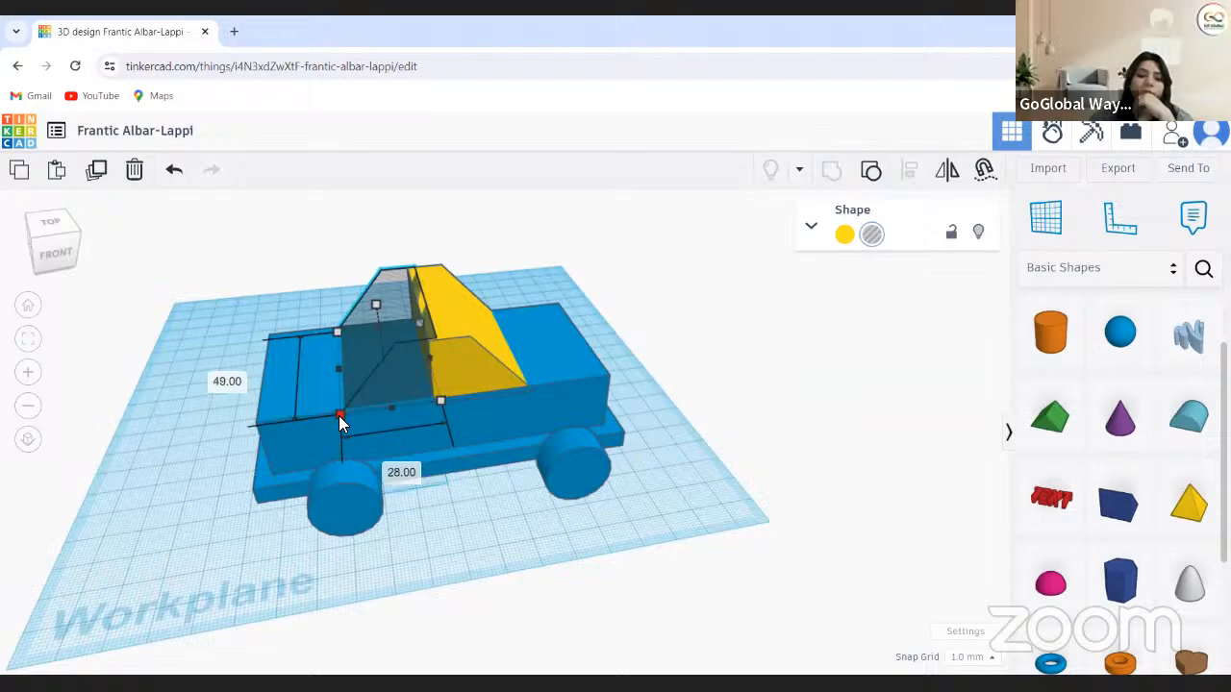
left_click(500, 382)
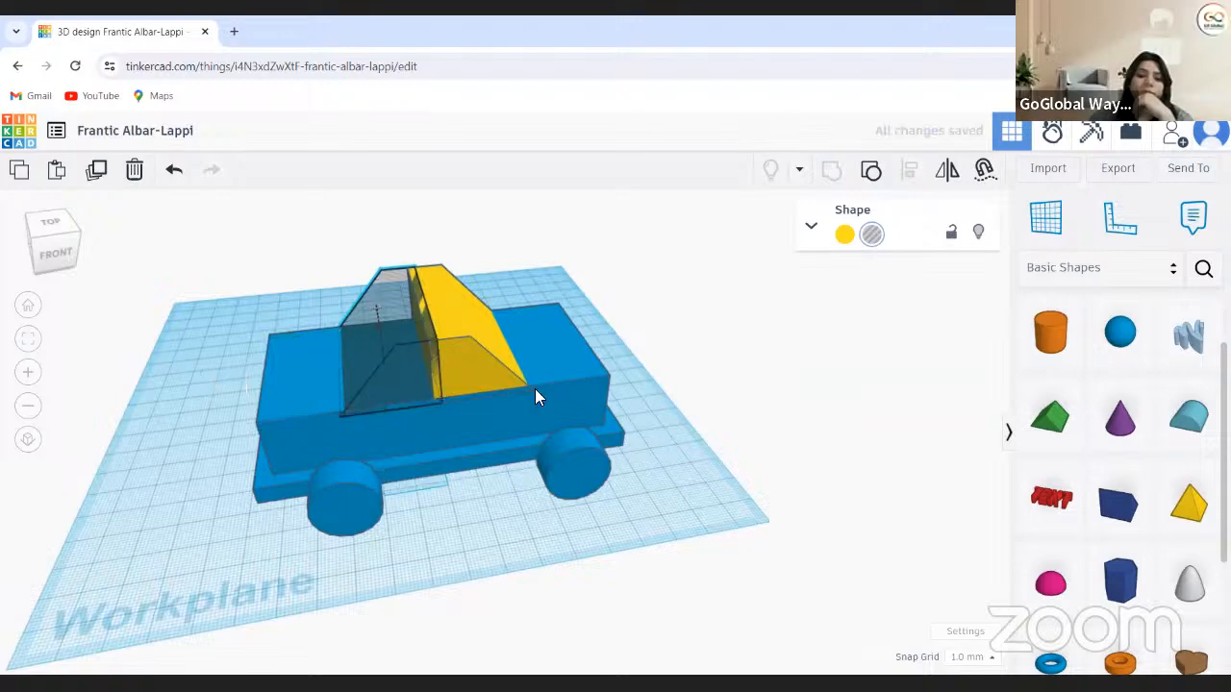
left_click(535, 389)
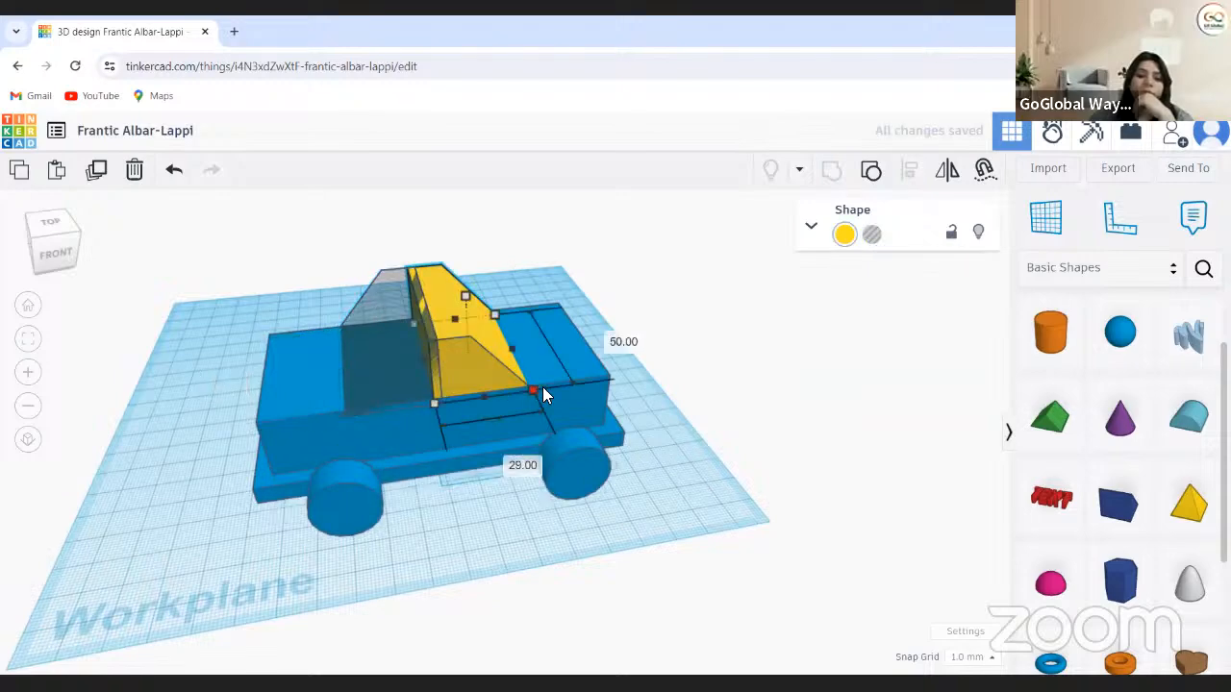
left_click_drag(542, 394, 568, 385)
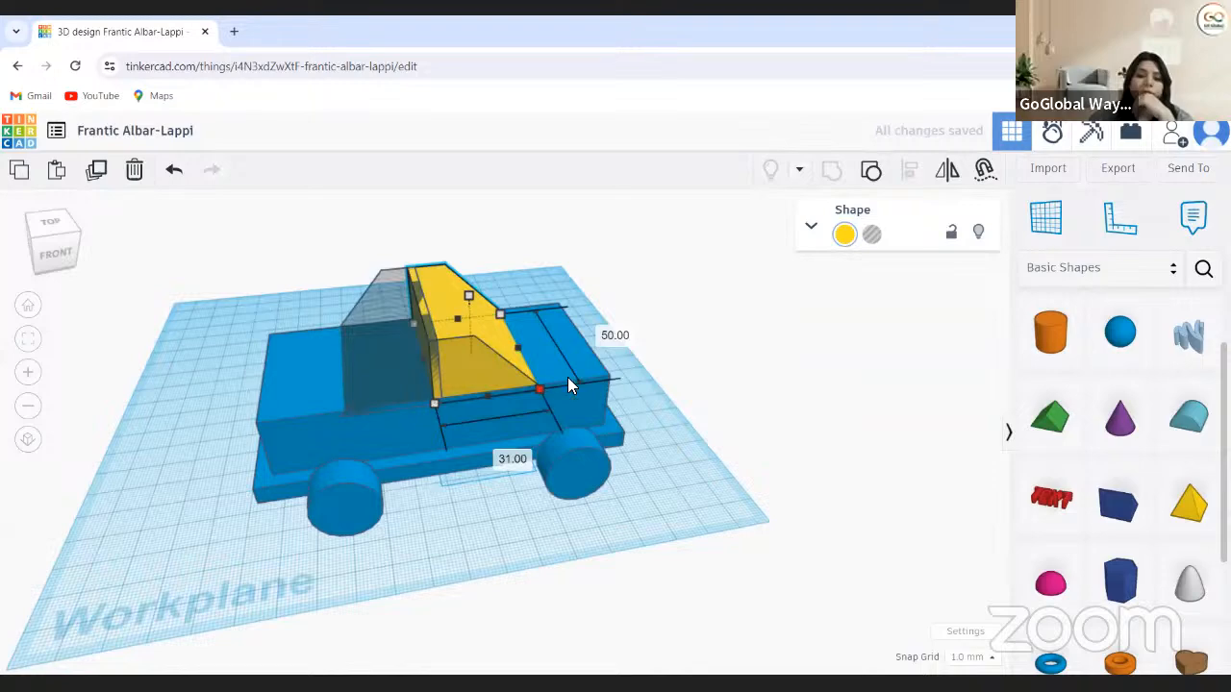
left_click(619, 340)
Lower both the solid yellow half and the hole half of the cabin to a height of 15 mm
left_click(461, 292)
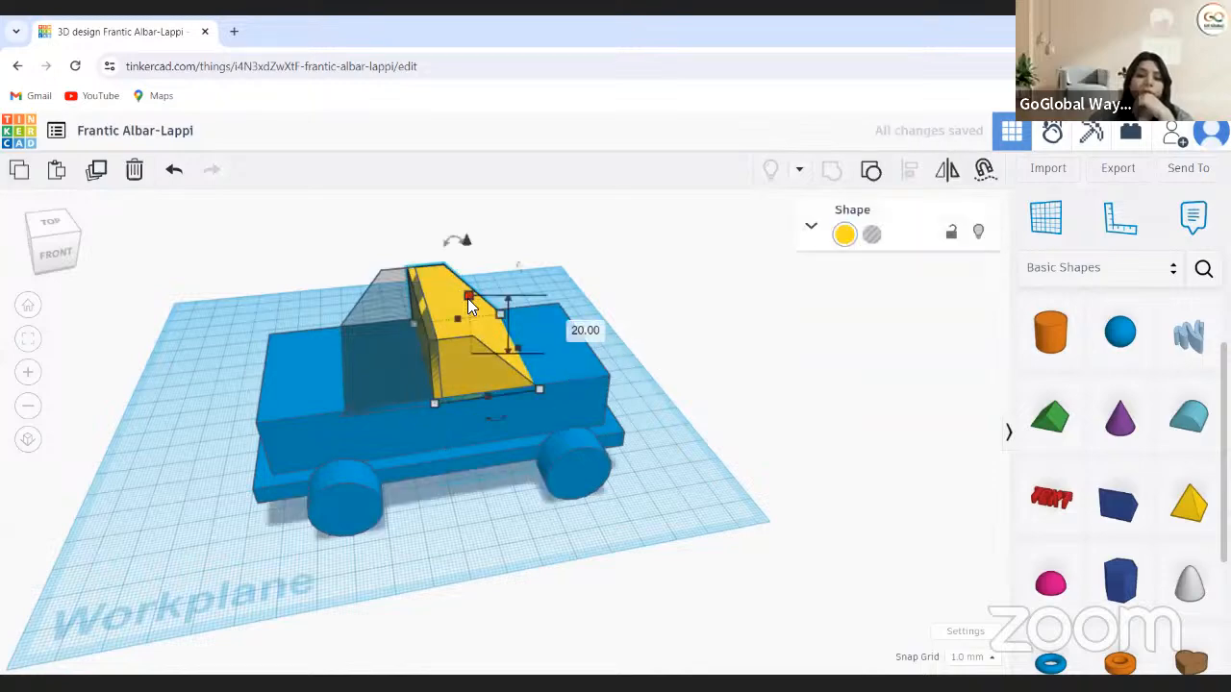
left_click_drag(467, 298, 467, 318)
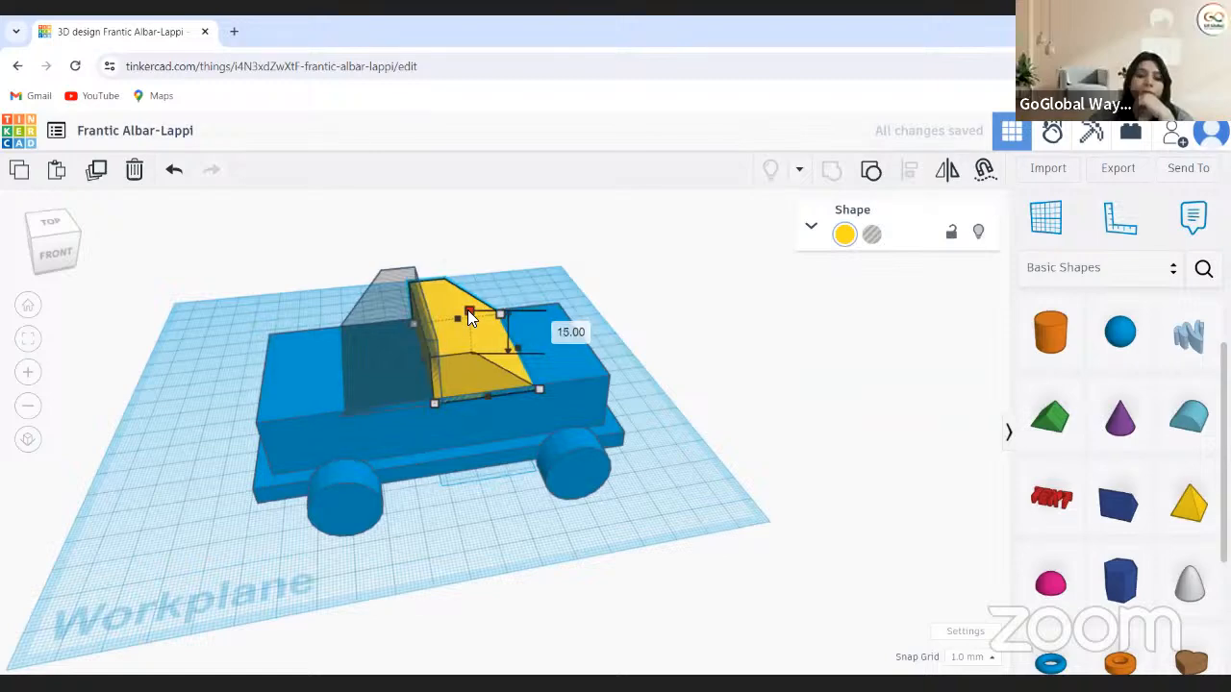
left_click(415, 314)
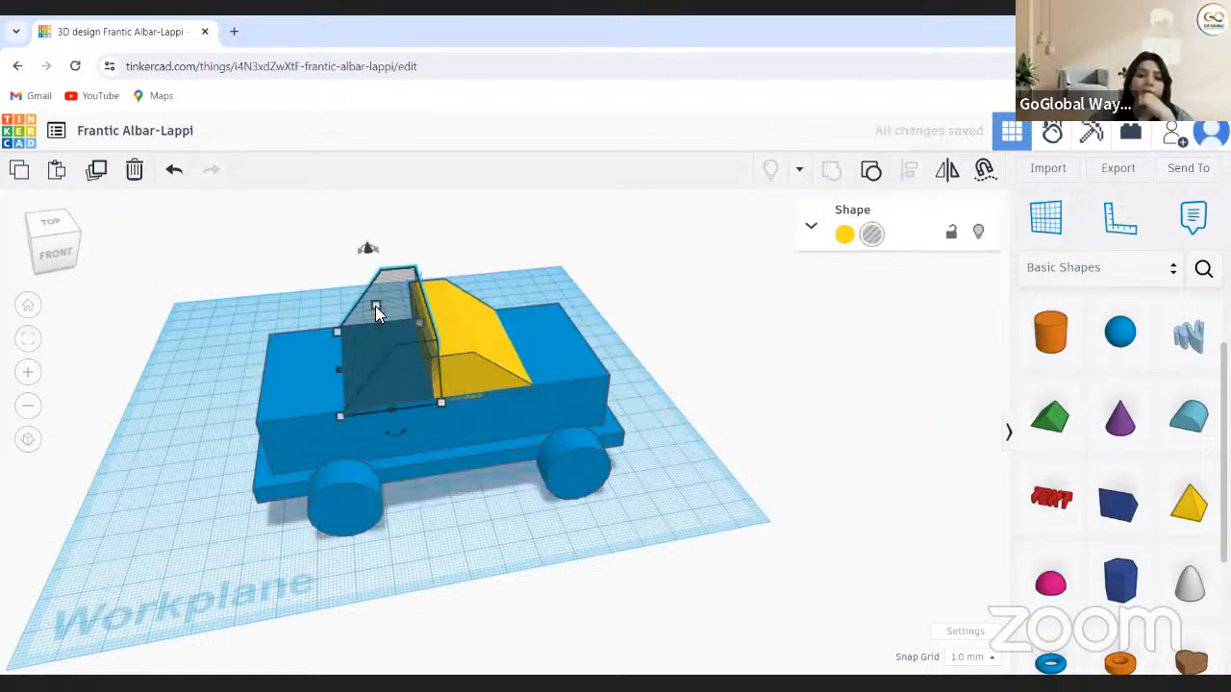
left_click_drag(376, 309, 377, 320)
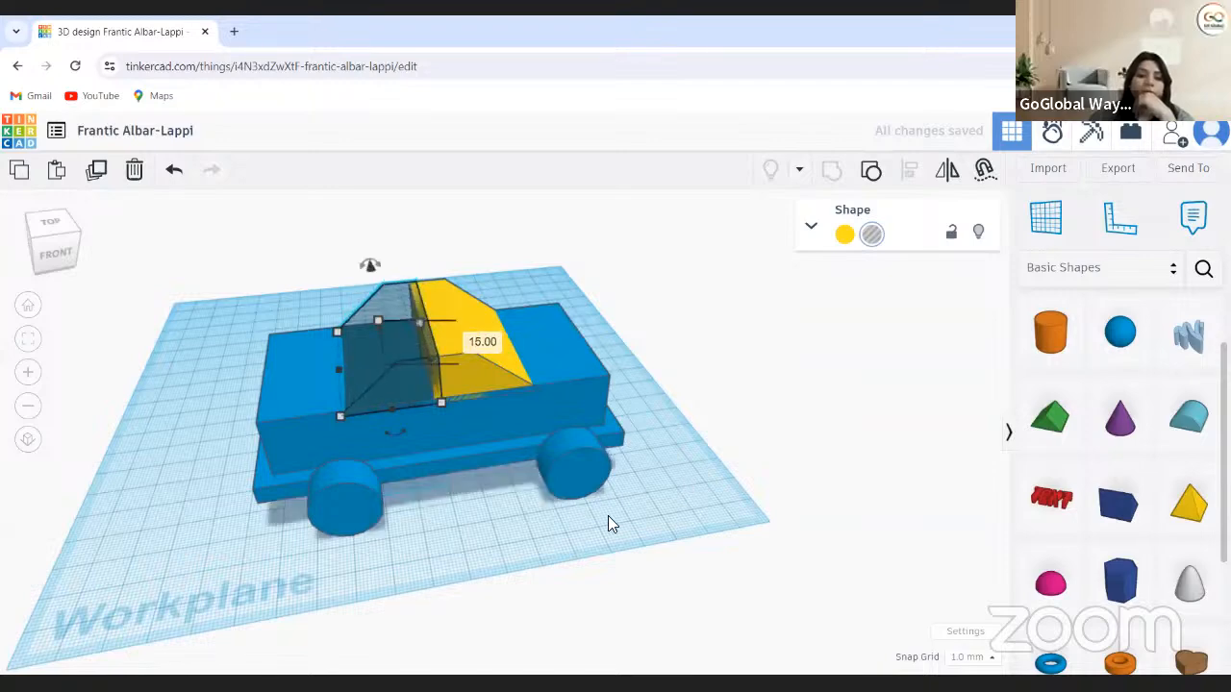
left_click(473, 498)
Extend the yellow cabin half slightly further along the body and lengthen the hole half to 31 mm
right_click_drag(473, 498, 438, 516)
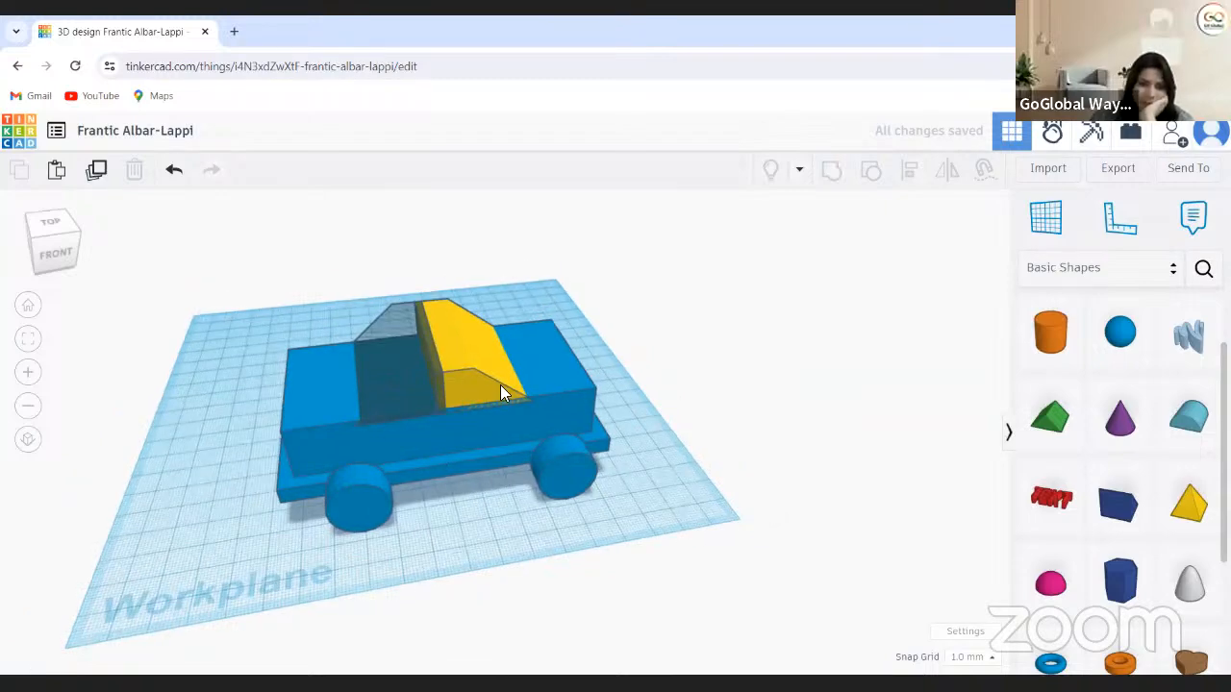
left_click(534, 402)
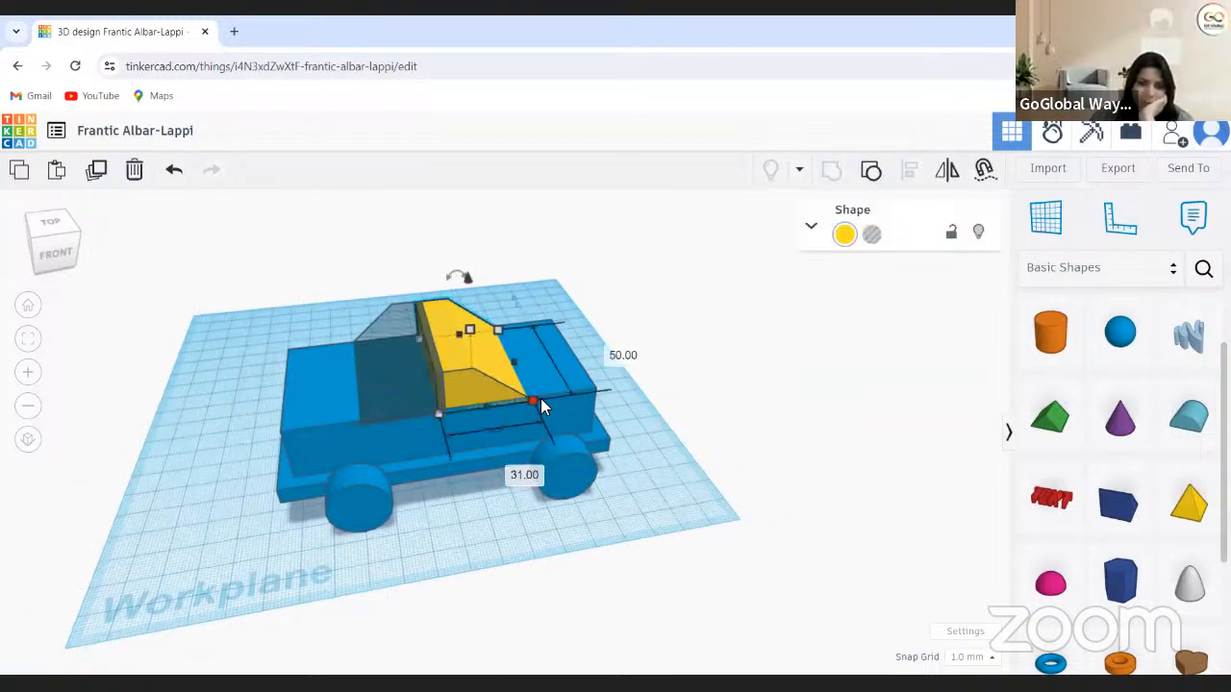
left_click(365, 423)
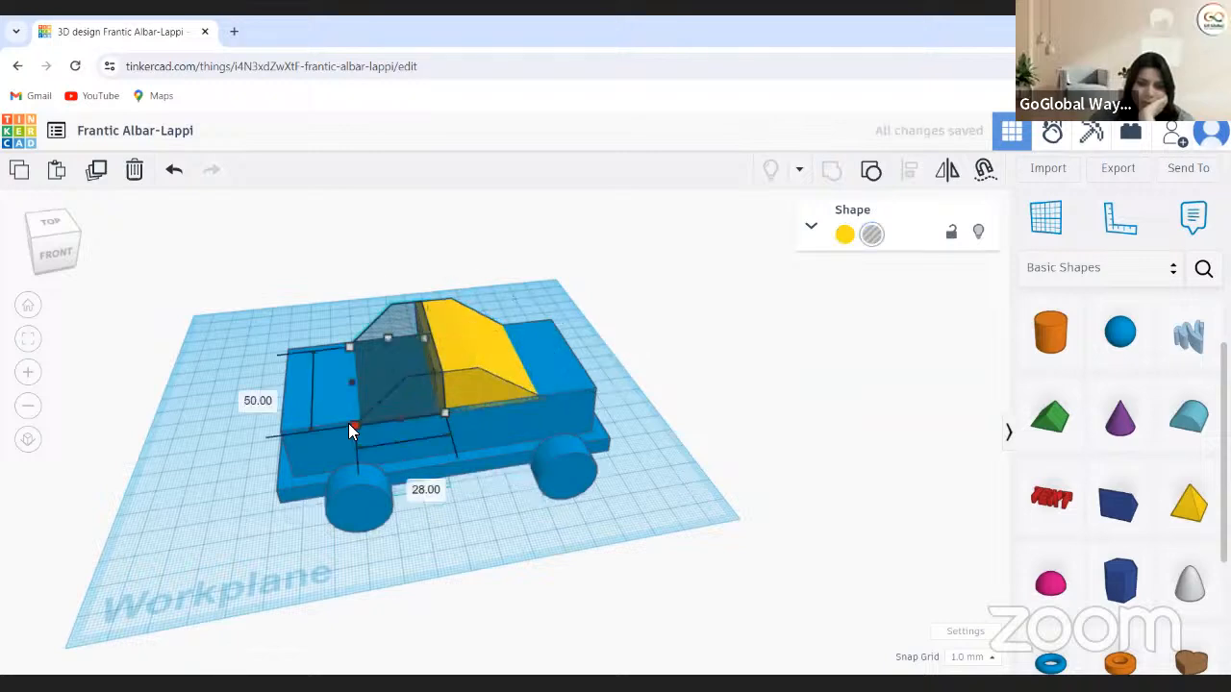
left_click_drag(349, 425, 343, 423)
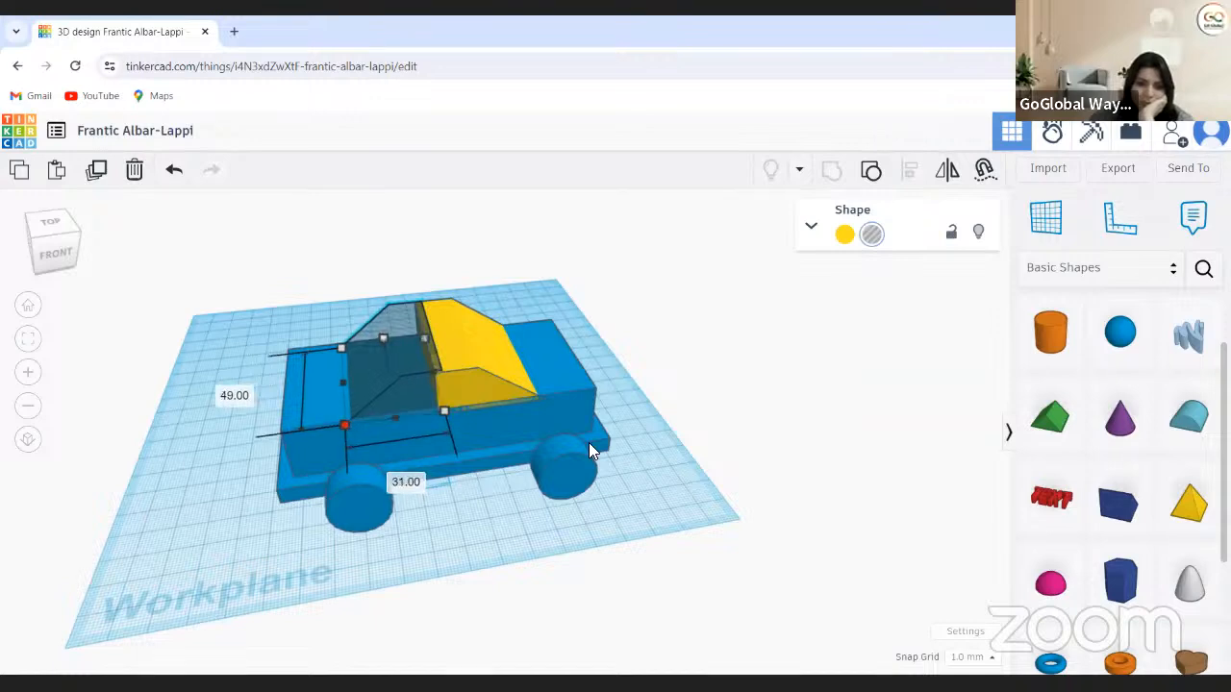
left_click(652, 434)
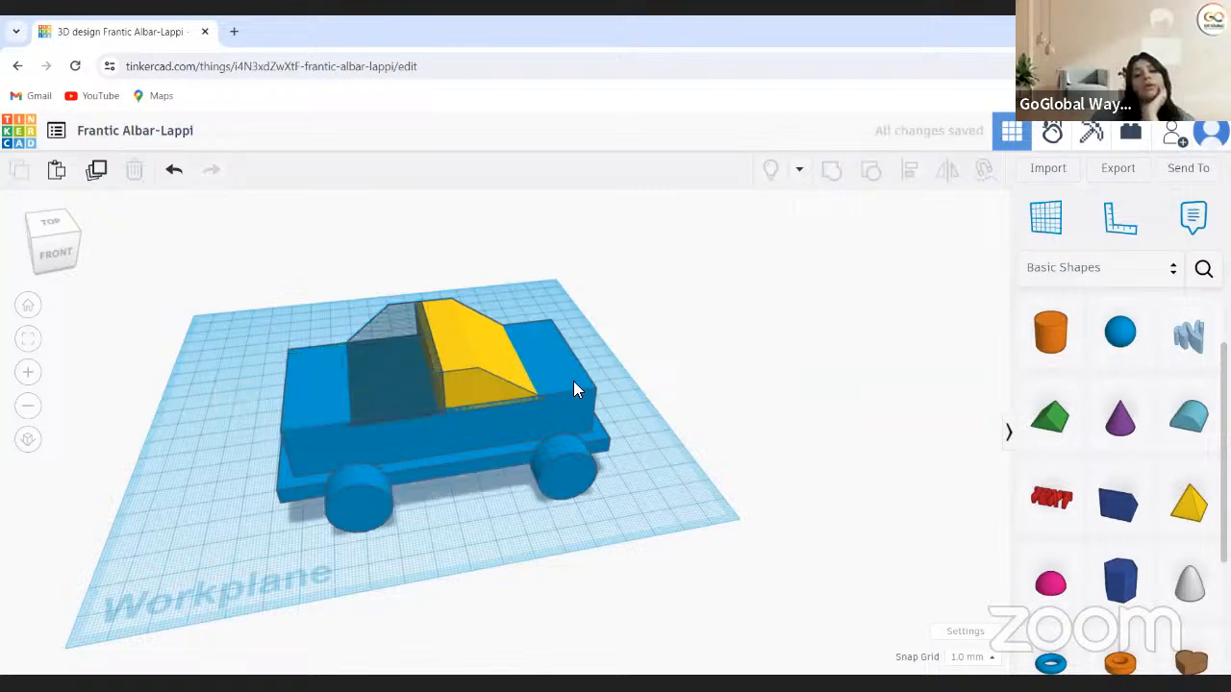
Stretch the blue car body with its wheels at both ends to 134 mm long and 78 mm wide
left_click(573, 384)
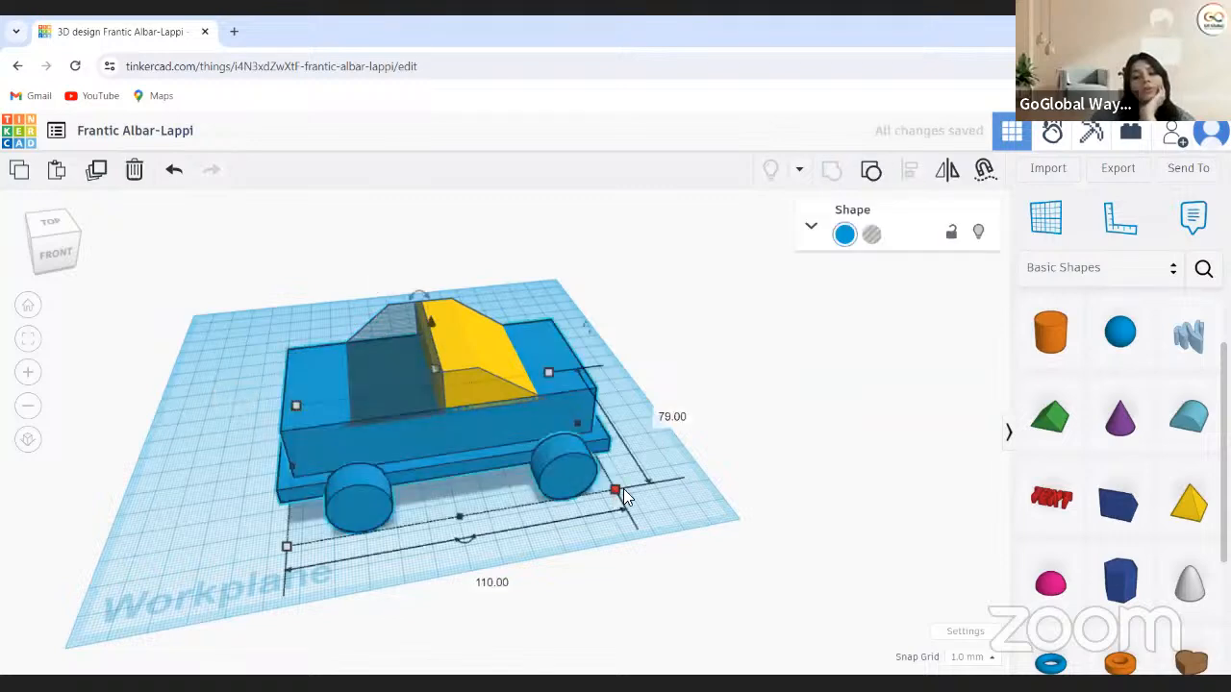
left_click_drag(626, 497, 648, 484)
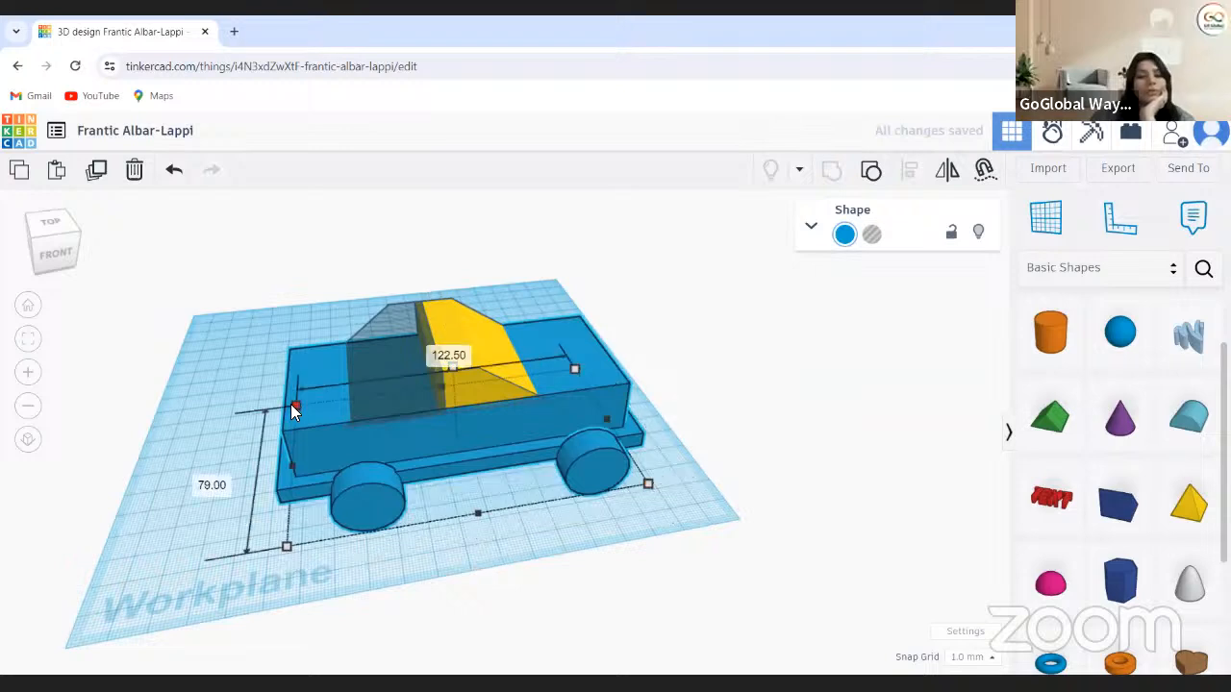
left_click_drag(292, 408, 266, 411)
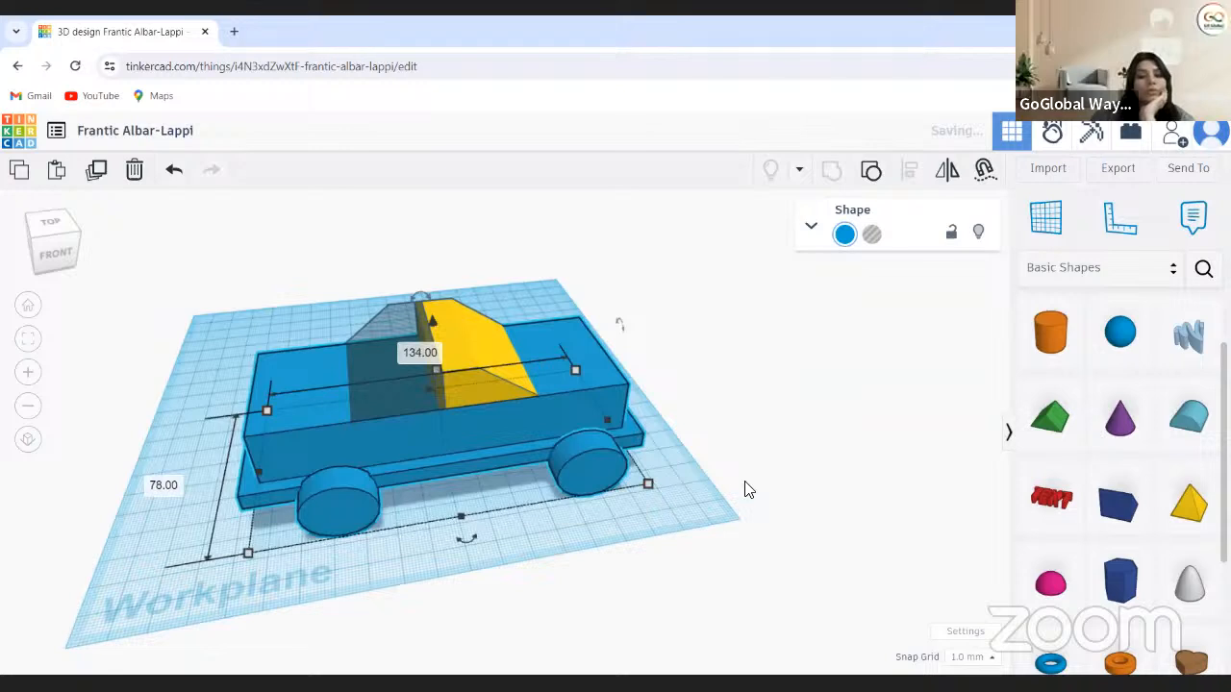
left_click(769, 501)
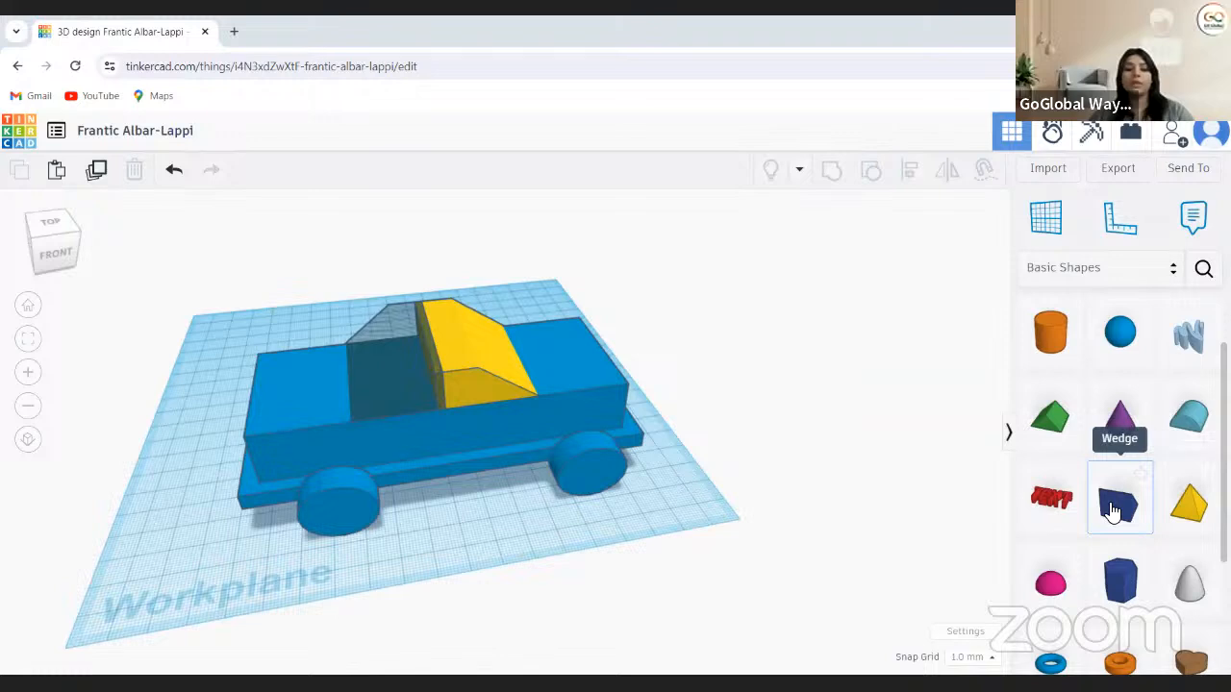
Add a Wedge shape beside the car near its right-hand wheel and raise it above the workplane
scroll(1113, 516, "down", 1)
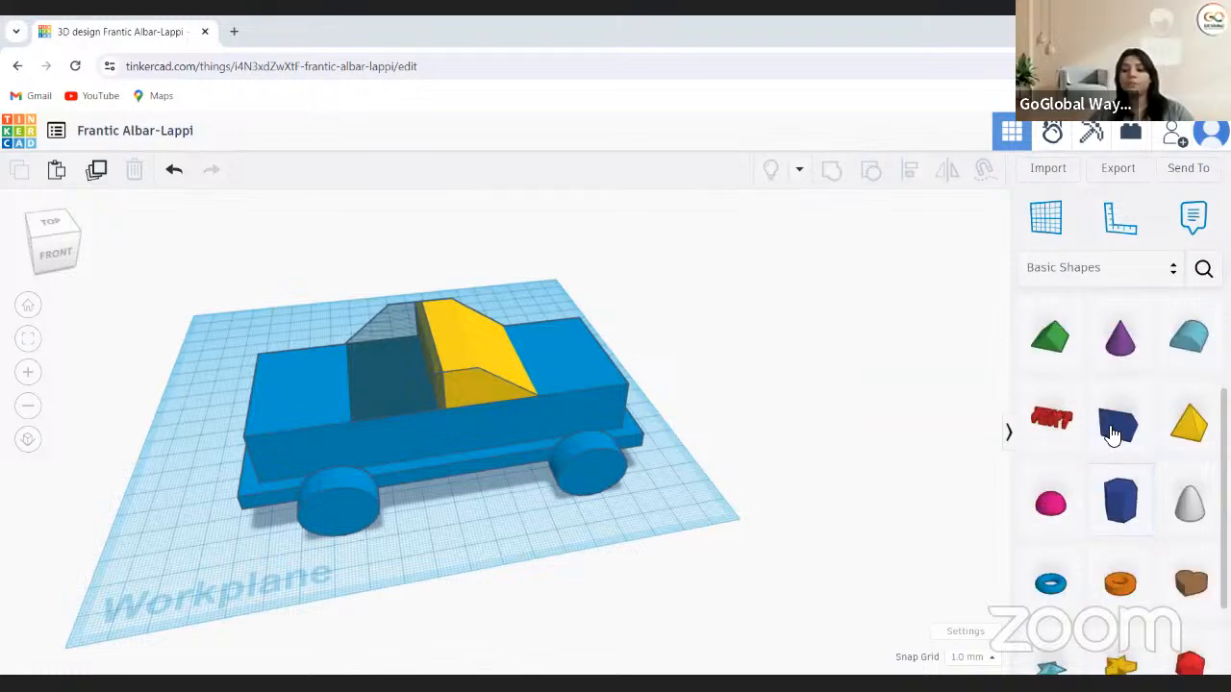
left_click(1112, 434)
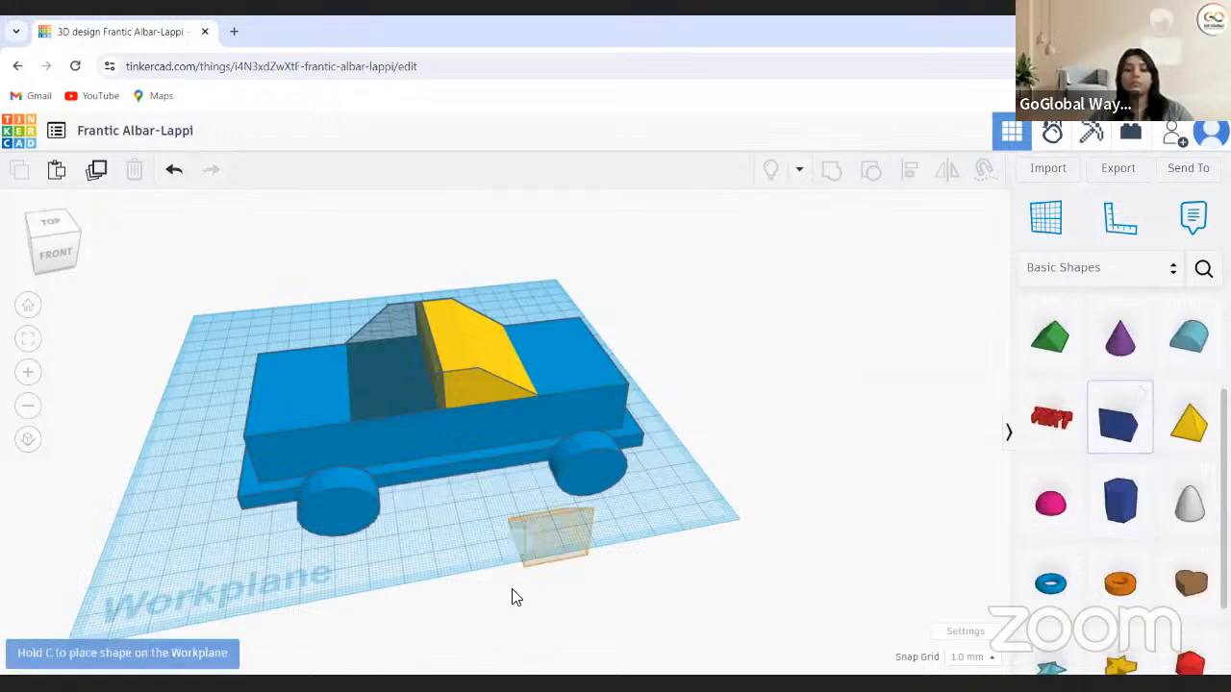
left_click(533, 586)
left_click_drag(550, 447, 615, 379)
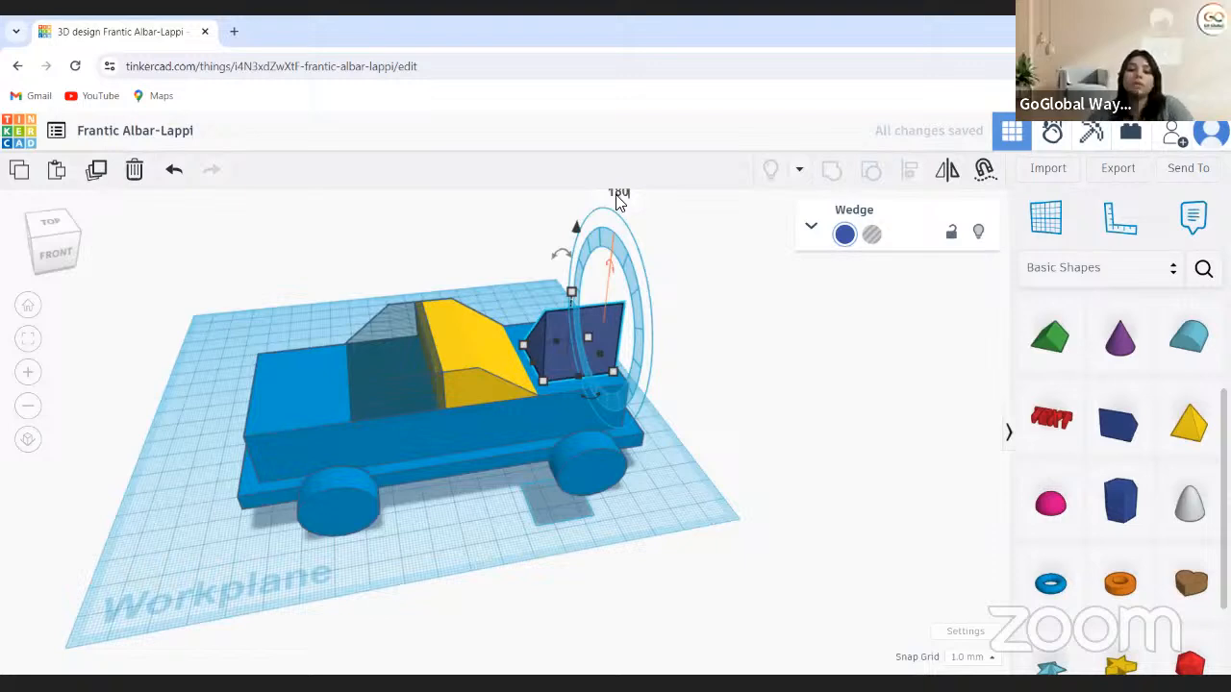
Tip the wedge 90° about its horizontal axis and flatten it to a thin sloped piece above the car body
left_click_drag(609, 261, 619, 202)
left_click(618, 197)
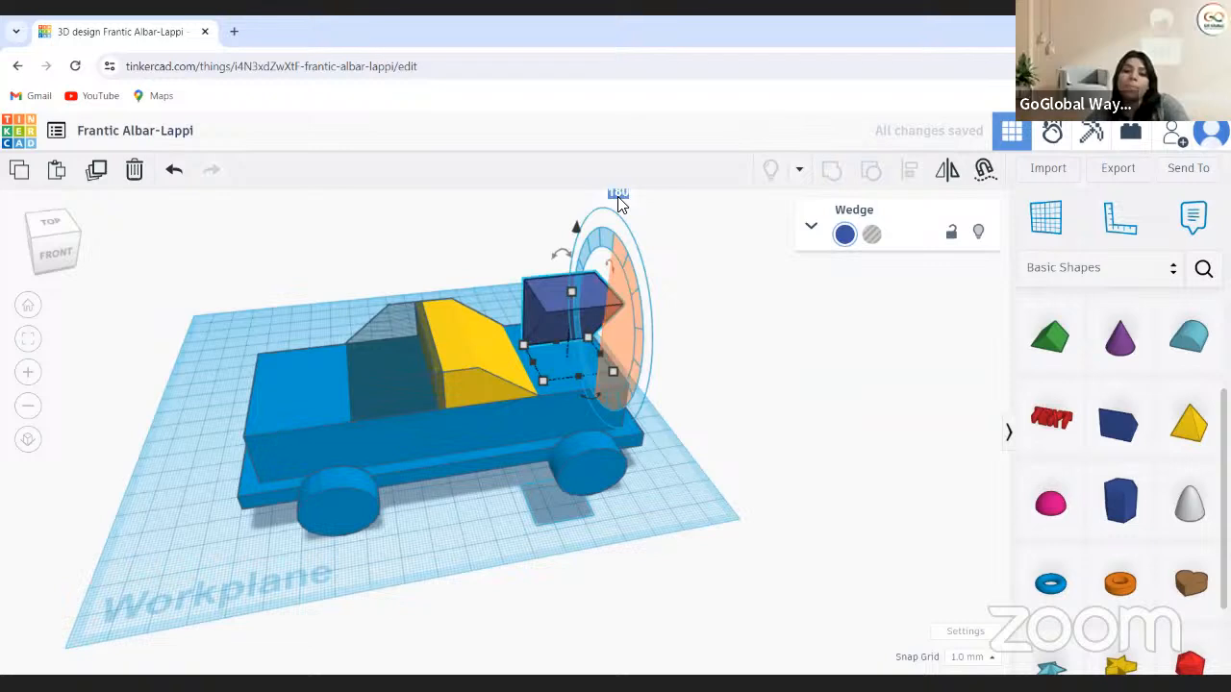
type("90")
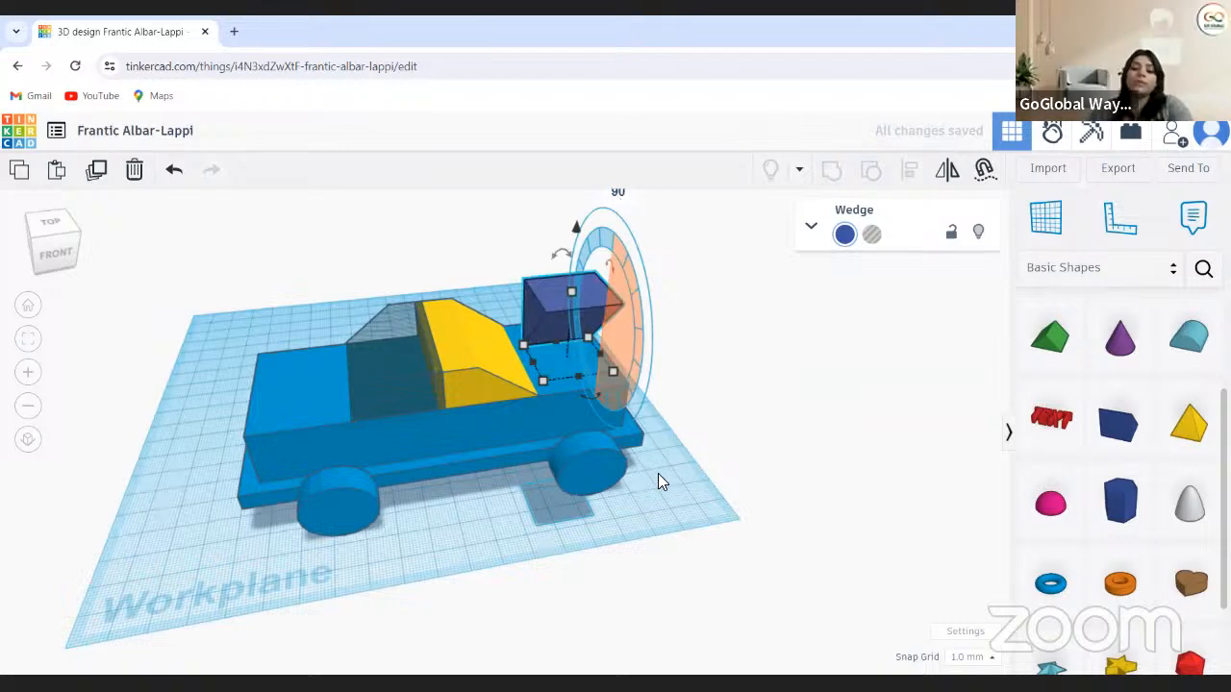
key("Return")
left_click(552, 316)
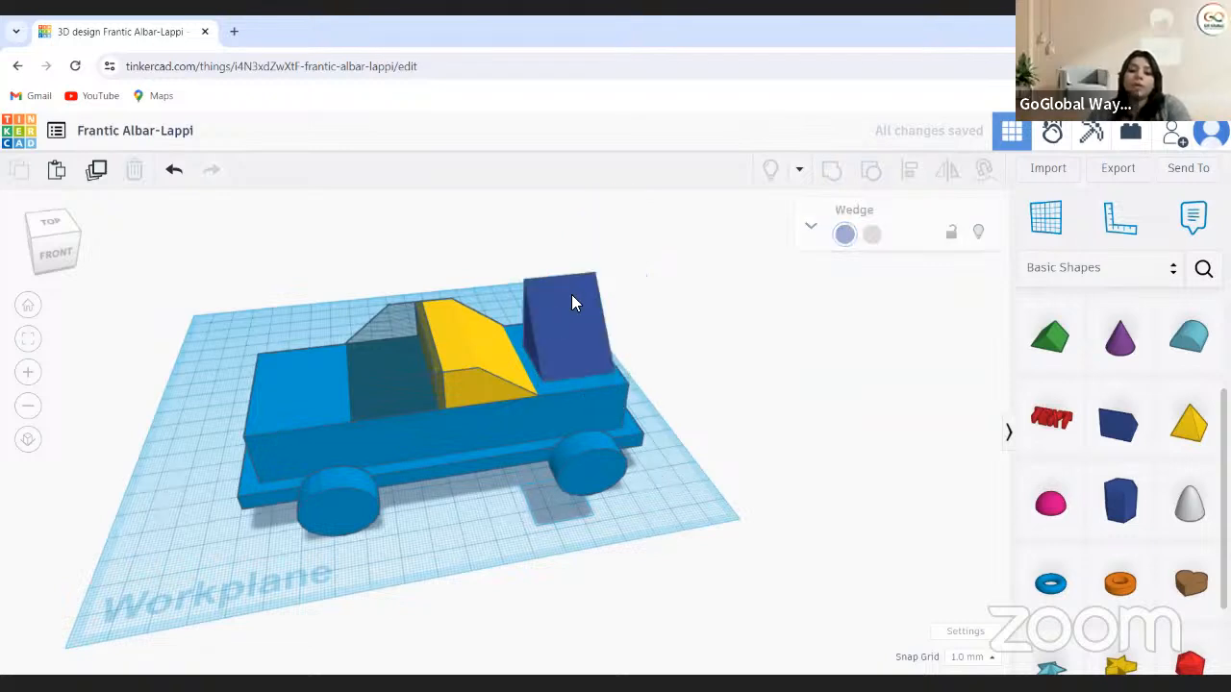
left_click(569, 276)
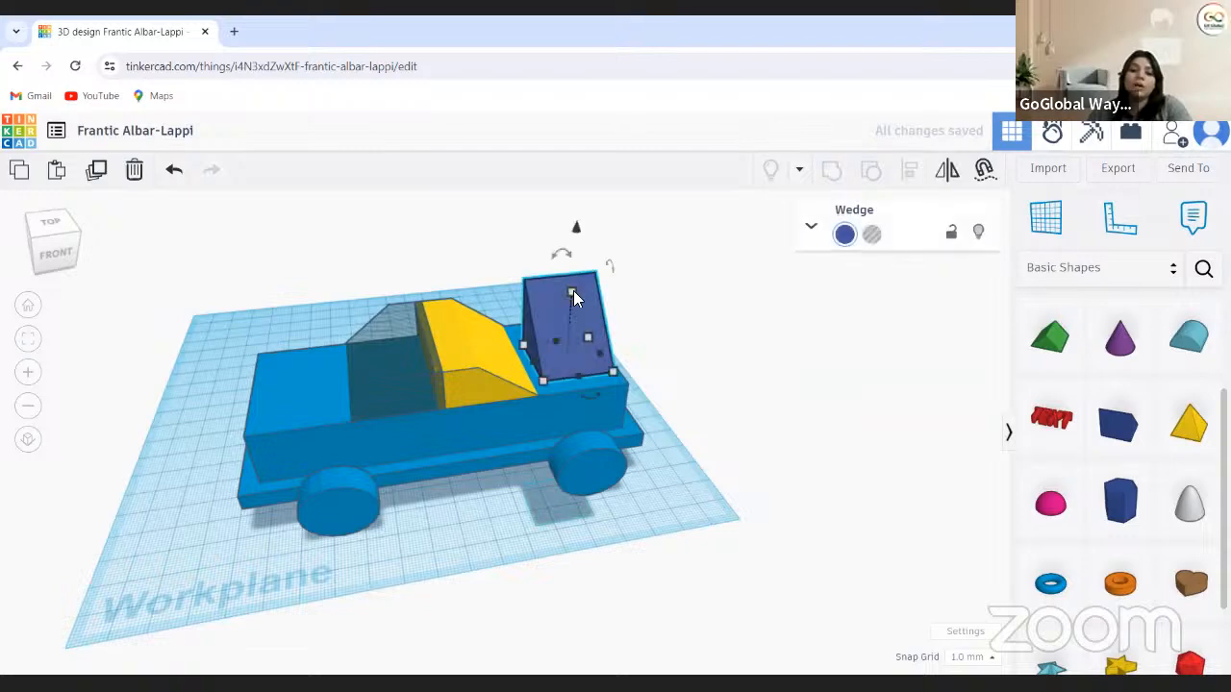
left_click_drag(575, 293, 581, 339)
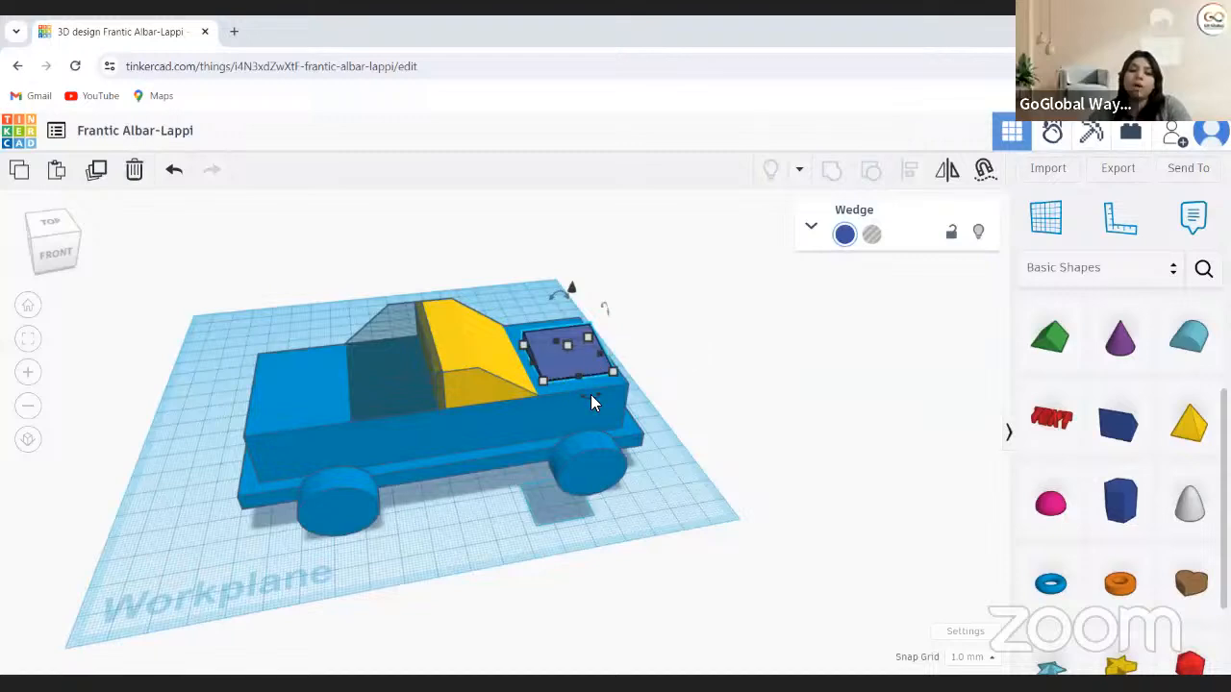
Turn the flattened wedge 90° about its vertical axis
left_click_drag(596, 393, 596, 393)
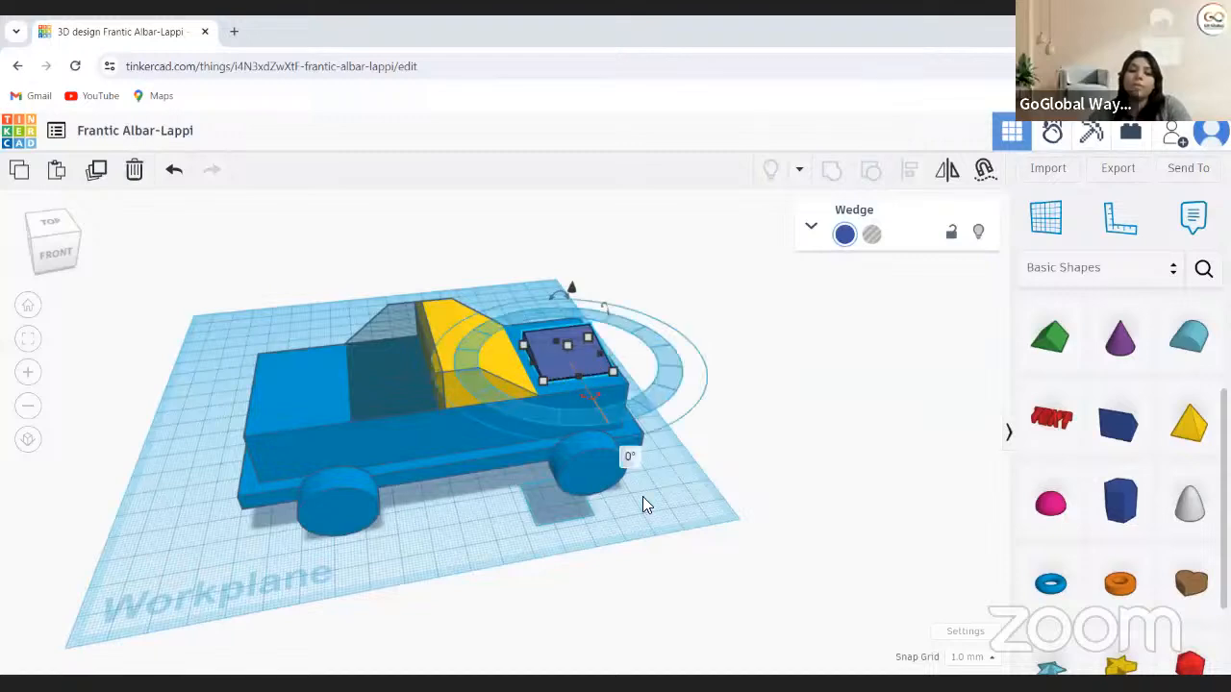
type("90")
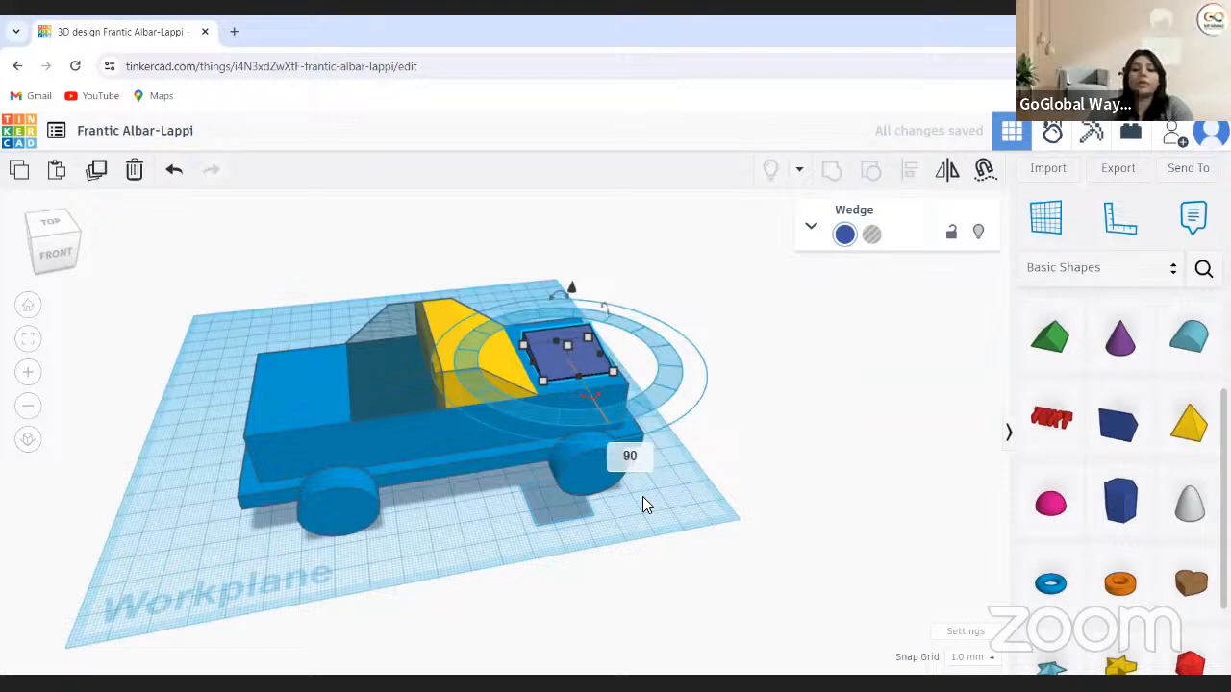
key("Return")
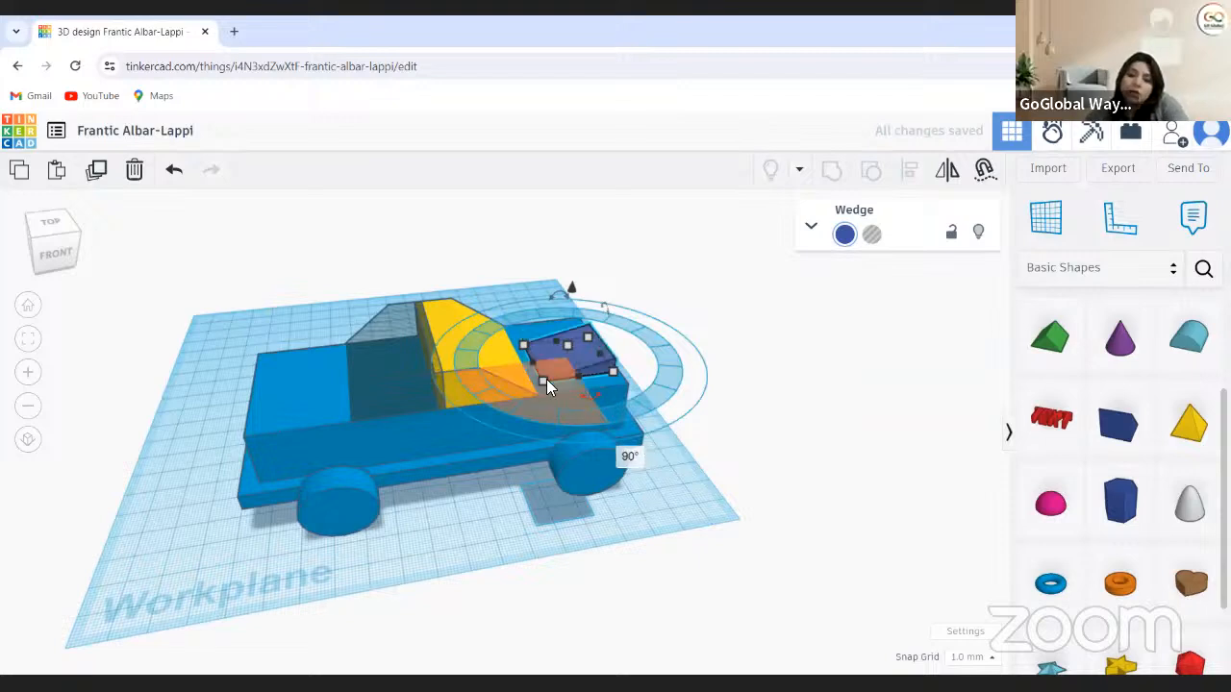
Narrow the wedge to a slim strip at the body's end and set its length to 50 mm
left_click_drag(536, 378, 612, 374)
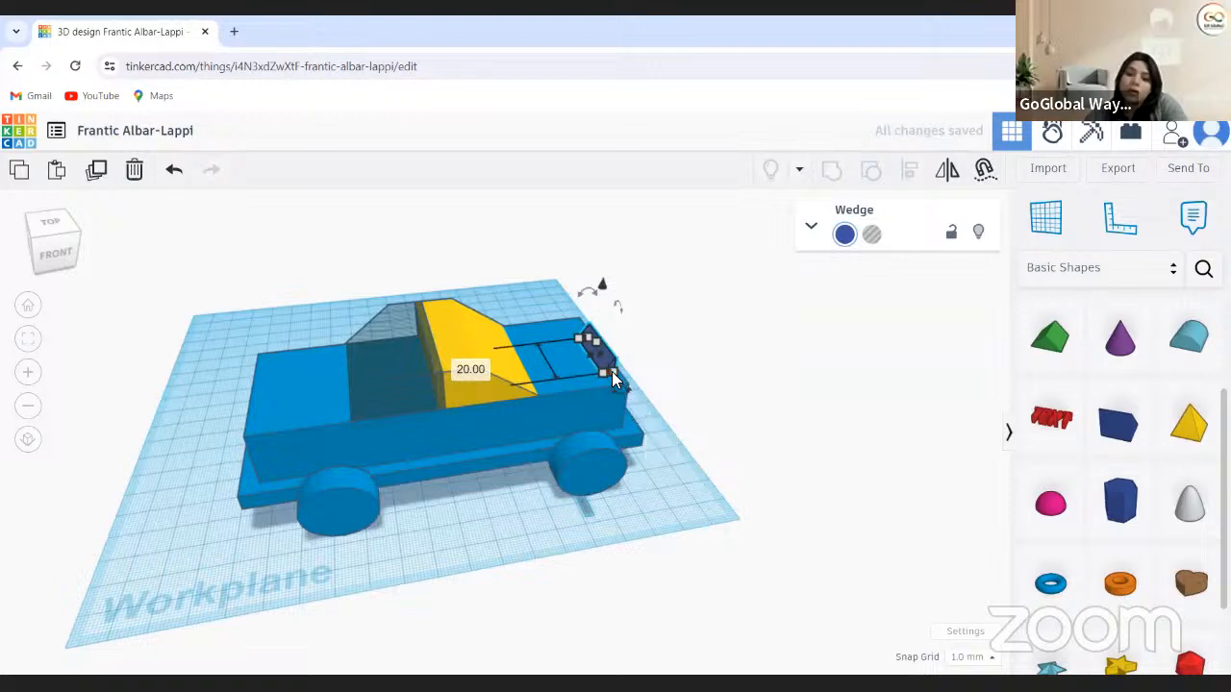
left_click(484, 369)
type("50")
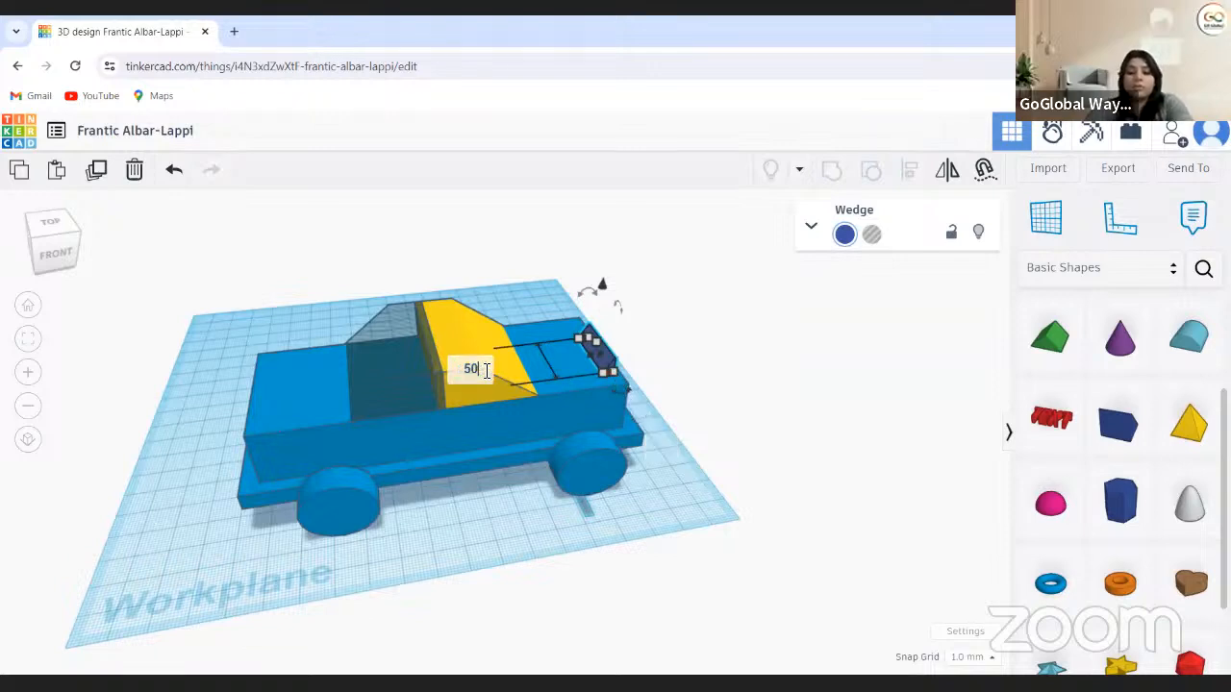
key("Return")
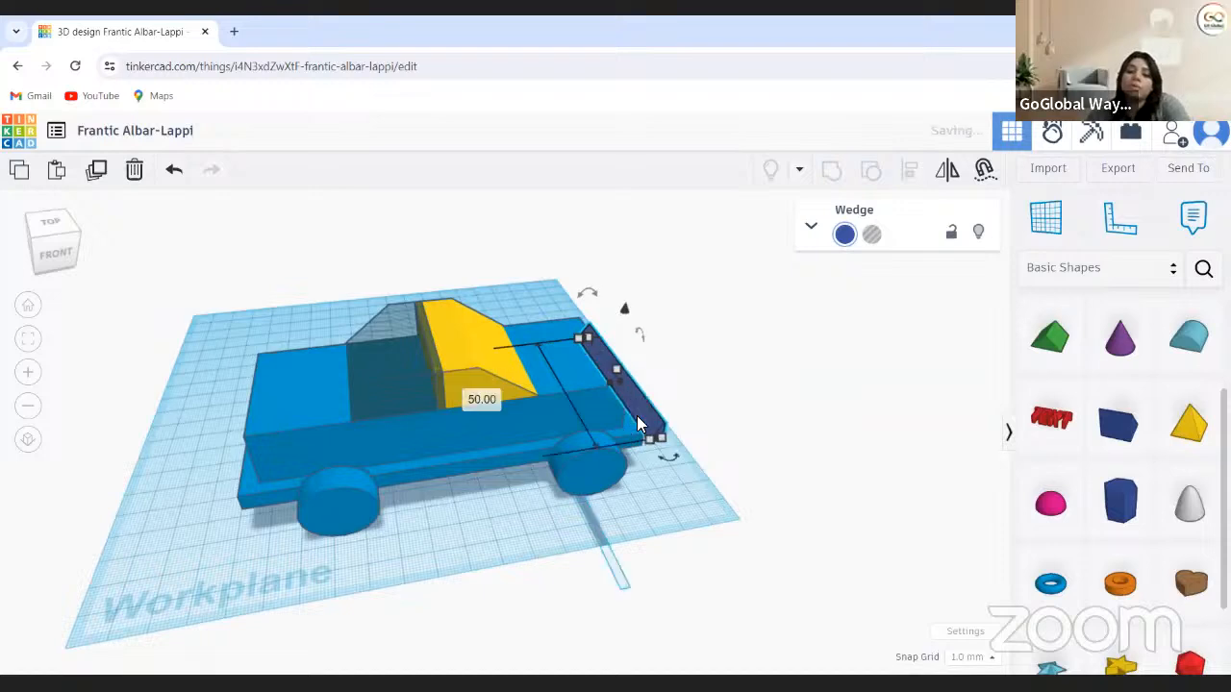
Move the wedge strip over the deck behind the yellow cabin half and resize it to 43 mm by 5 mm
left_click_drag(634, 411, 606, 383)
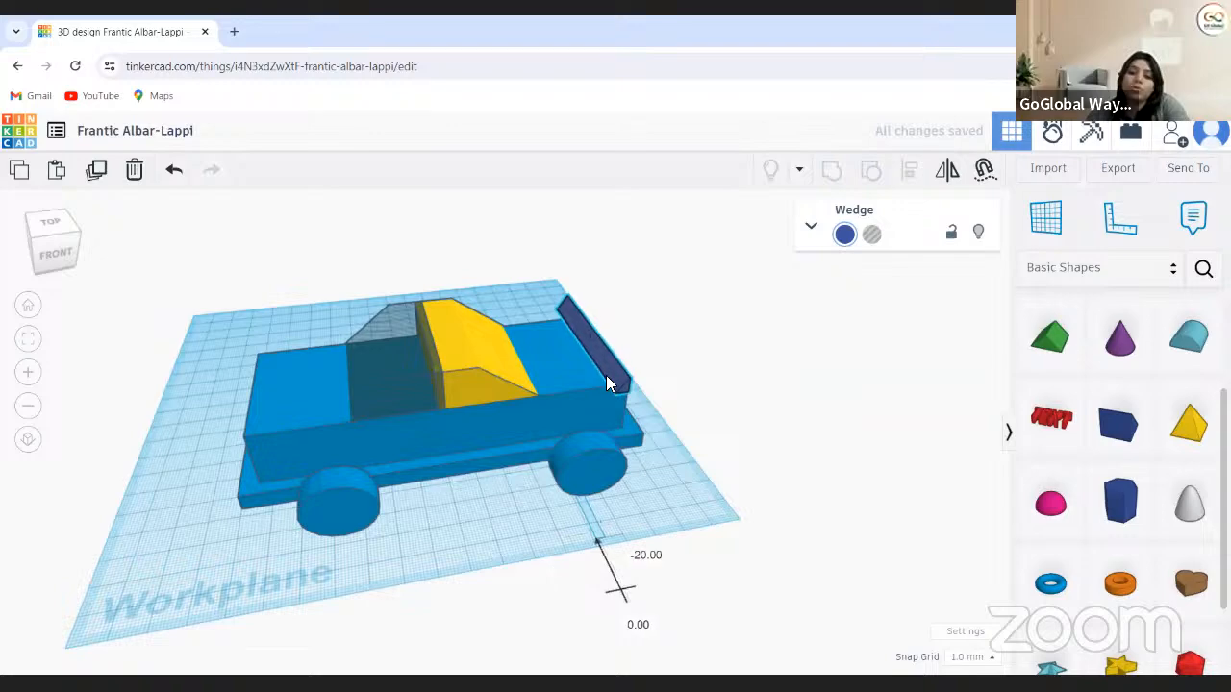
scroll(833, 508, "up", 2)
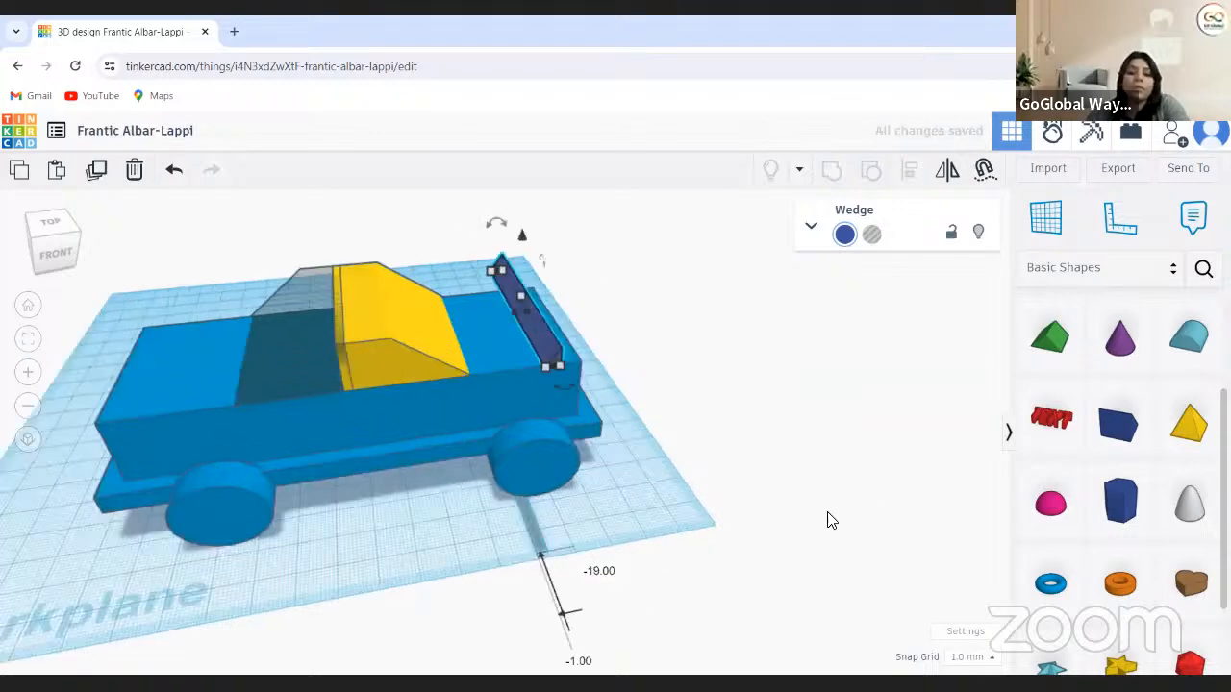
scroll(606, 469, "up", 2)
left_click(628, 621)
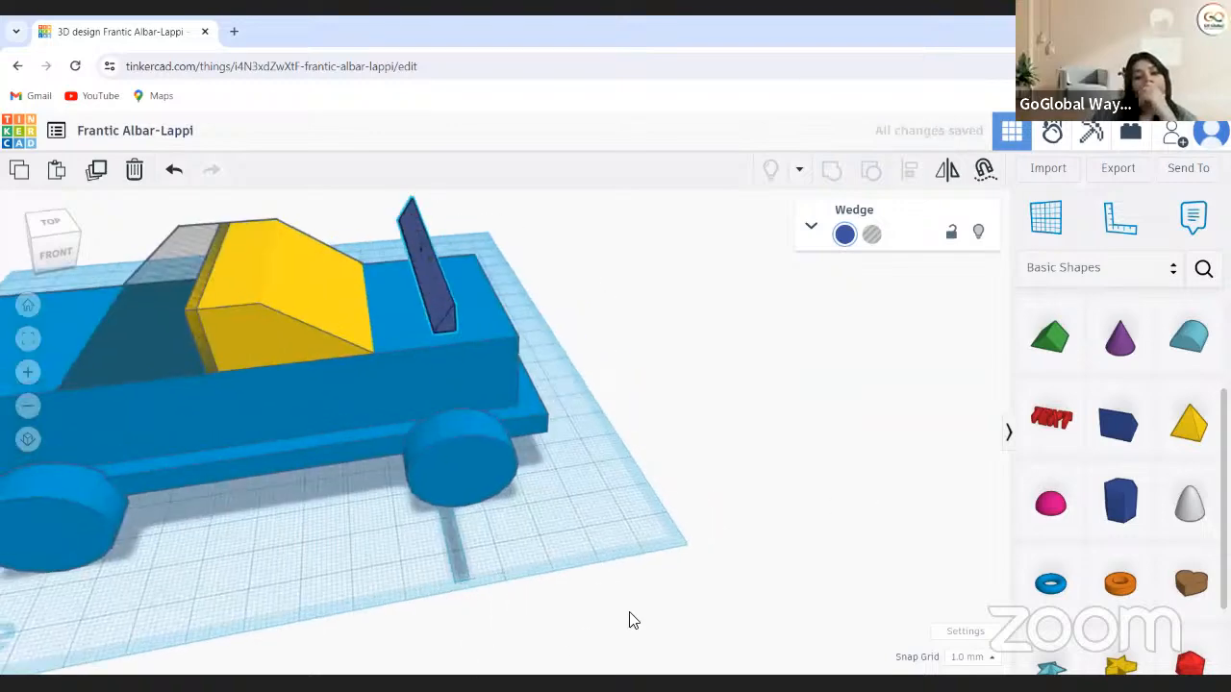
middle_click_drag(461, 335, 529, 482)
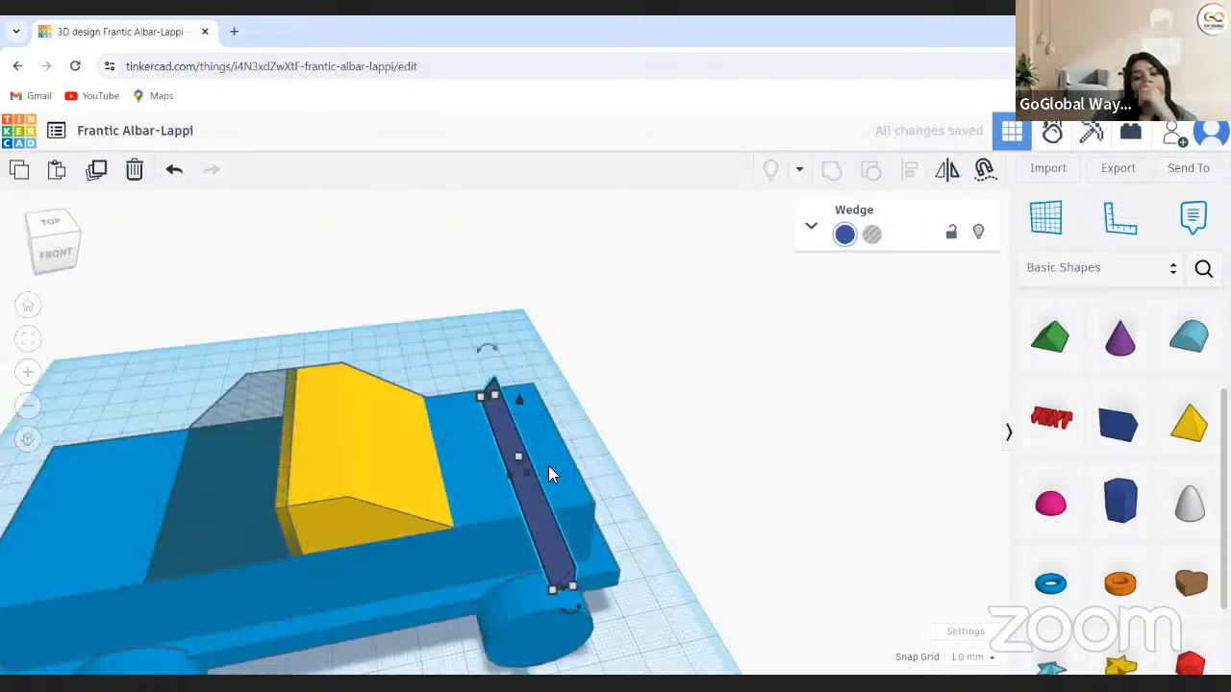
left_click_drag(546, 509, 561, 467)
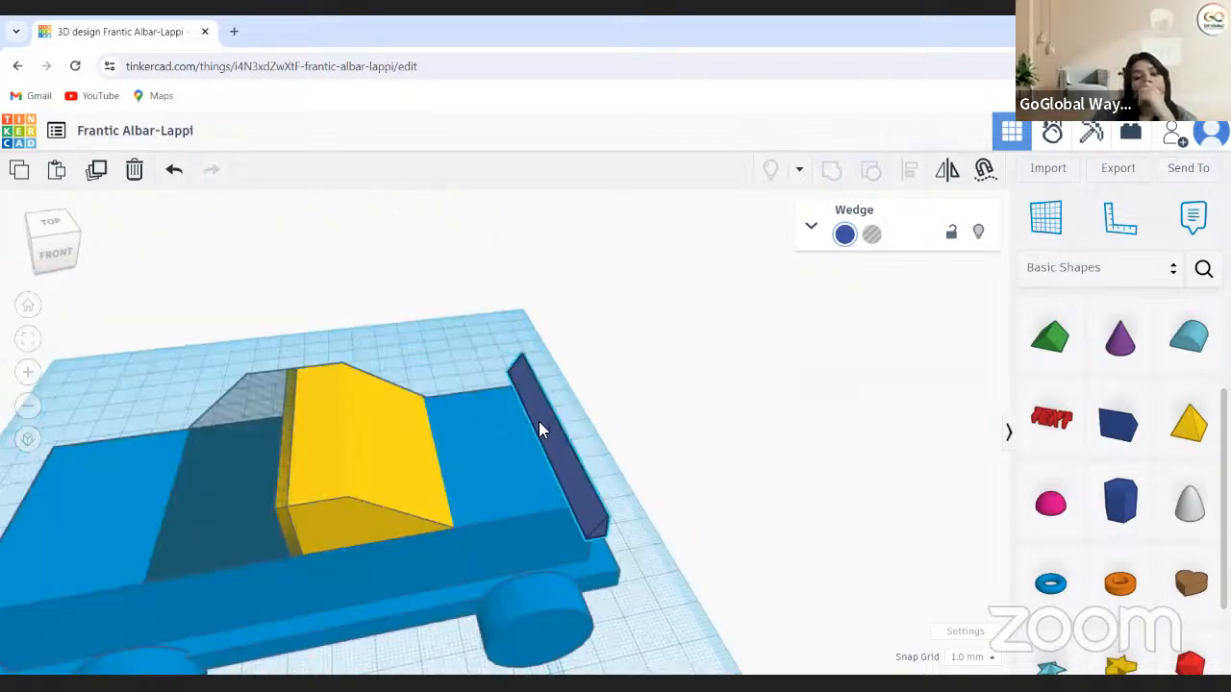
left_click_drag(543, 431, 551, 504)
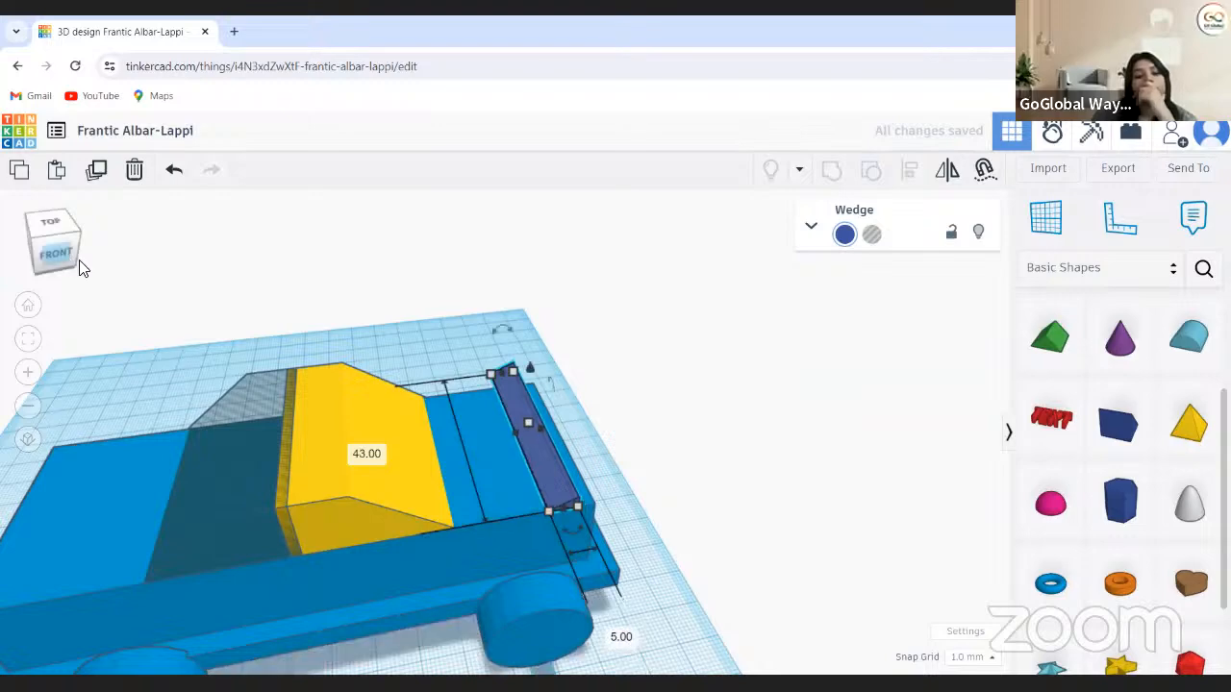
From a top view, shift the wedge strip 32 mm across the body to line up with the deck's sides
left_click_drag(67, 254, 610, 364)
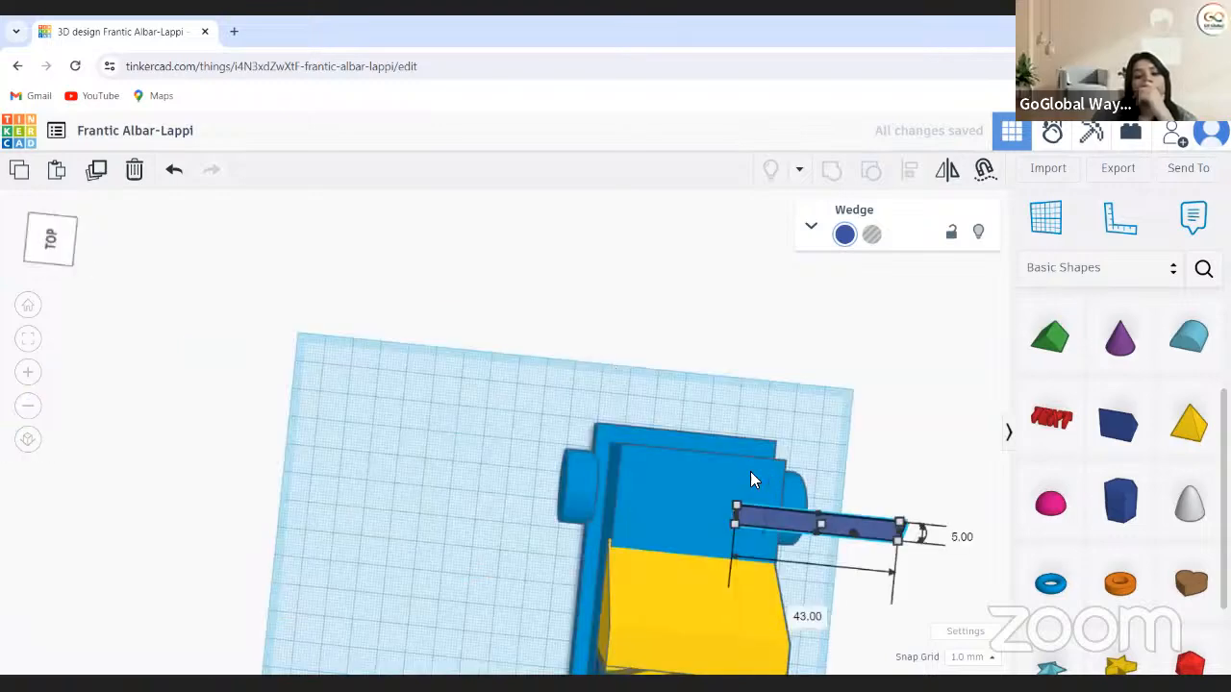
right_click_drag(749, 471, 703, 473)
left_click_drag(763, 476, 652, 471)
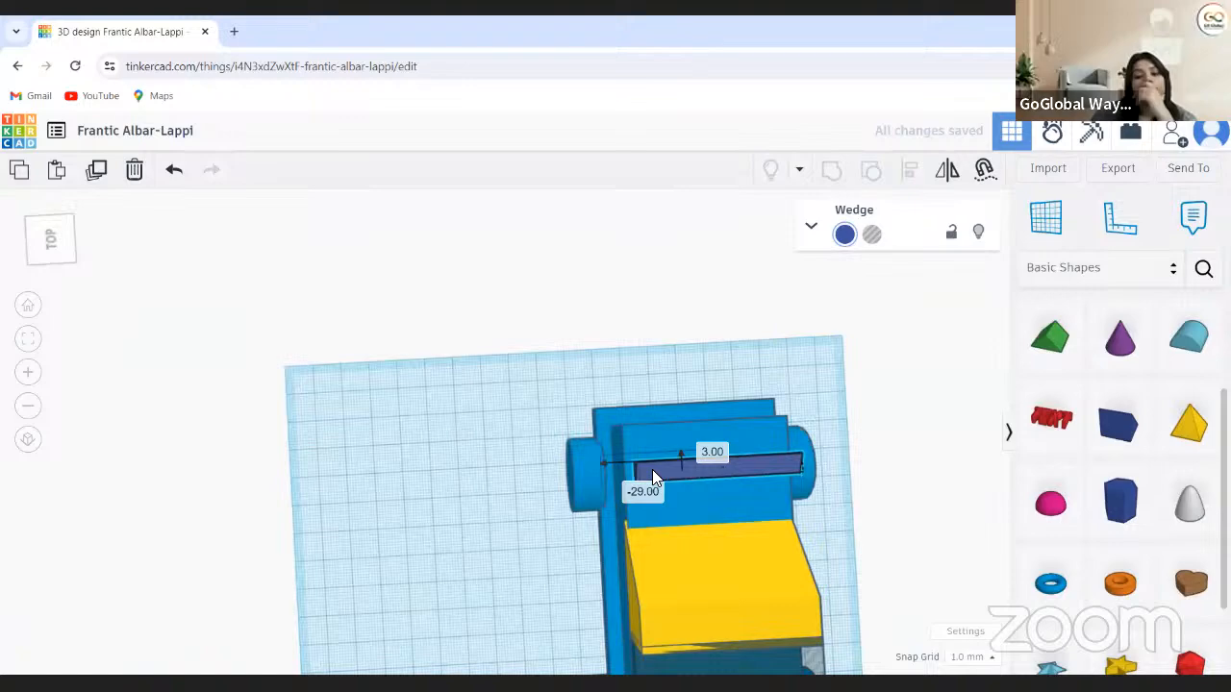
key("Left")
key("Left")
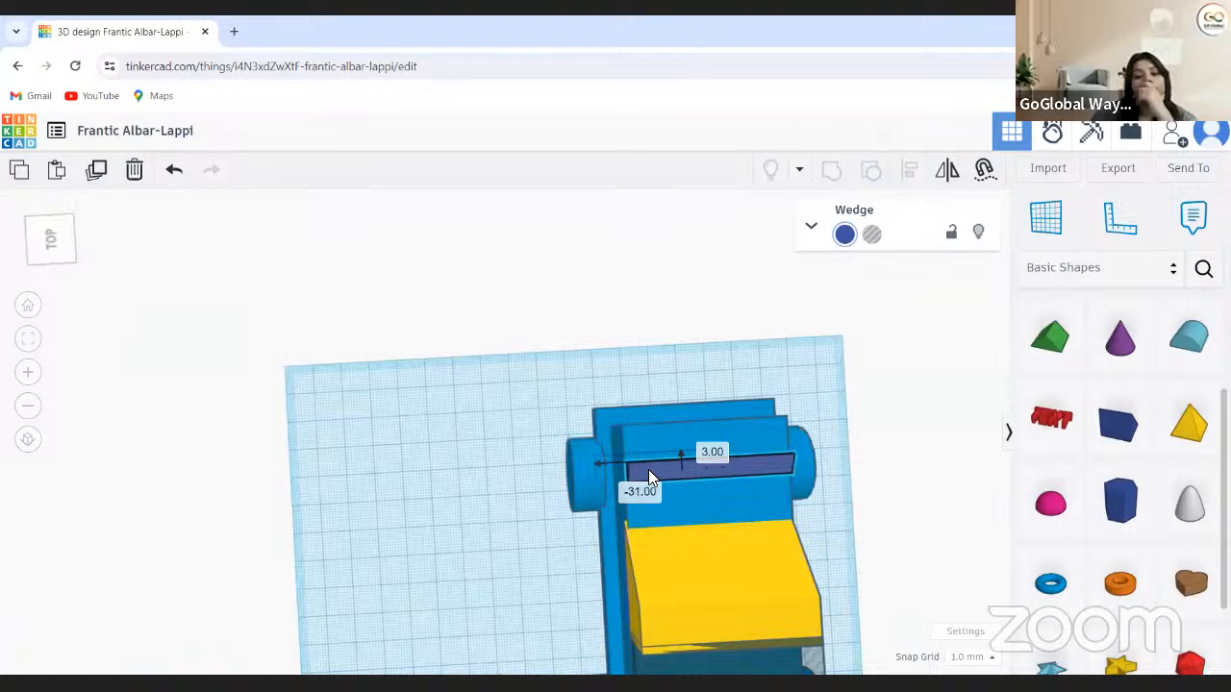
key("Left")
scroll(610, 573, "up", 2)
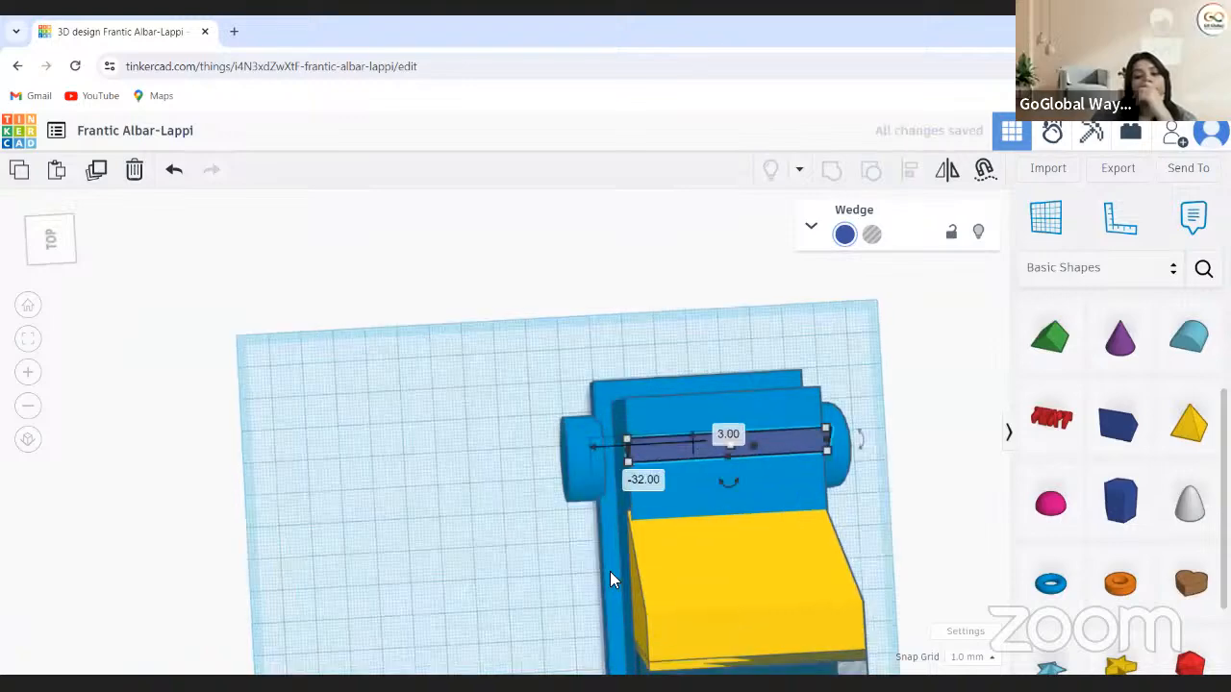
Check the wedge strip from an angled view and reposition it onto the deck beside the yellow cabin half
left_click(53, 242)
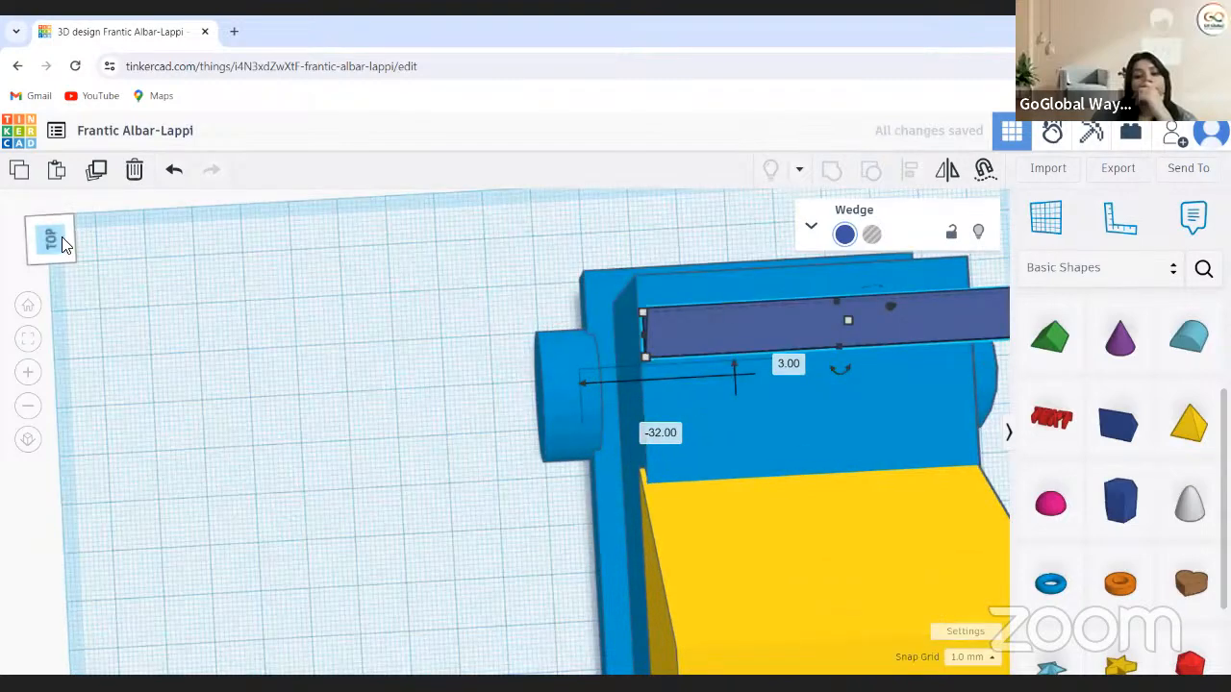
left_click(61, 237)
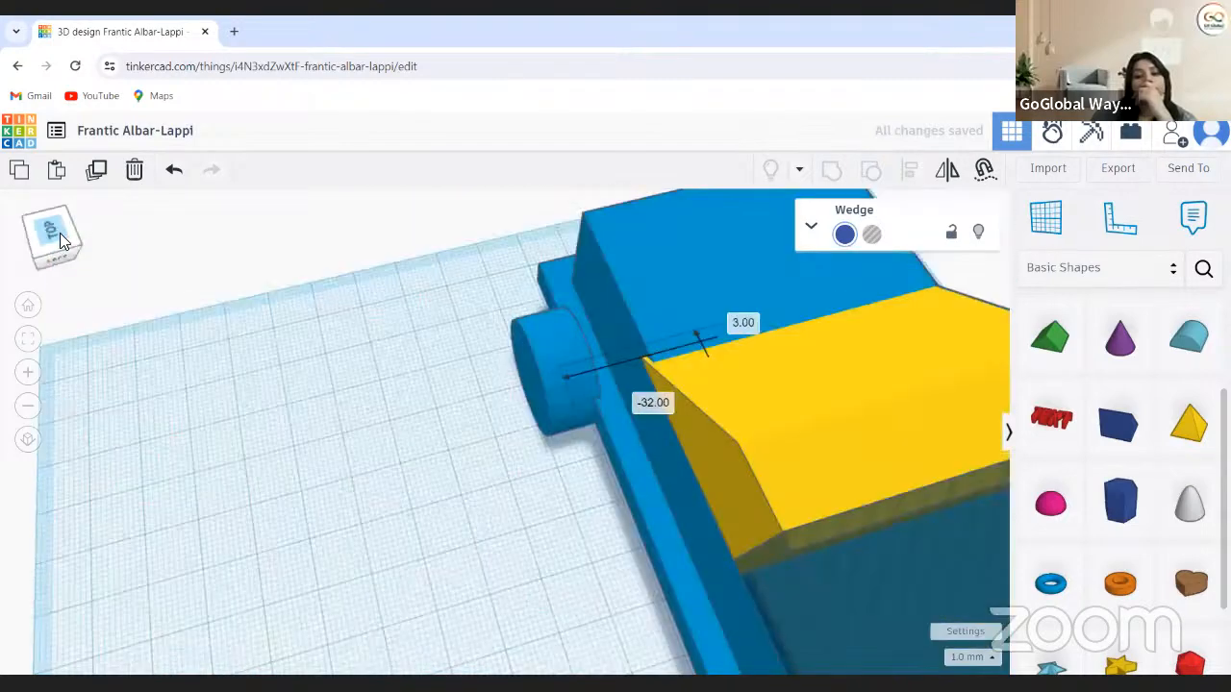
left_click_drag(61, 236, 418, 352)
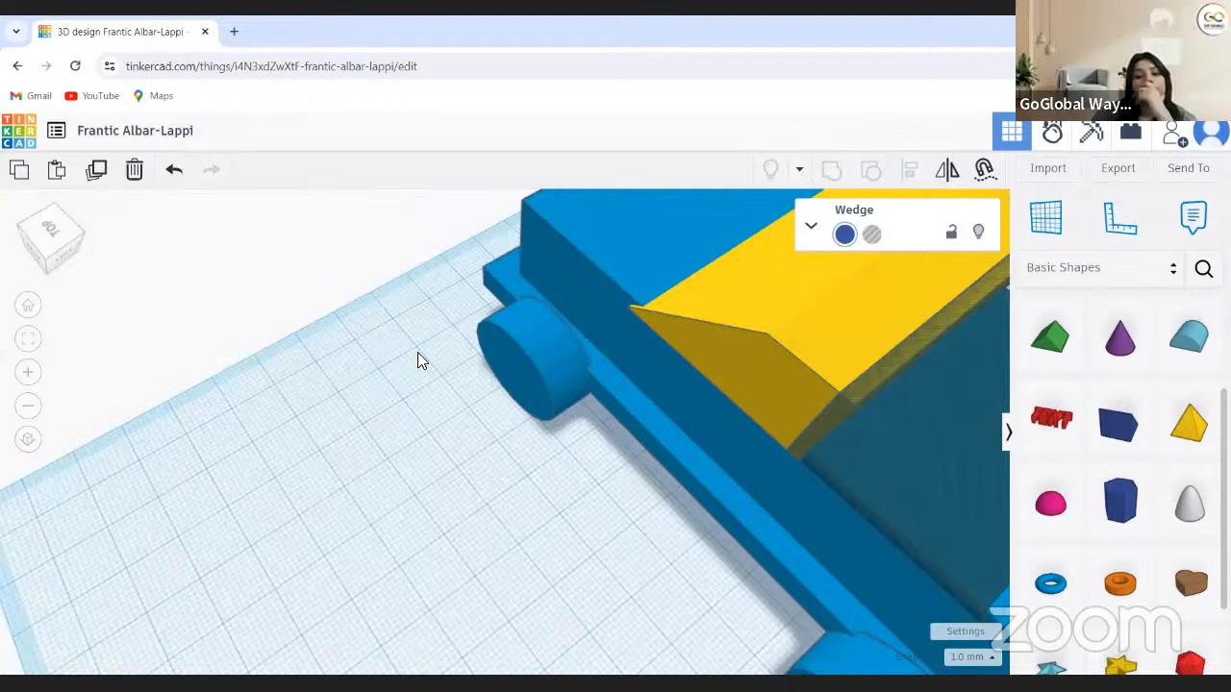
scroll(446, 310, "down", 5)
left_click(524, 198)
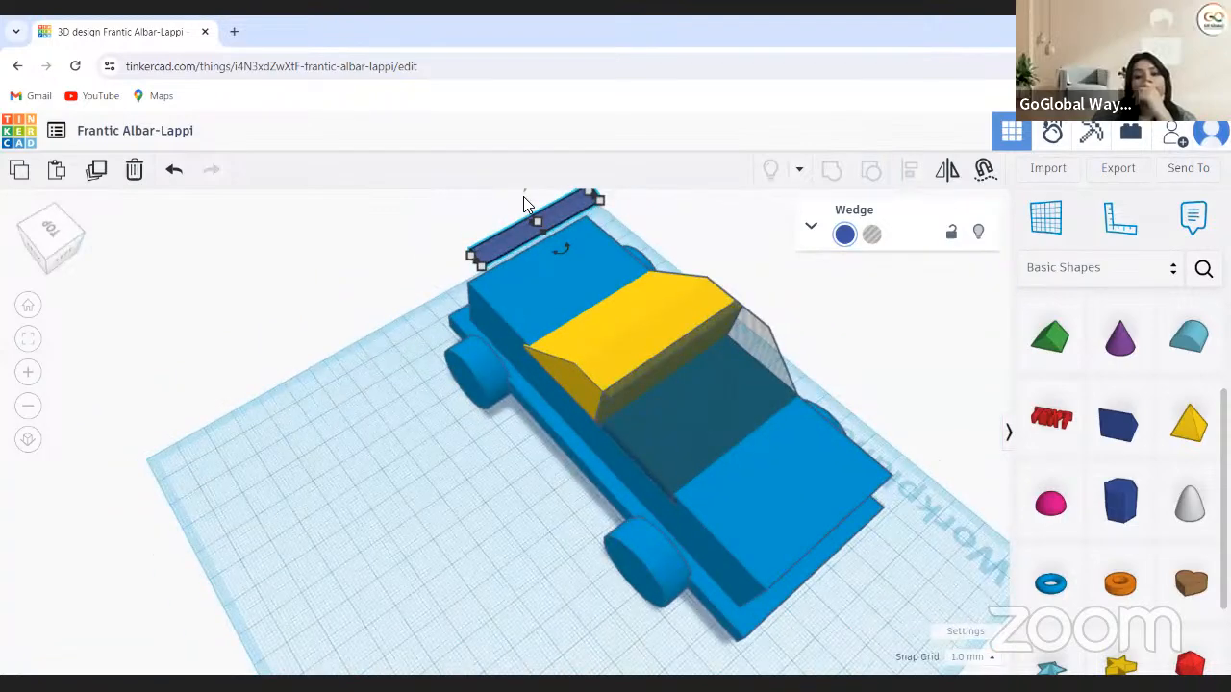
left_click_drag(531, 244, 536, 248)
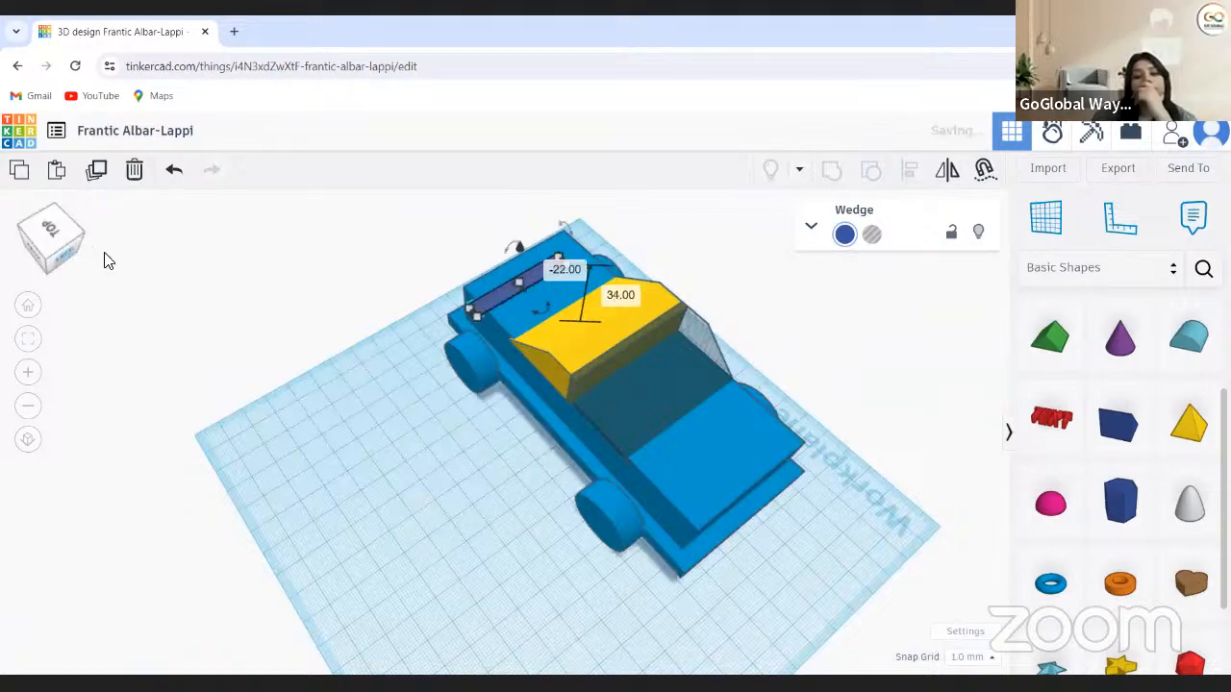
Move the wedge strip to the outer edge of the deck at the yellow cabin's end of the car
left_click(71, 264)
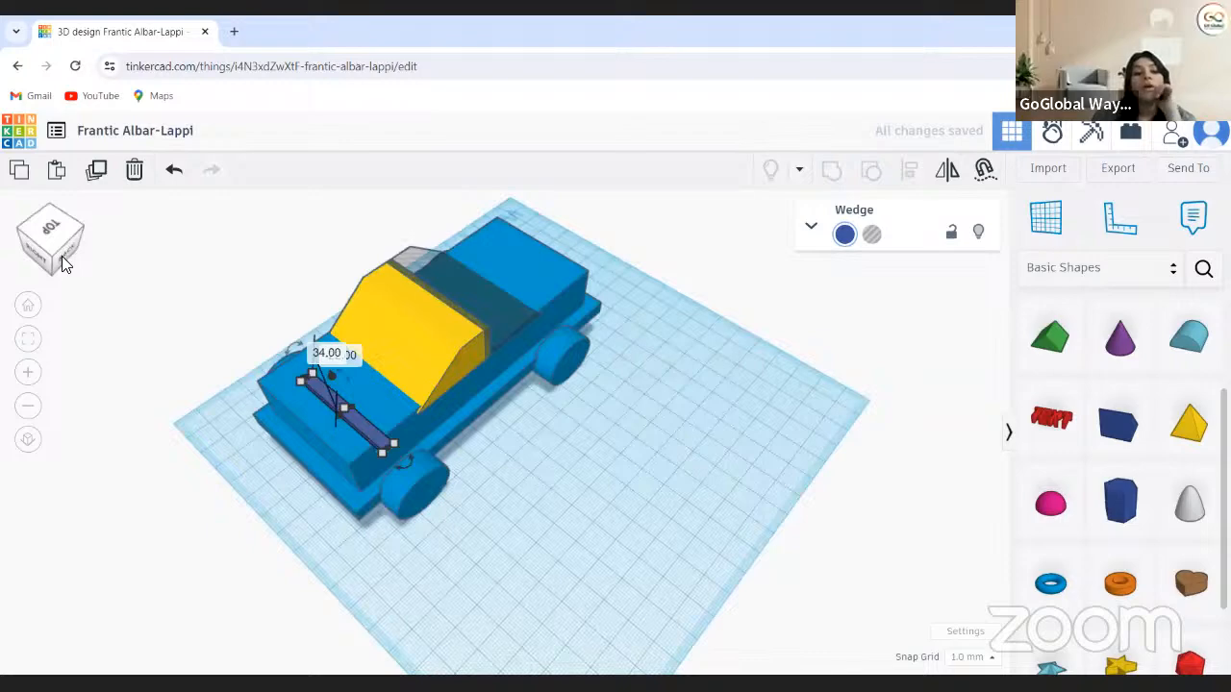
left_click(45, 248)
left_click_drag(53, 246, 50, 250)
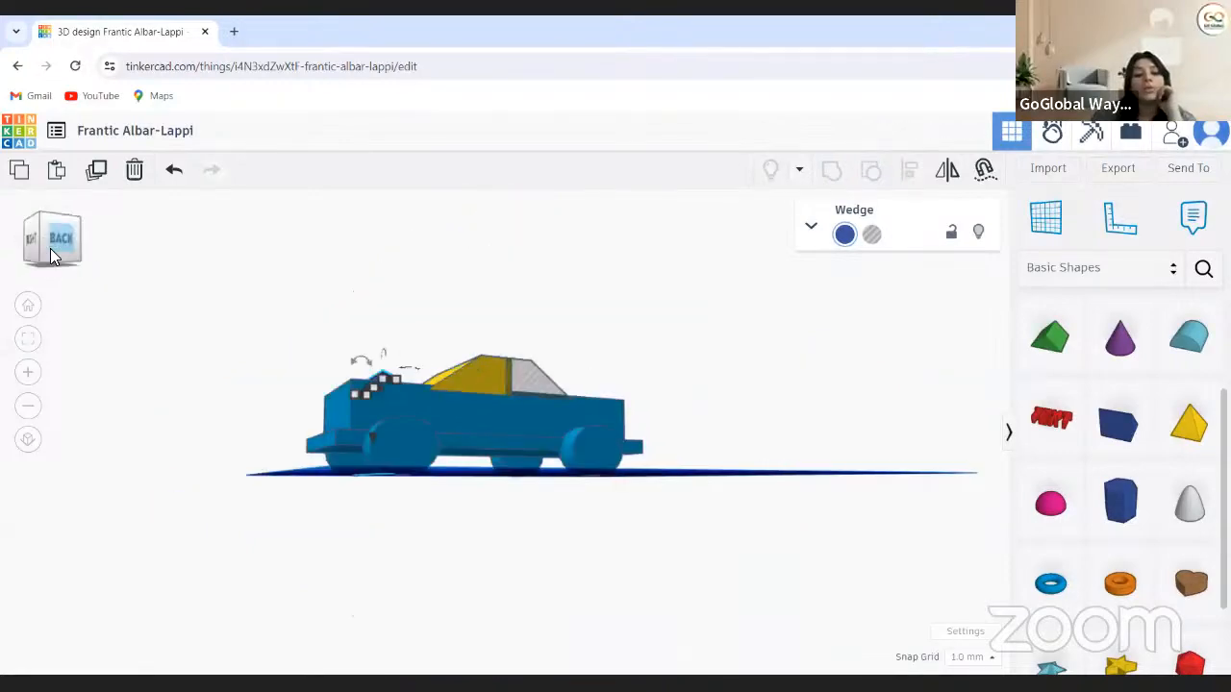
right_click_drag(280, 445, 412, 519)
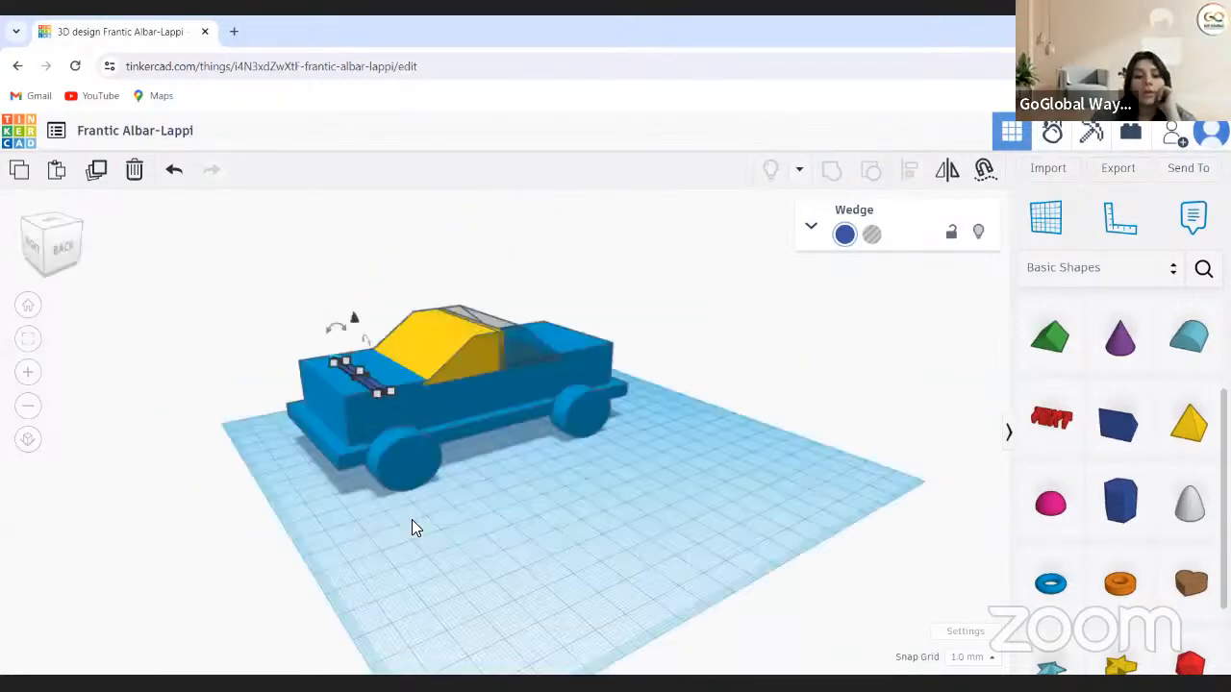
scroll(219, 375, "up", 5)
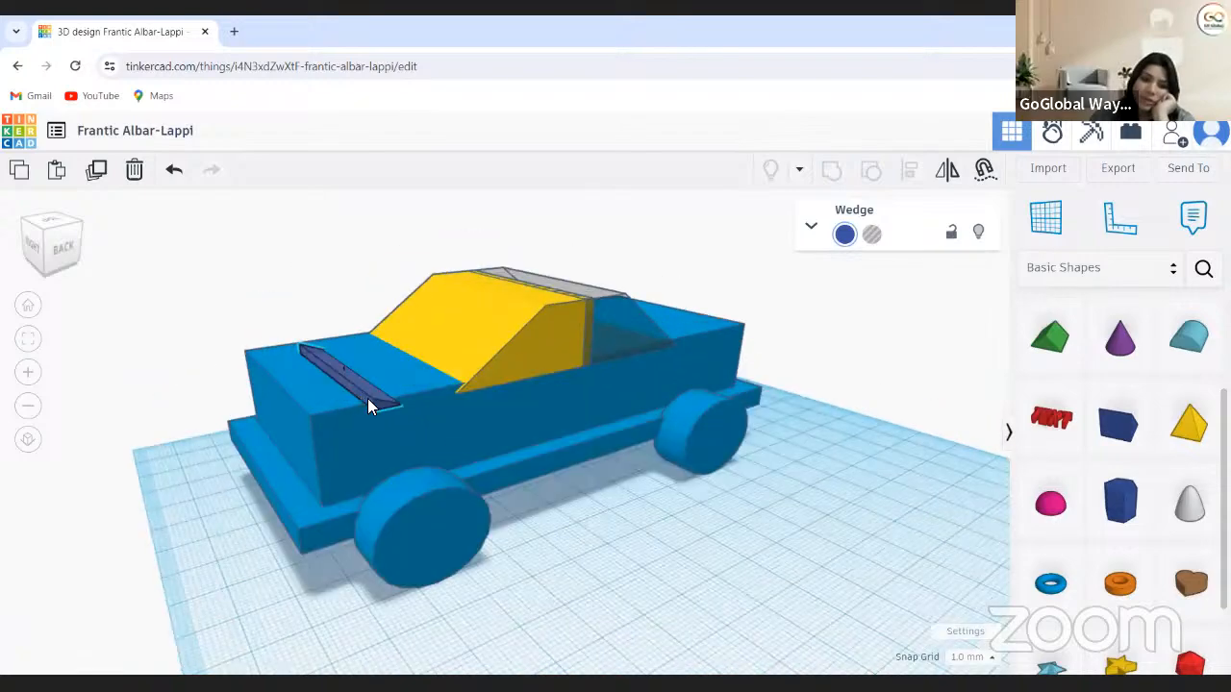
left_click(368, 398)
left_click_drag(364, 394, 352, 418)
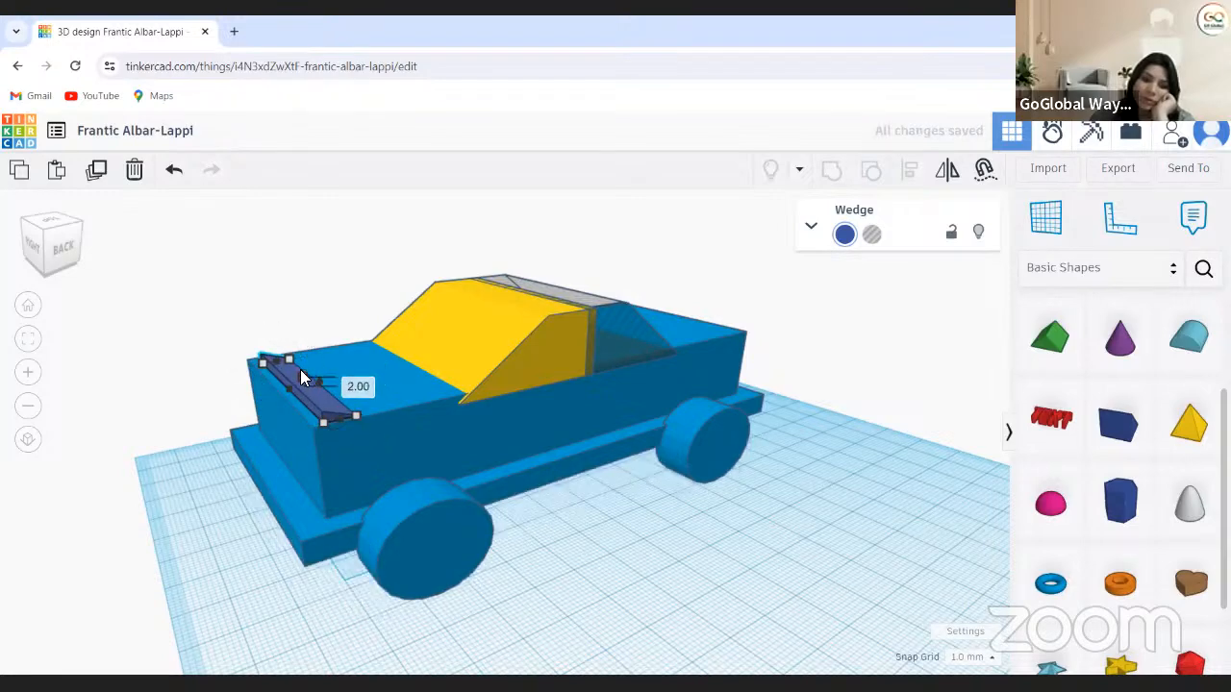
Raise the wedge strip's height to 5 mm and stretch it to 8 mm by 50 mm across the deck's full width
left_click_drag(300, 371, 300, 358)
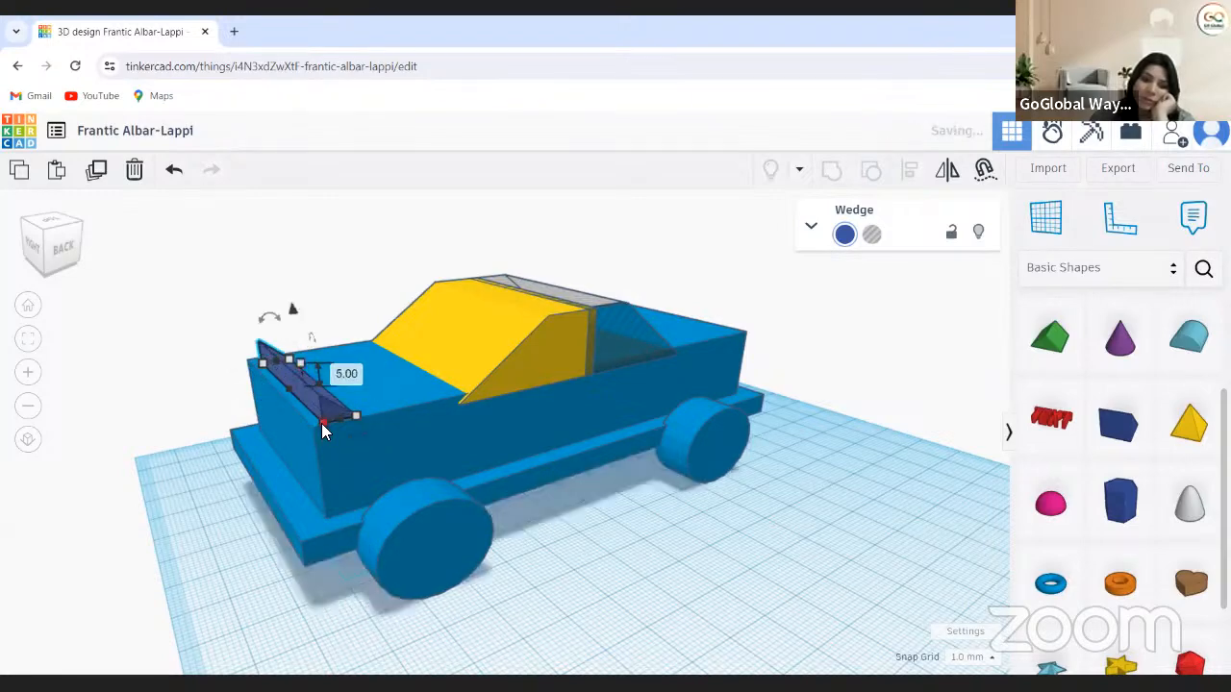
mouse_move(315, 421)
left_mouse_down()
mouse_move(325, 406)
mouse_move(335, 418)
left_mouse_up()
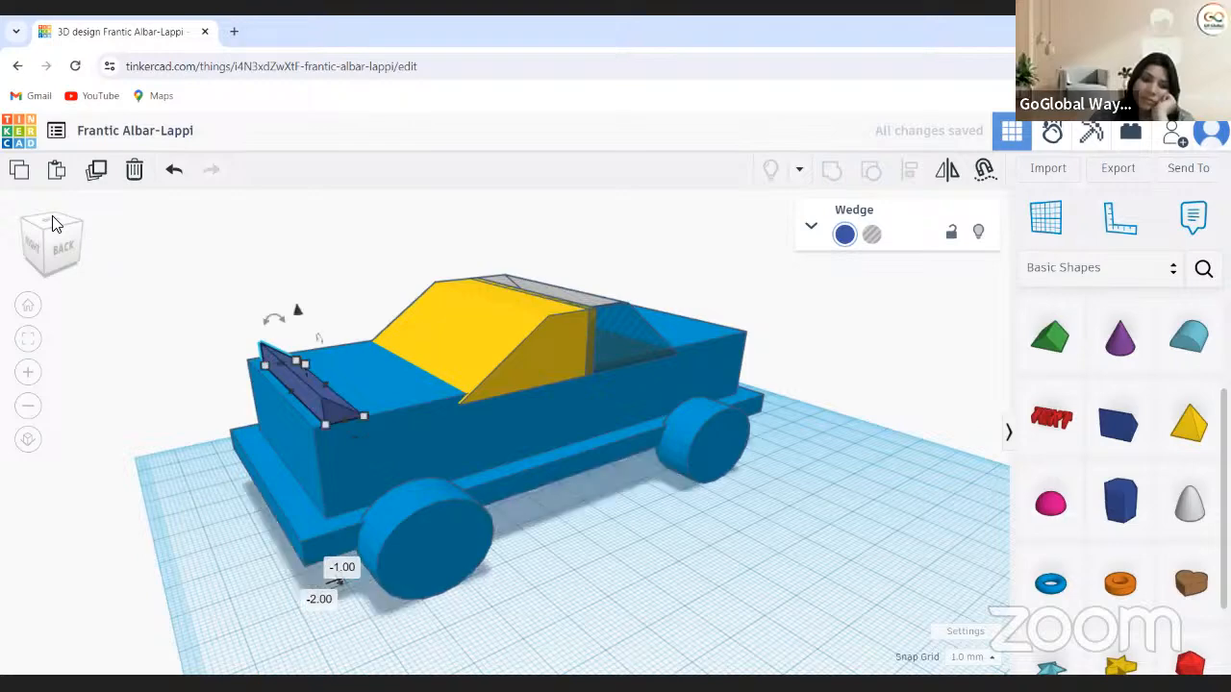
left_click(58, 214)
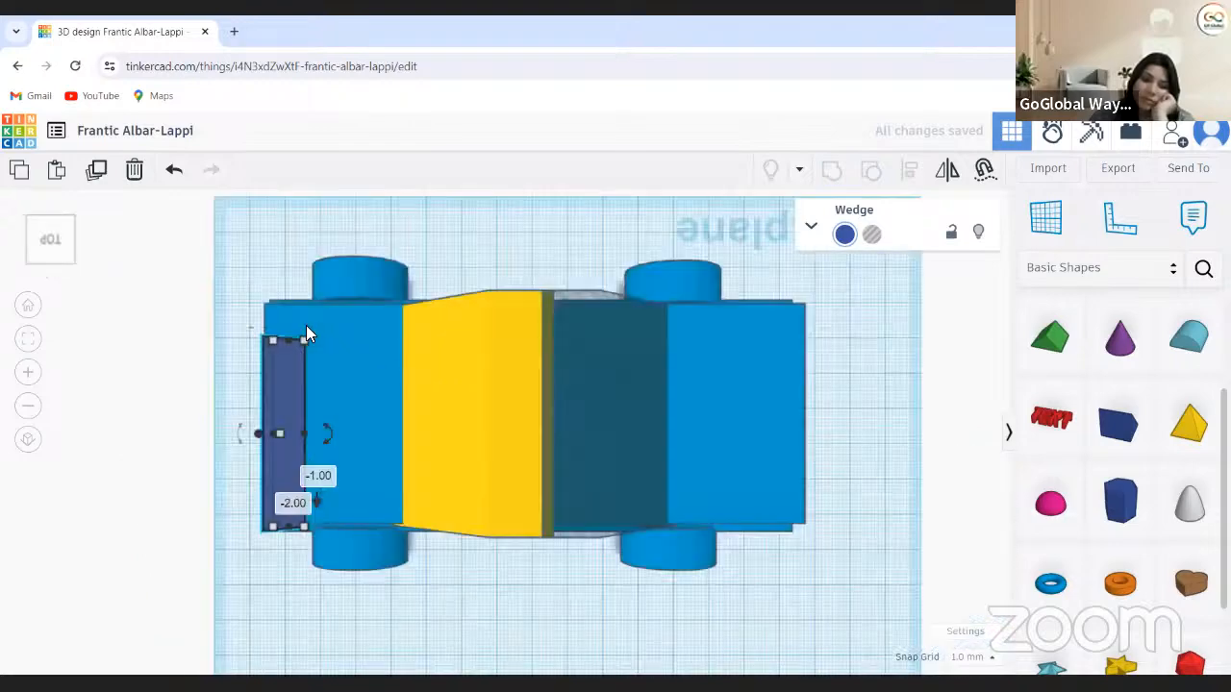
left_click_drag(306, 327, 308, 304)
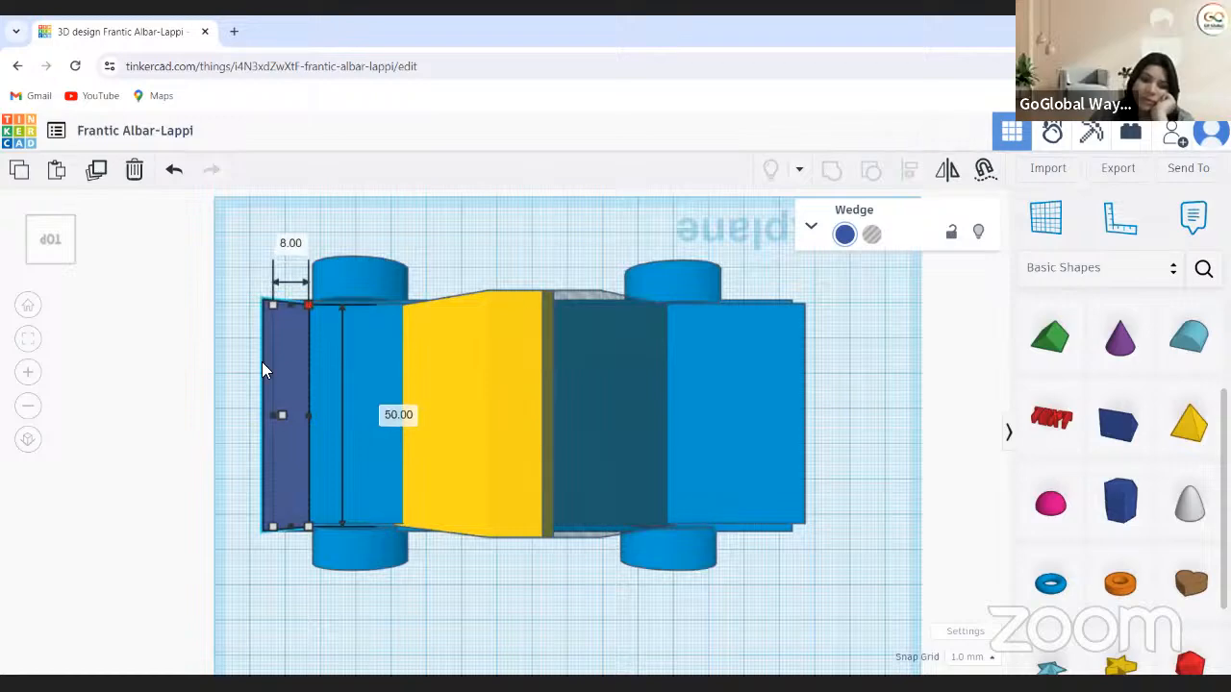
Stretch the yellow cabin half to 42 mm long toward the spoiler and lengthen the transparent half toward the opposite end
left_click(51, 243)
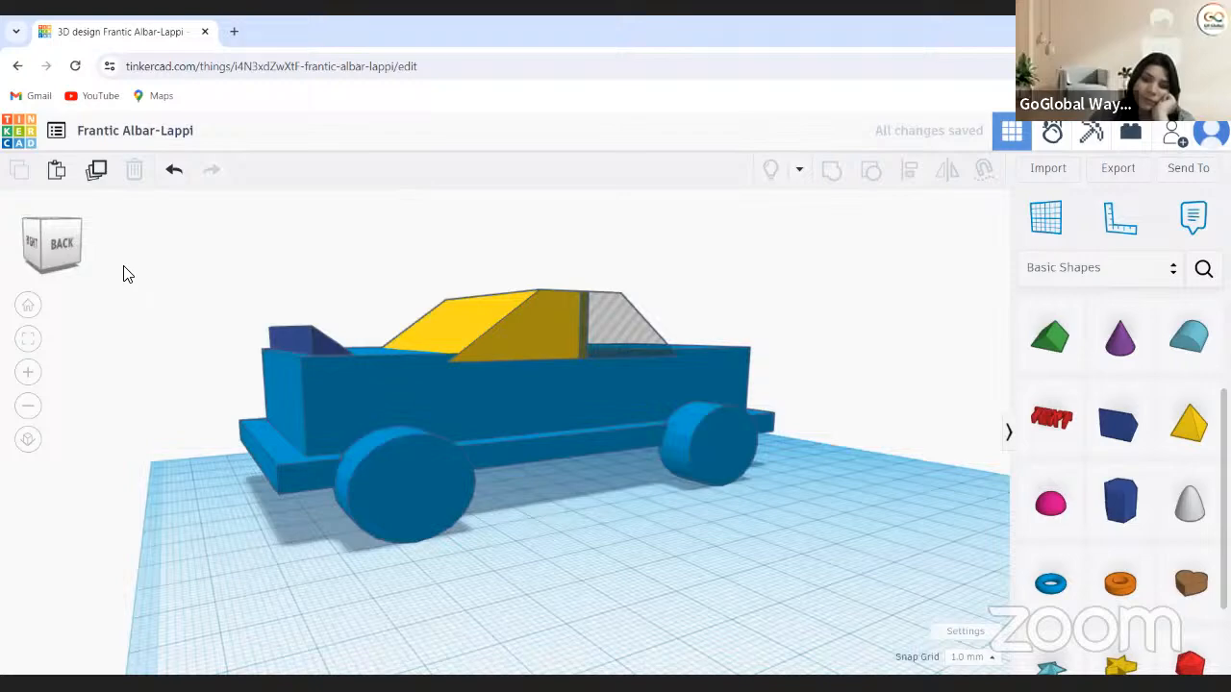
left_click_drag(53, 240, 113, 288)
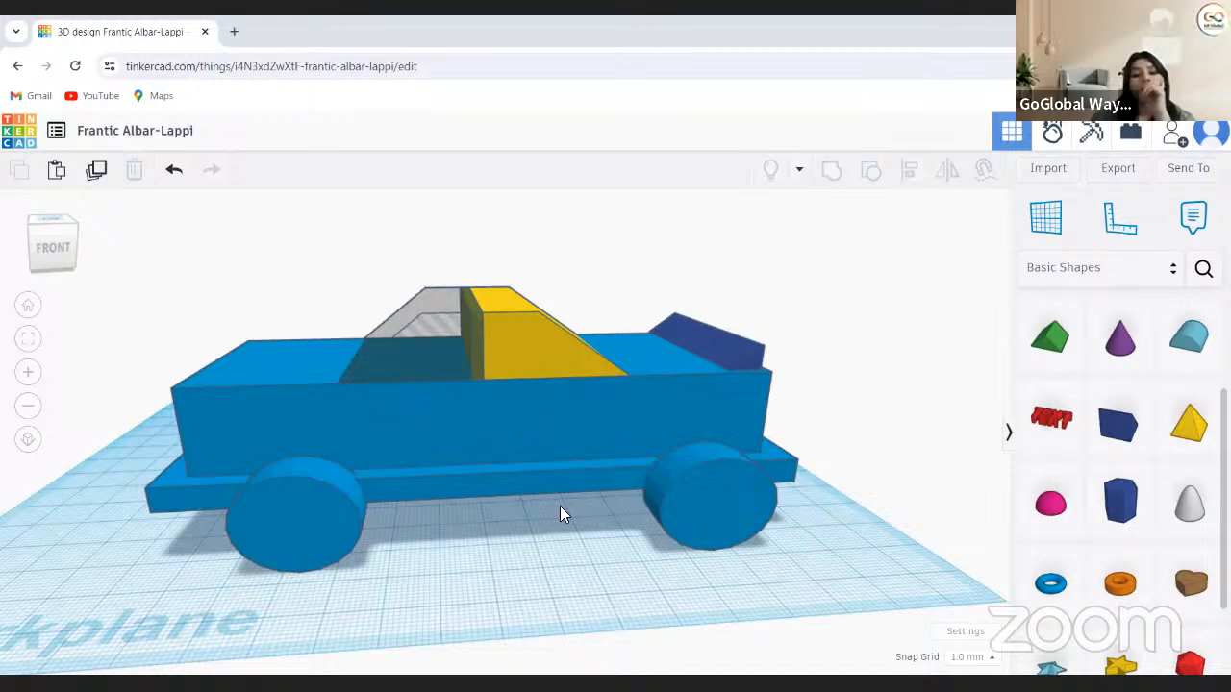
left_click(582, 368)
left_click_drag(640, 381, 673, 382)
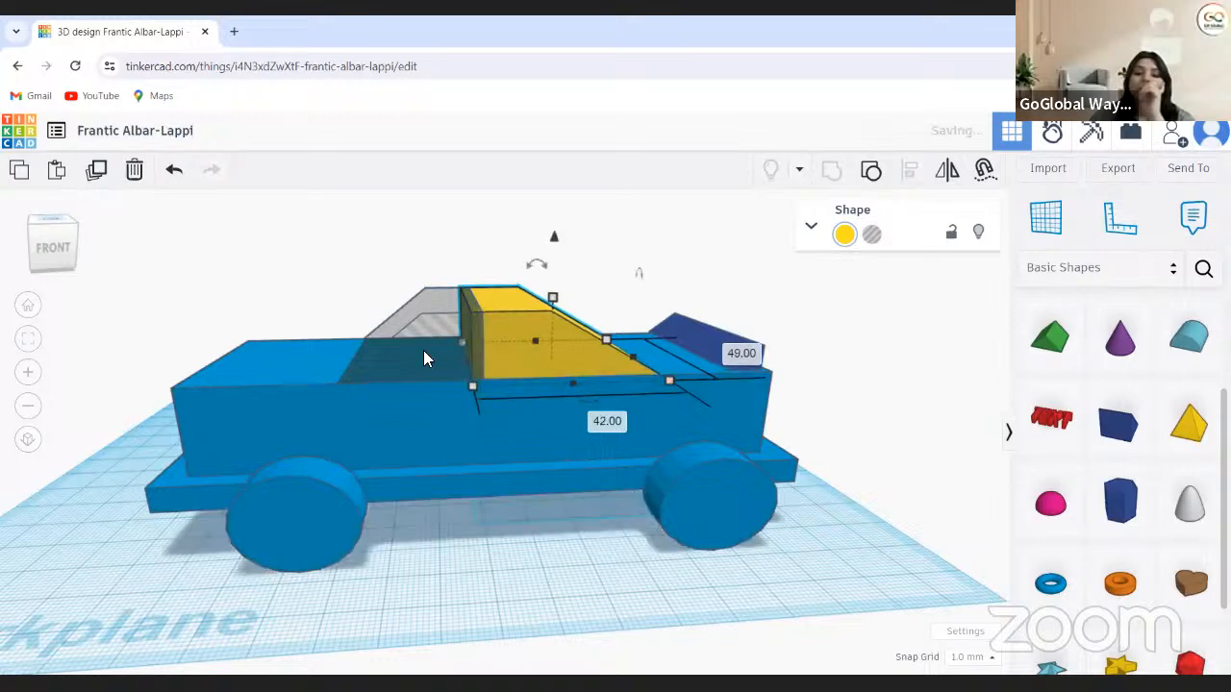
left_click(324, 390)
left_click_drag(327, 391, 300, 388)
left_click(436, 577)
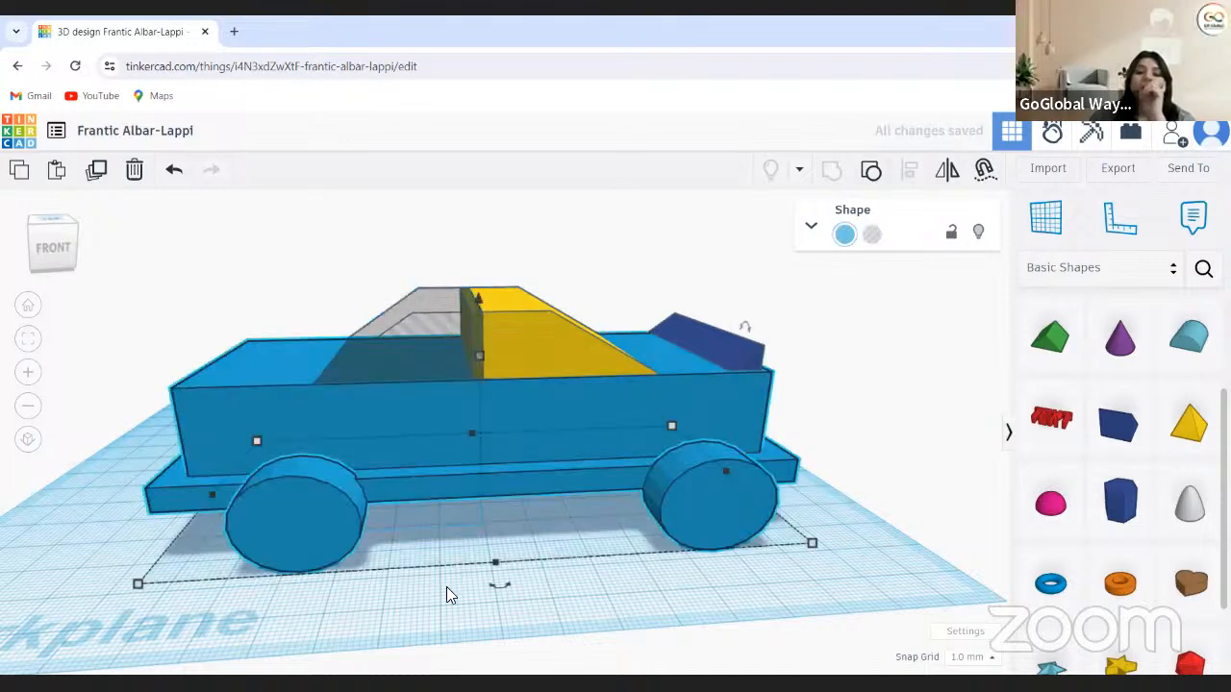
Raise the yellow cabin half's height to 17 mm and raise the transparent half to match it
left_click(432, 331)
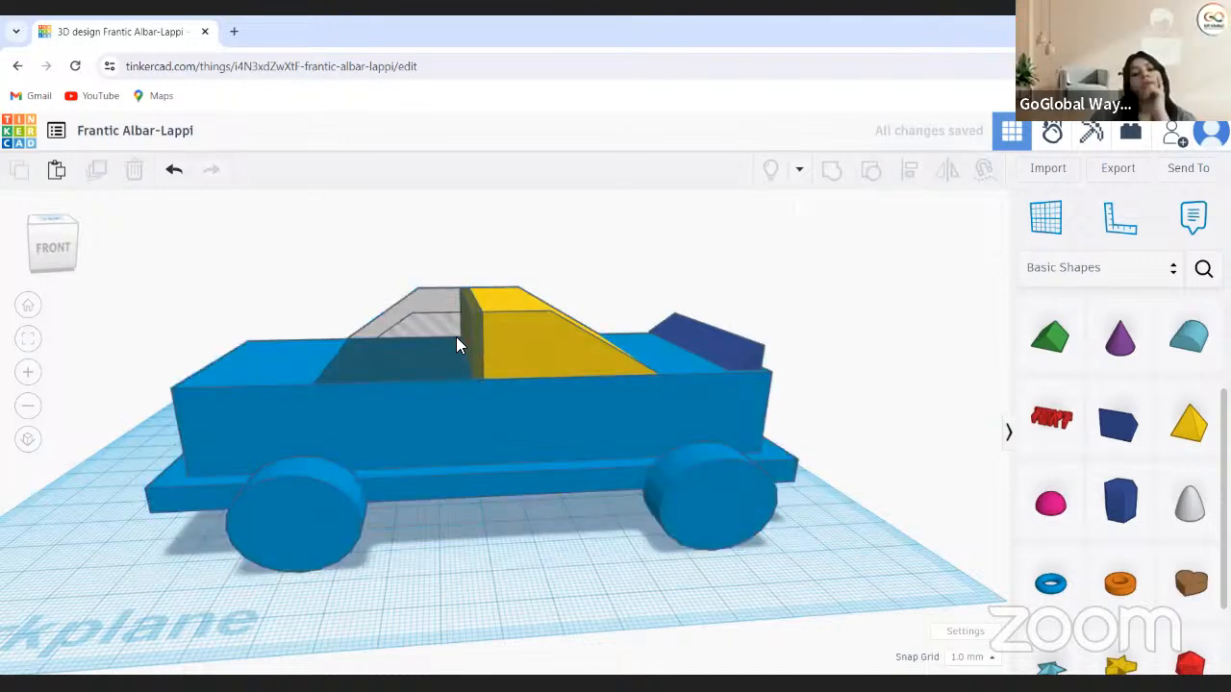
left_click(397, 301)
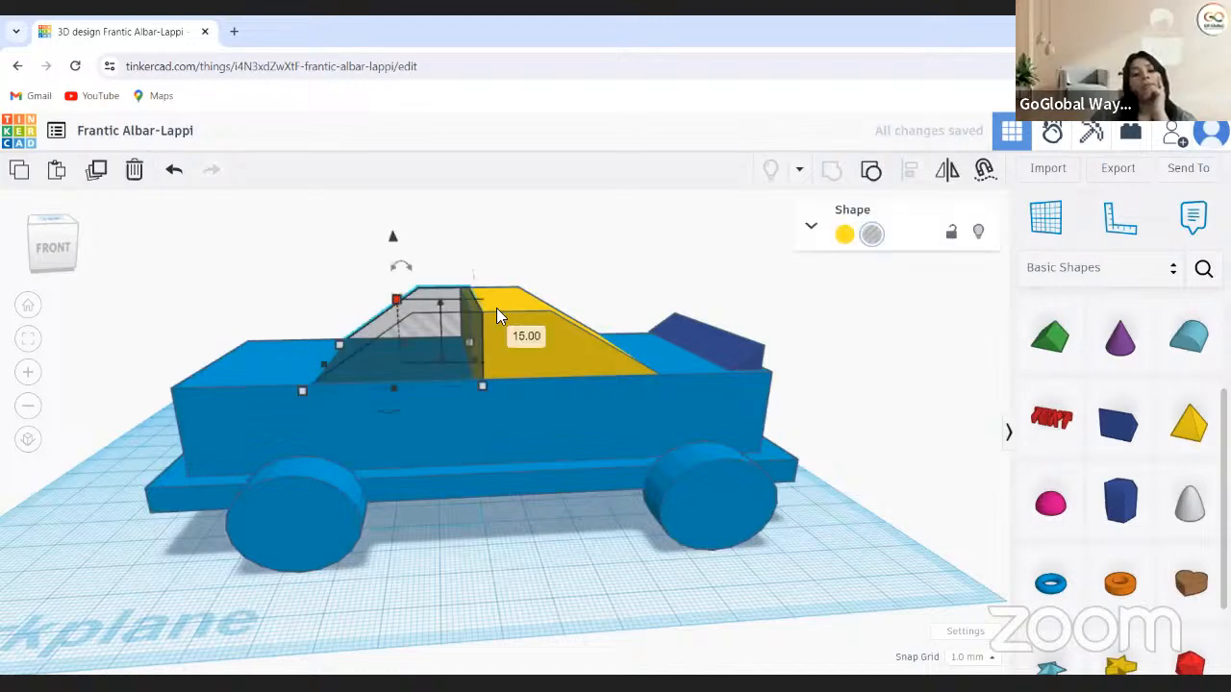
left_click_drag(558, 340, 516, 304)
left_click(558, 306)
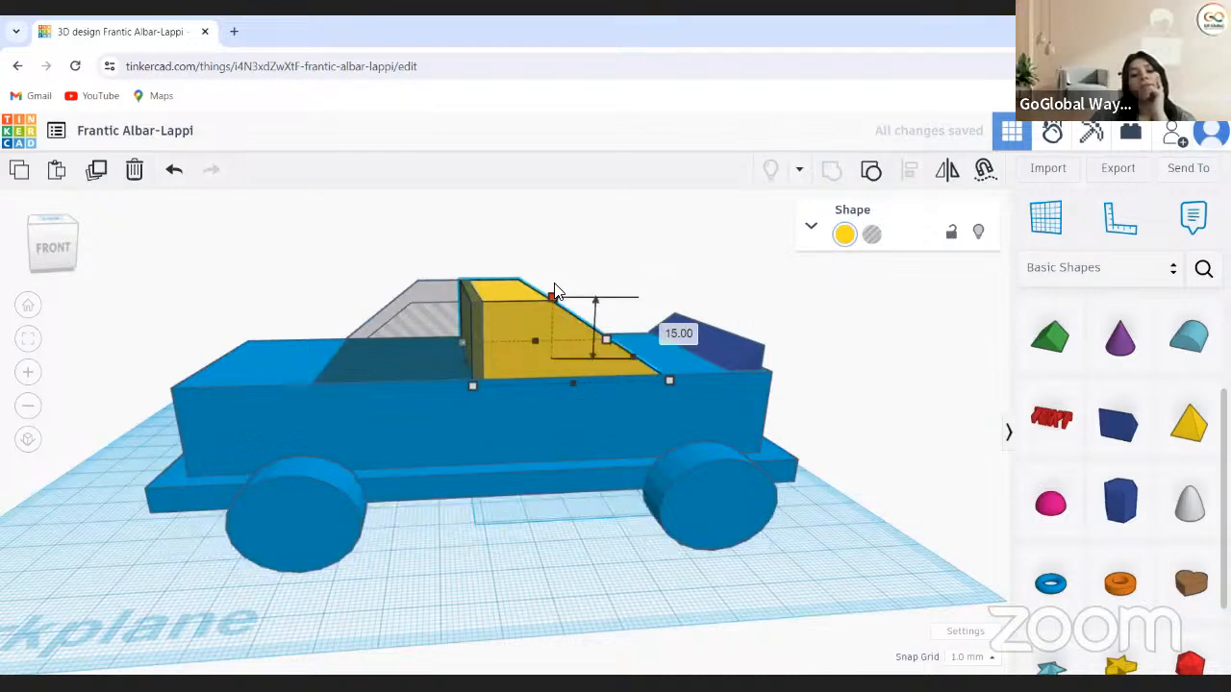
left_click_drag(554, 290, 552, 285)
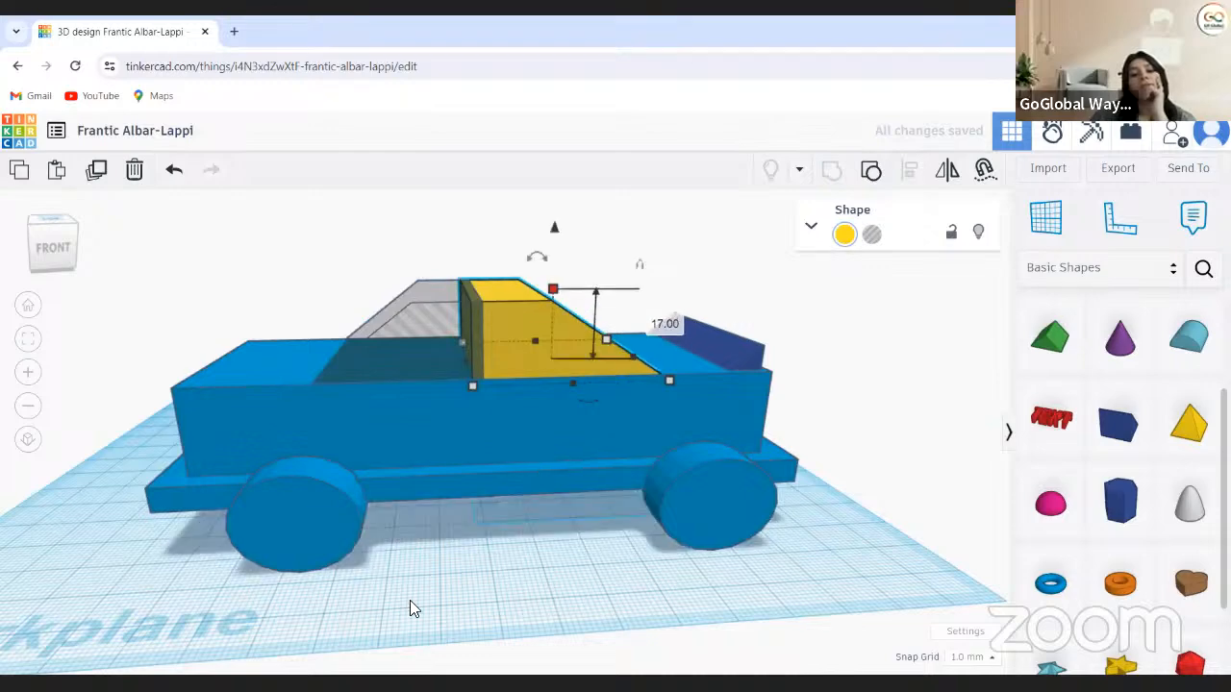
key("Escape")
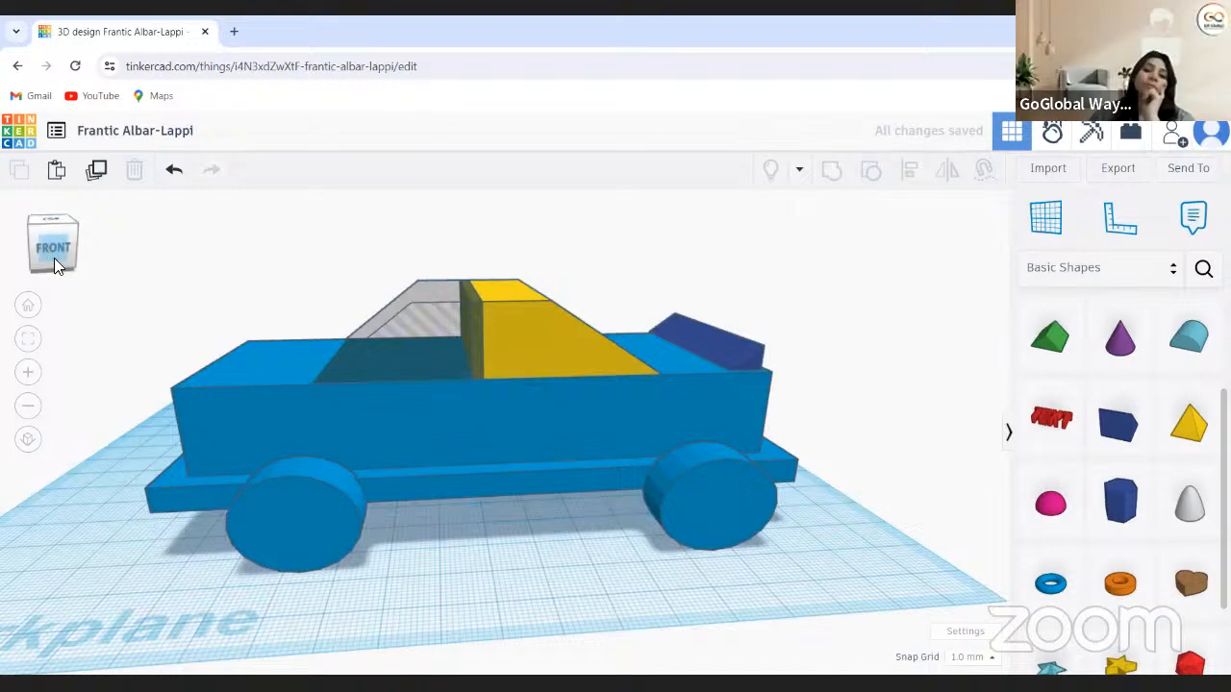
Place a new solid box on the workplane beside the car's spoiler end
left_click(59, 255)
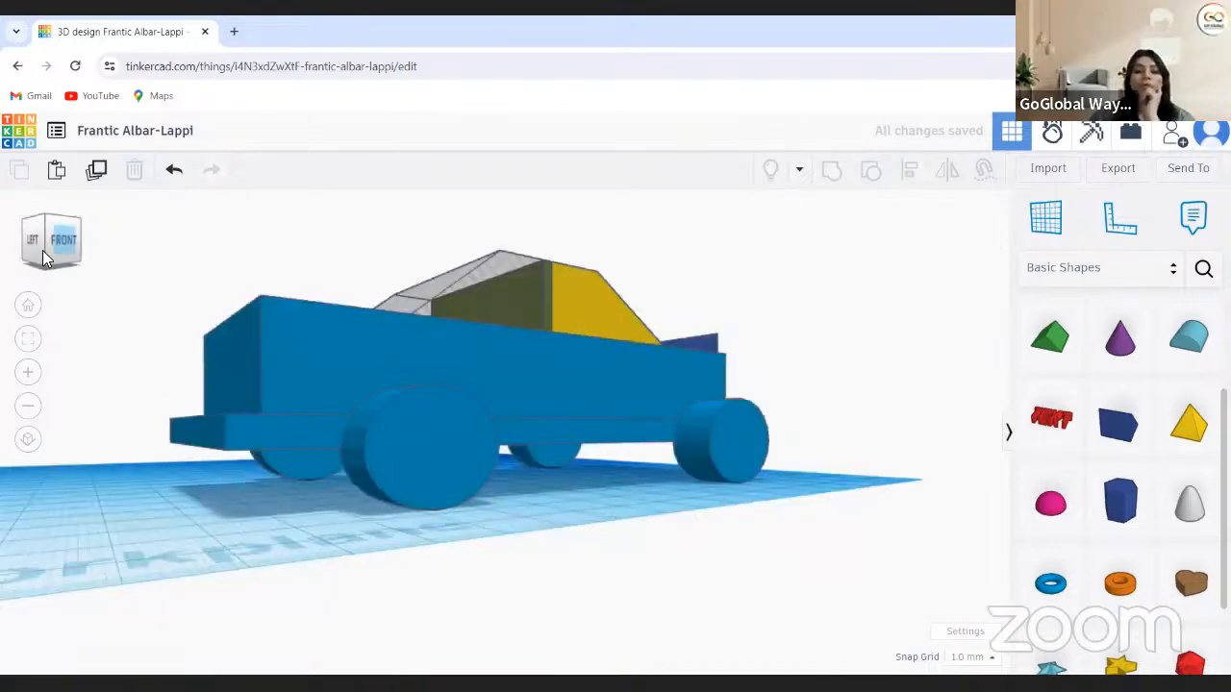
left_click(42, 252)
left_click(43, 252)
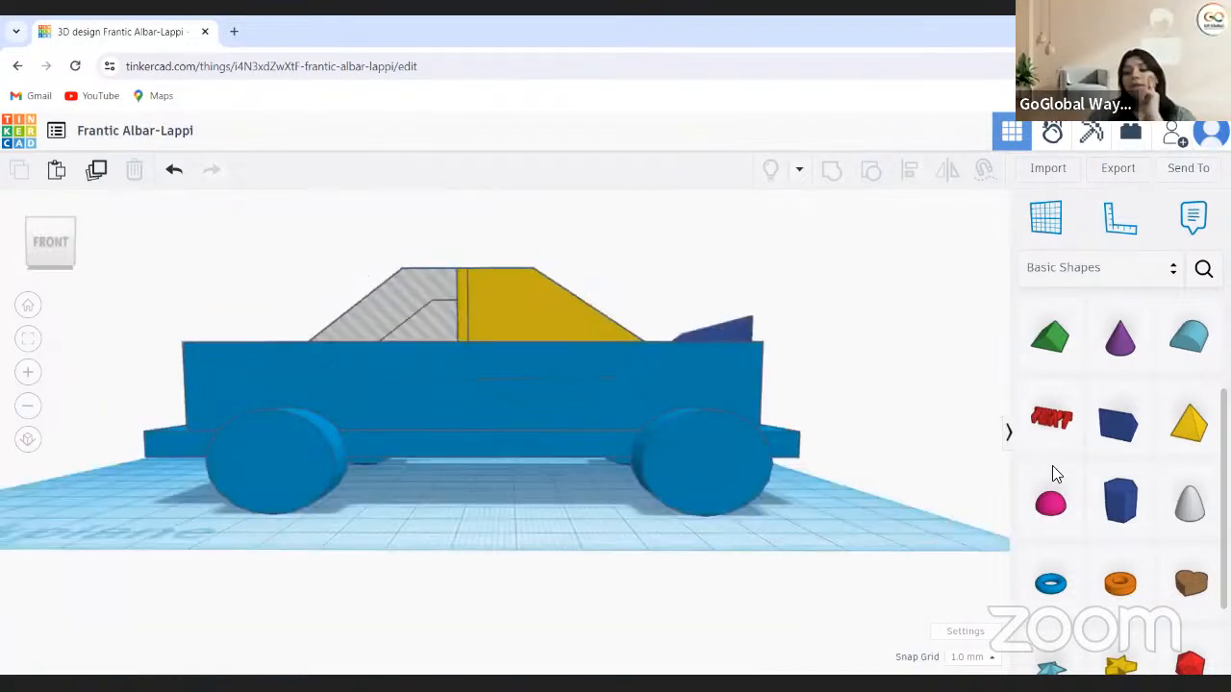
scroll(1154, 404, "up", 2)
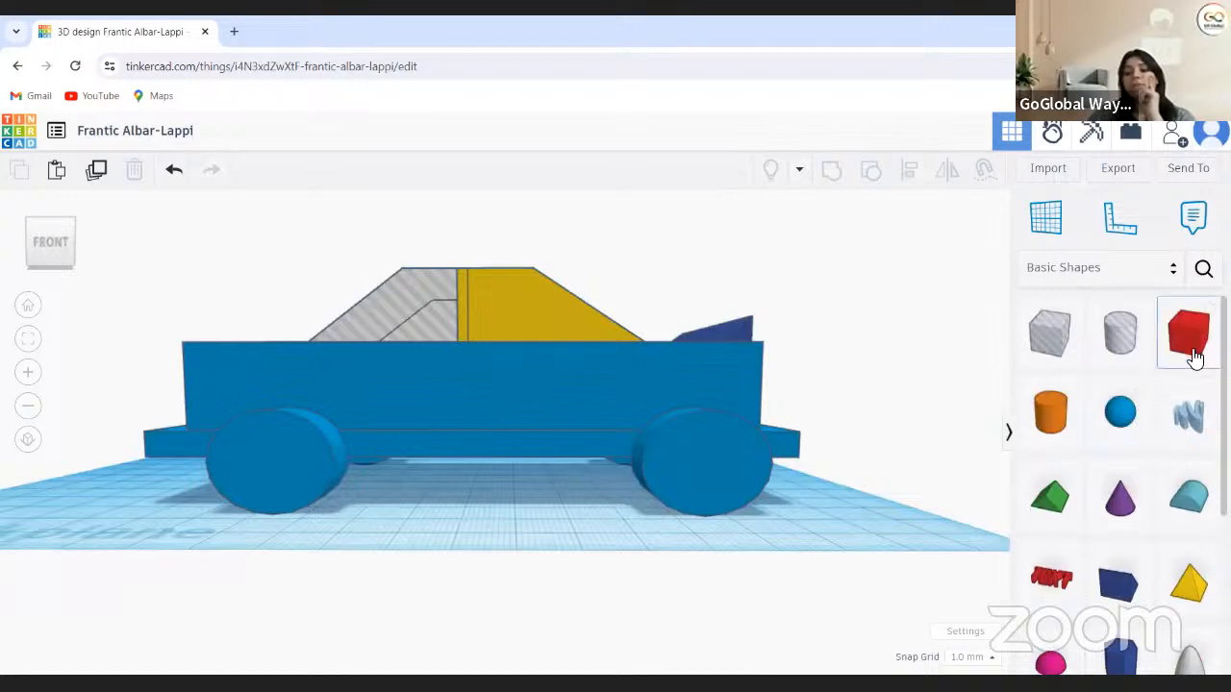
left_click(1190, 351)
left_click(841, 524)
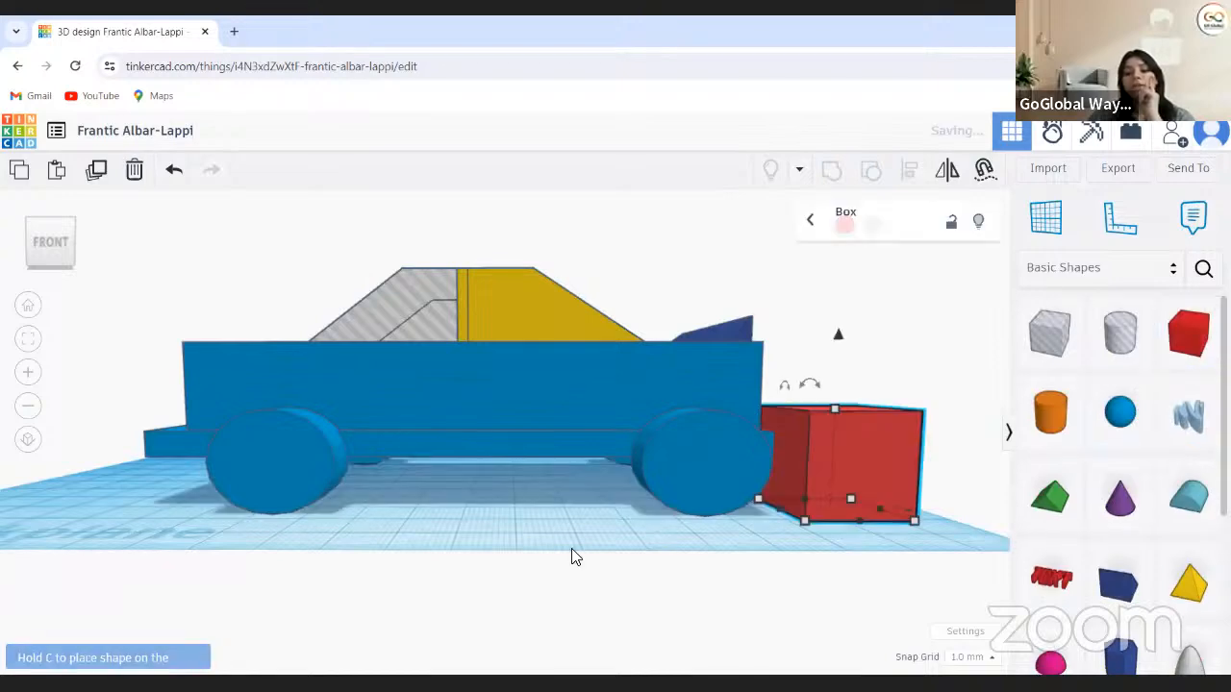
Resize the new box to 10 mm across the car, 5 mm deep and 5 mm high
left_click(23, 257)
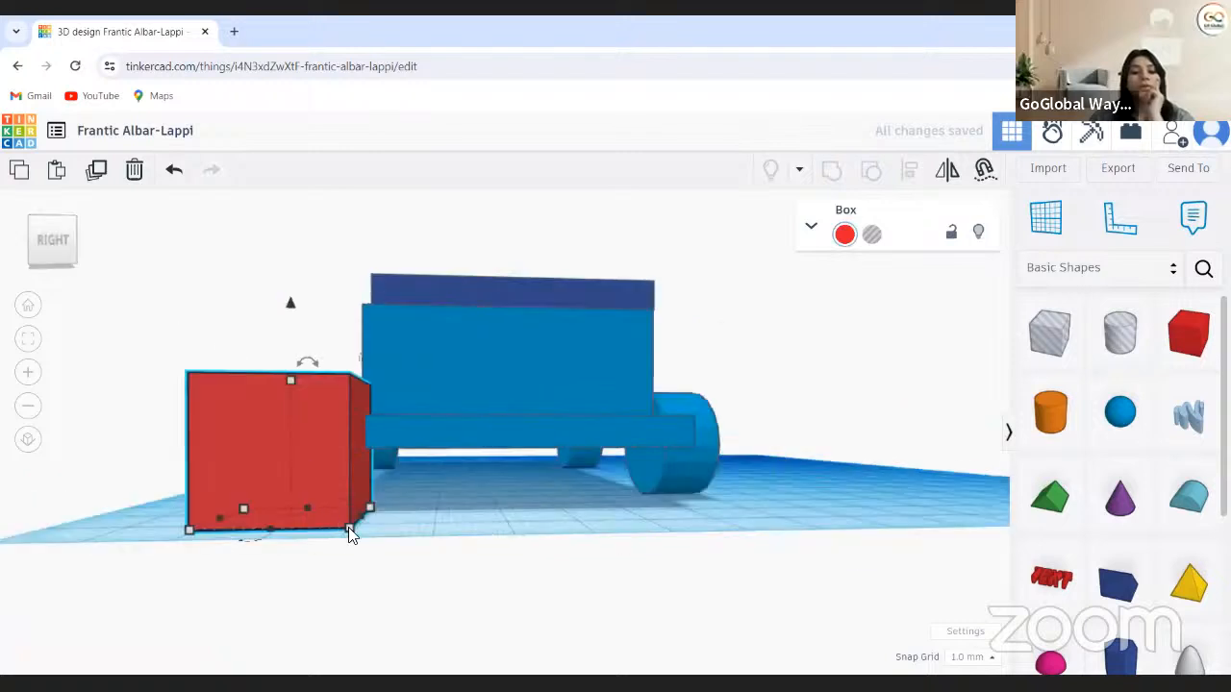
left_click(350, 529)
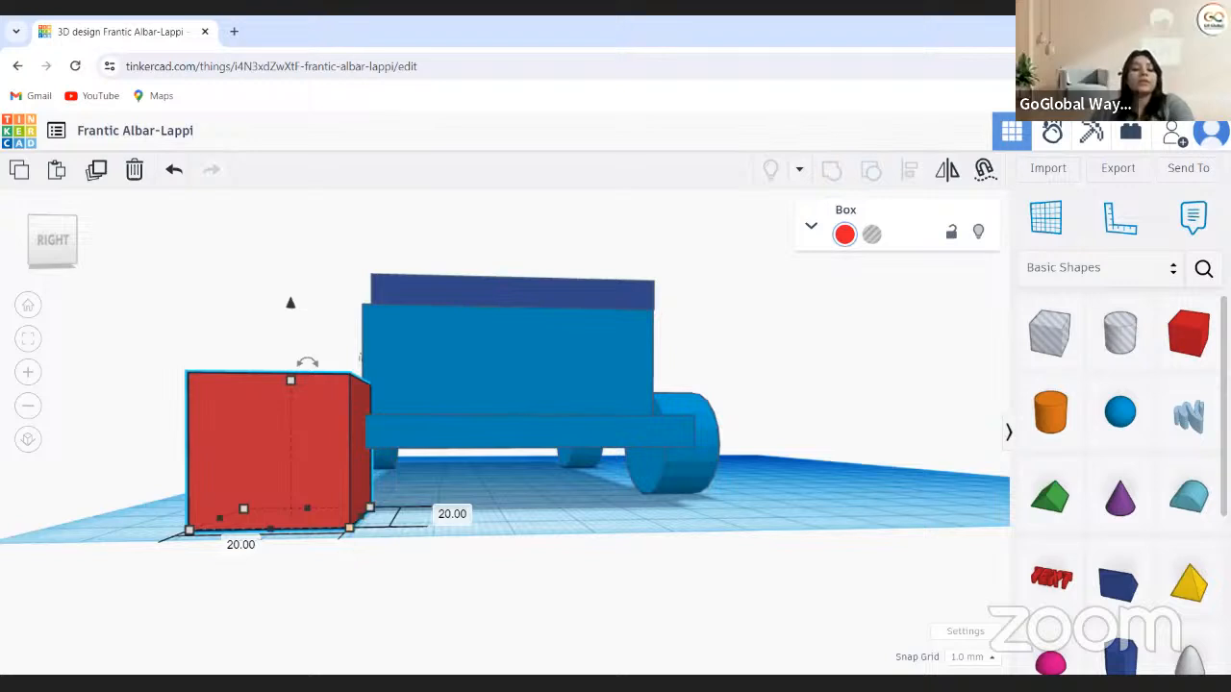
left_click(234, 548)
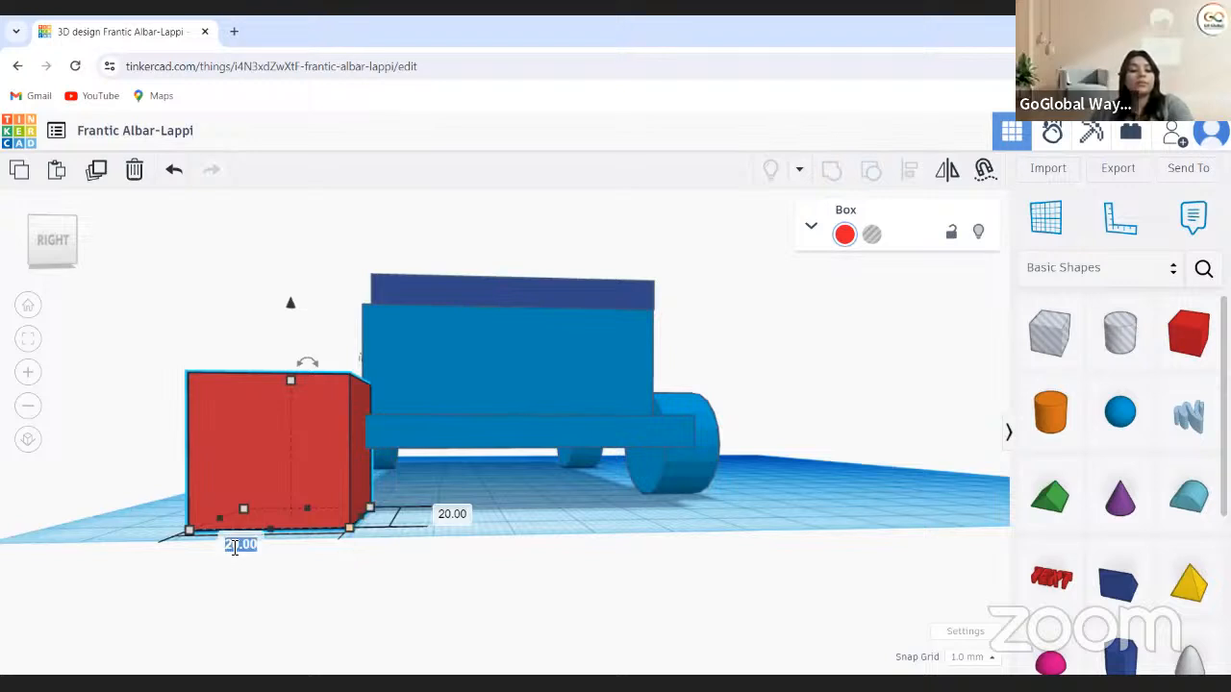
type("10")
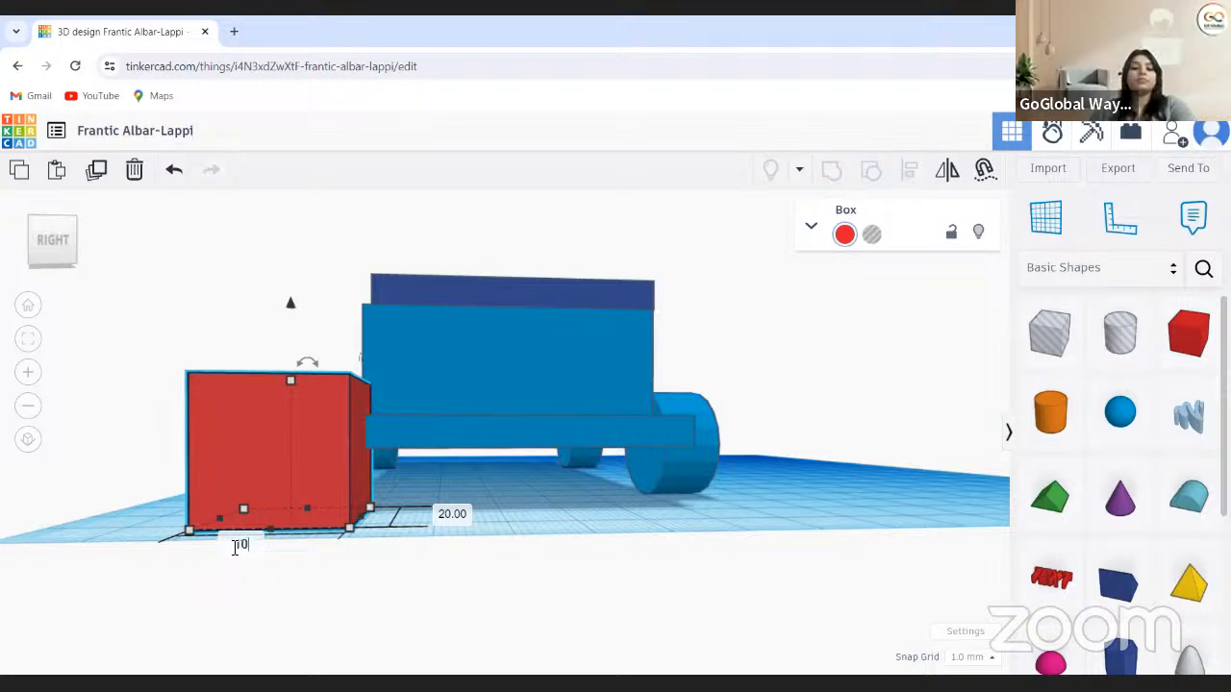
key("Return")
left_click(391, 521)
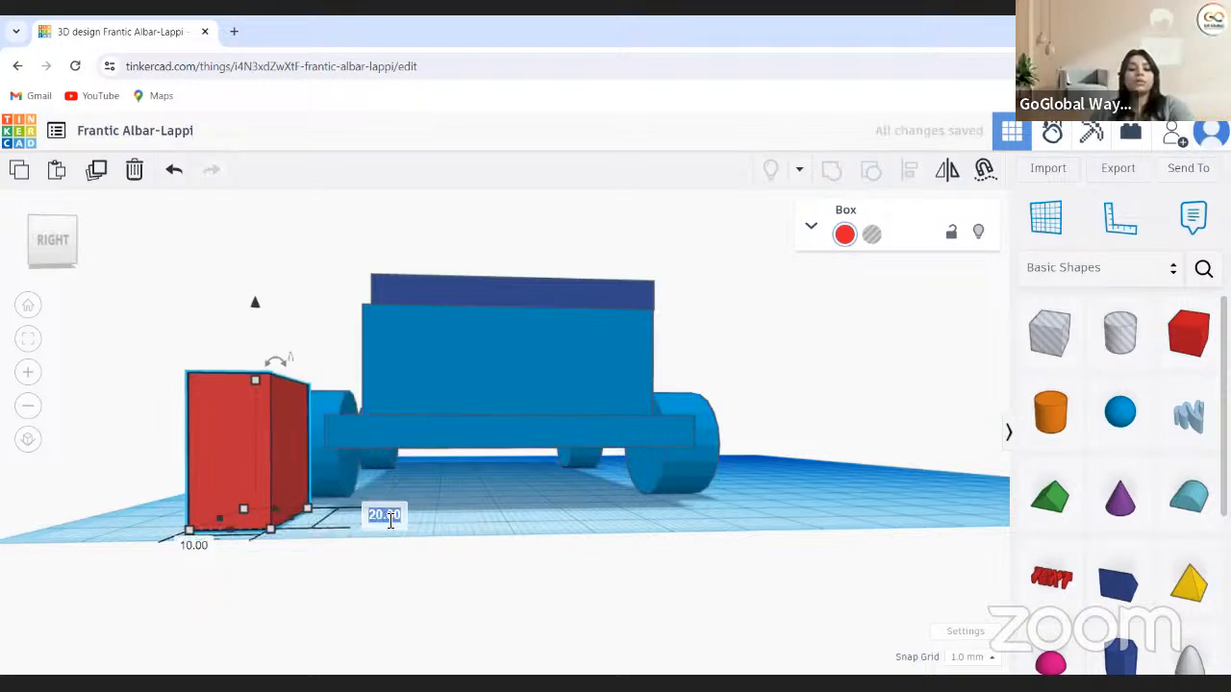
key("BackSpace")
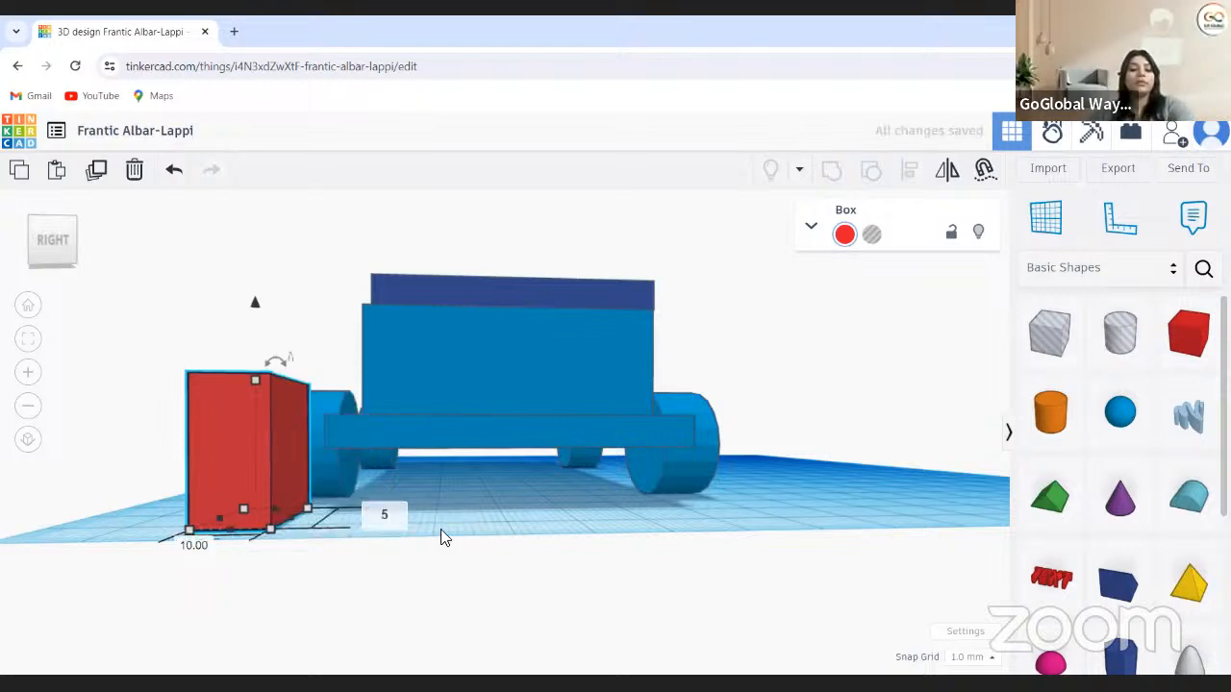
type("5")
key("Return")
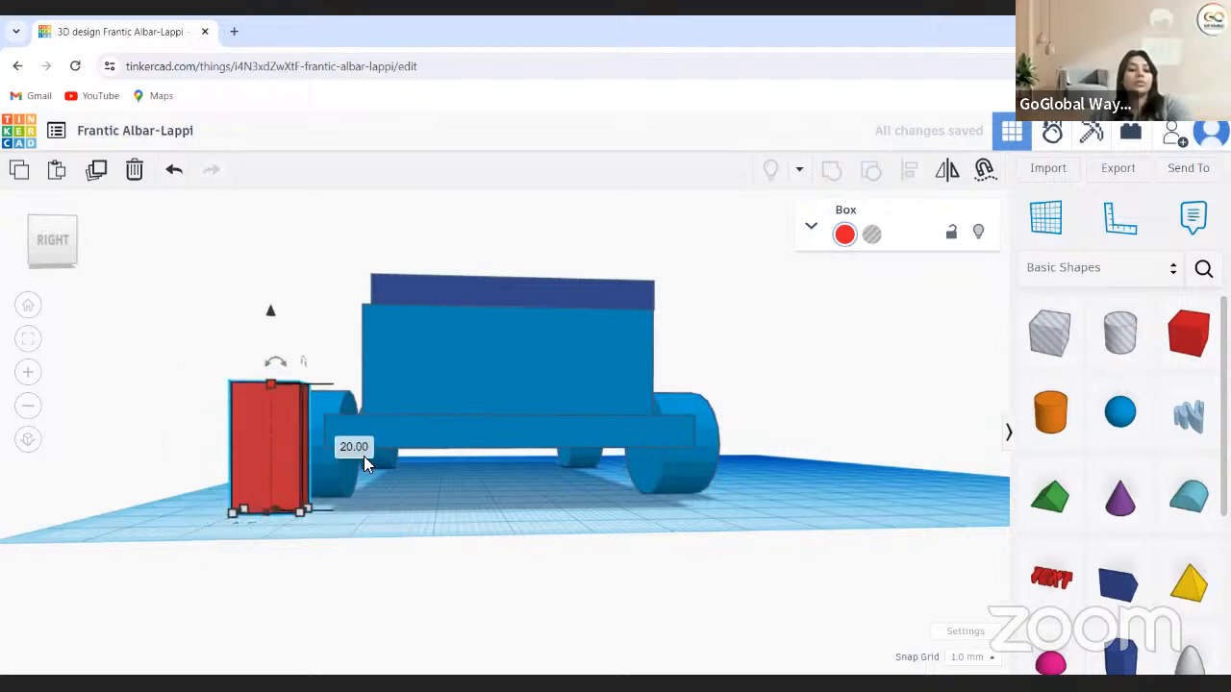
type("5")
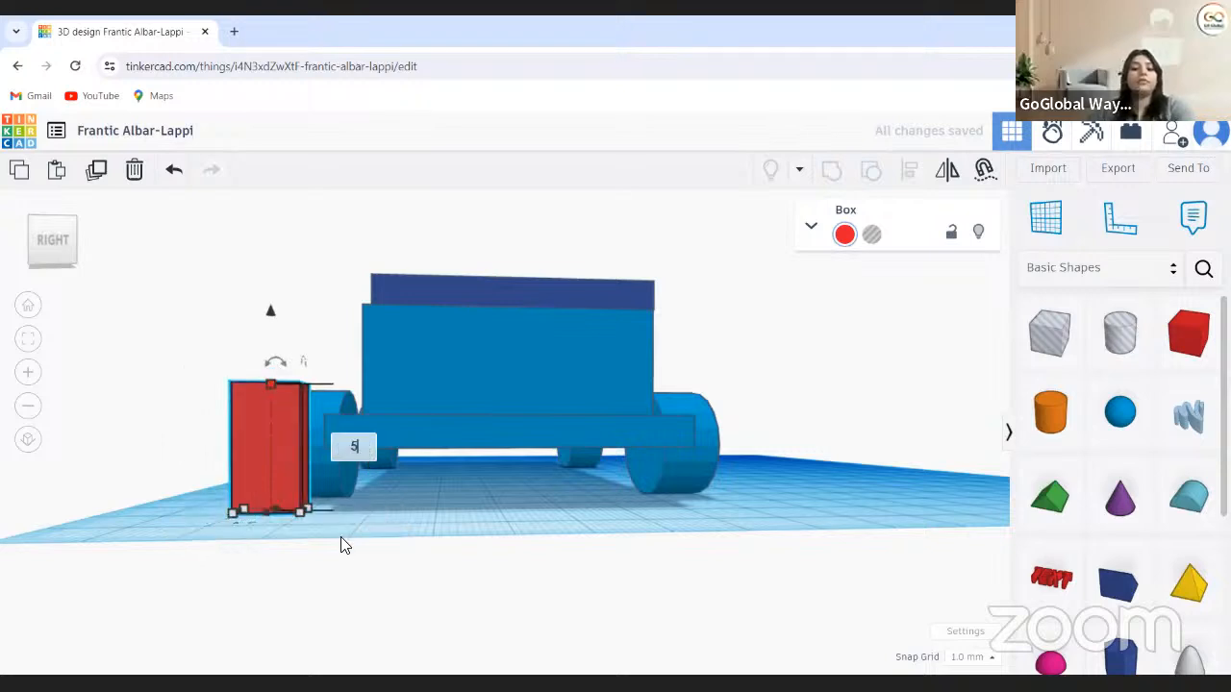
key("Return")
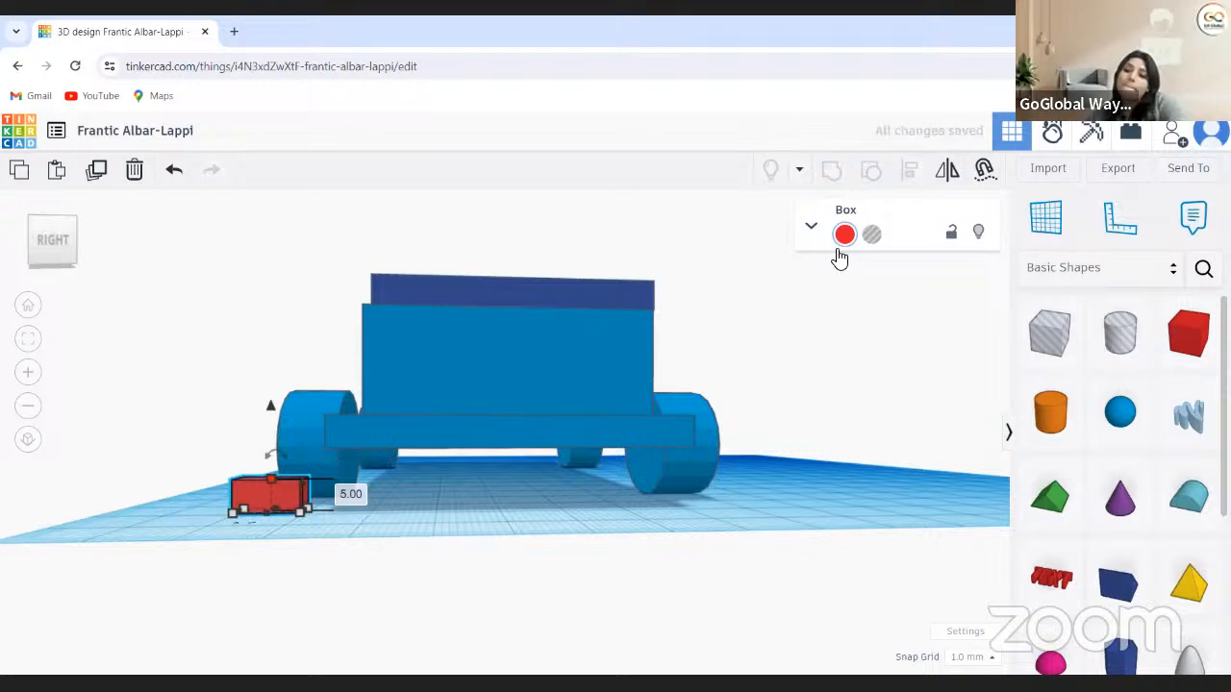
Color the small box yellow, align it with one side of the car's end face and lift it 25 mm above the workplane
left_click(845, 235)
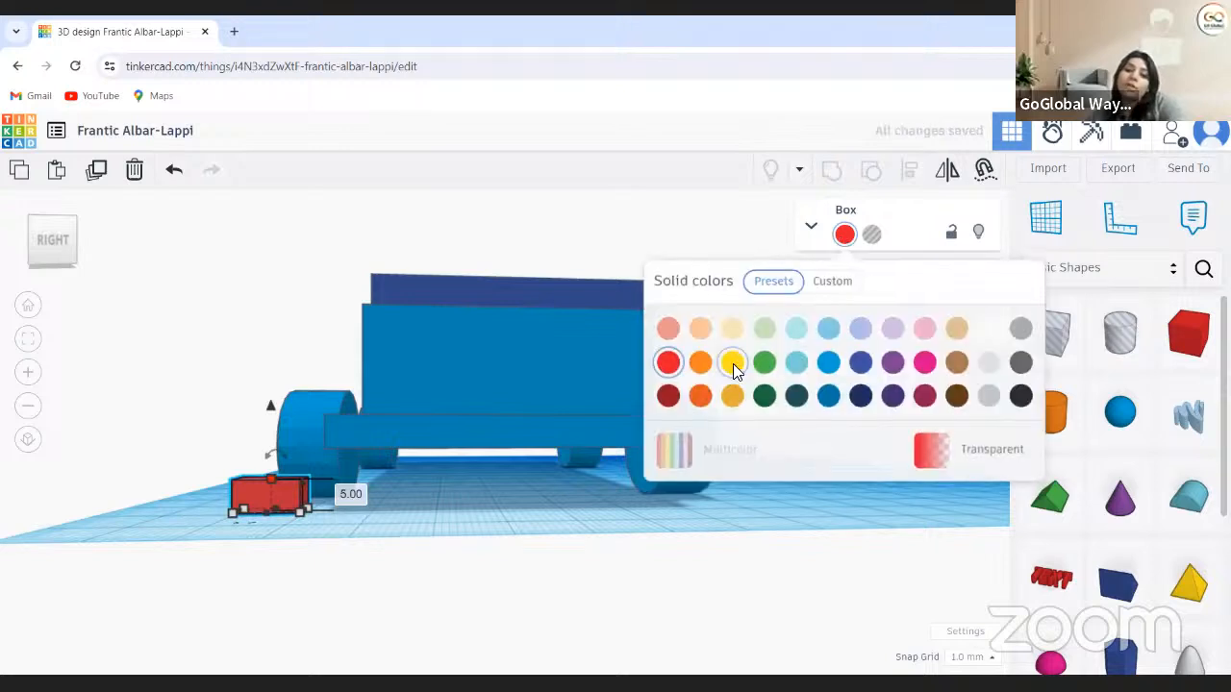
left_click_drag(250, 492, 420, 348)
left_click_drag(425, 256, 424, 246)
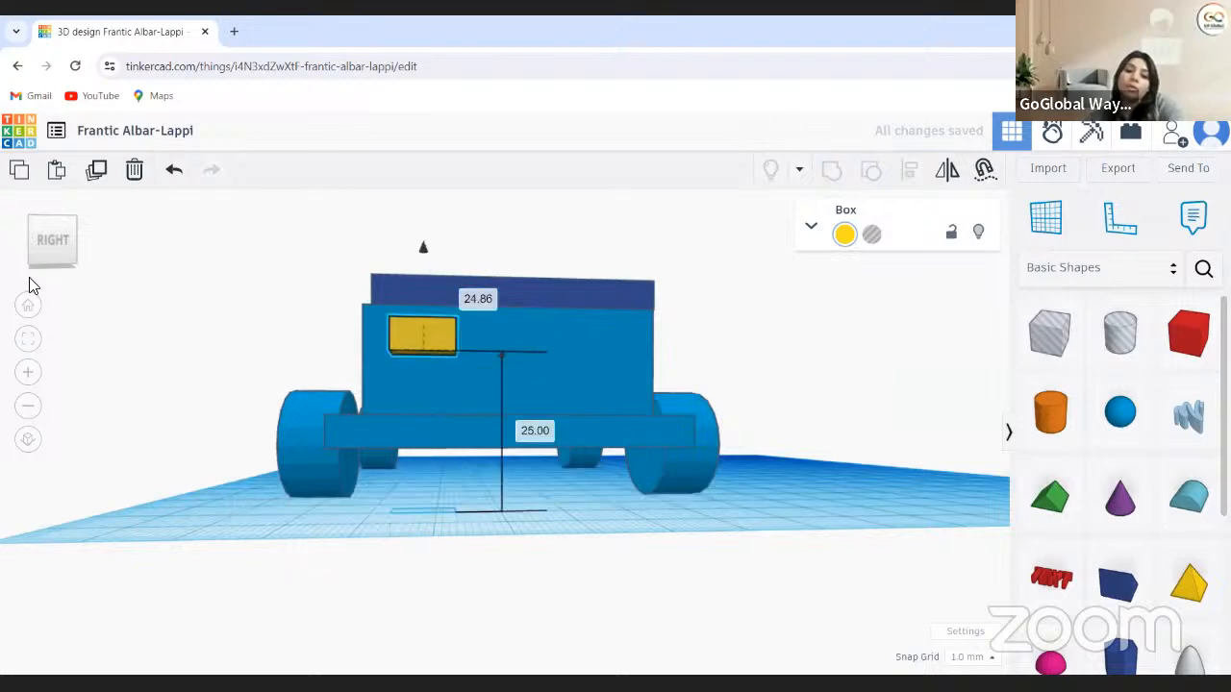
Move the yellow box inward so it sits against the body's end face below the spoiler
left_click(77, 245)
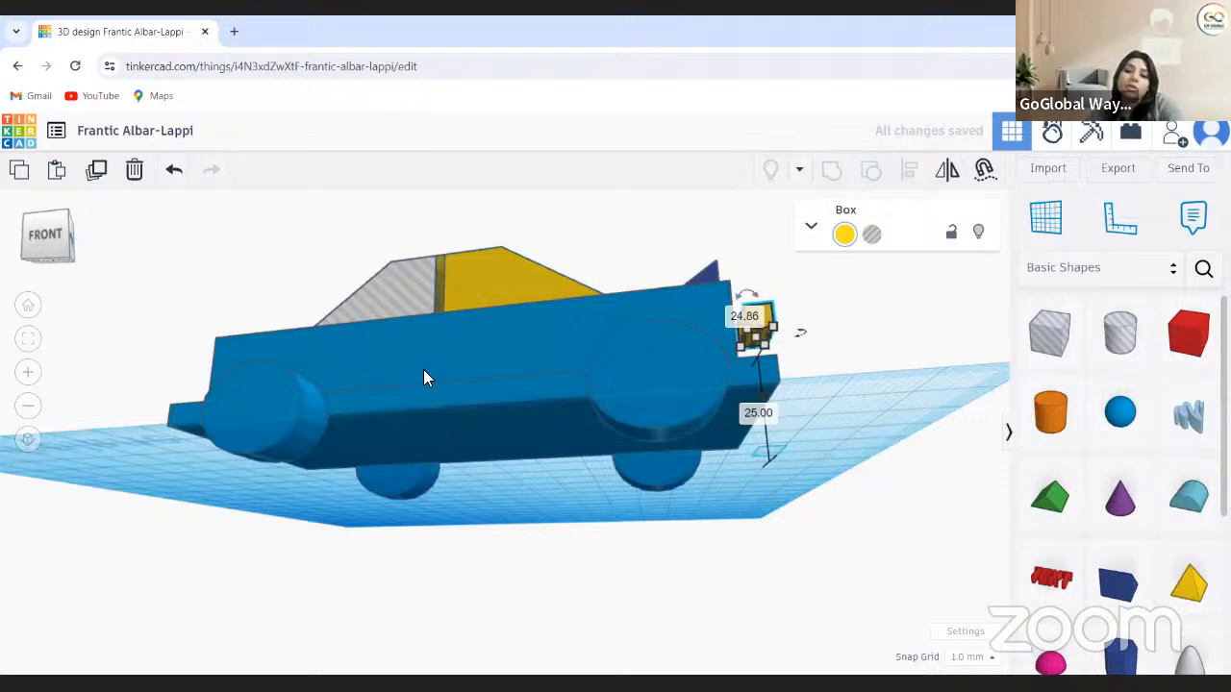
right_click_drag(423, 376, 769, 451)
middle_click_drag(773, 390, 791, 449)
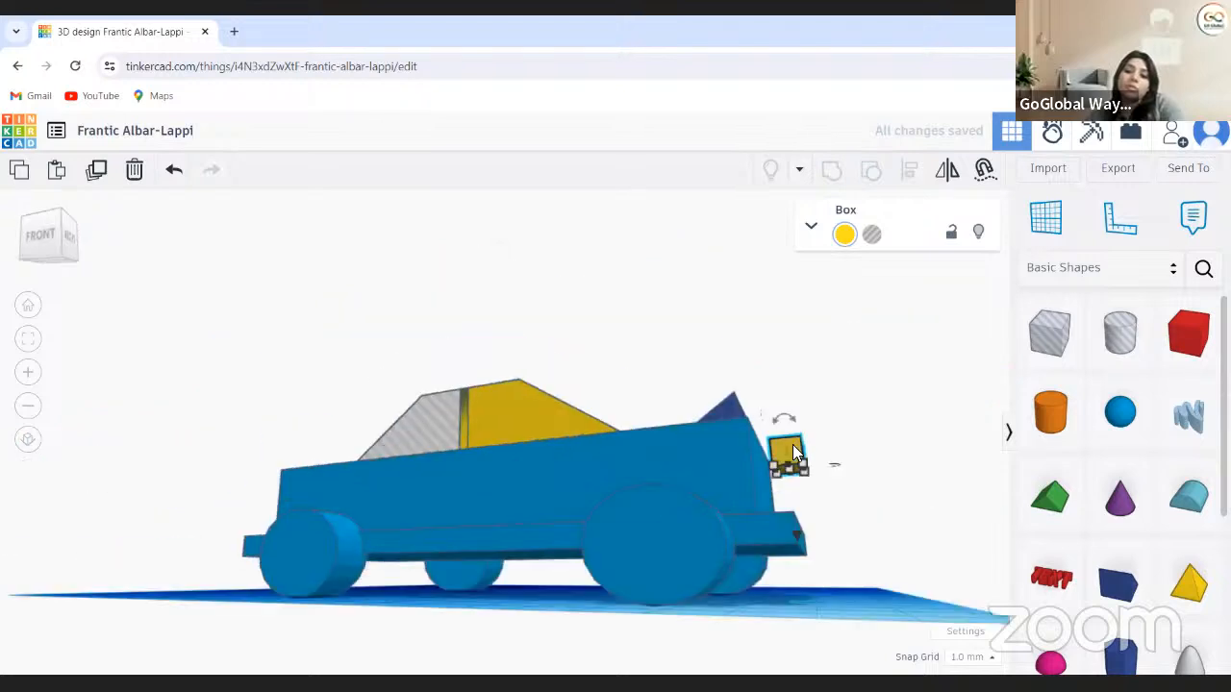
left_click_drag(783, 448, 764, 452)
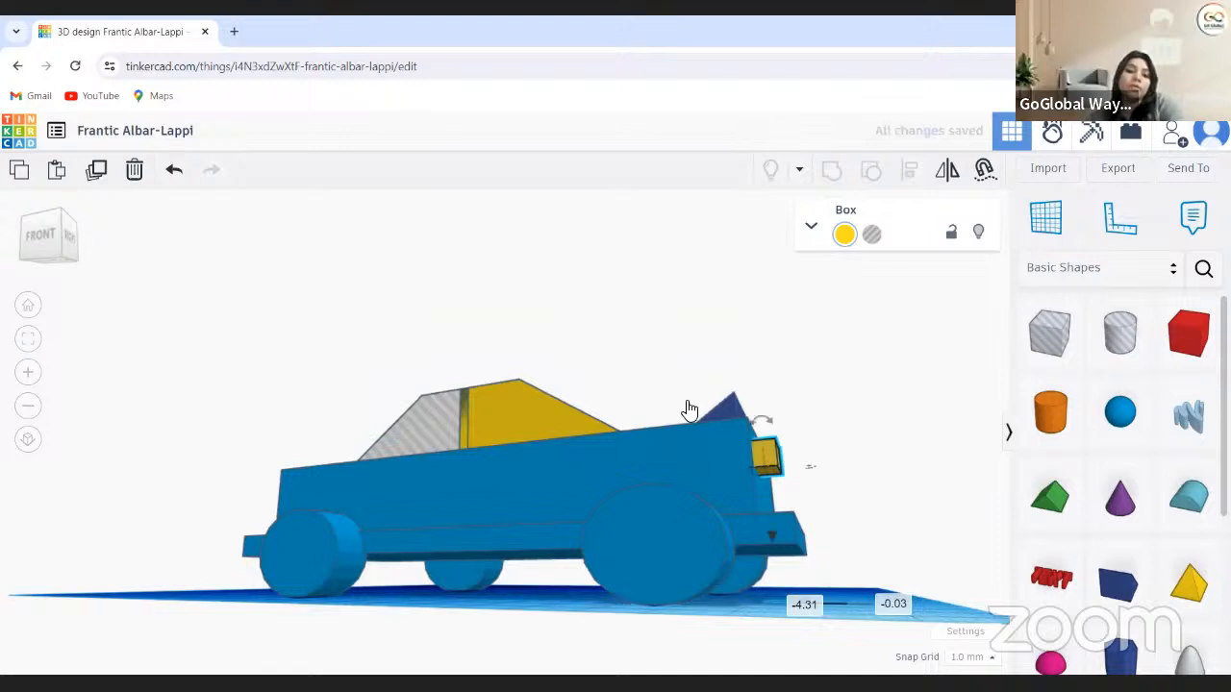
Duplicate the yellow box 29 mm across the end face to form a matching light on the other side
left_click(24, 251)
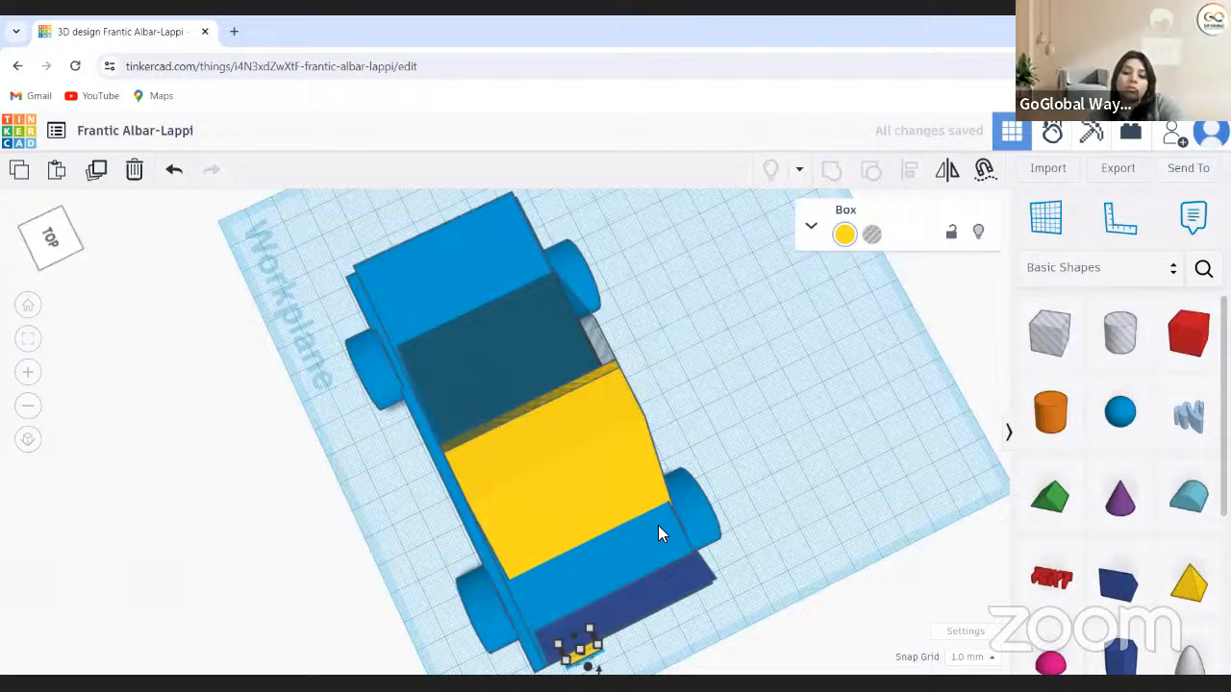
scroll(751, 479, "up", 1)
middle_click_drag(615, 498, 590, 399)
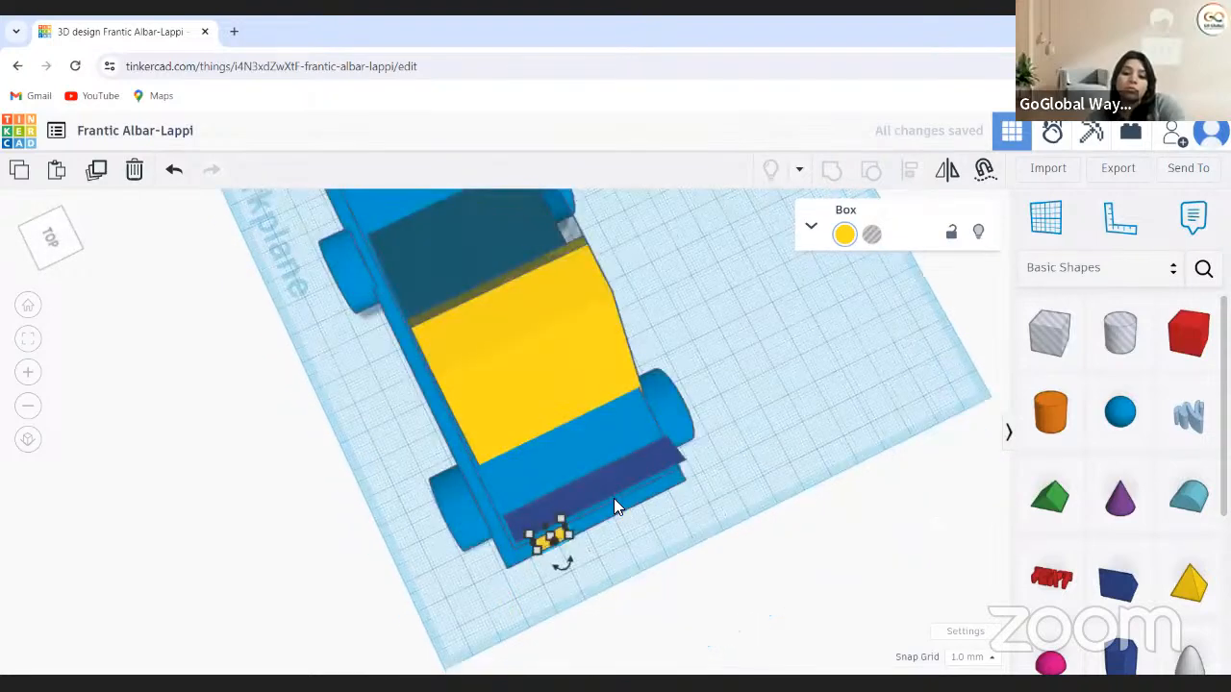
scroll(616, 498, "up", 4)
left_click(432, 603)
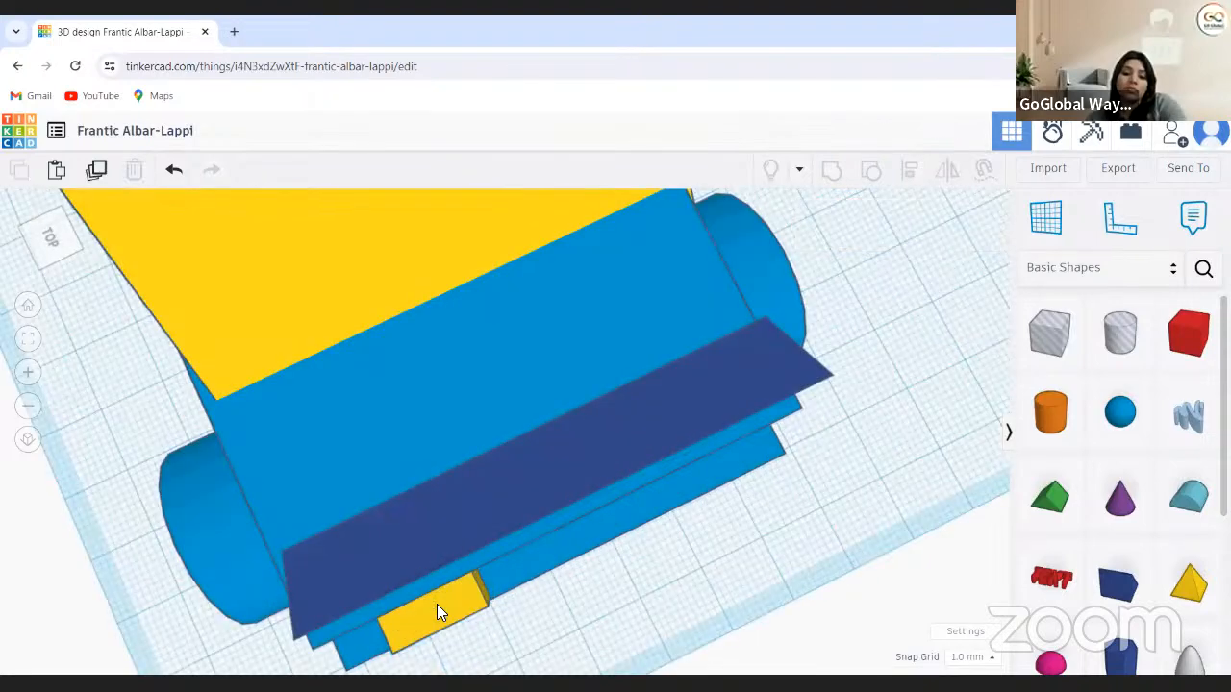
left_click_drag(444, 614, 644, 535)
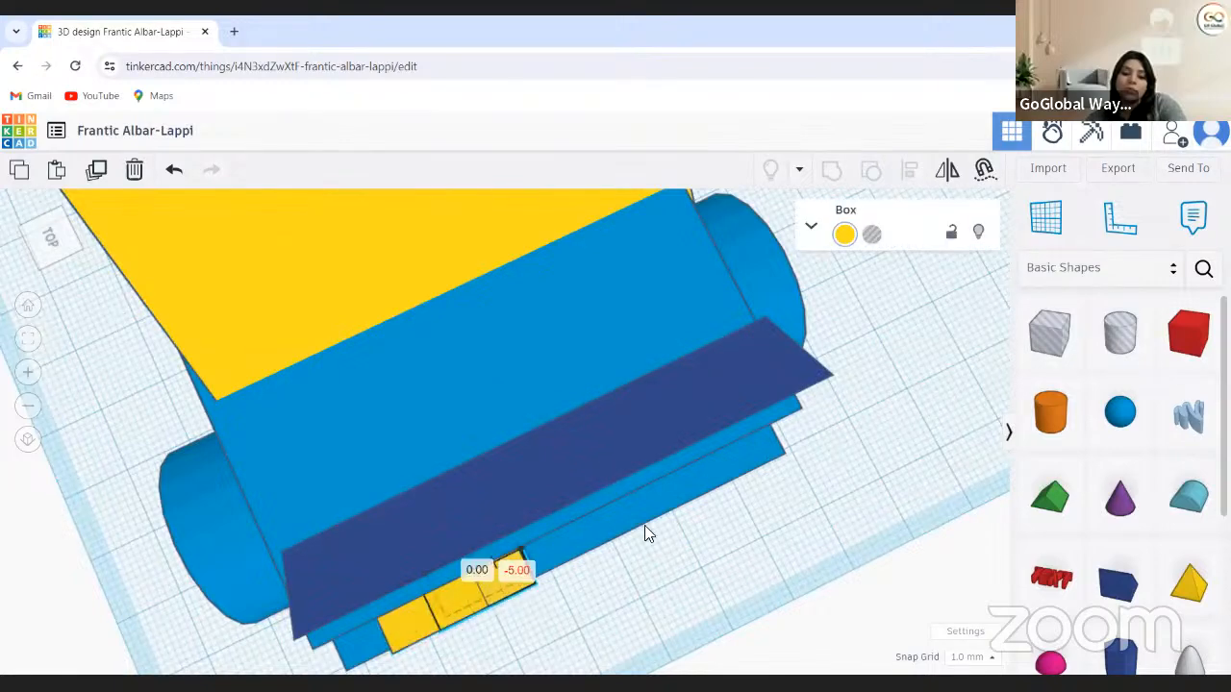
left_click_drag(715, 487, 727, 465)
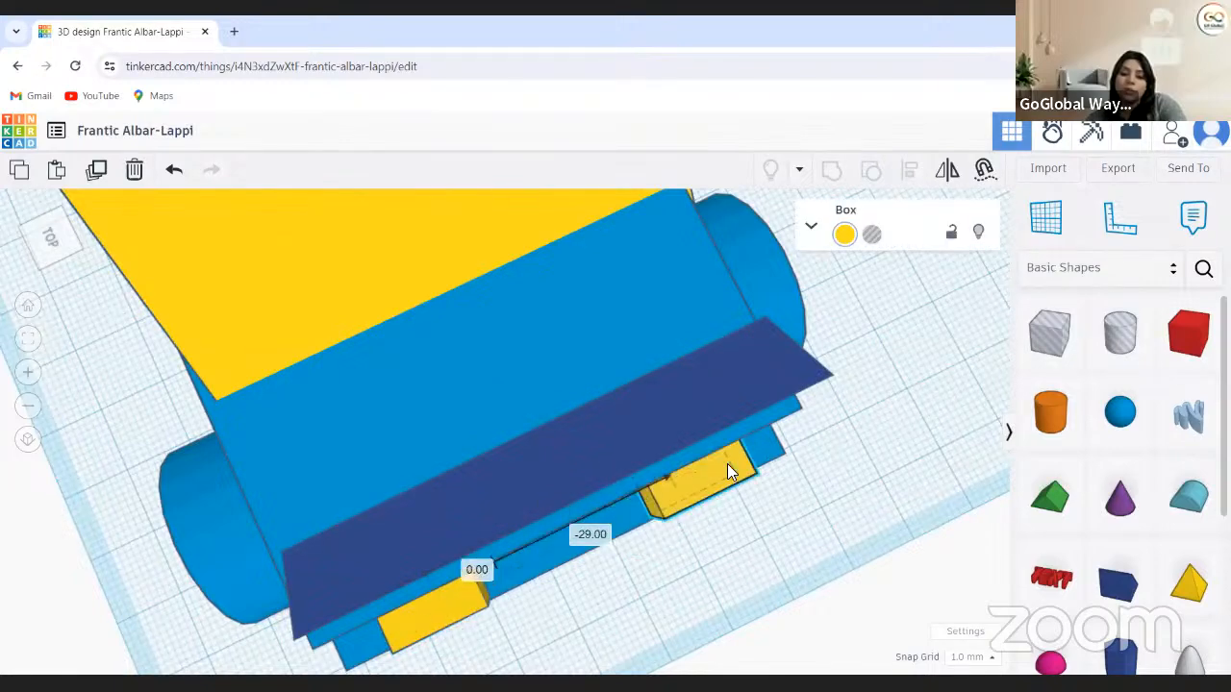
Examine the pair of yellow boxes on the car's end from the side and at an angle
left_click(62, 234)
mouse_move(63, 234)
left_mouse_down()
mouse_move(89, 229)
mouse_move(75, 234)
left_mouse_up()
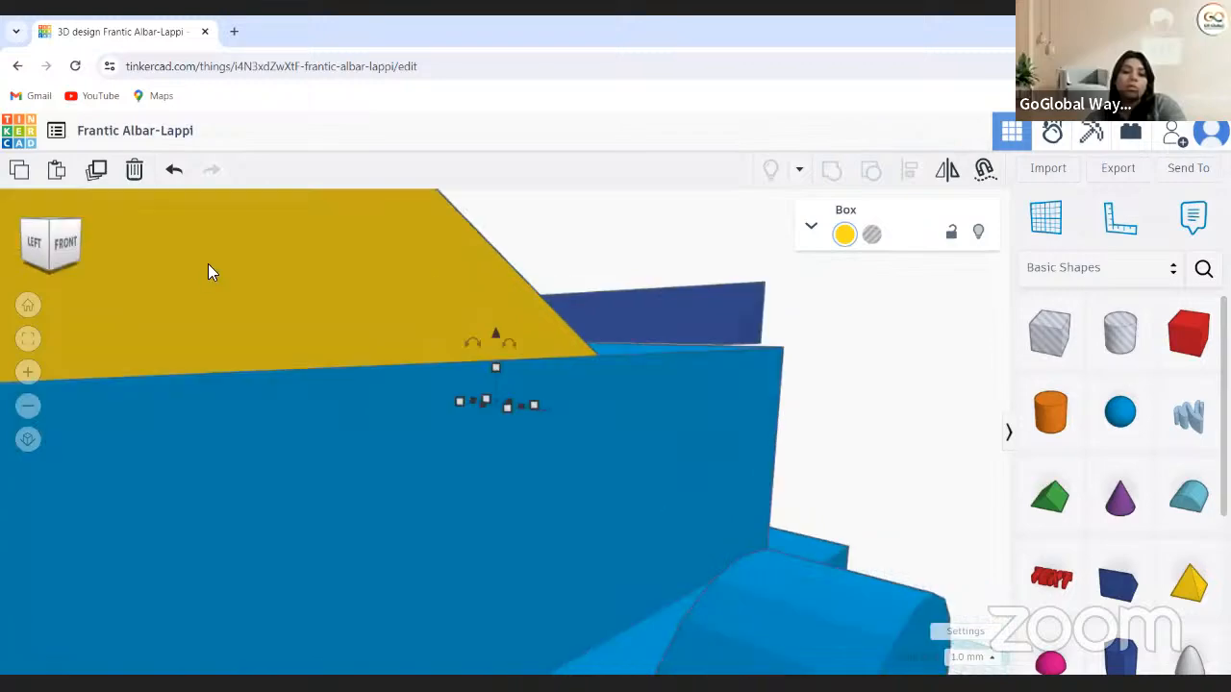
scroll(208, 264, "down", 3)
right_click_drag(207, 264, 164, 537)
right_click_drag(329, 517, 436, 519)
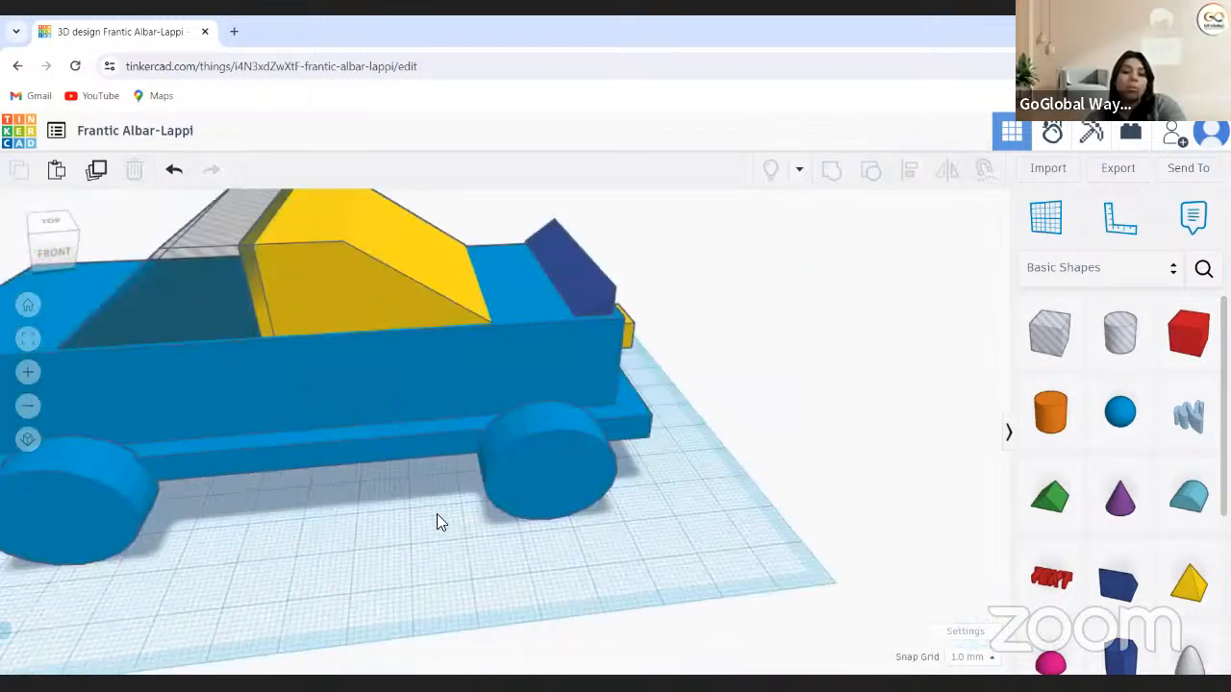
right_click_drag(354, 513, 237, 516)
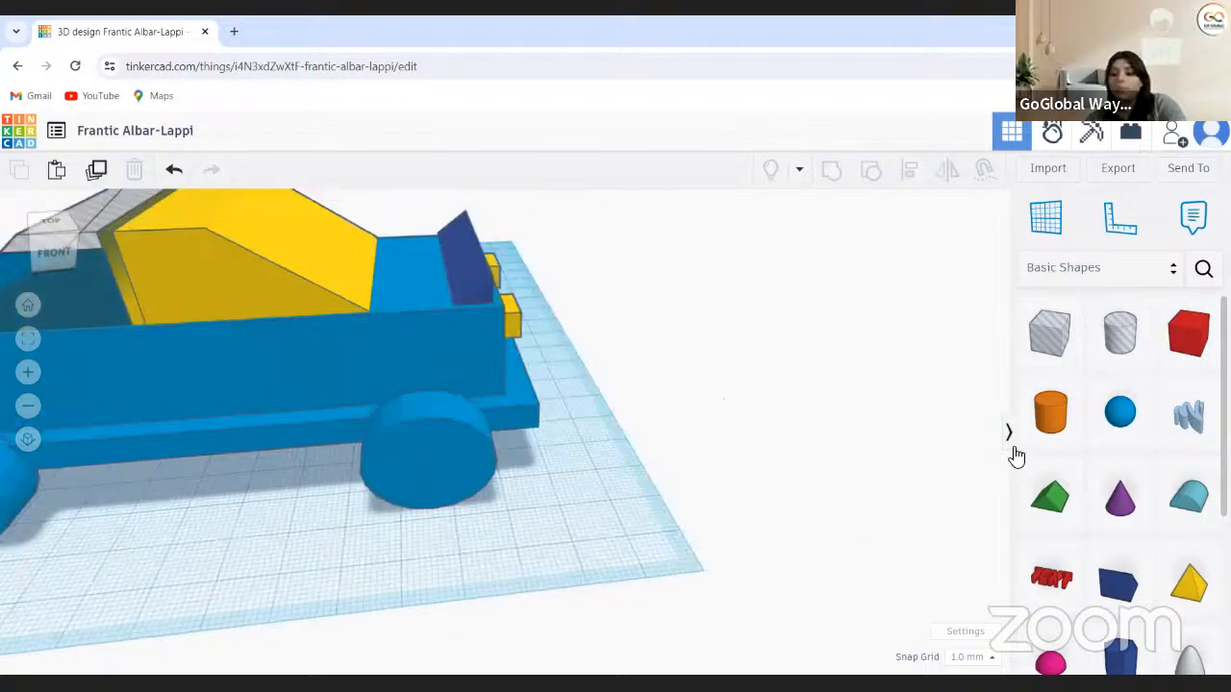
Add an orange cylinder beside the car and lay it lengthwise by rotating it 90° onto its side and 90° about the vertical axis
left_click(1040, 413)
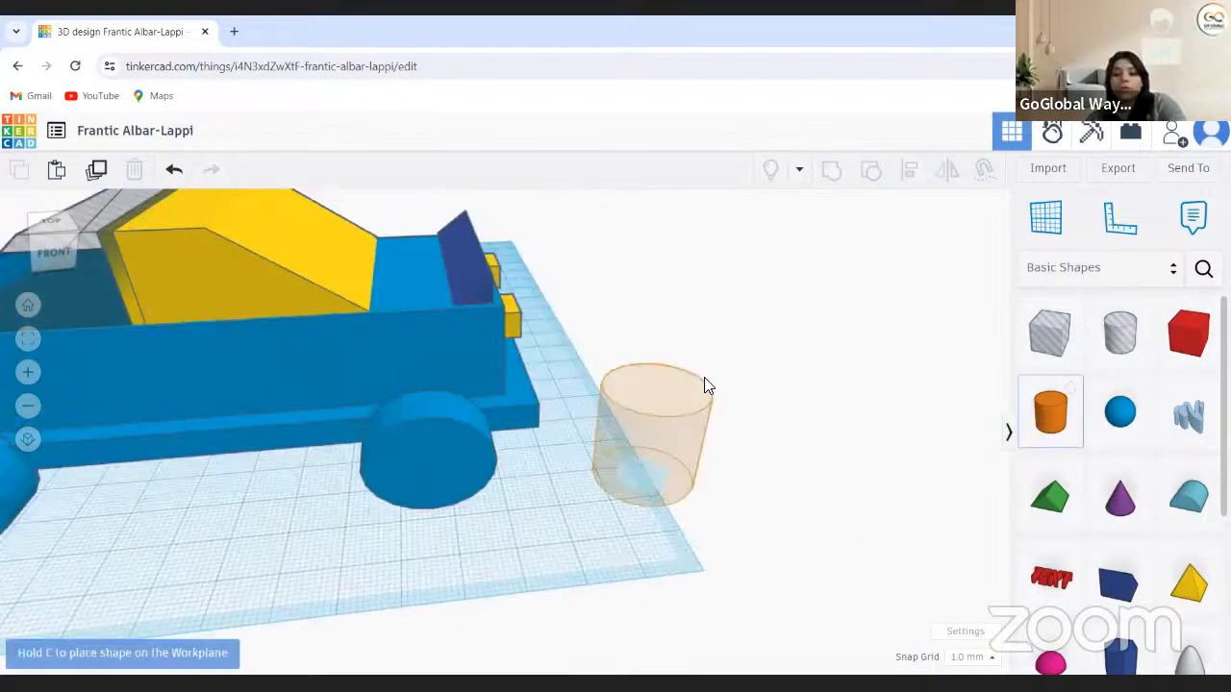
left_click(711, 368)
left_click(712, 362)
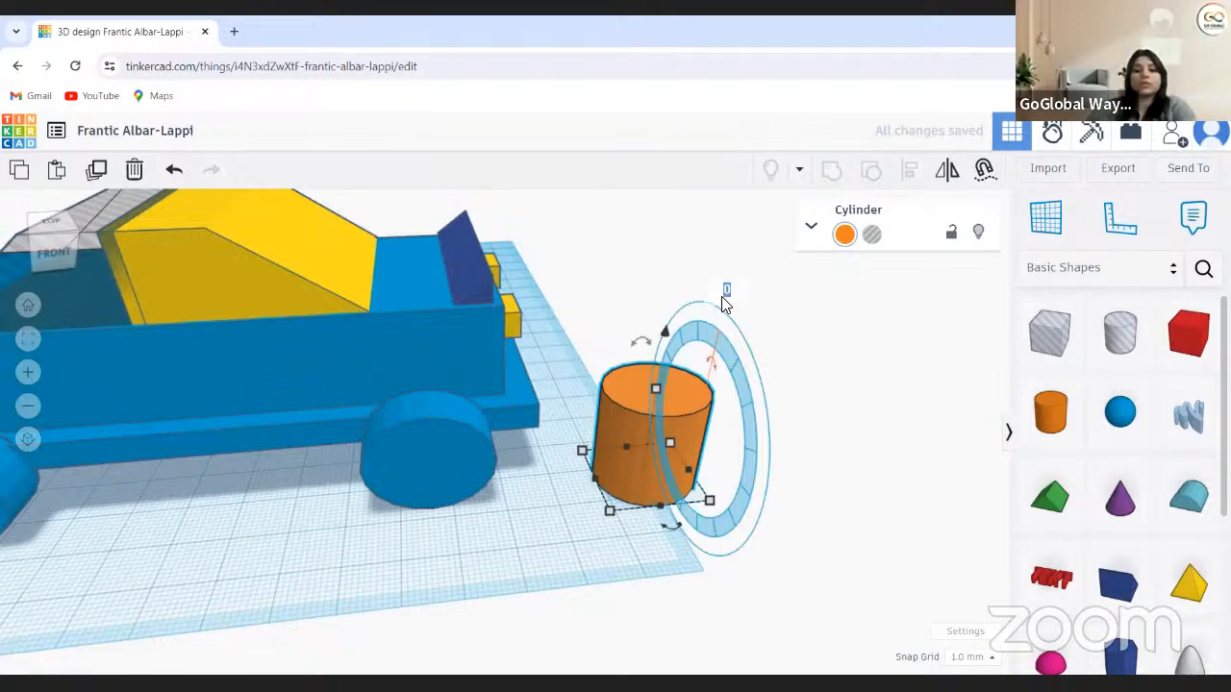
type("90")
key("Return")
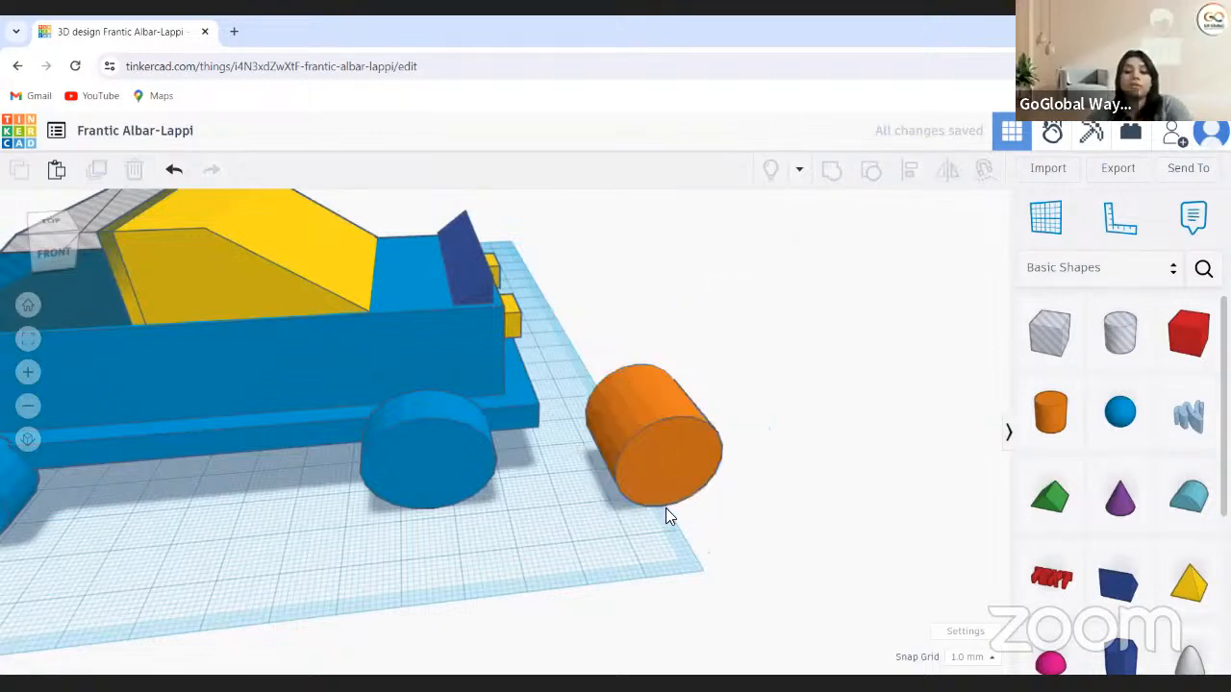
left_click(672, 527)
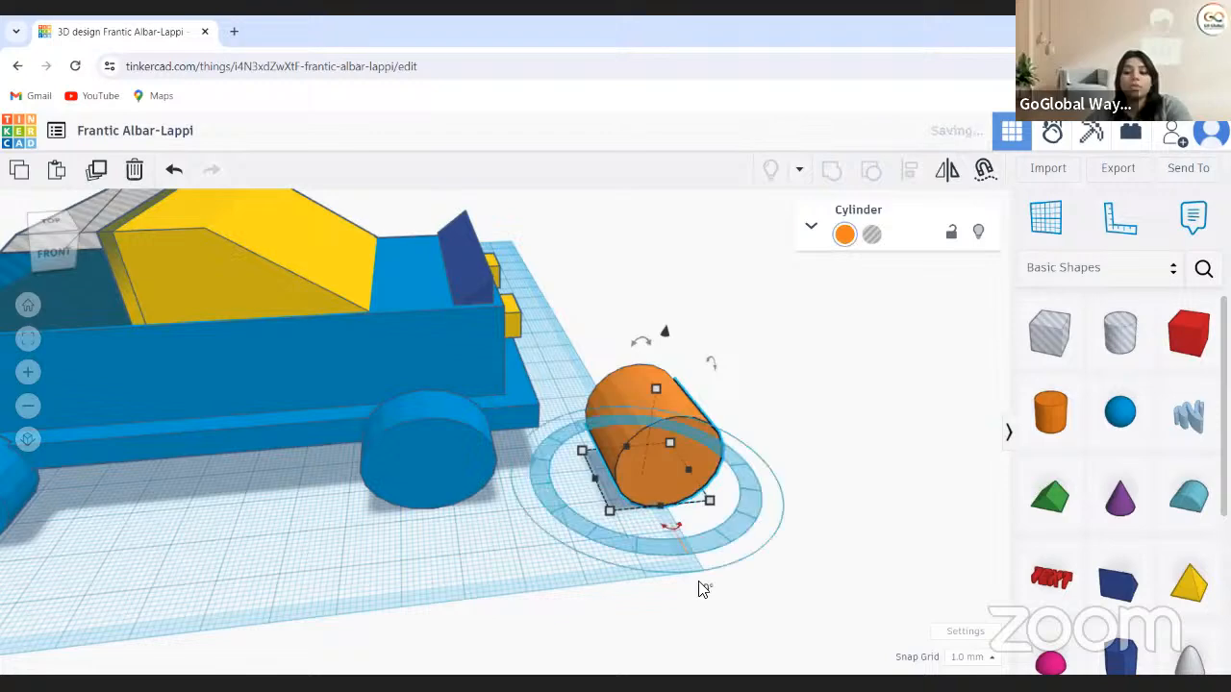
type("9")
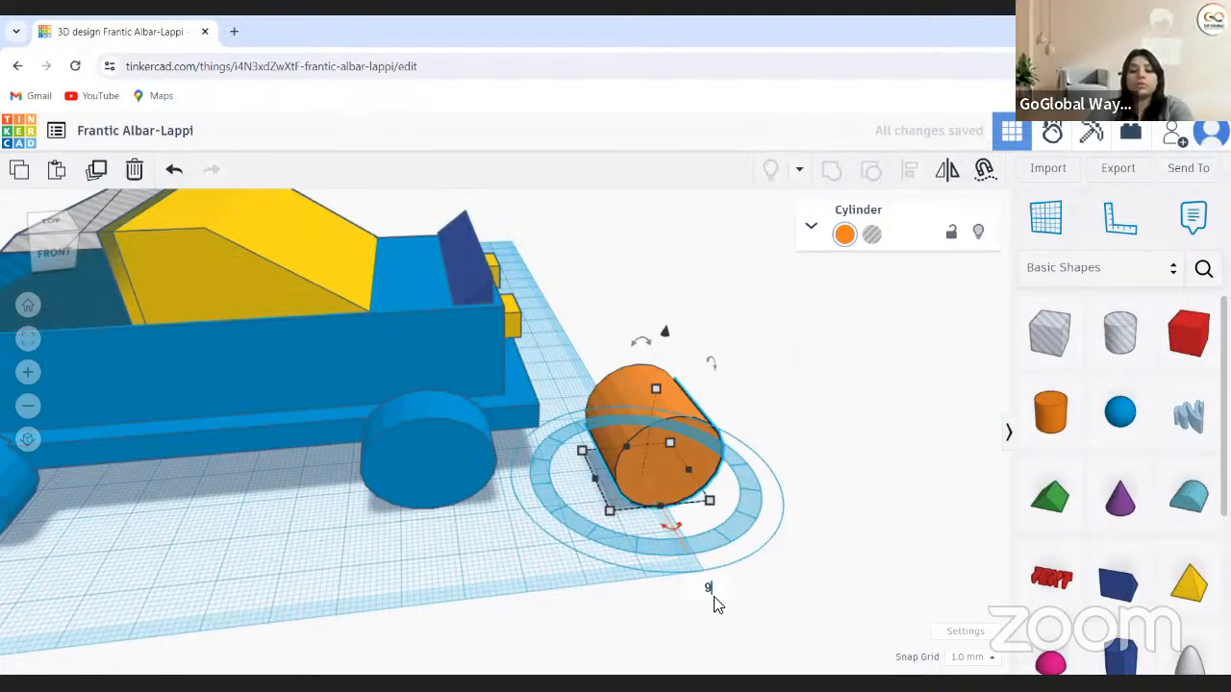
type("0")
key("Return")
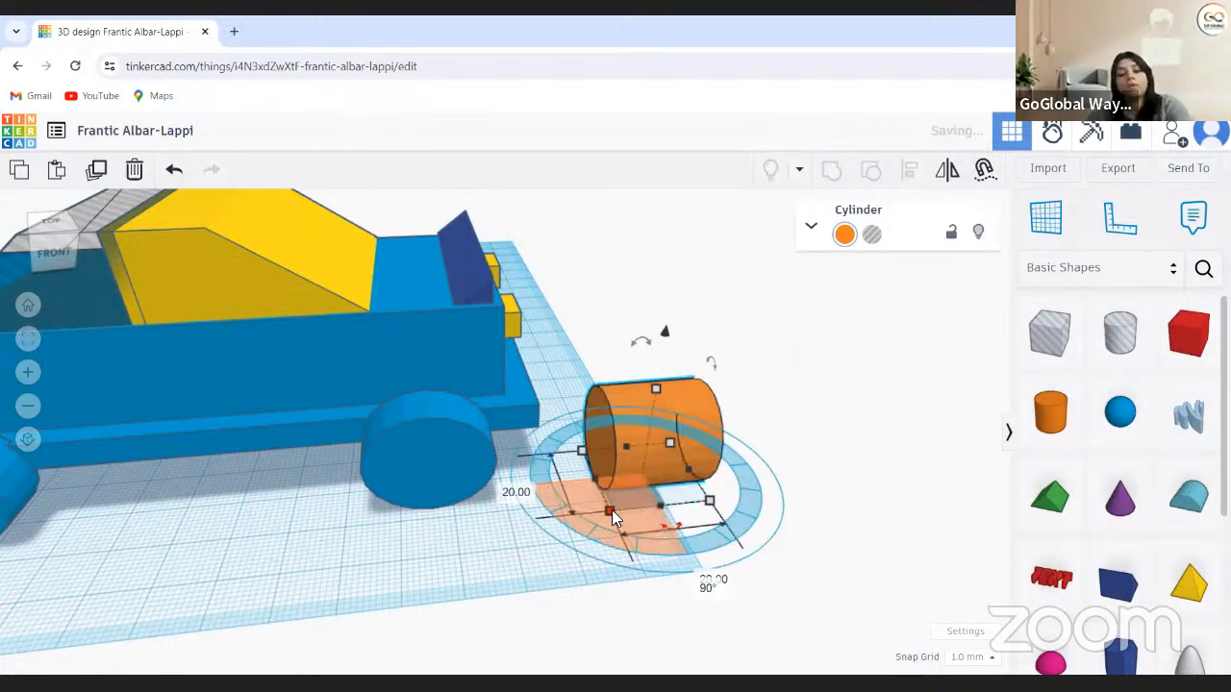
Resize the orange cylinder to 5 mm in length, width and height
left_click(566, 482)
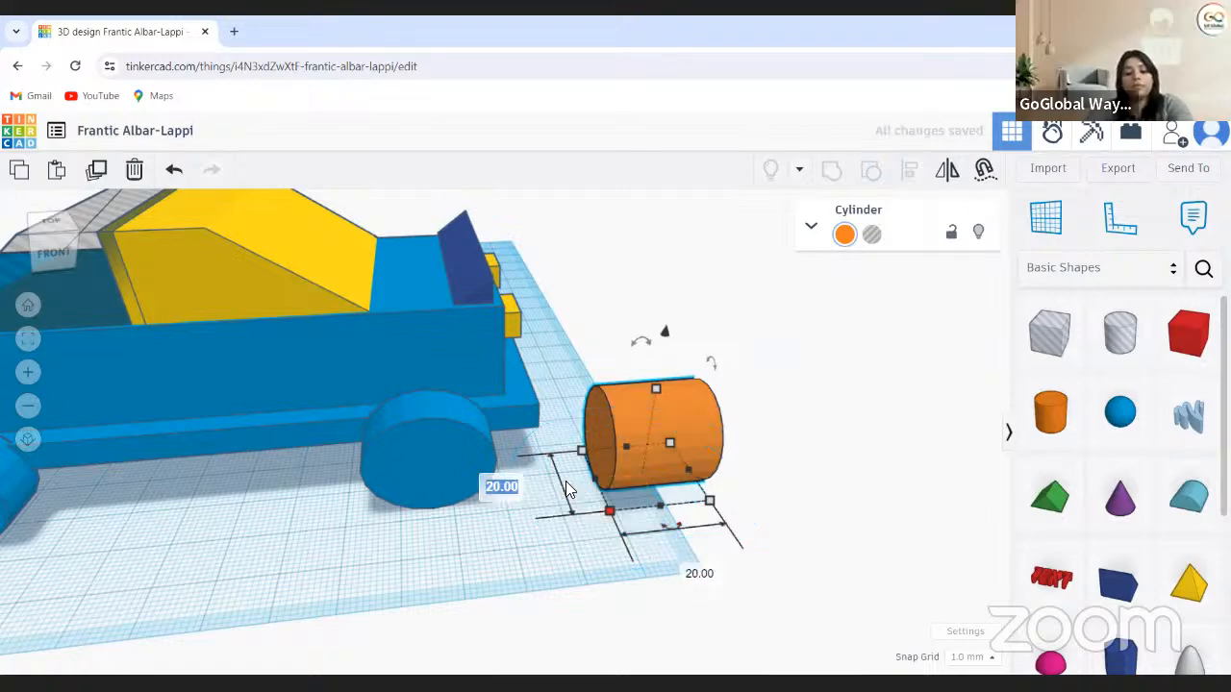
type("5")
left_click(694, 575)
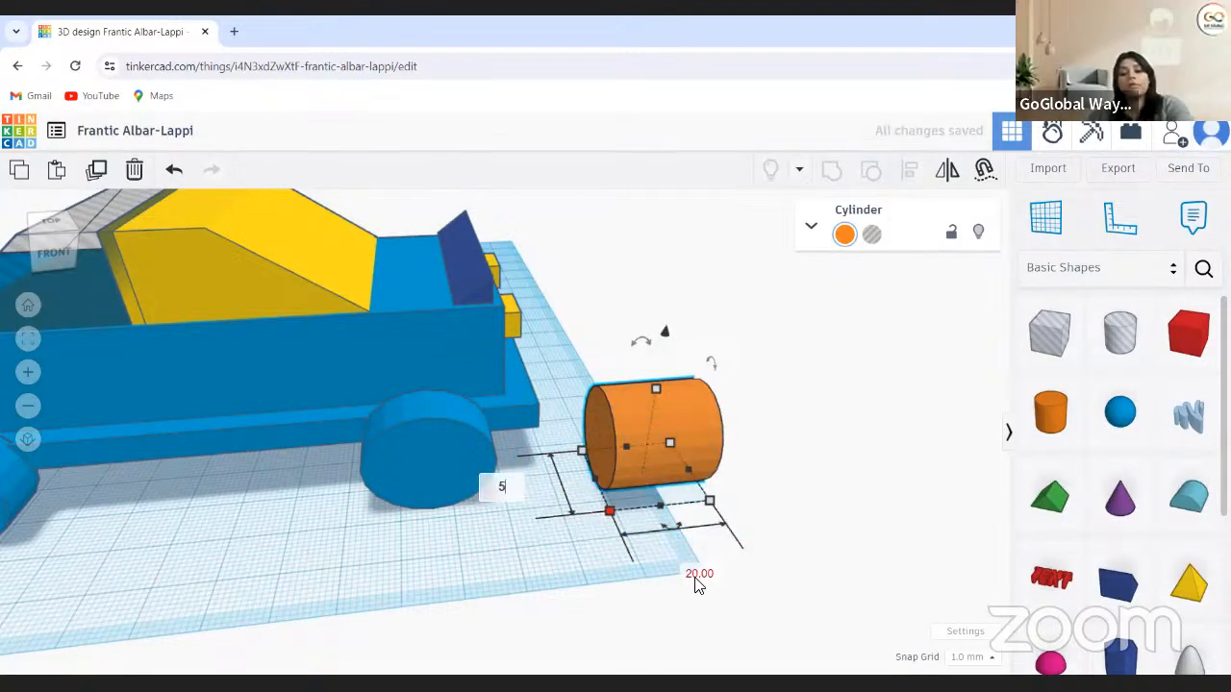
type("5")
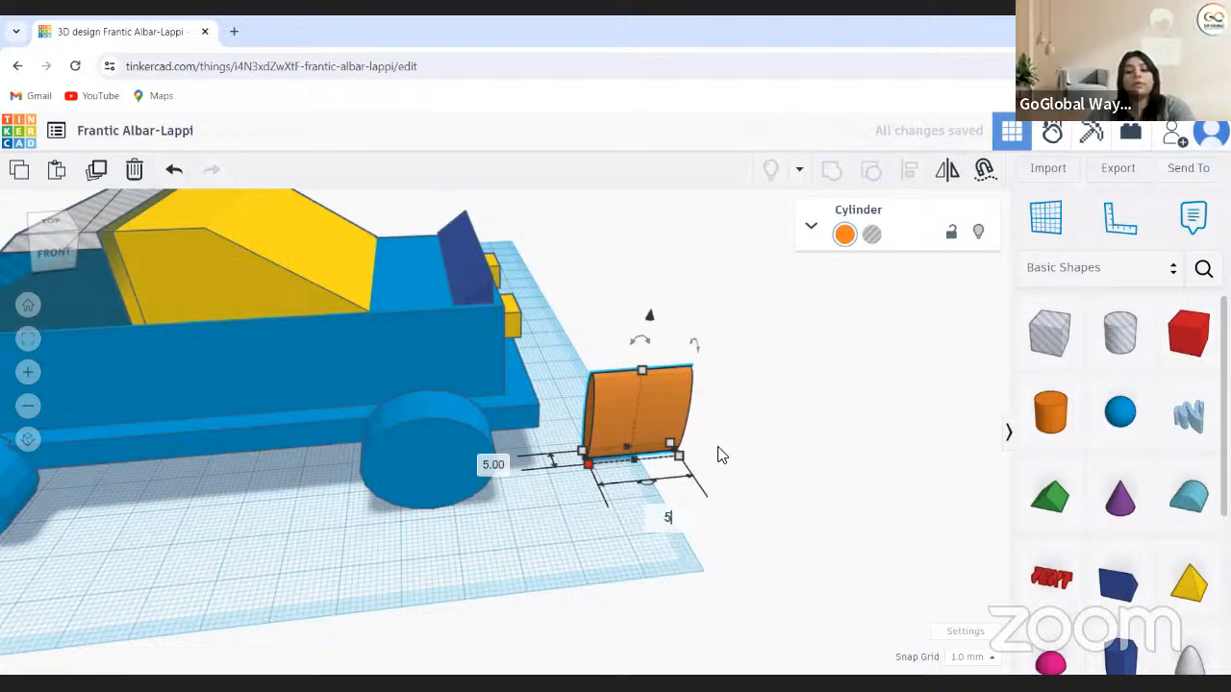
key("Return")
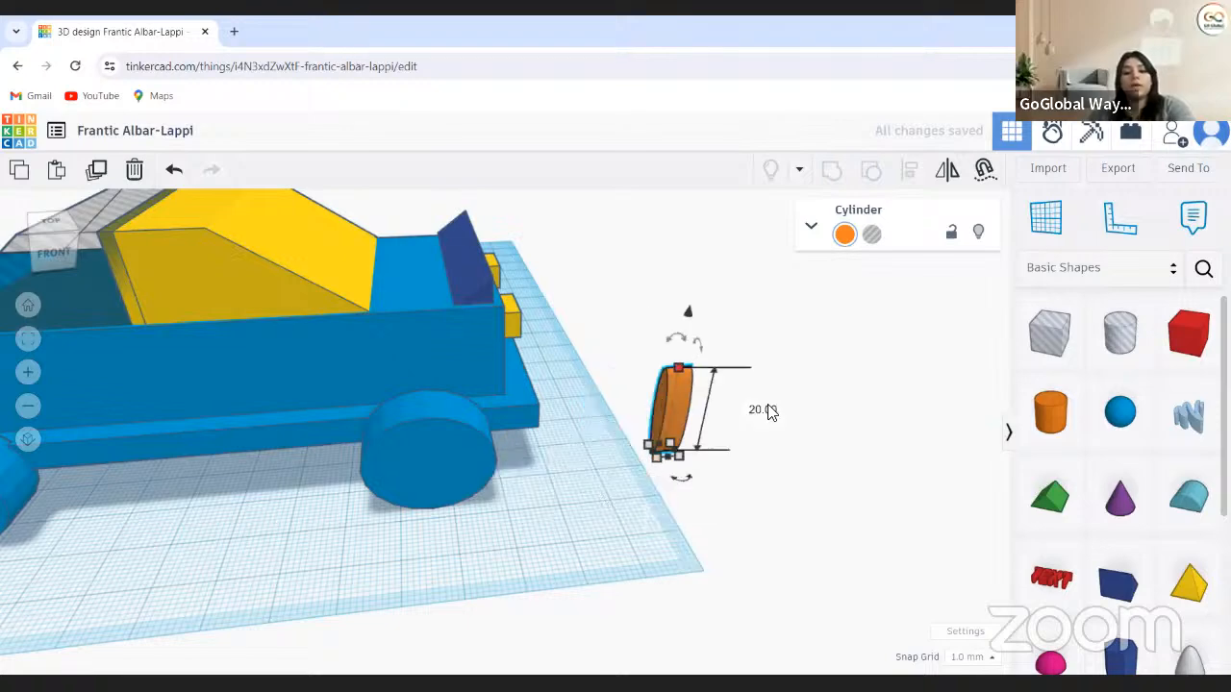
left_click(764, 410)
type("5")
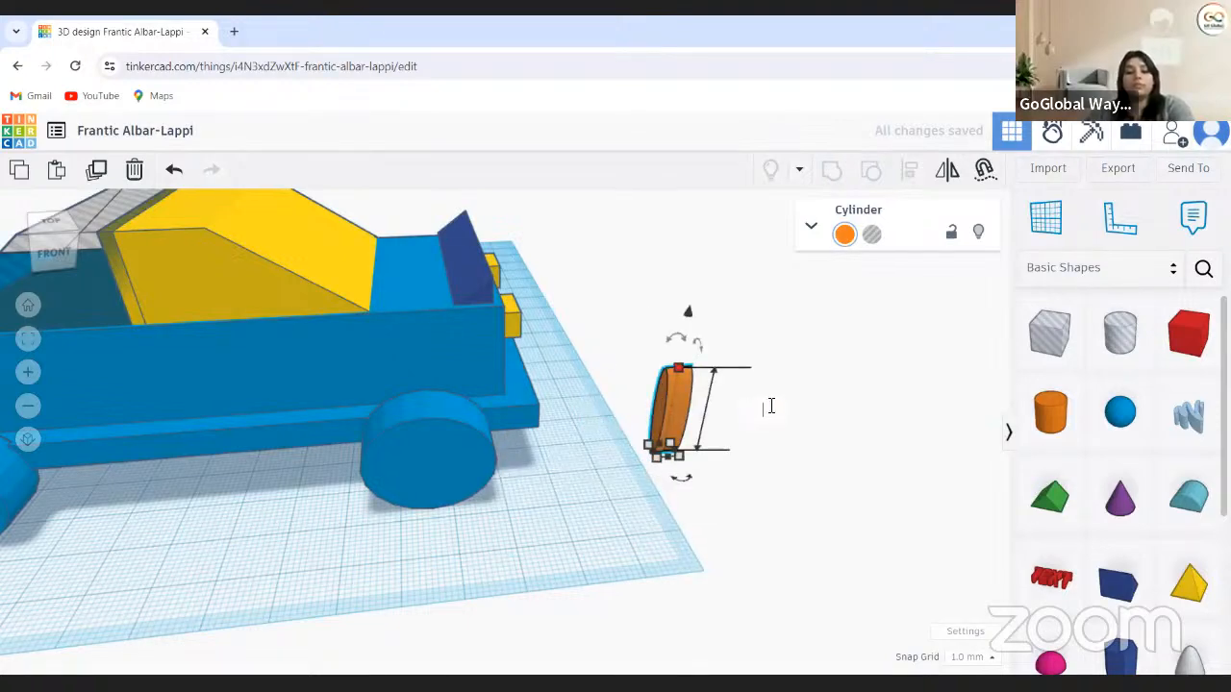
key("Return")
left_click(525, 488)
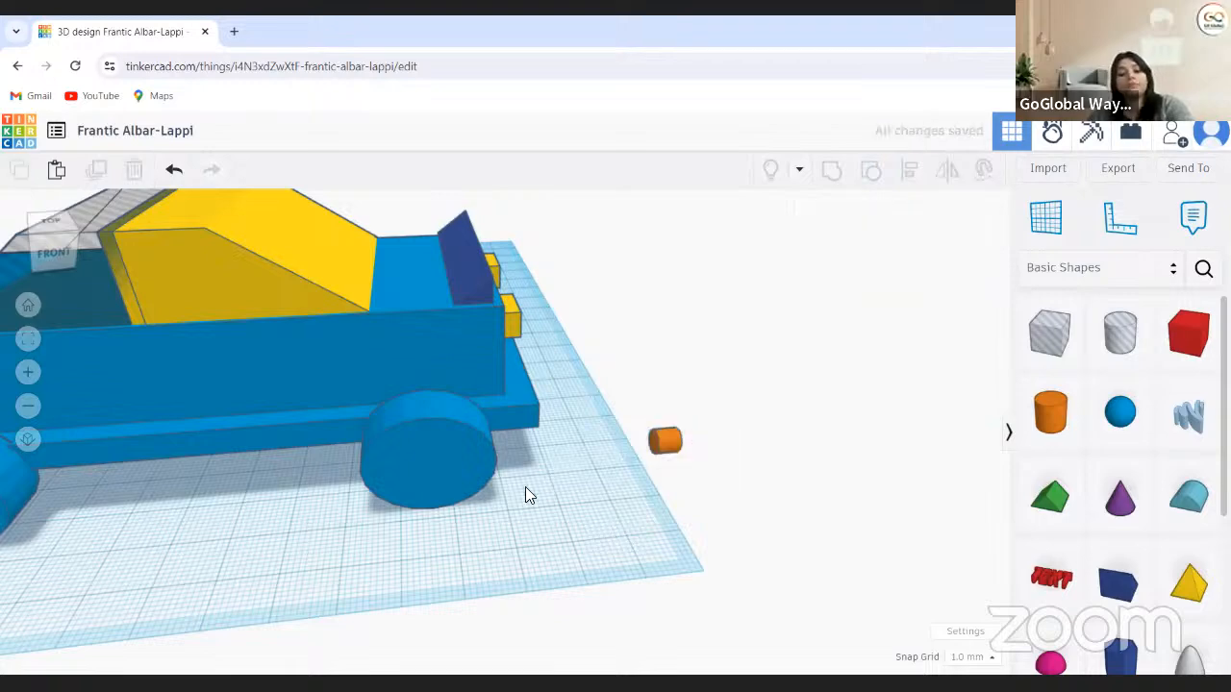
Move the small orange cylinder 26 mm and 43 mm across the workplane to the car's end, near the closer yellow light
scroll(567, 459, "up", 1)
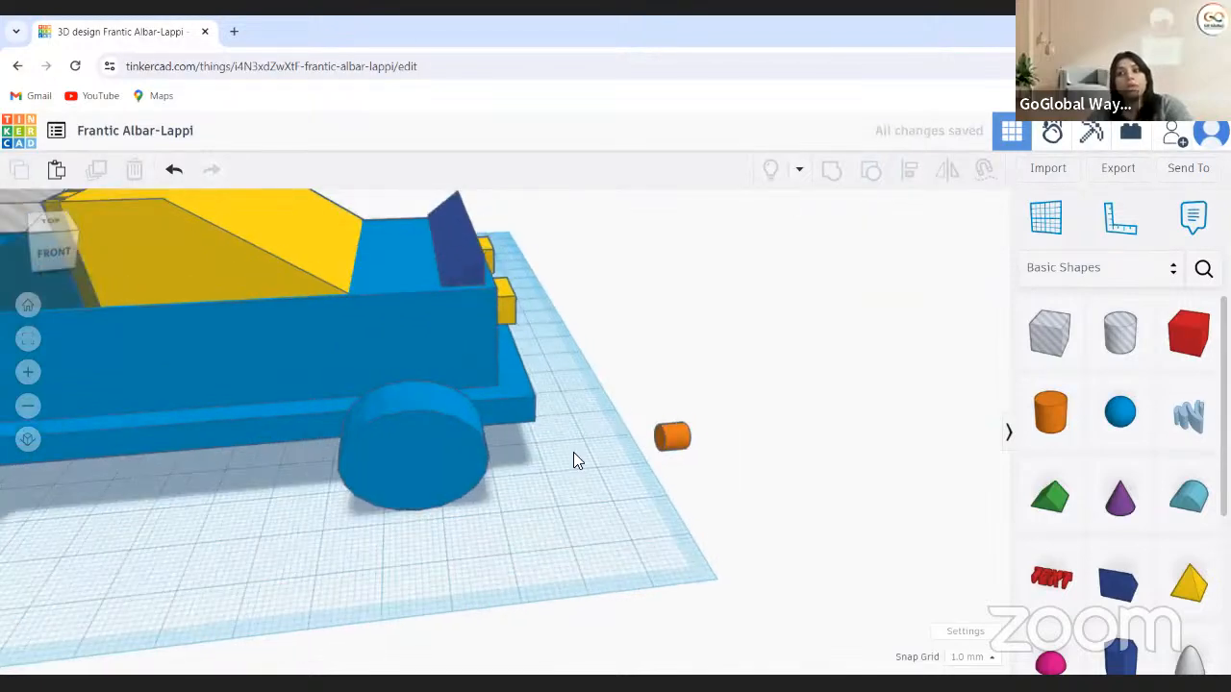
middle_click_drag(536, 495, 488, 640)
middle_click_drag(640, 590, 628, 593)
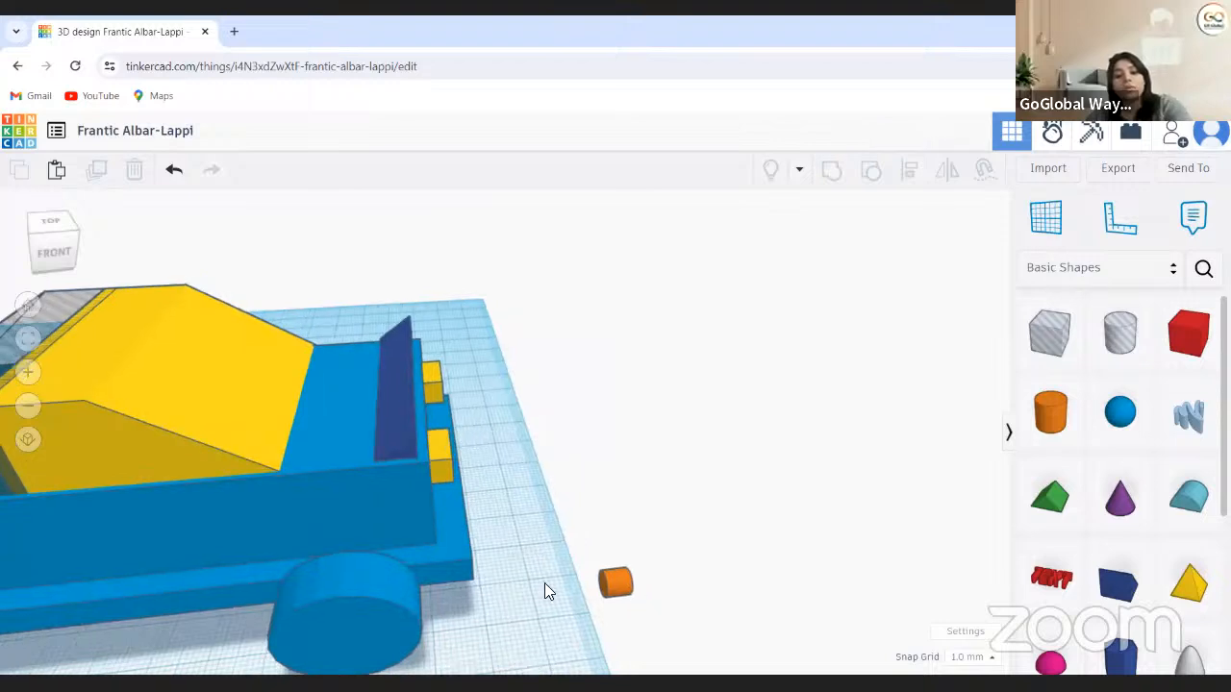
left_click_drag(616, 582, 466, 468)
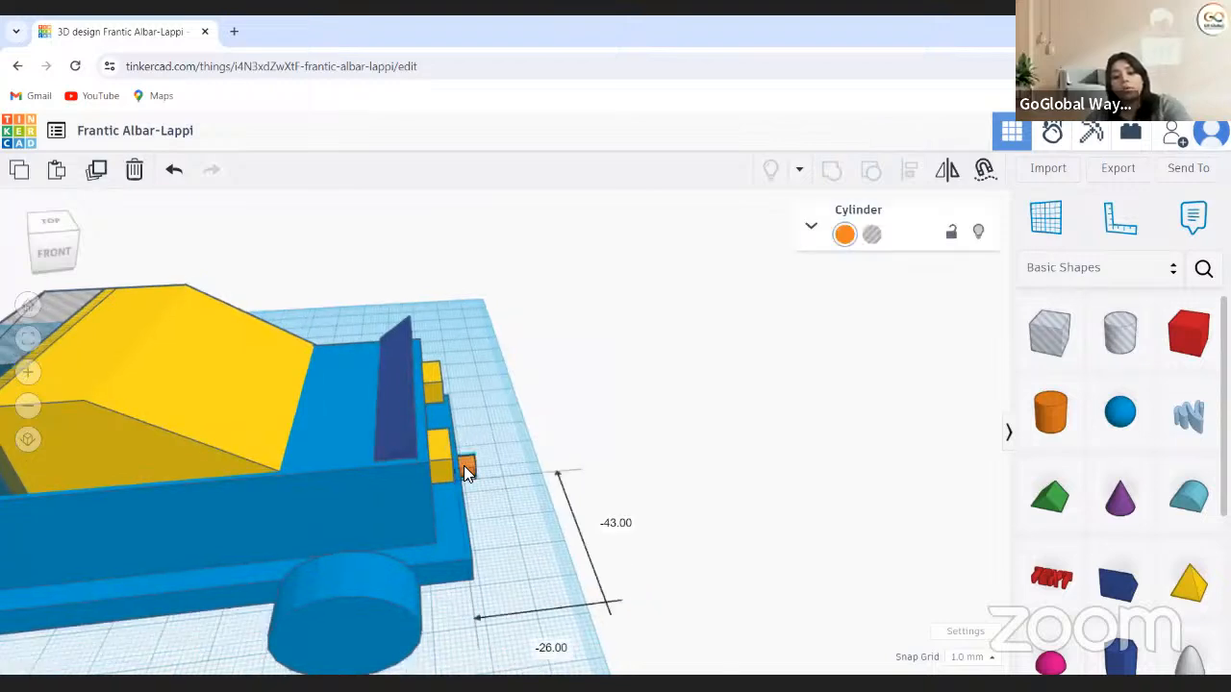
Center the cylinder between the two yellow lights and place it on the workplane just outside the car's end
scroll(496, 450, "down", 2)
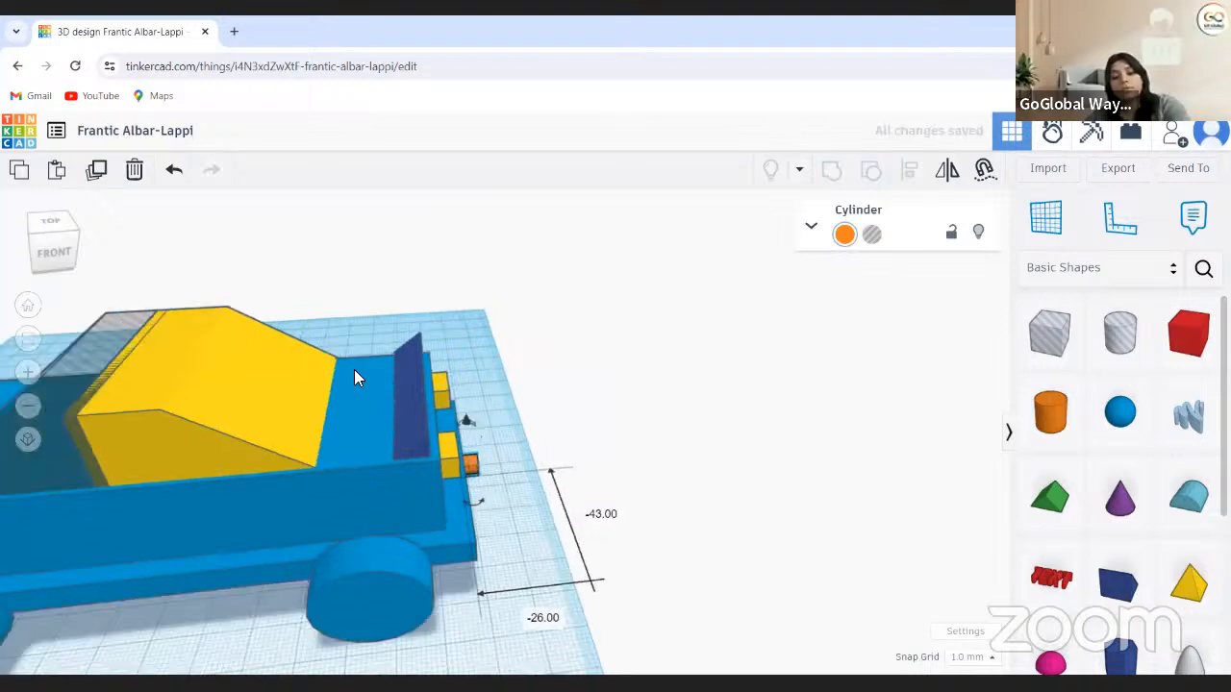
scroll(71, 266, "up", 1)
left_click(79, 255)
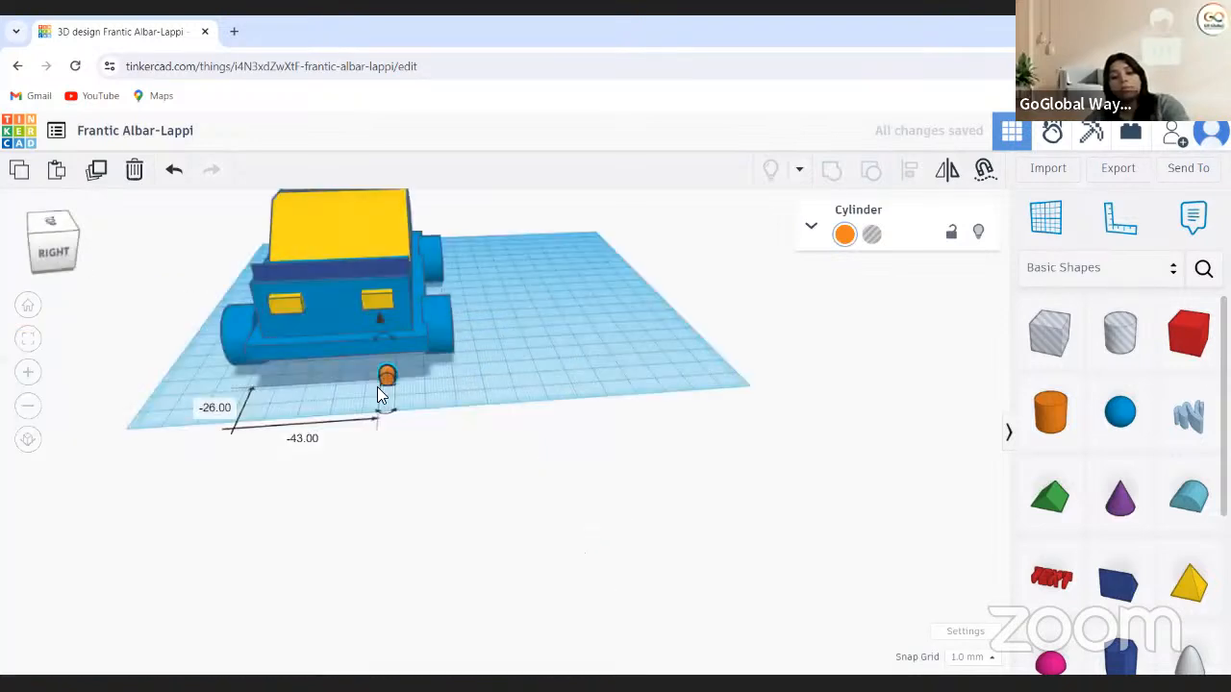
left_click_drag(386, 379, 331, 368)
left_click_drag(319, 307, 321, 302)
key("d")
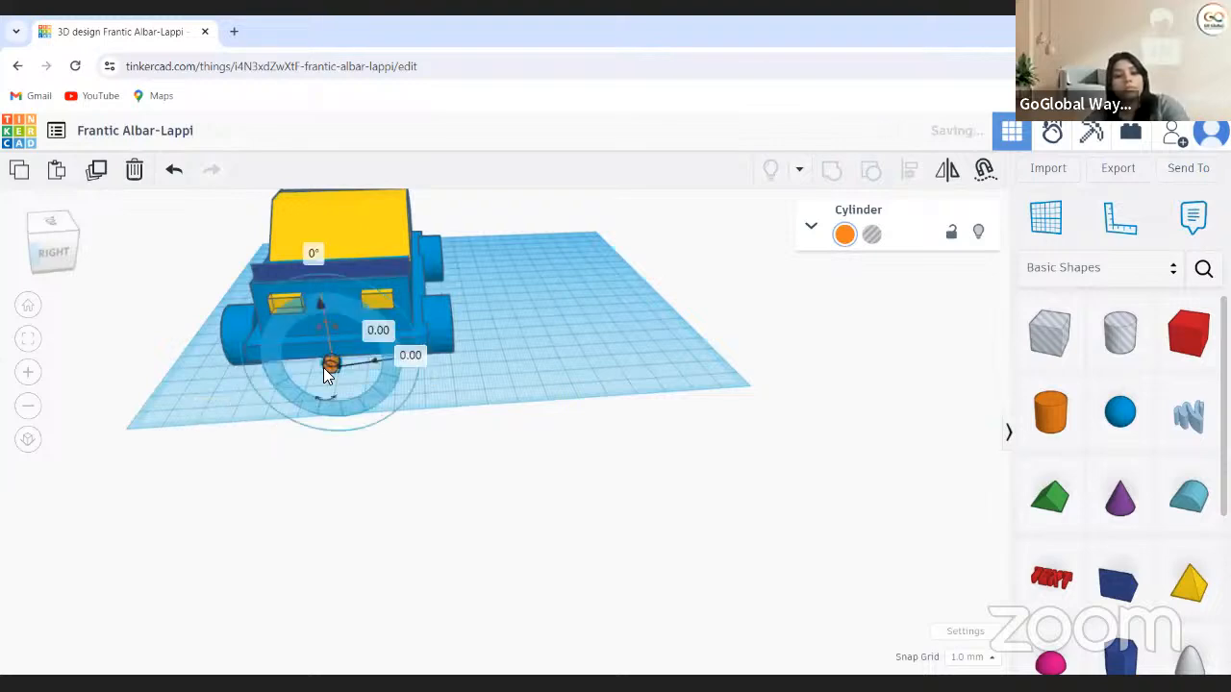
left_click_drag(327, 374, 327, 379)
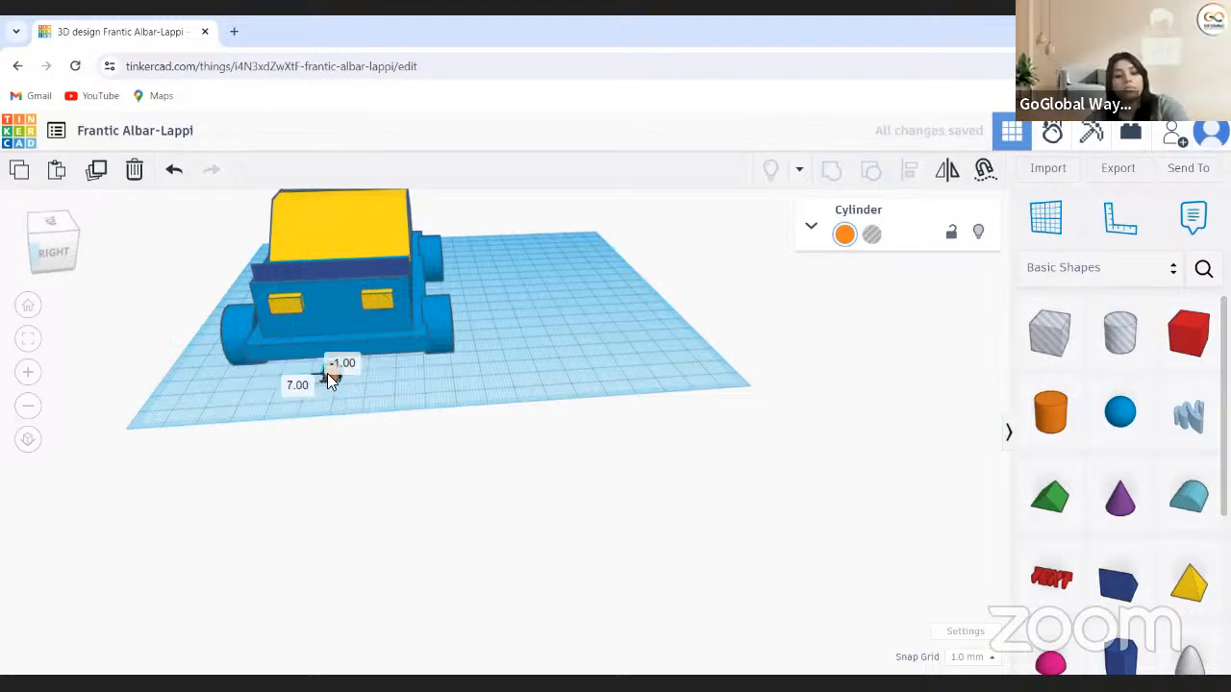
Shift the cylinder 3 mm away from the car's end and raise it to 10 mm above the workplane, level with the lower ledge
scroll(382, 409, "up", 1)
scroll(142, 393, "up", 1)
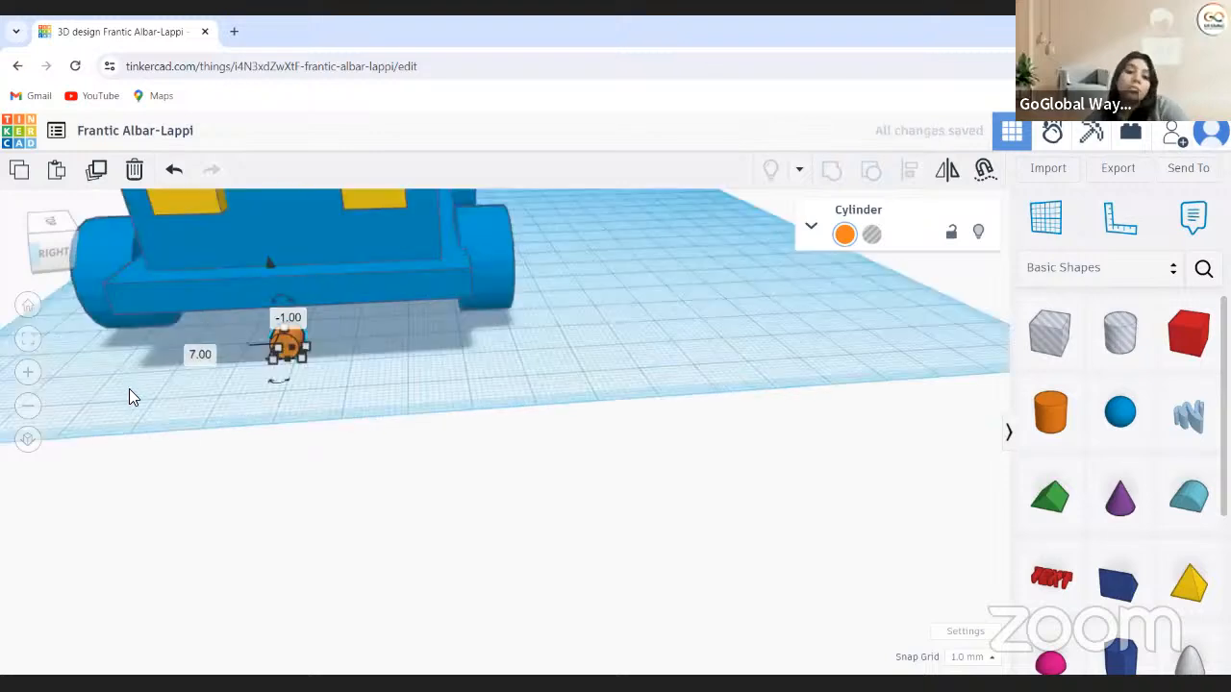
scroll(473, 443, "up", 1)
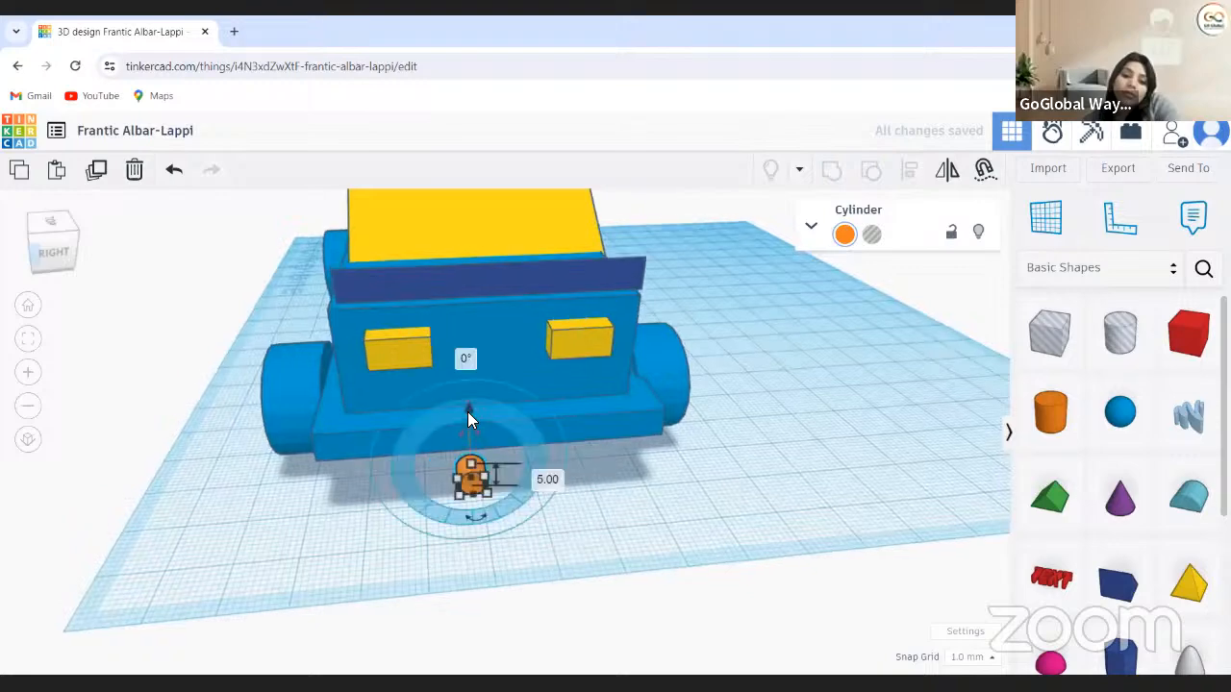
left_click_drag(469, 398, 472, 373)
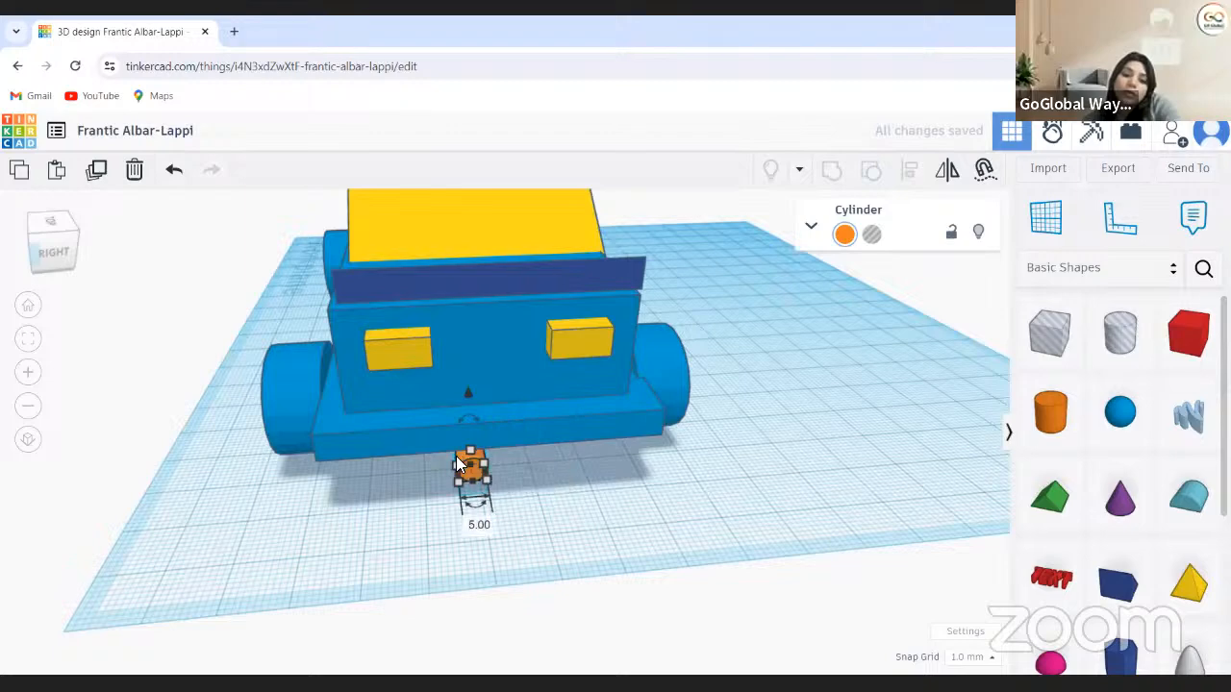
left_click_drag(465, 464, 467, 475)
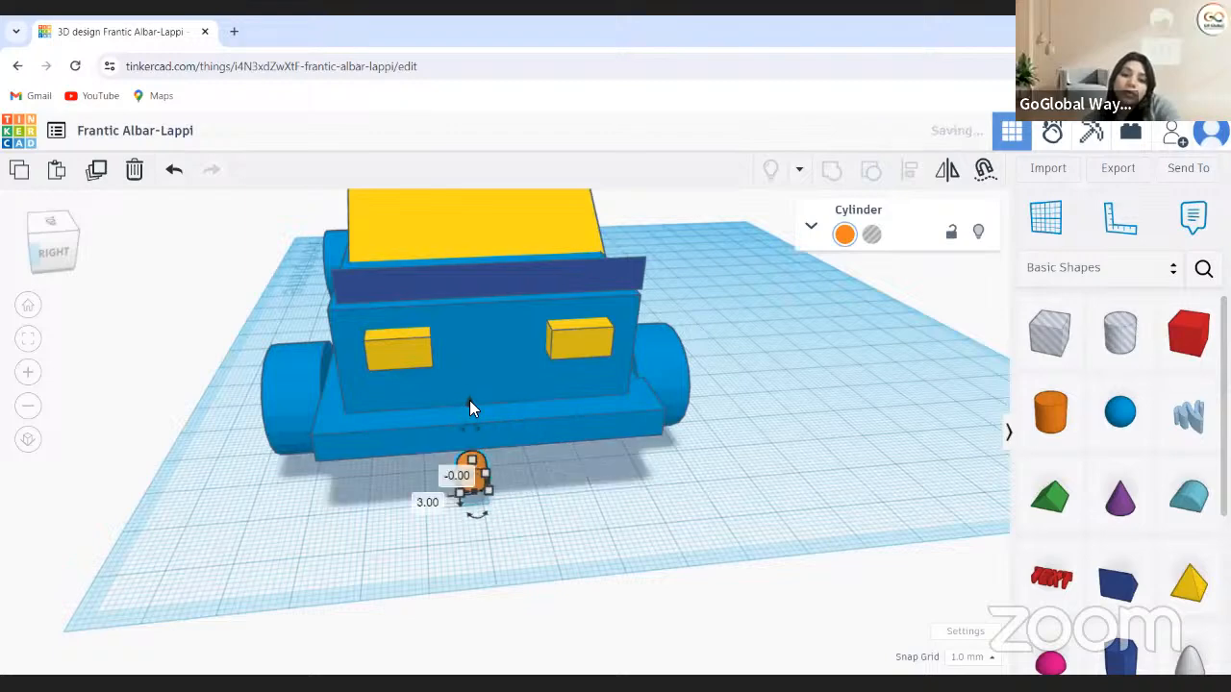
left_click_drag(469, 400, 467, 358)
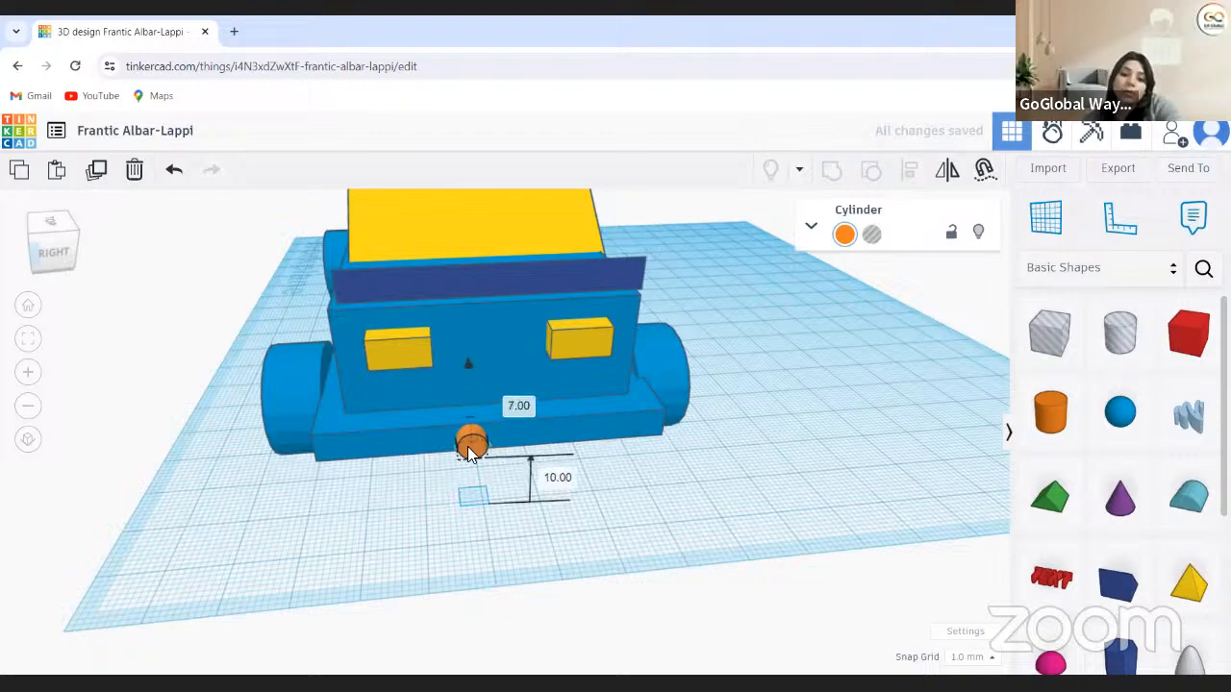
Try narrowing the orange cylinder to 2 mm and undo the resize
left_click(53, 255)
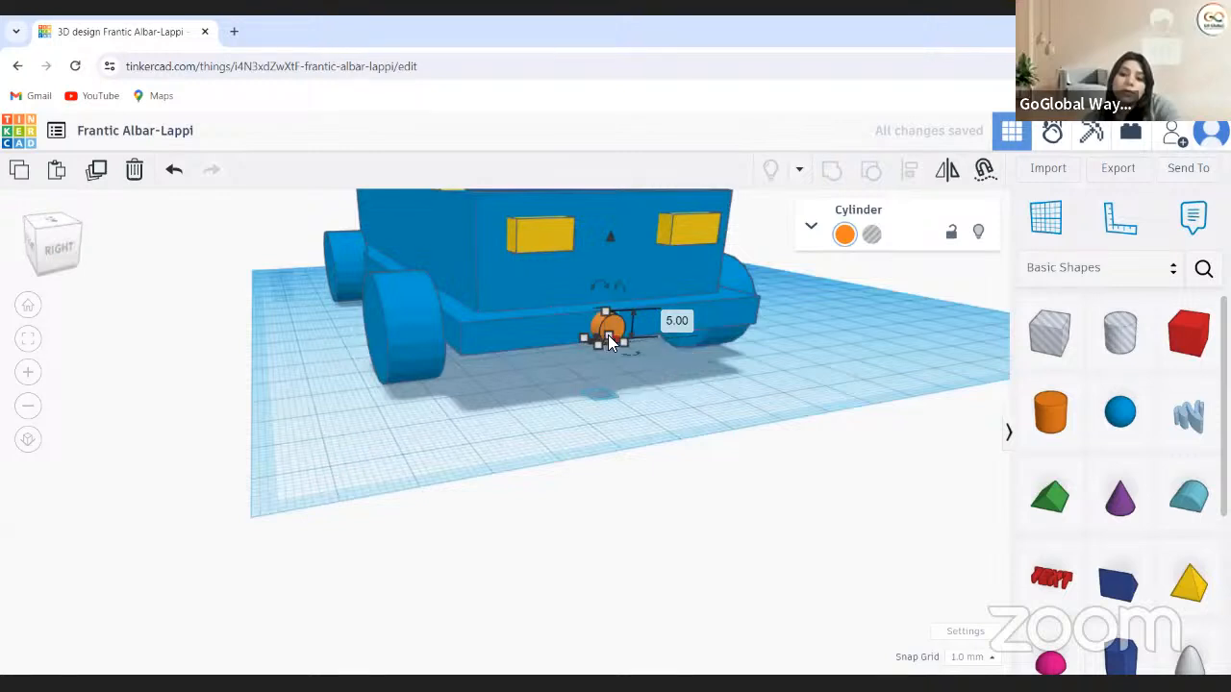
left_click_drag(613, 339, 602, 342)
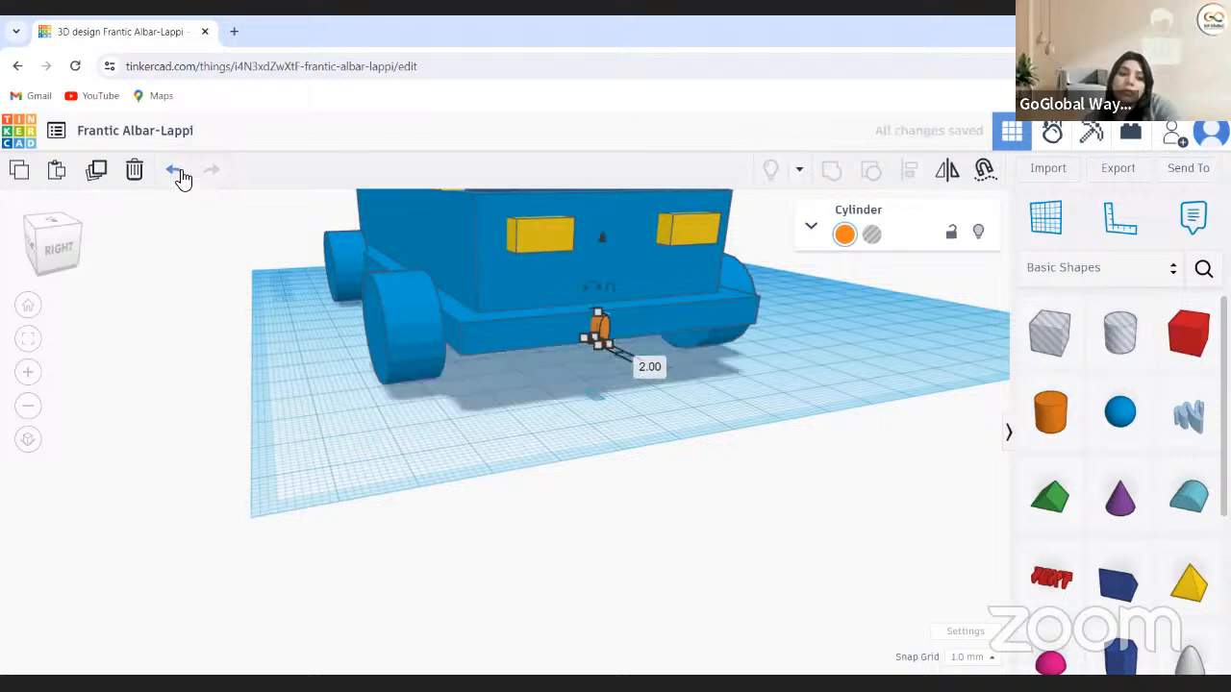
left_click(176, 171)
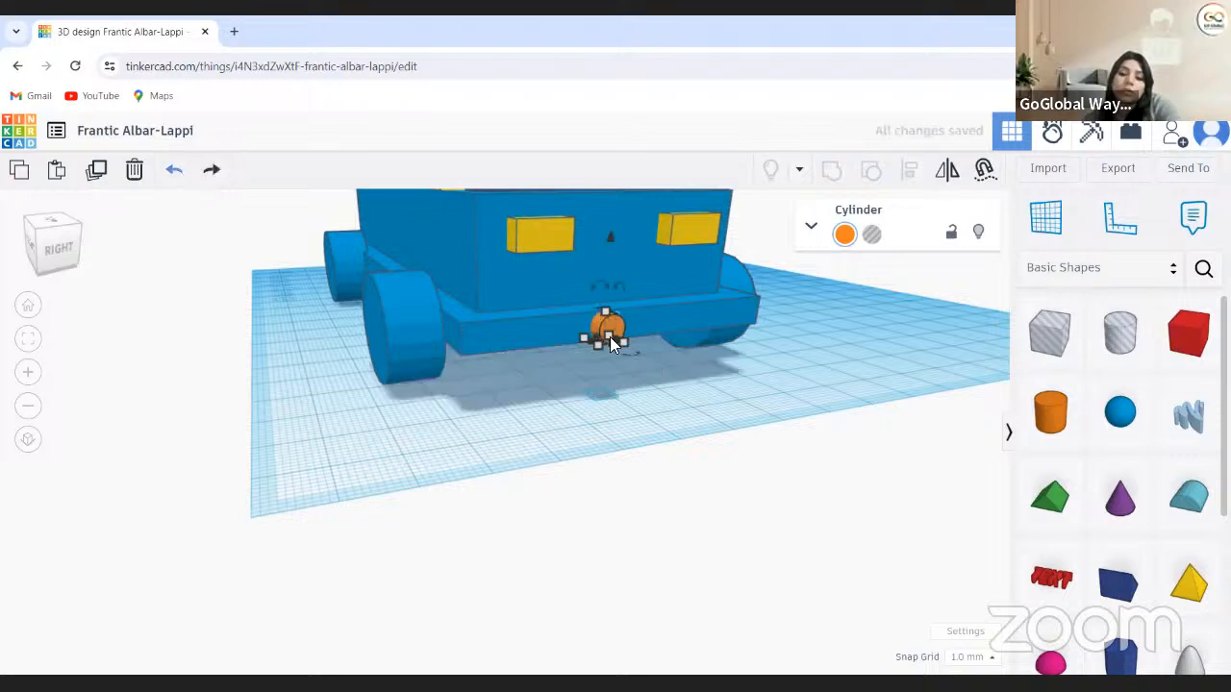
left_click_drag(610, 336, 559, 347)
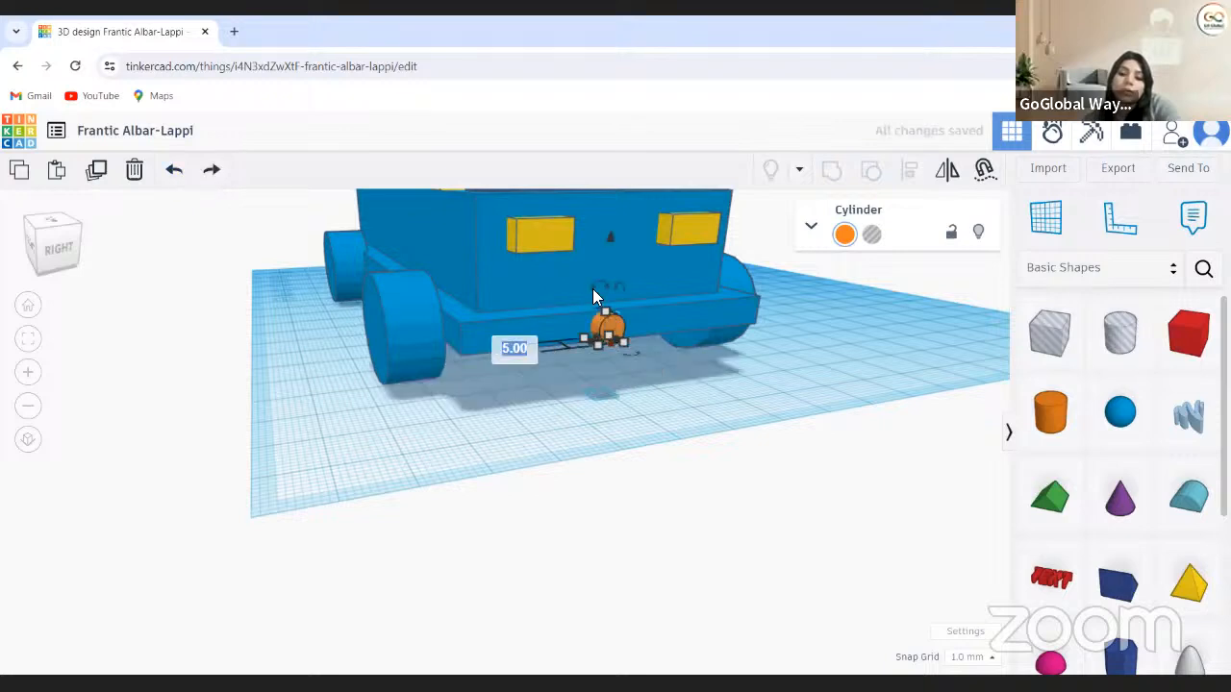
mouse_move(598, 289)
key("Delete")
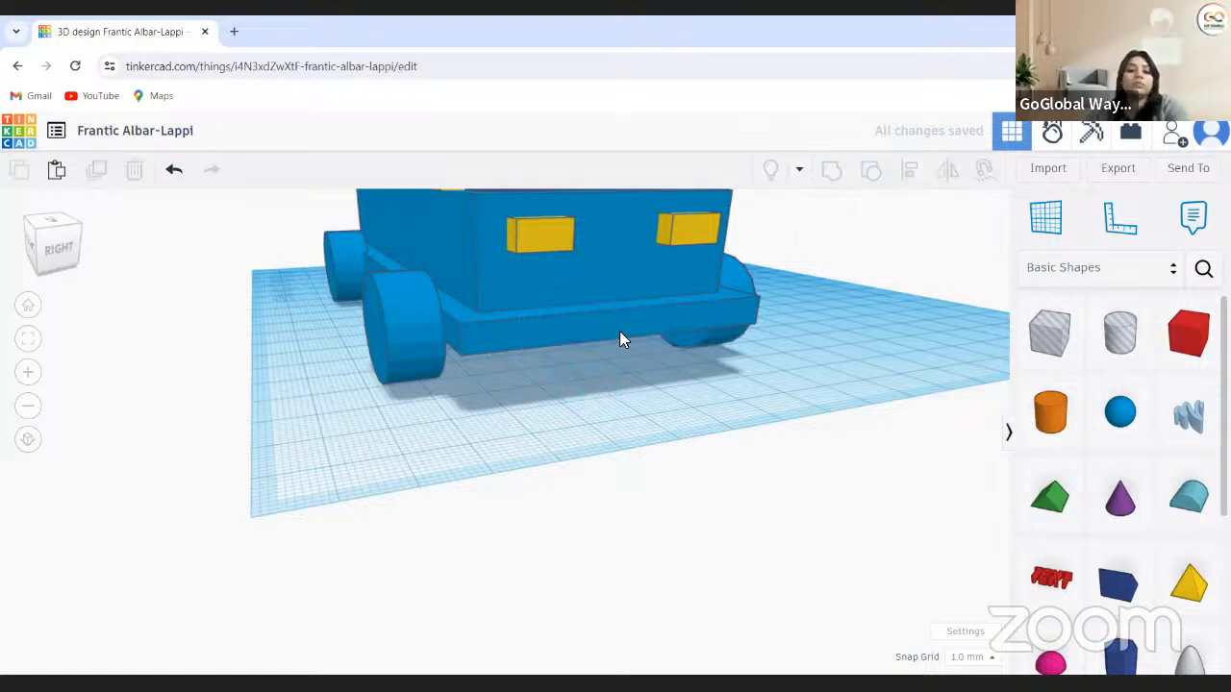
key("ctrl+z")
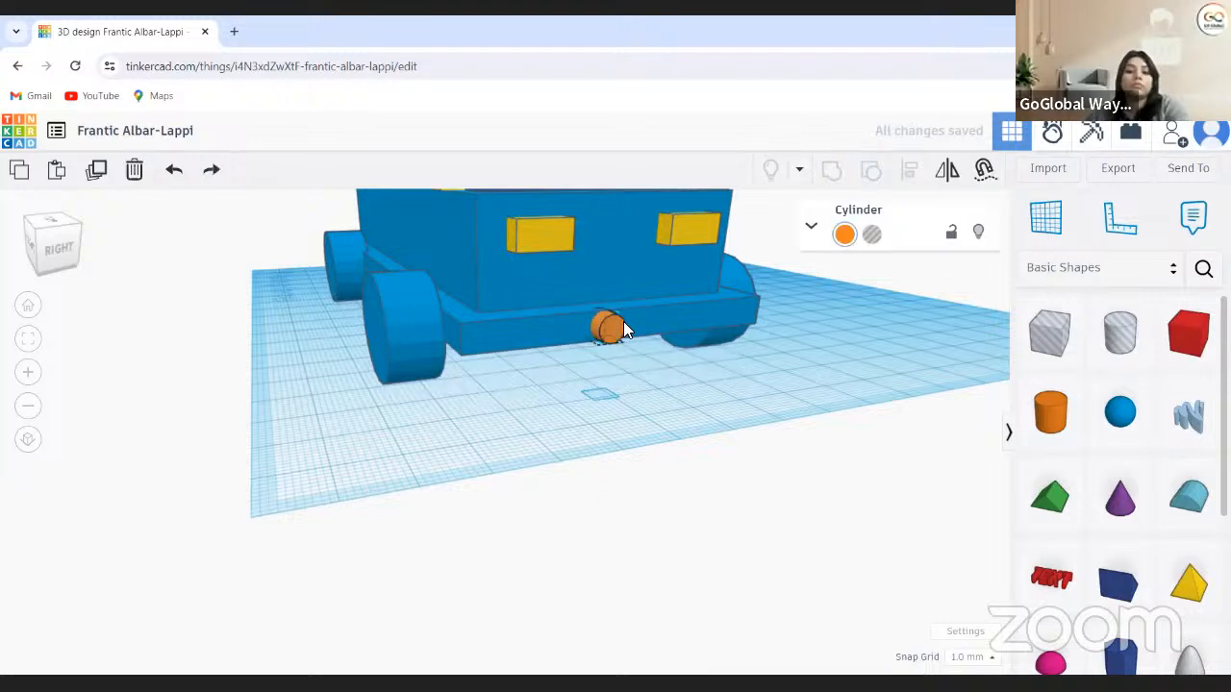
Shift the cylinder 2 mm and 3 mm horizontally so it sticks out of the lower ledge like an exhaust pipe
left_click_drag(632, 327, 640, 346)
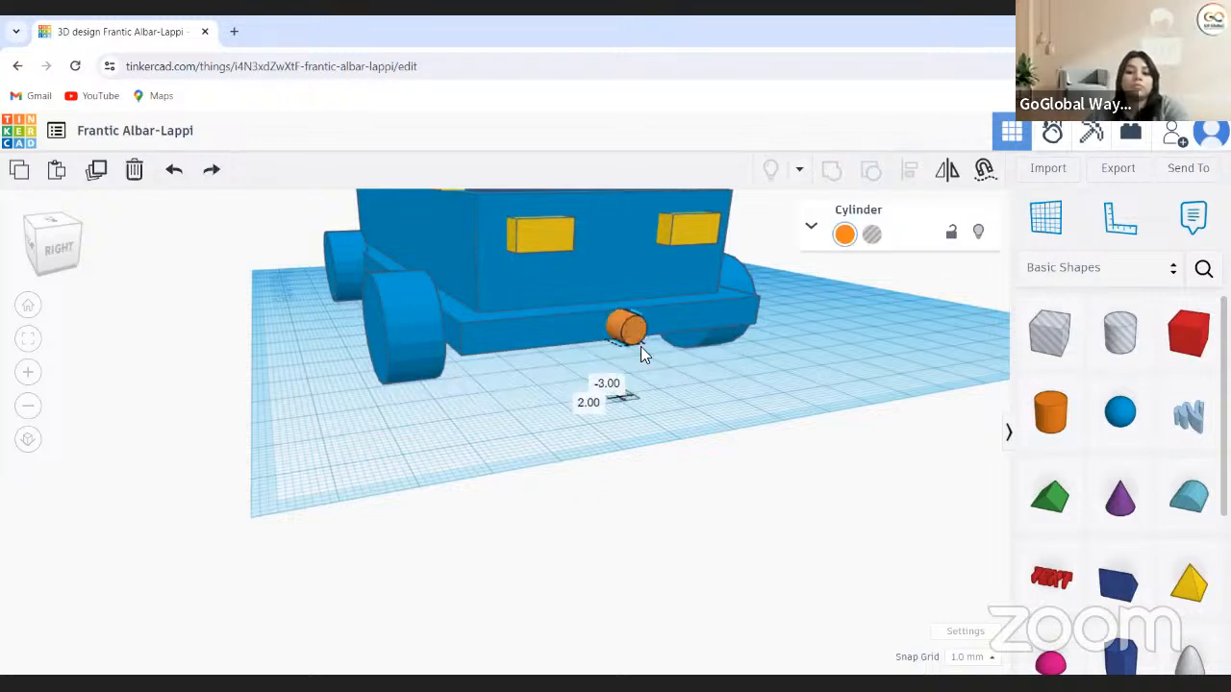
left_click(530, 437)
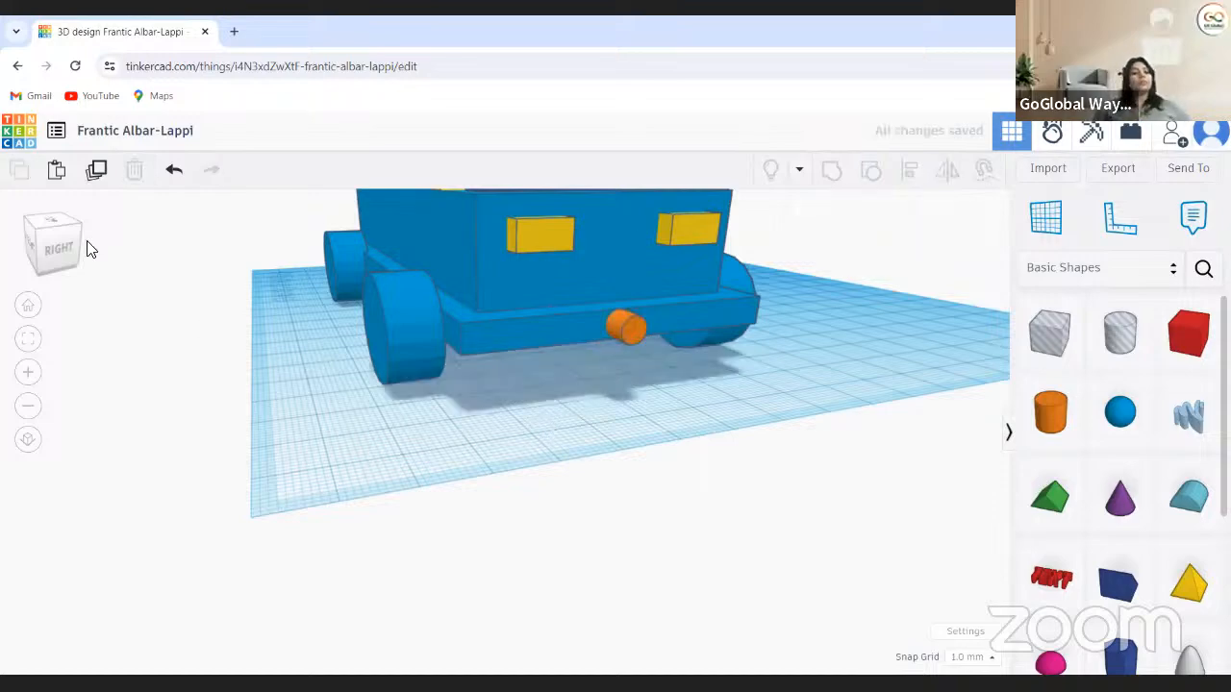
Duplicate the two yellow lights and stretch the copies to 126 mm so they also stick out of the car's opposite end
mouse_move(94, 265)
left_mouse_down()
mouse_move(110, 266)
mouse_move(80, 256)
left_mouse_up()
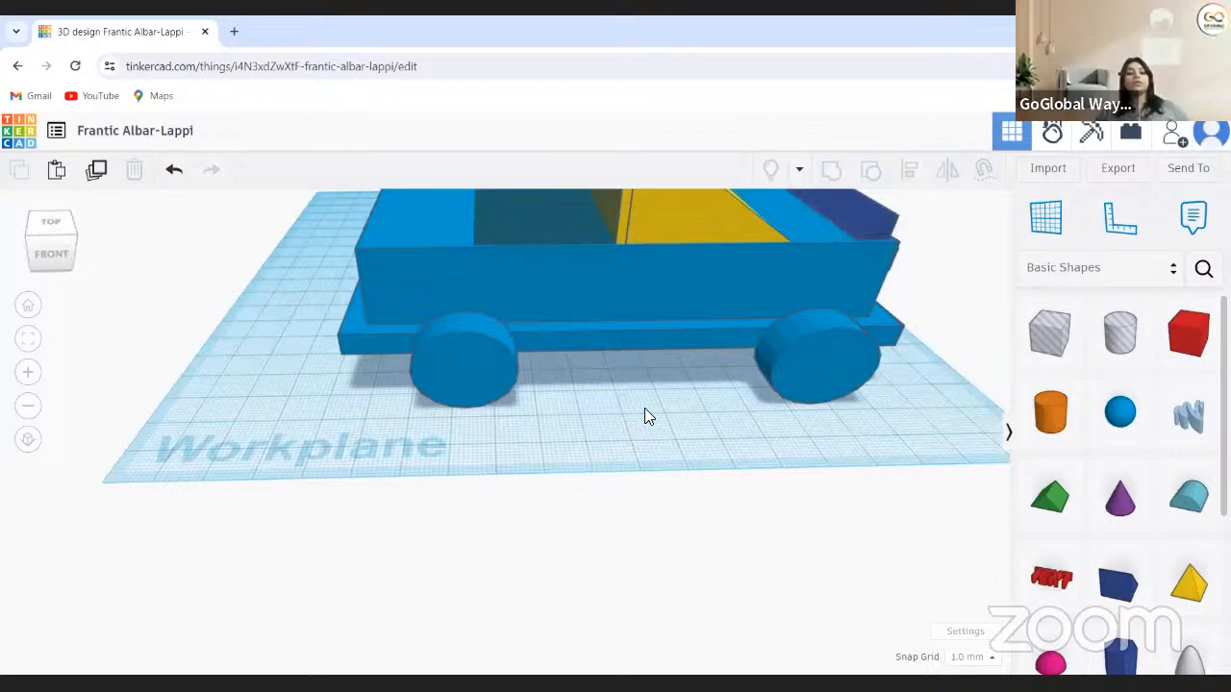
scroll(642, 414, "down", 4)
mouse_move(563, 458)
middle_mouse_down()
mouse_move(523, 462)
mouse_move(560, 437)
middle_mouse_up()
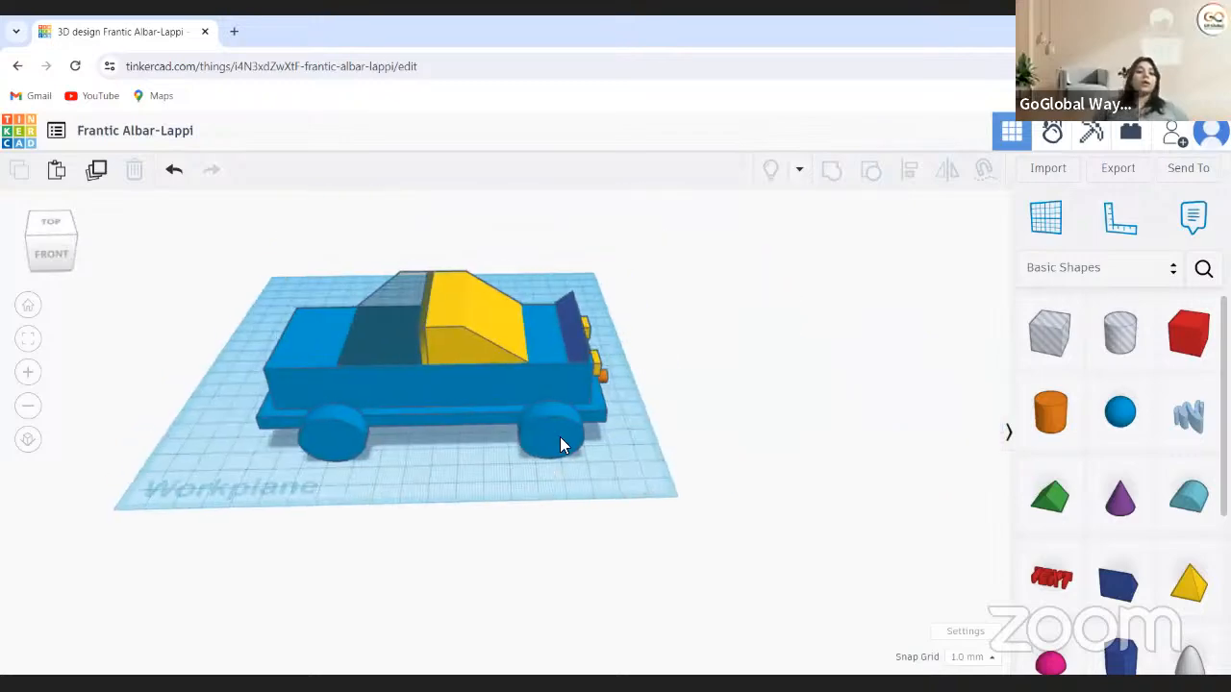
left_click(594, 361)
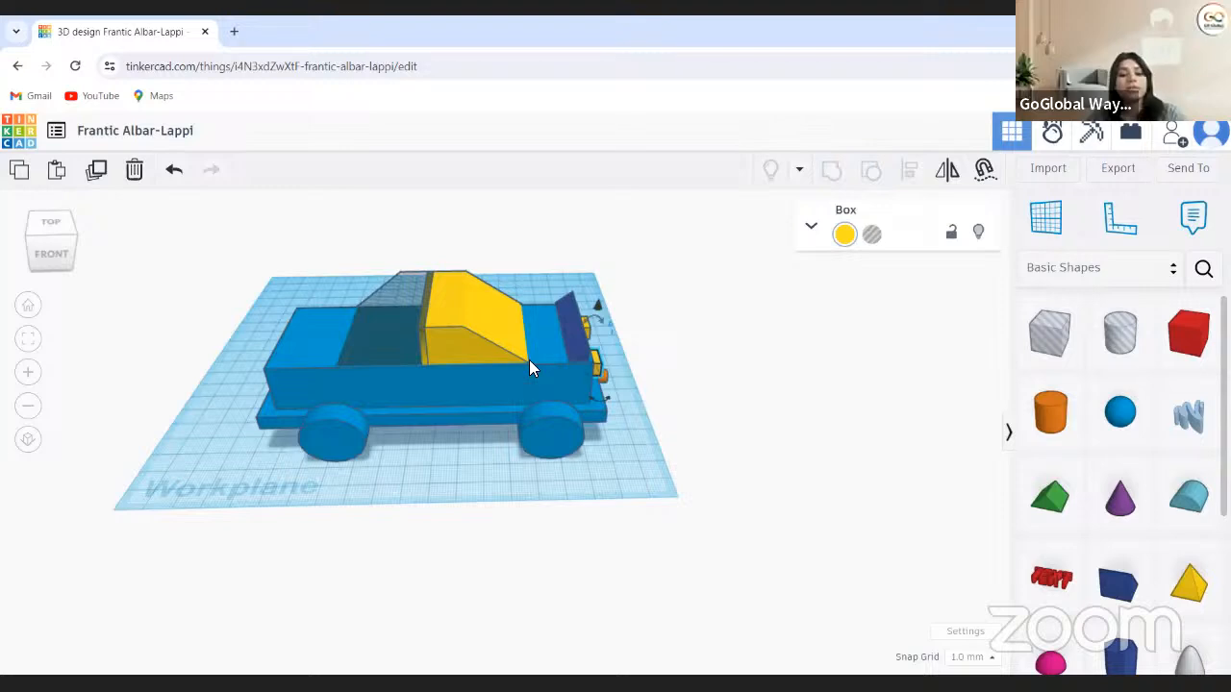
left_click(589, 328, "shift")
left_click(96, 170)
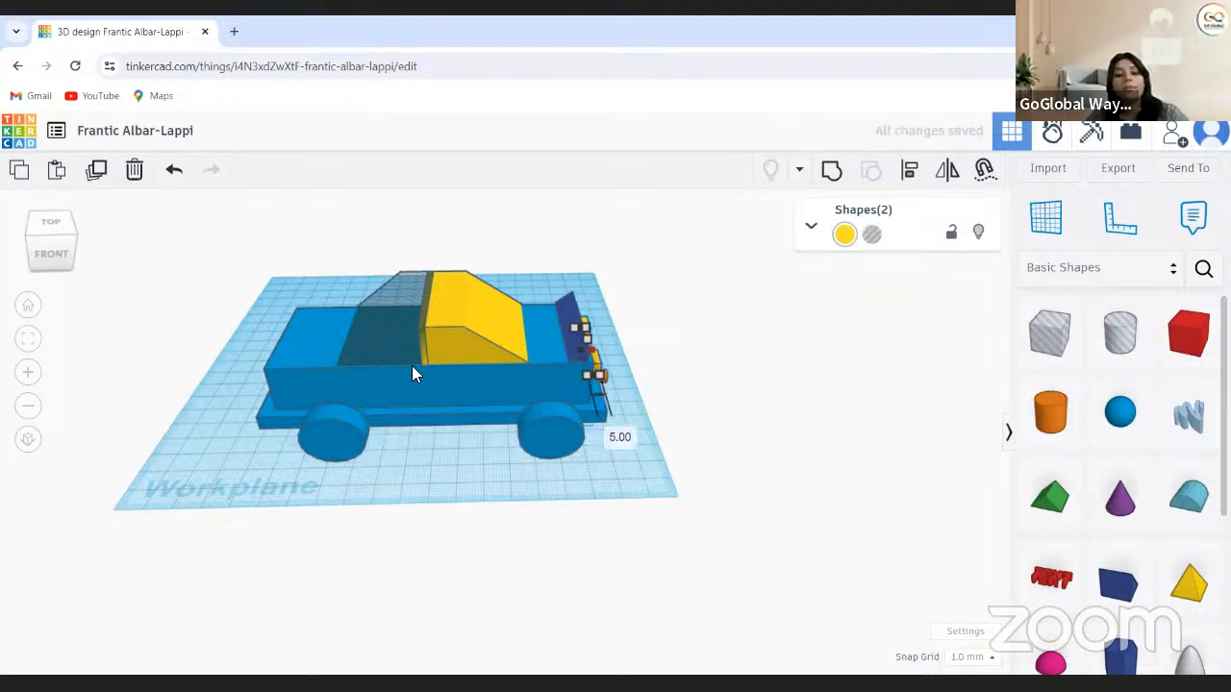
left_click_drag(327, 367, 273, 365)
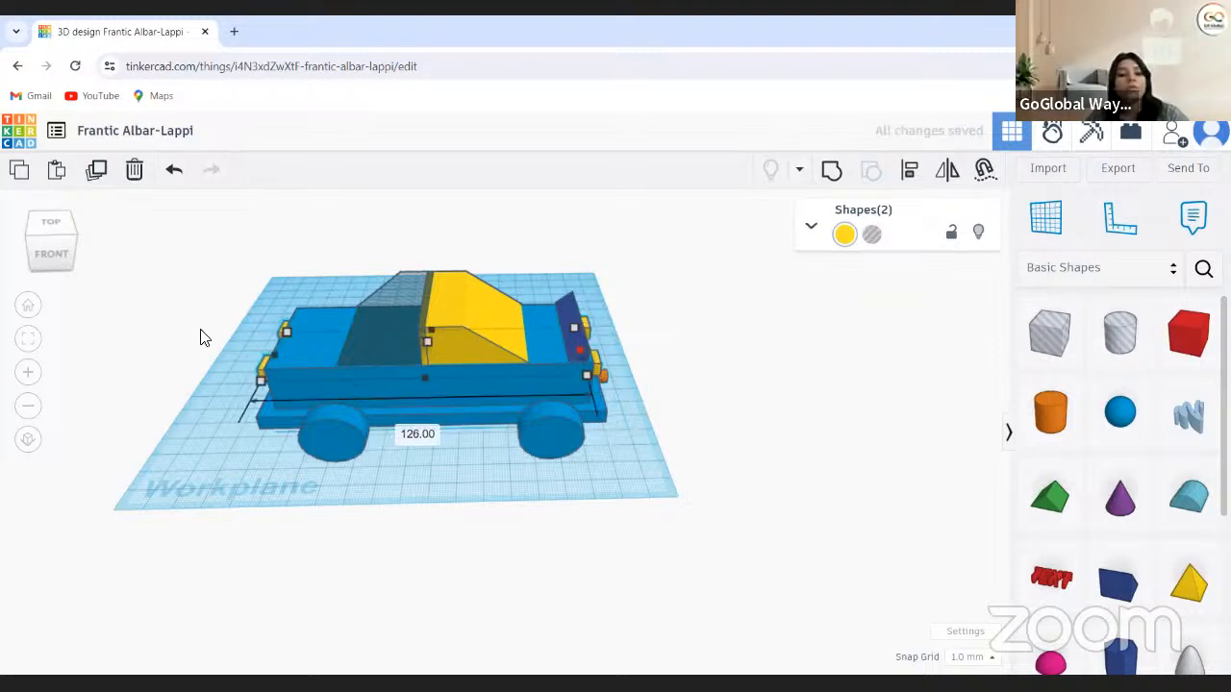
Shift the stretched yellow lights 1 mm in both horizontal directions and nudge them slightly further into the car's hood end
left_click(65, 244)
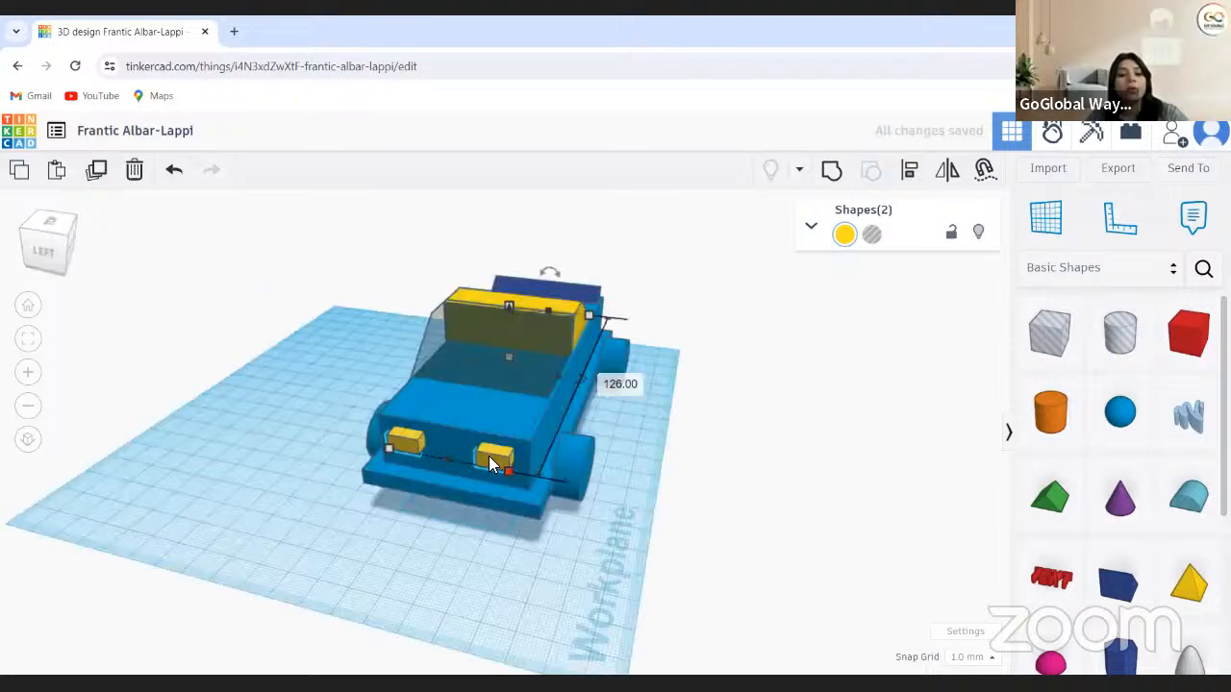
left_click_drag(488, 456, 438, 519)
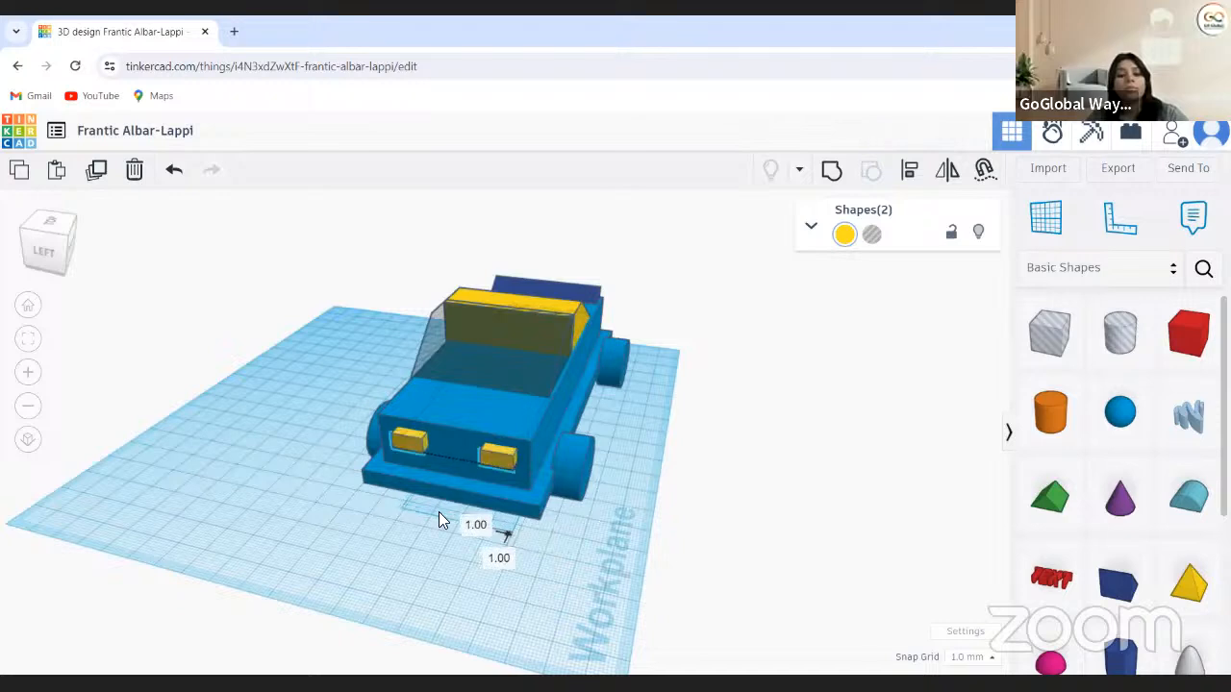
key("Up")
left_click(153, 211)
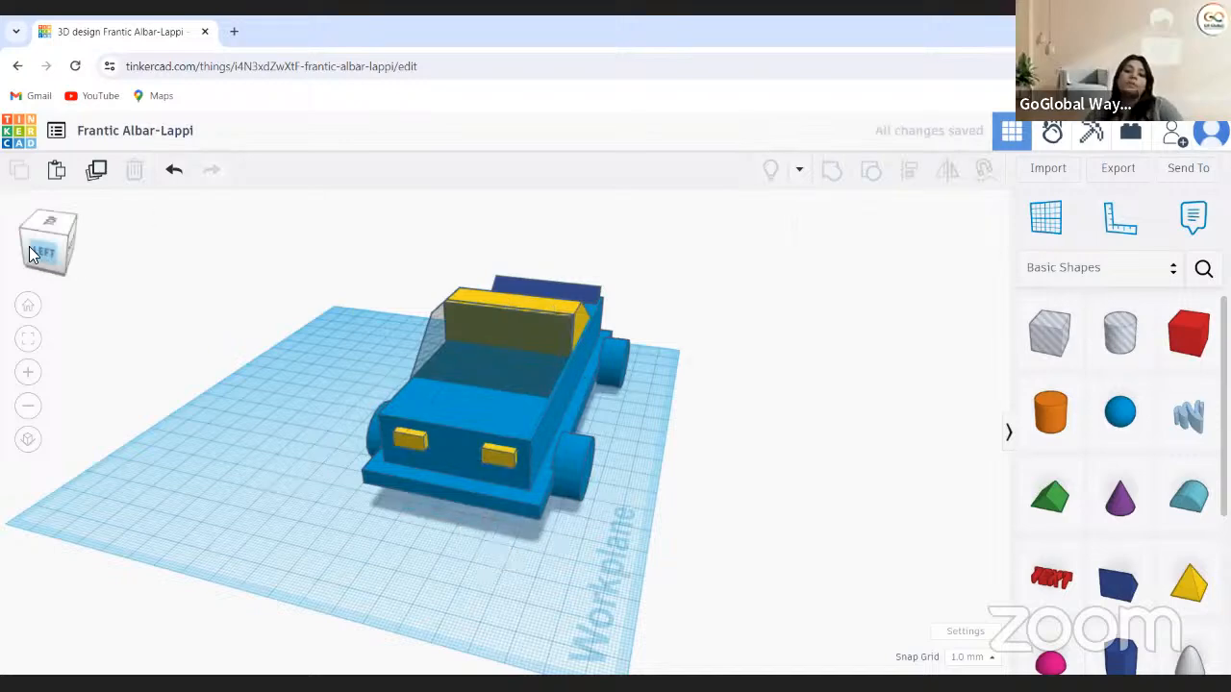
Ungroup the blue car body into its separate chassis and wheel parts
left_click(28, 253)
left_click(29, 253)
left_click(26, 264)
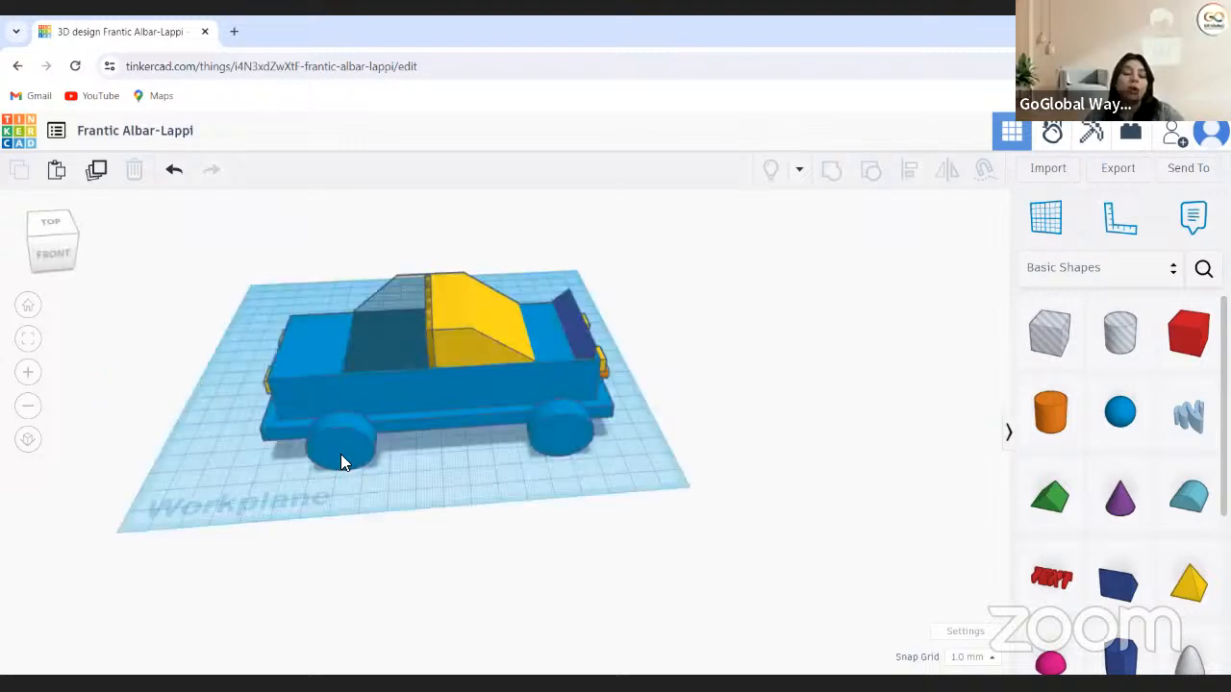
left_click(340, 457)
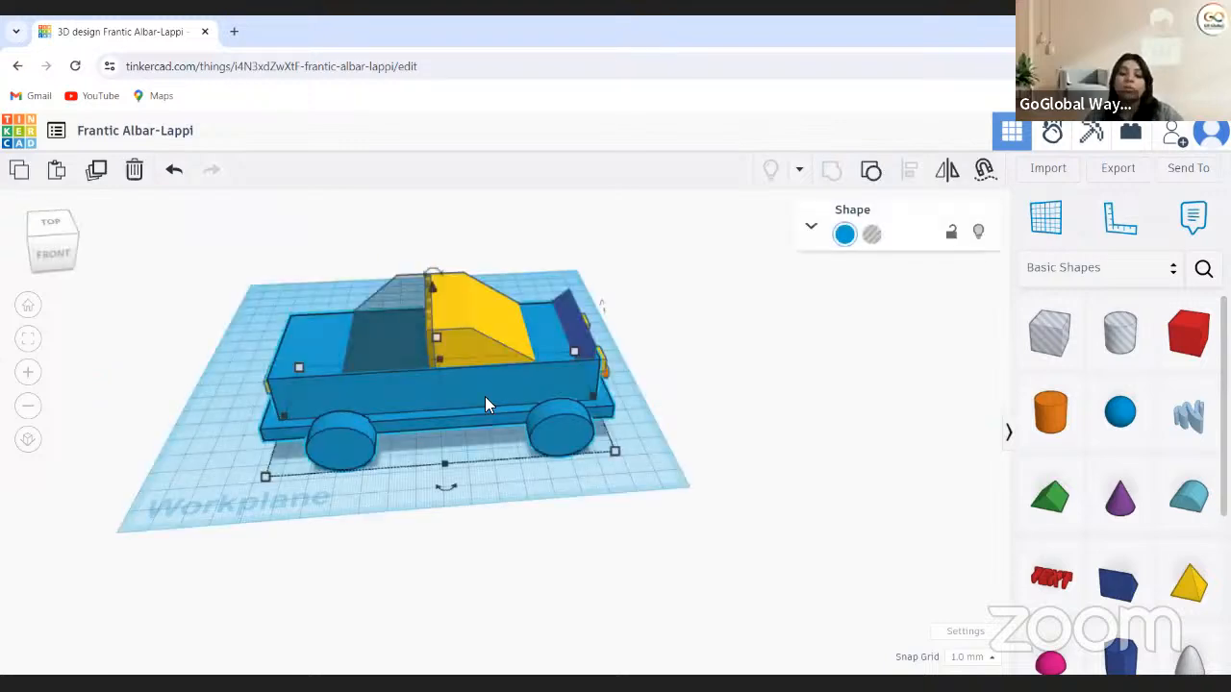
key("ctrl+shift+g")
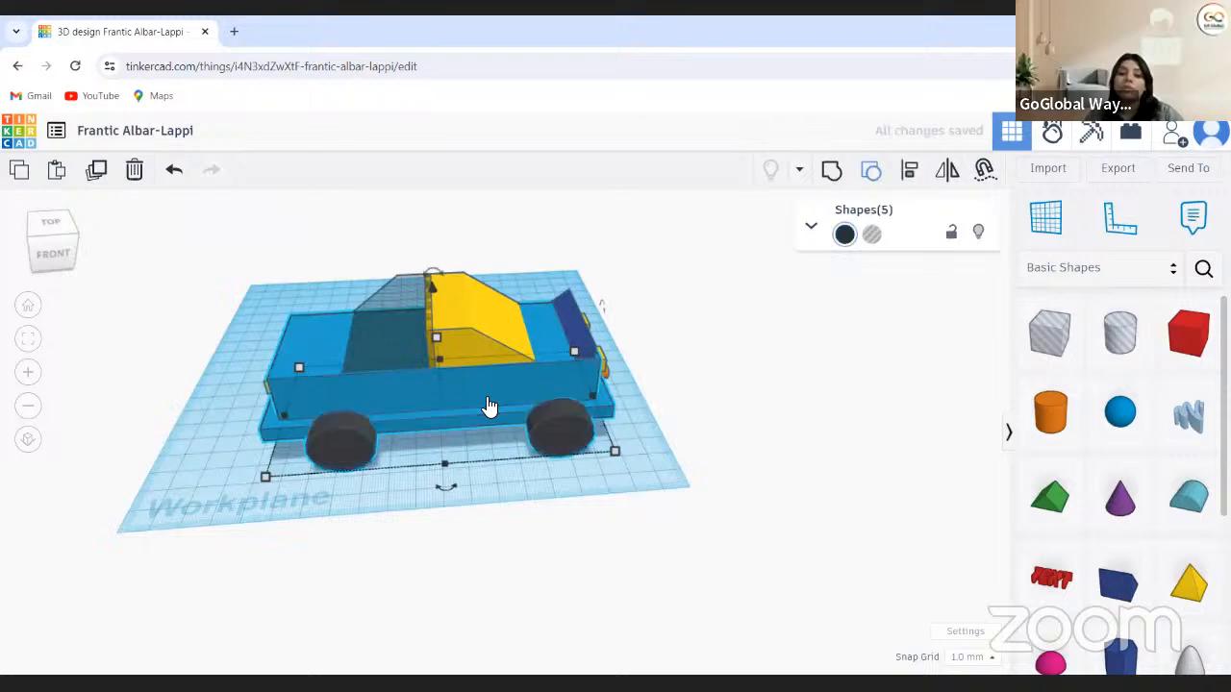
Select three of the black wheels from both sides of the car and ungroup them into tire and rim parts
left_click(75, 254)
left_click(60, 256)
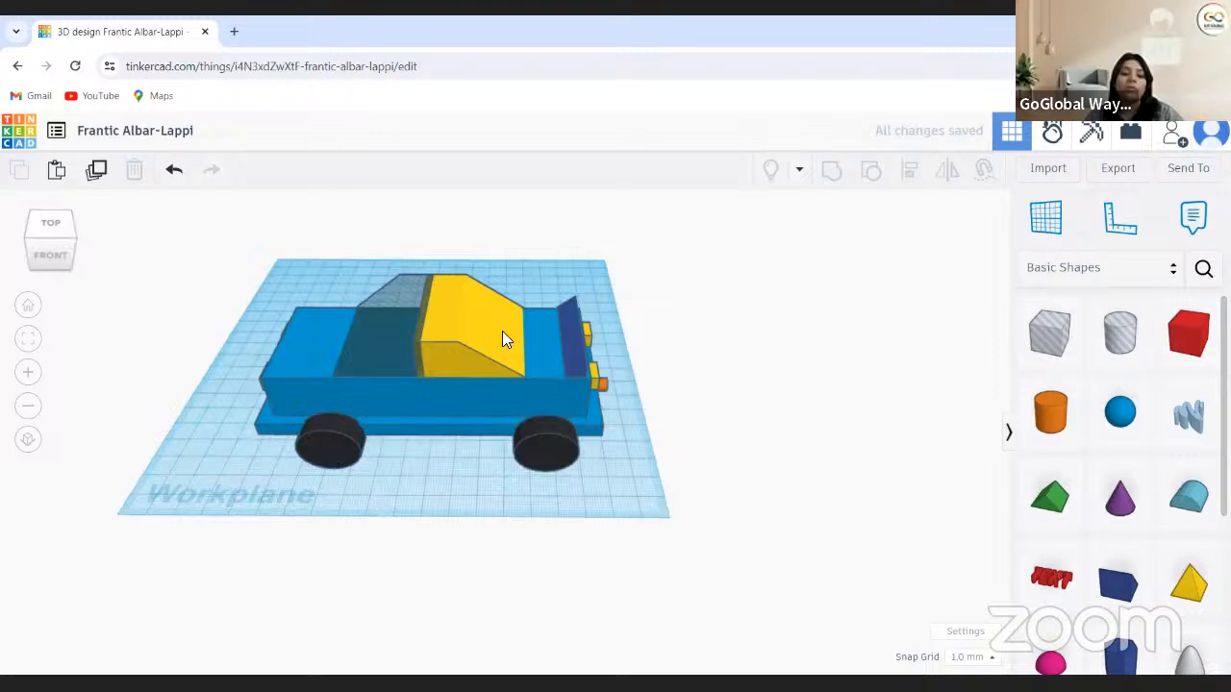
left_click(329, 442)
left_click(546, 456, "shift")
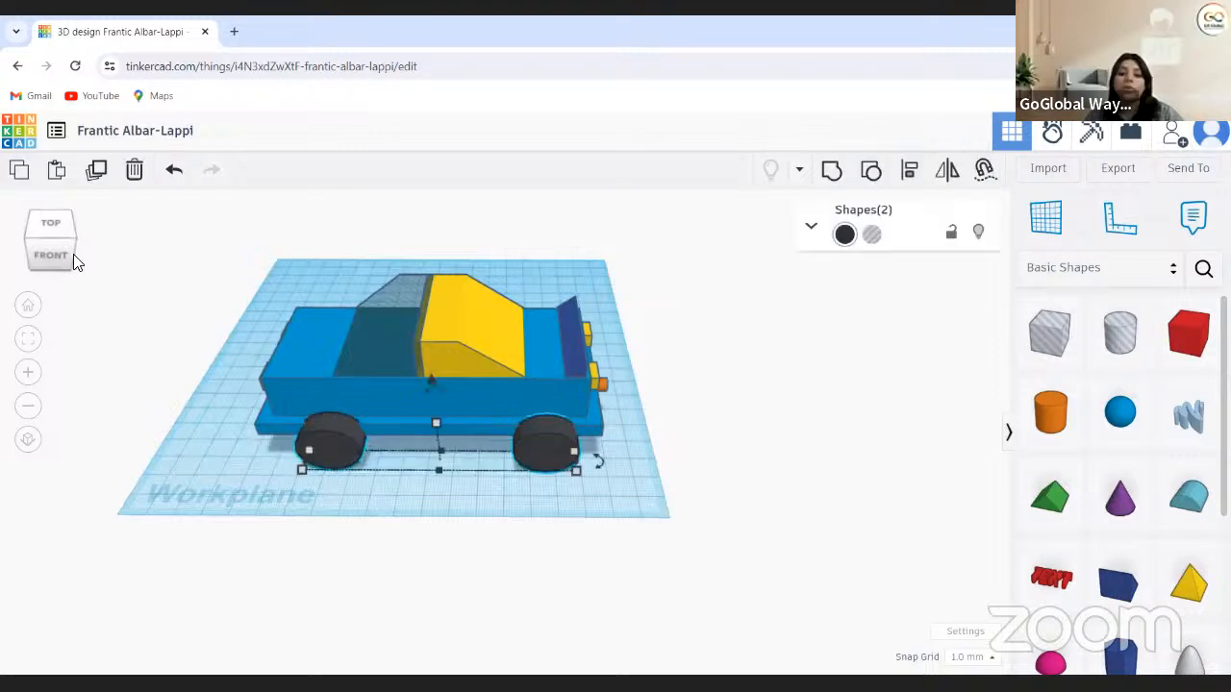
right_click_drag(639, 405, 653, 385)
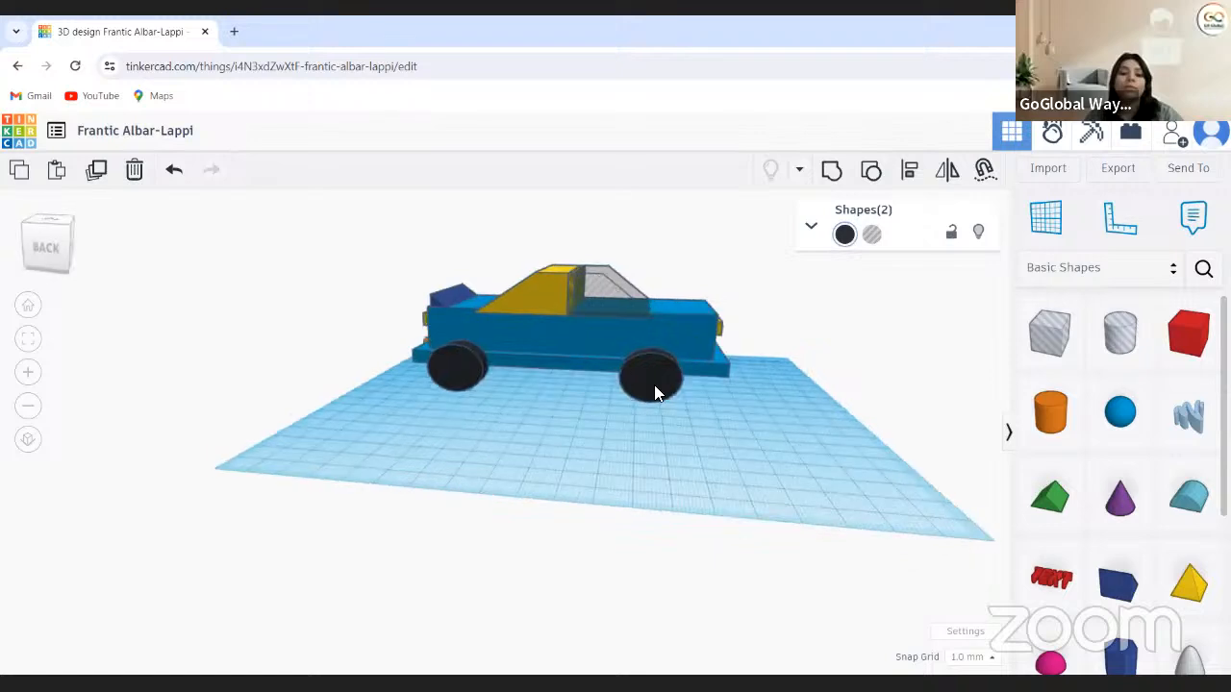
left_click(458, 372, "shift")
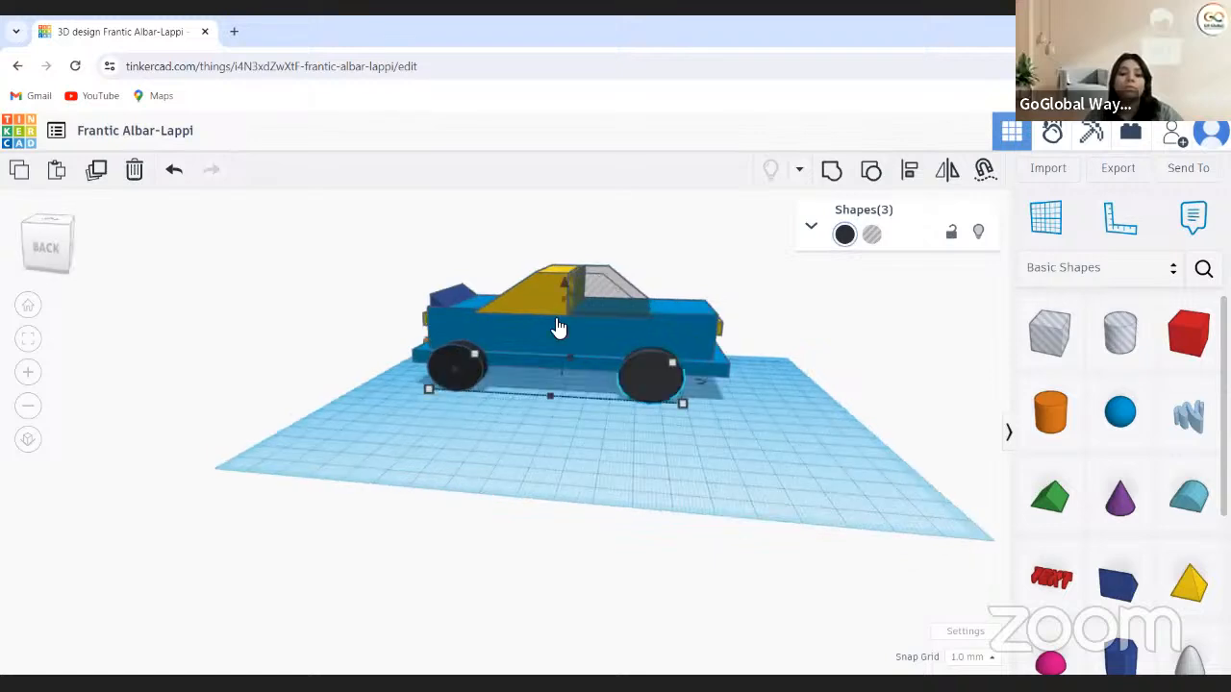
left_click(871, 173)
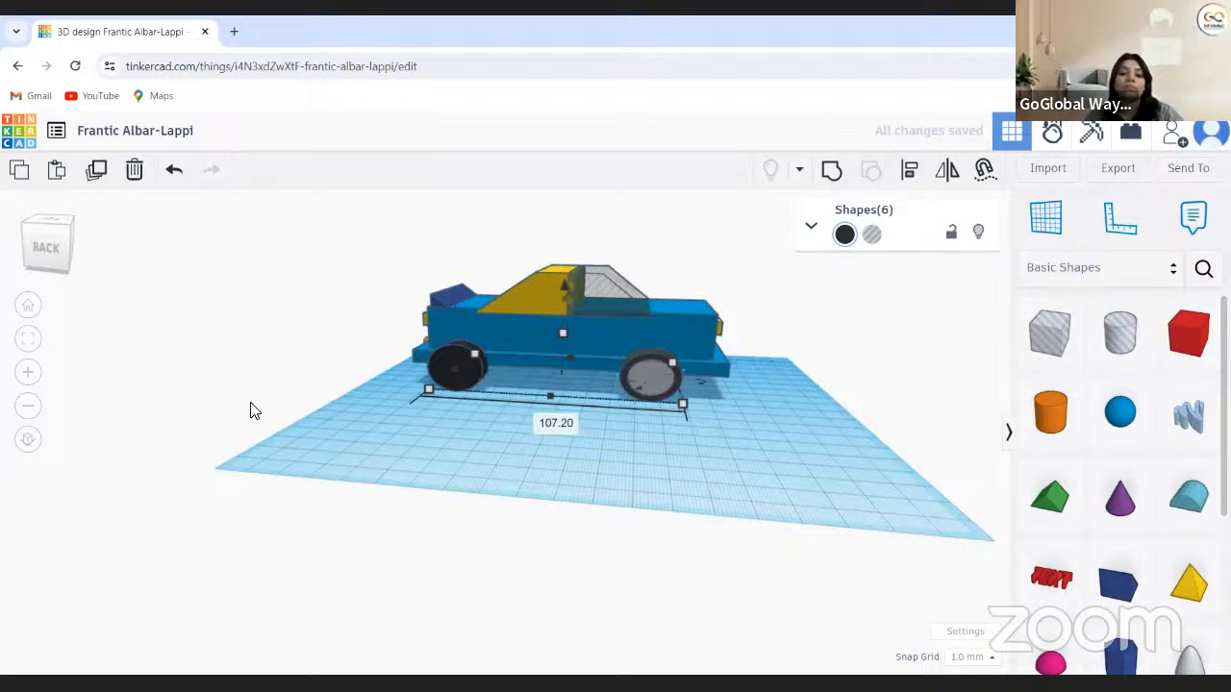
Ungroup the remaining wheel at the exhaust end of the car's back side into its tire and rim parts
left_click_drag(4, 258, 61, 263)
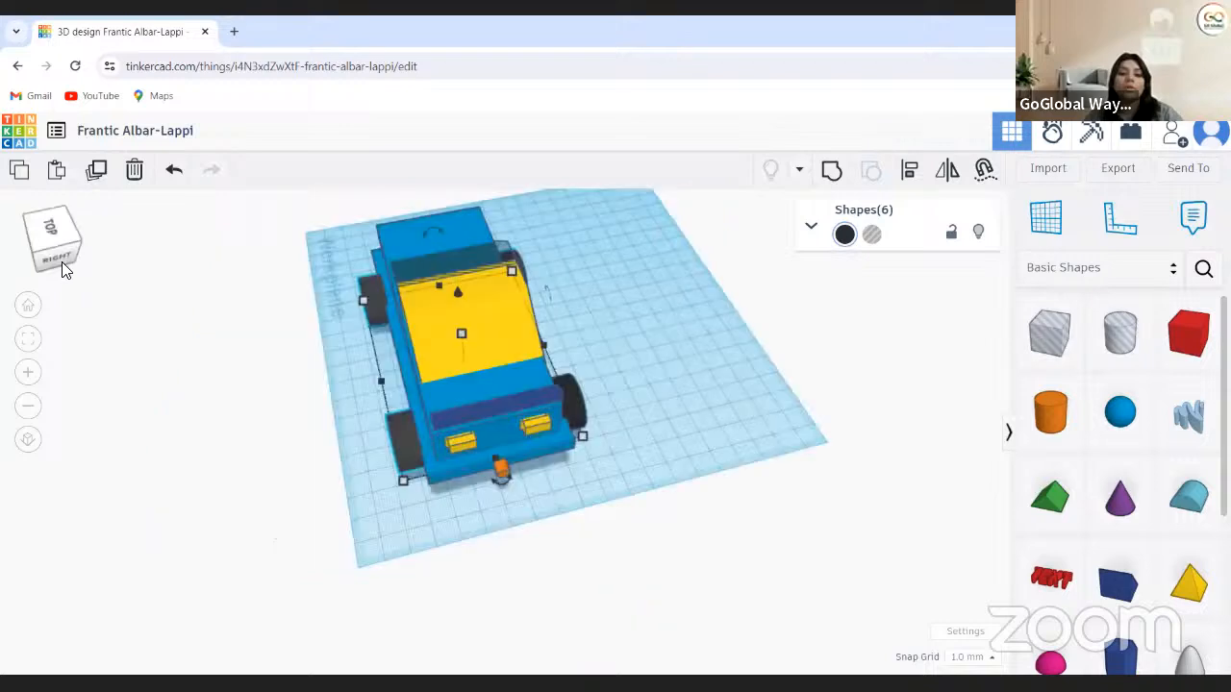
right_click_drag(463, 439, 619, 402)
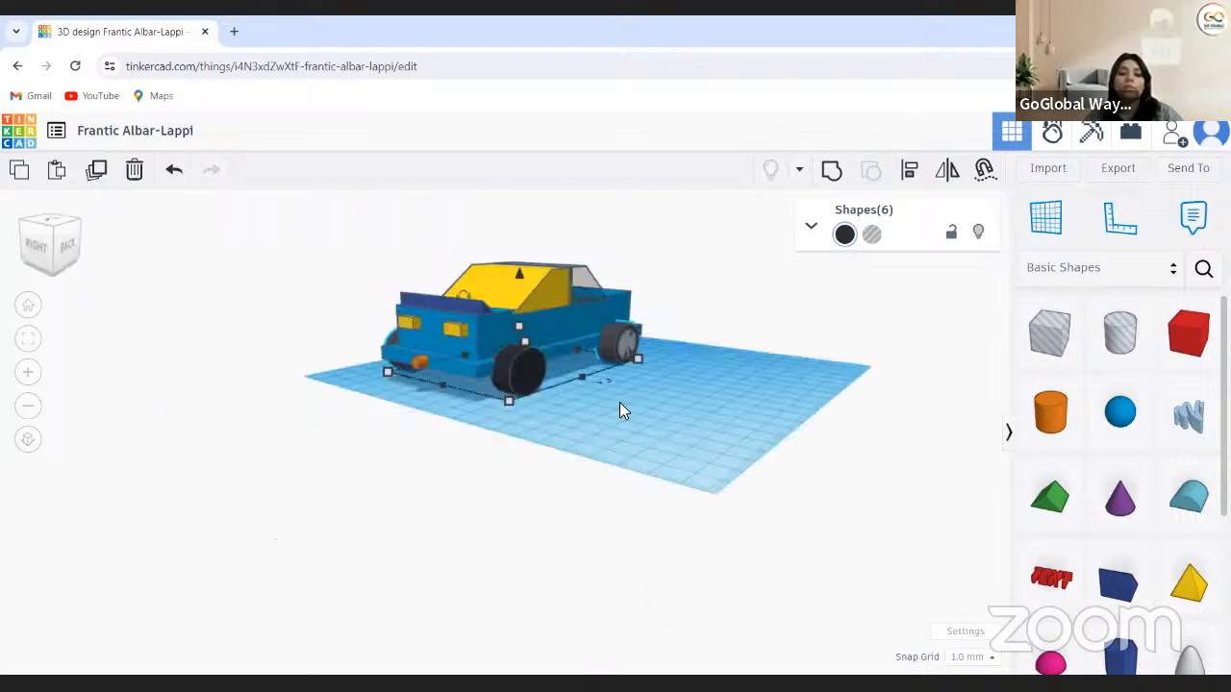
left_click(525, 367)
left_click(869, 173)
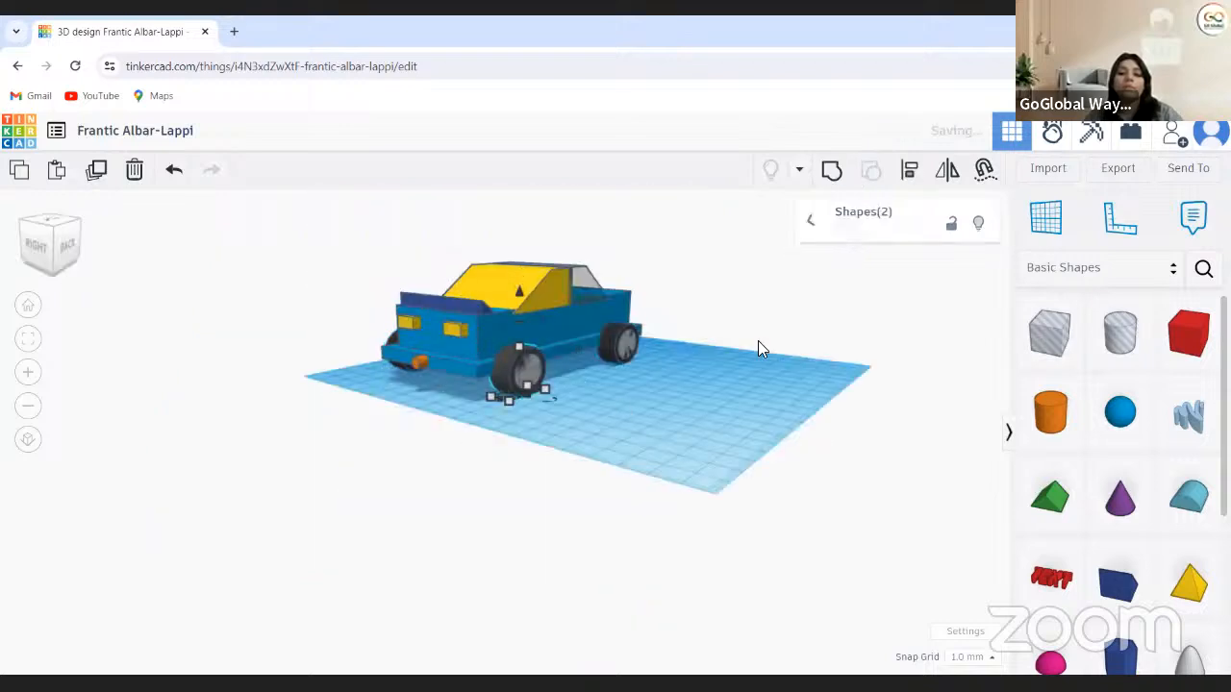
Examine the assembled car from its side, hood end and exhaust end
mouse_move(38, 255)
left_mouse_down()
mouse_move(3, 240)
mouse_move(10, 266)
mouse_move(52, 271)
mouse_move(35, 267)
left_mouse_up()
left_click(32, 256)
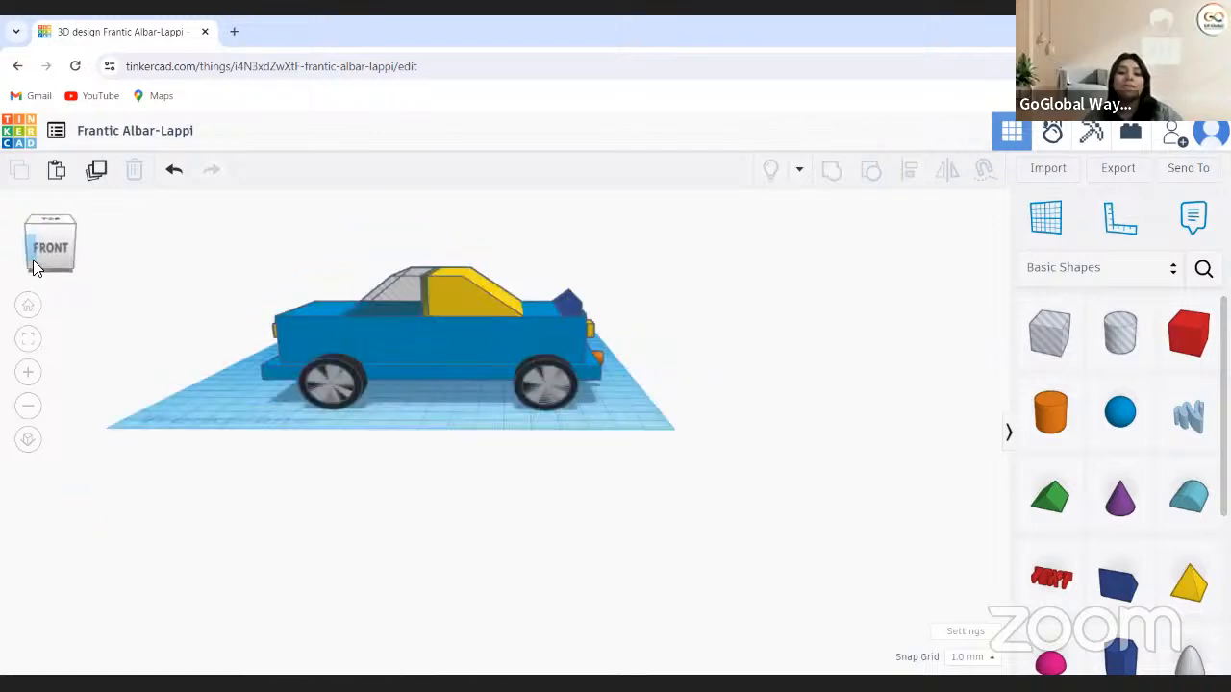
right_click_drag(500, 500, 533, 506)
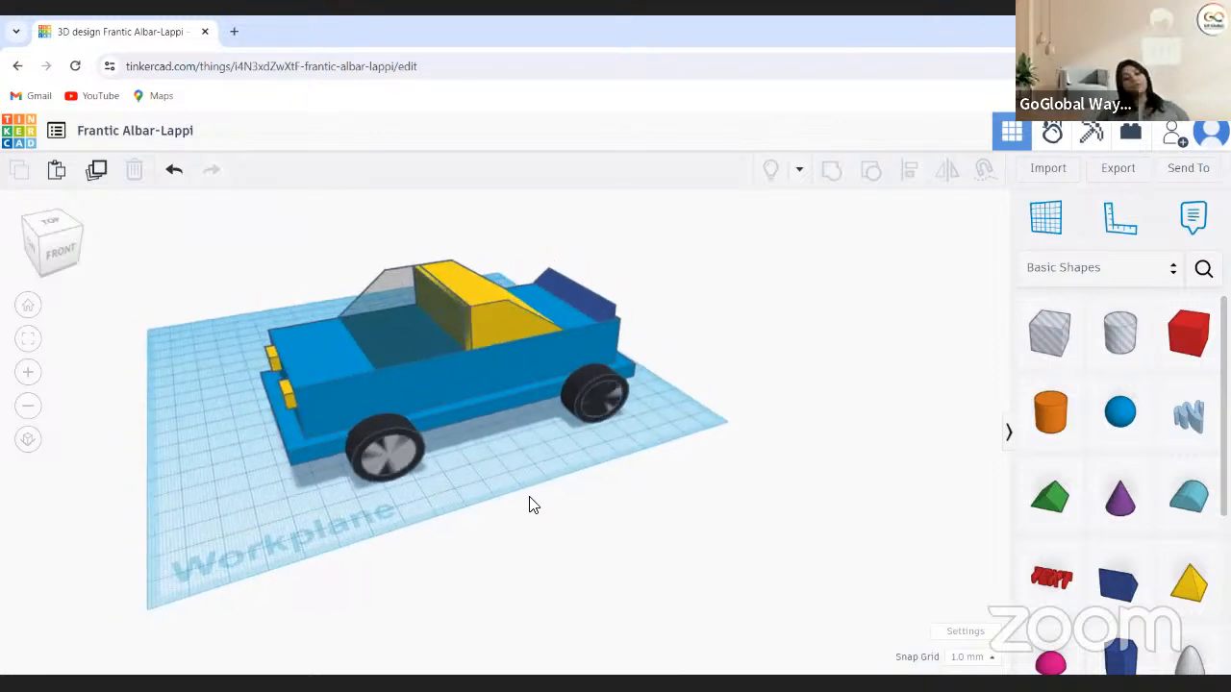
scroll(532, 505, "up", 2)
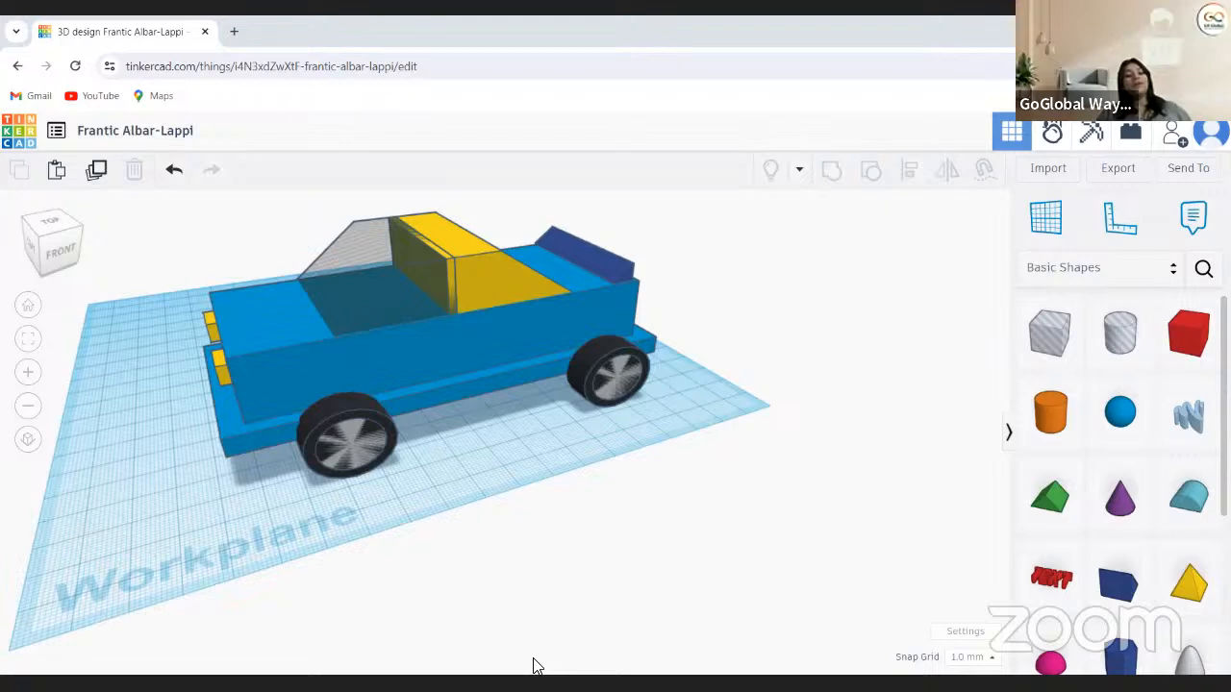
right_click_drag(433, 571, 471, 571)
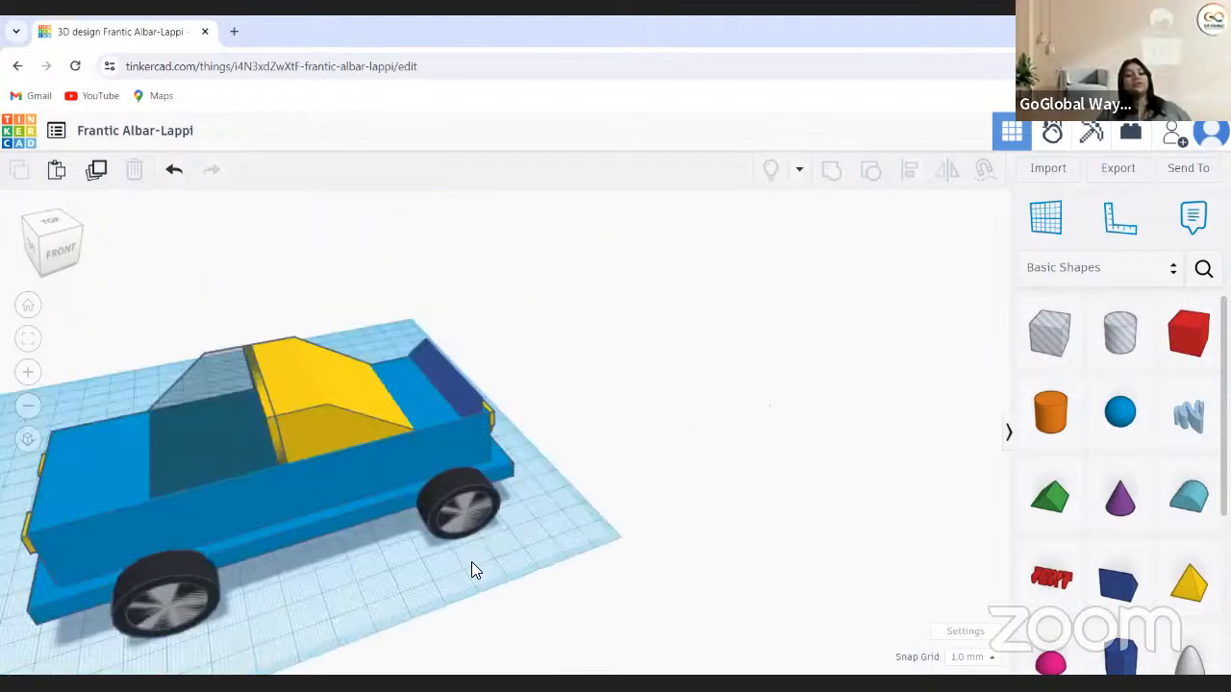
middle_click_drag(484, 552, 584, 552)
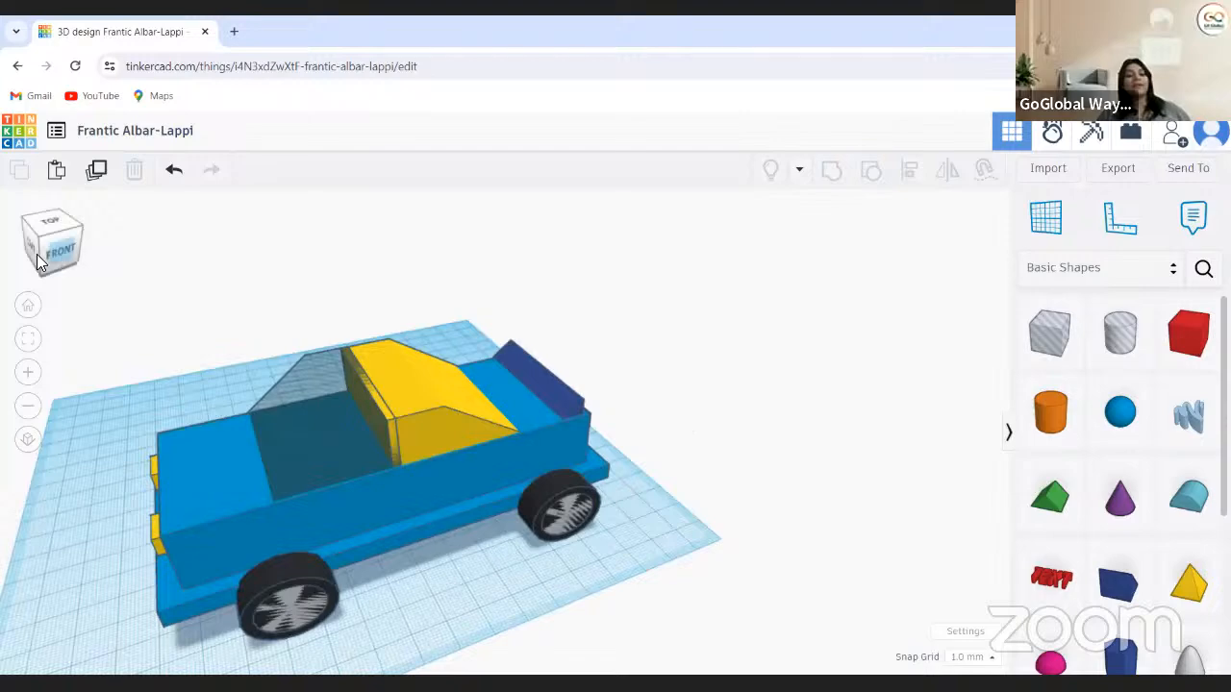
left_click(31, 262)
left_click(44, 249)
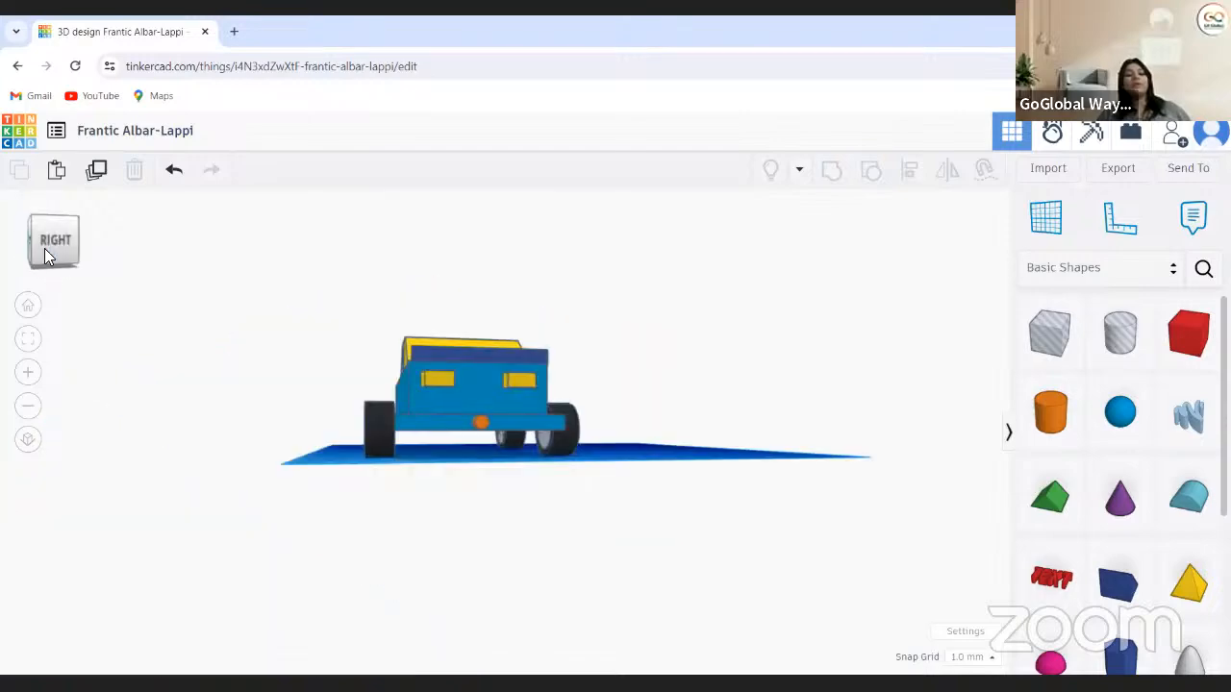
left_click(52, 252)
mouse_move(50, 253)
left_mouse_down()
mouse_move(106, 250)
mouse_move(74, 275)
mouse_move(50, 264)
left_mouse_up()
left_click(52, 260)
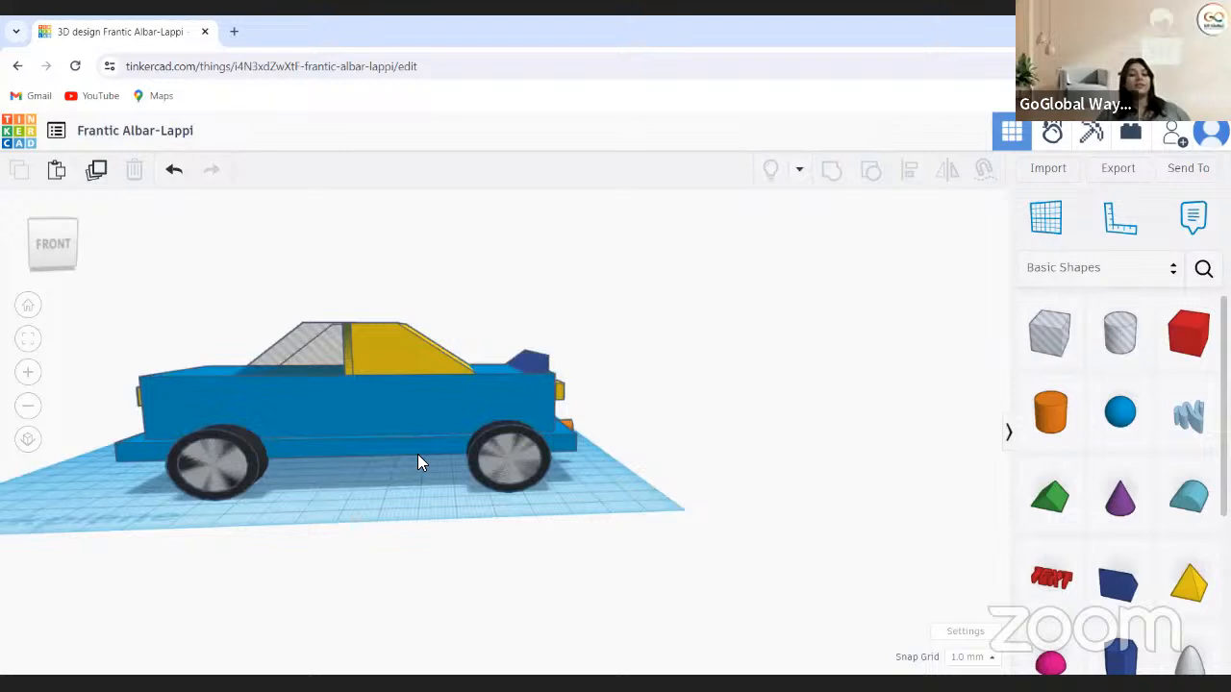
Examine the car's wheels, cabin, lights, spoiler and exhaust up close from several angles
scroll(417, 454, "up", 2)
scroll(352, 485, "up", 2)
scroll(351, 484, "down", 1)
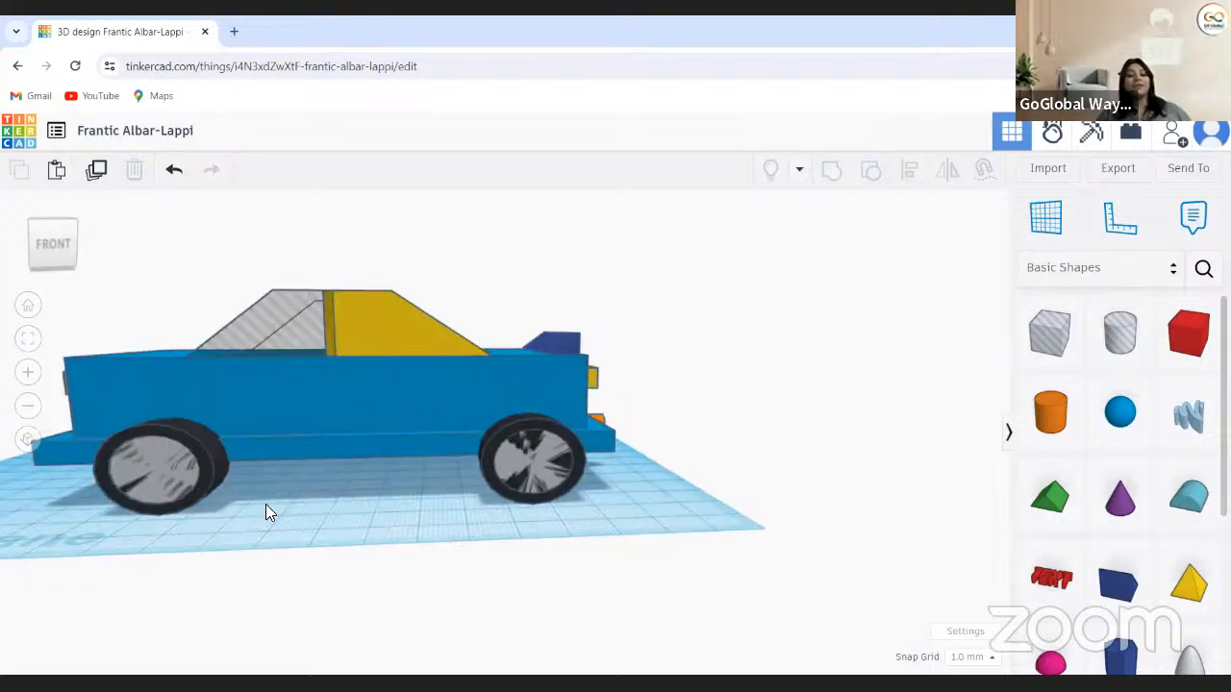
middle_click_drag(331, 534, 362, 586)
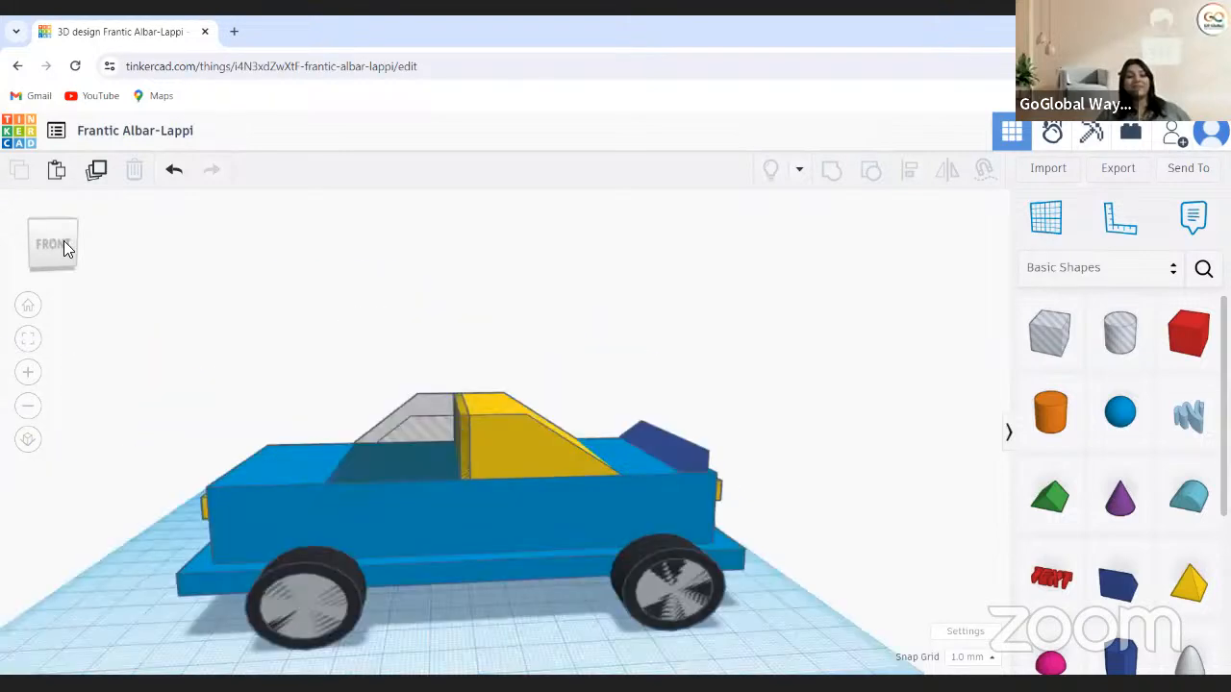
left_click(68, 229)
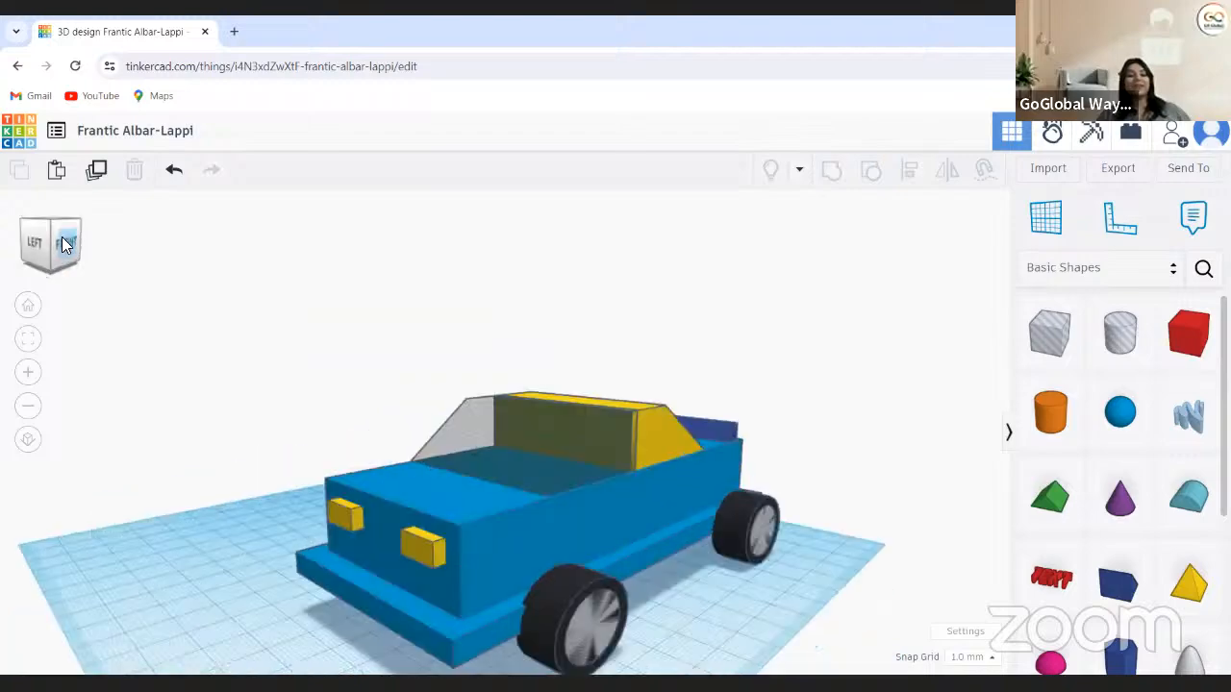
left_click(66, 237)
left_click_drag(65, 236, 392, 476)
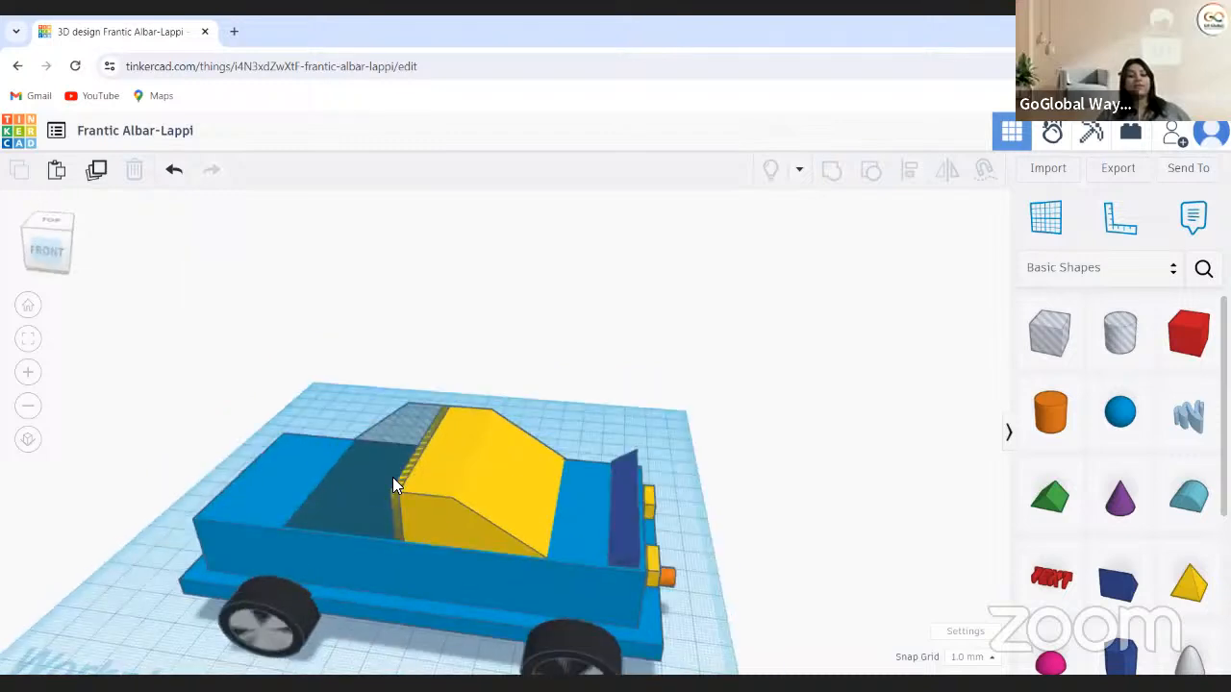
scroll(53, 577, "up", 2)
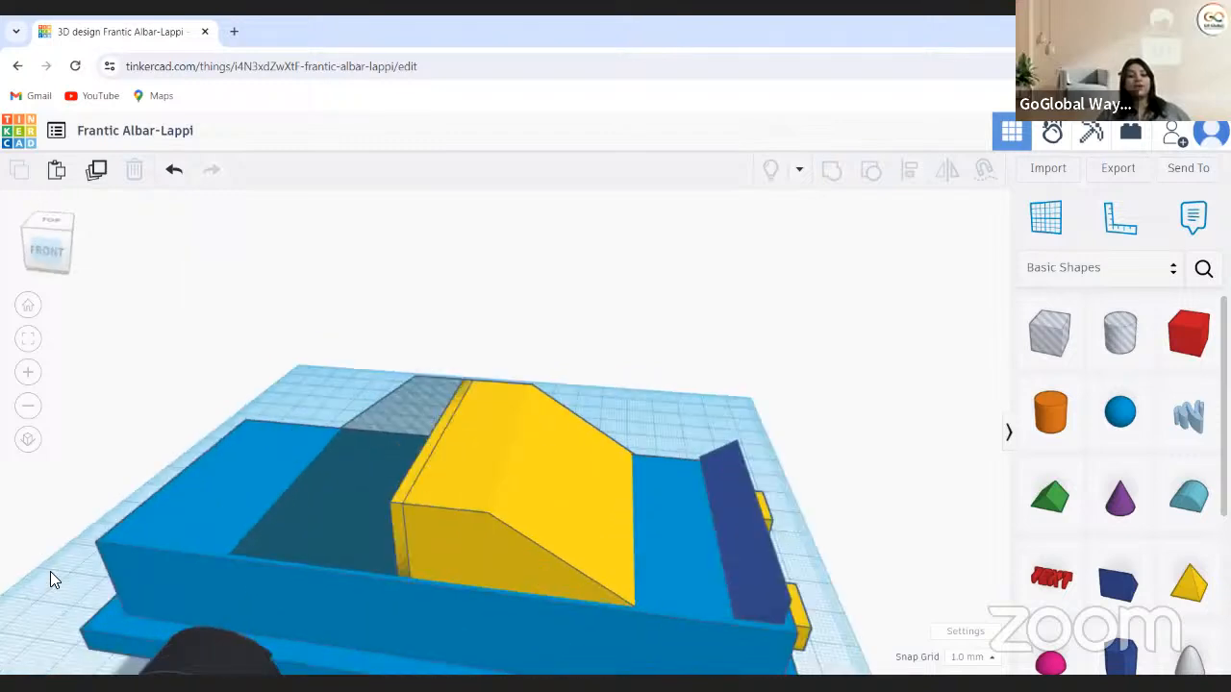
middle_click_drag(116, 478, 153, 358)
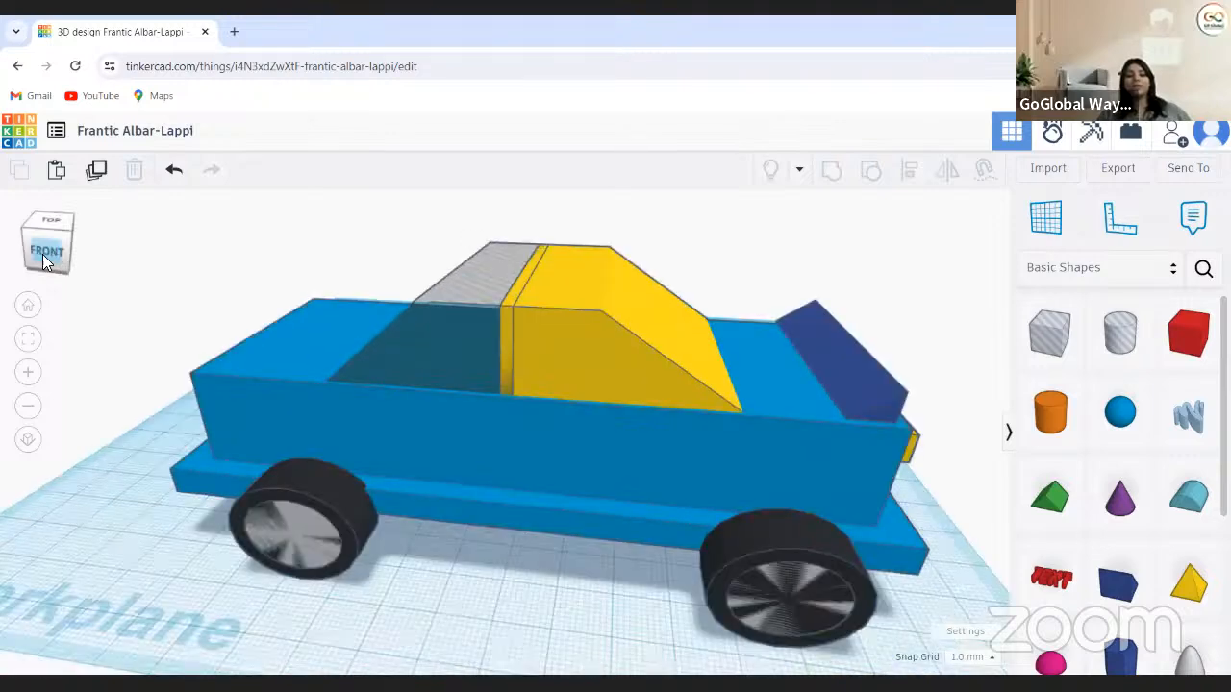
left_click_drag(39, 262, 29, 253)
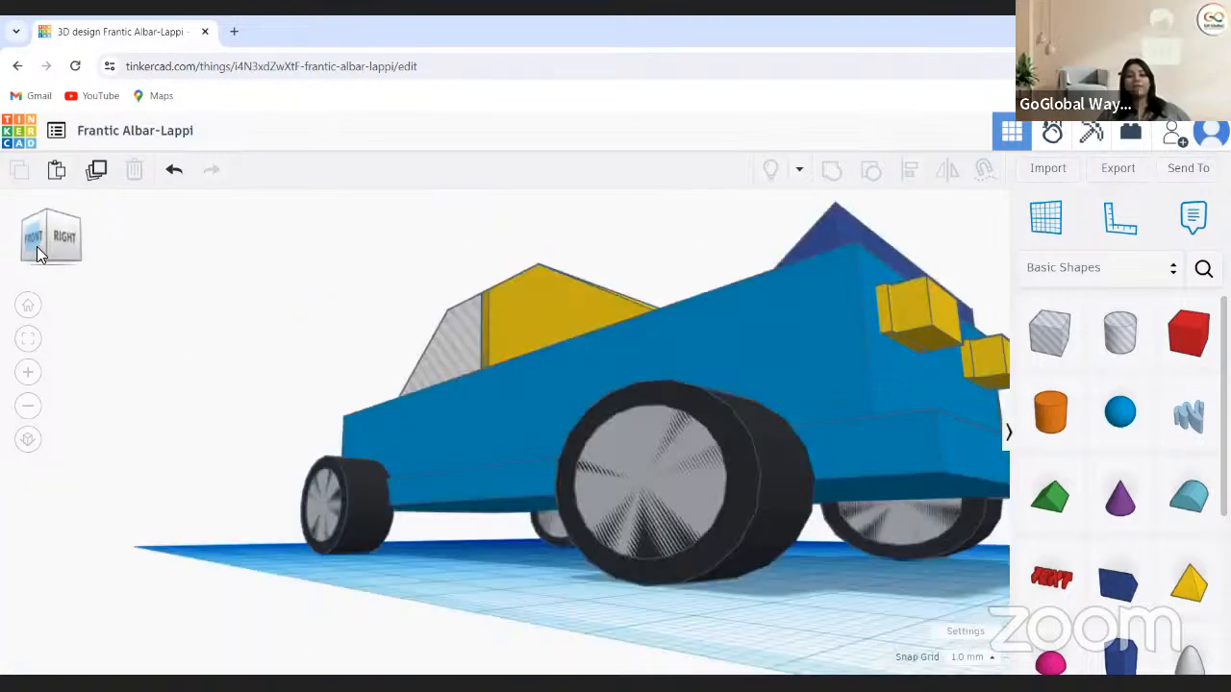
left_click(26, 256)
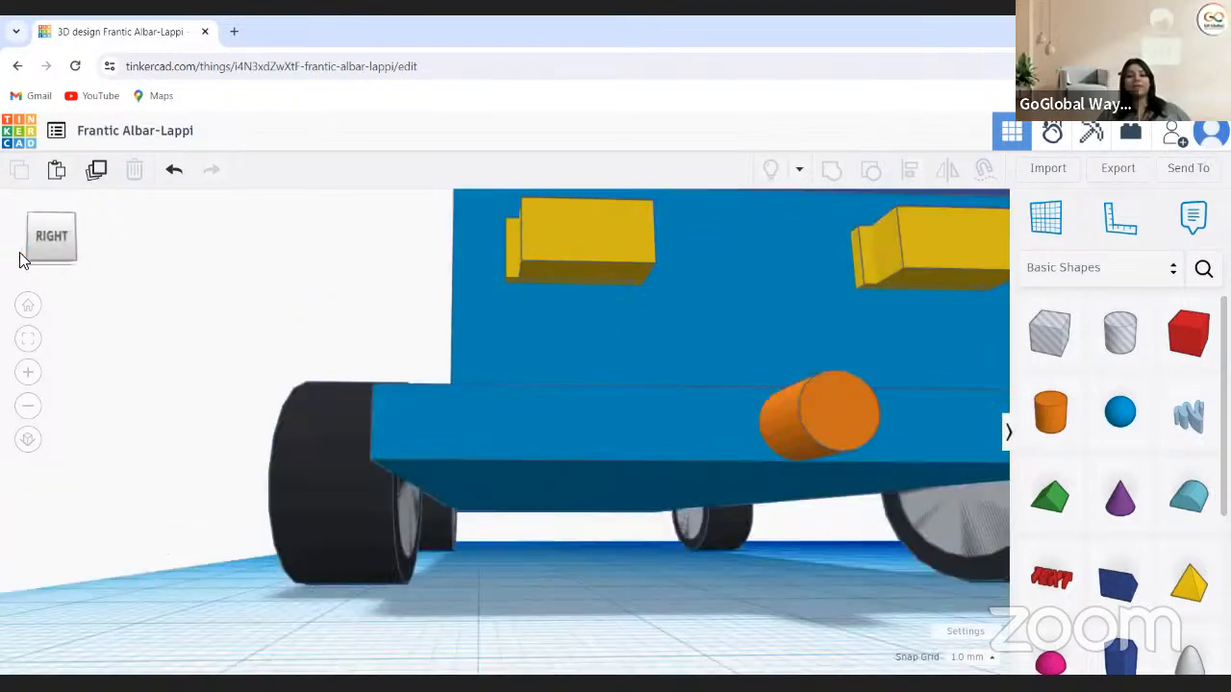
left_click_drag(13, 247, 16, 248)
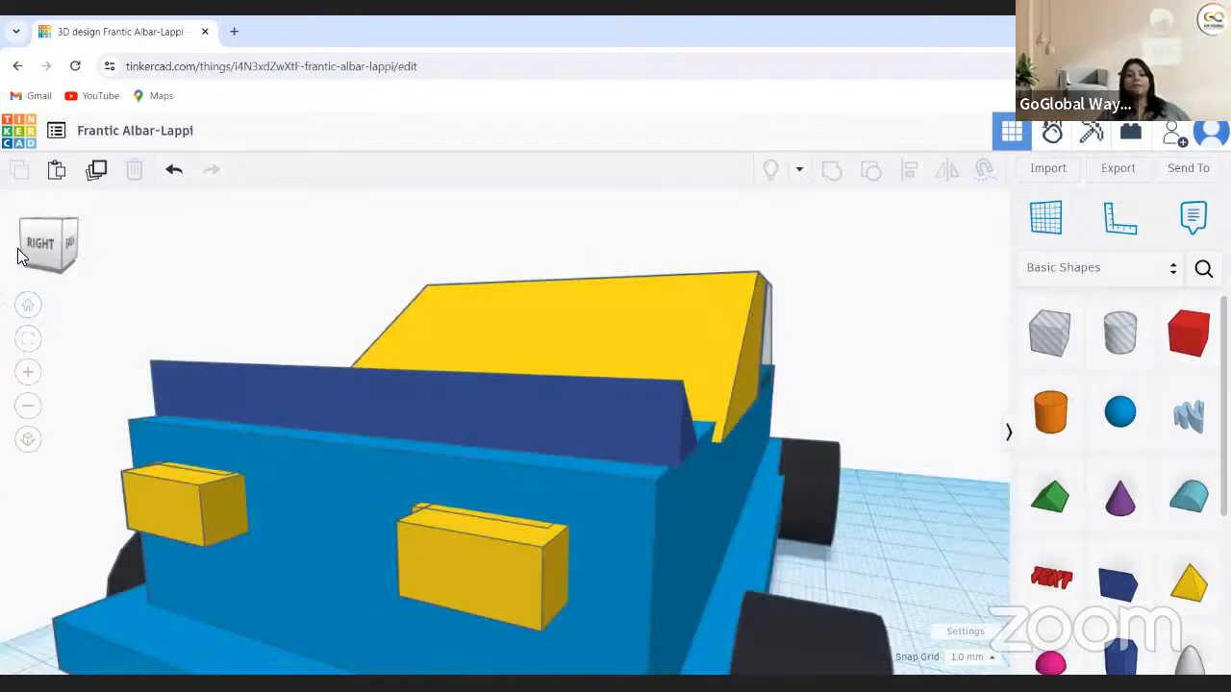
Review the finished car from the spoiler end, both long sides, above and the hood end
right_click_drag(202, 329, 187, 329)
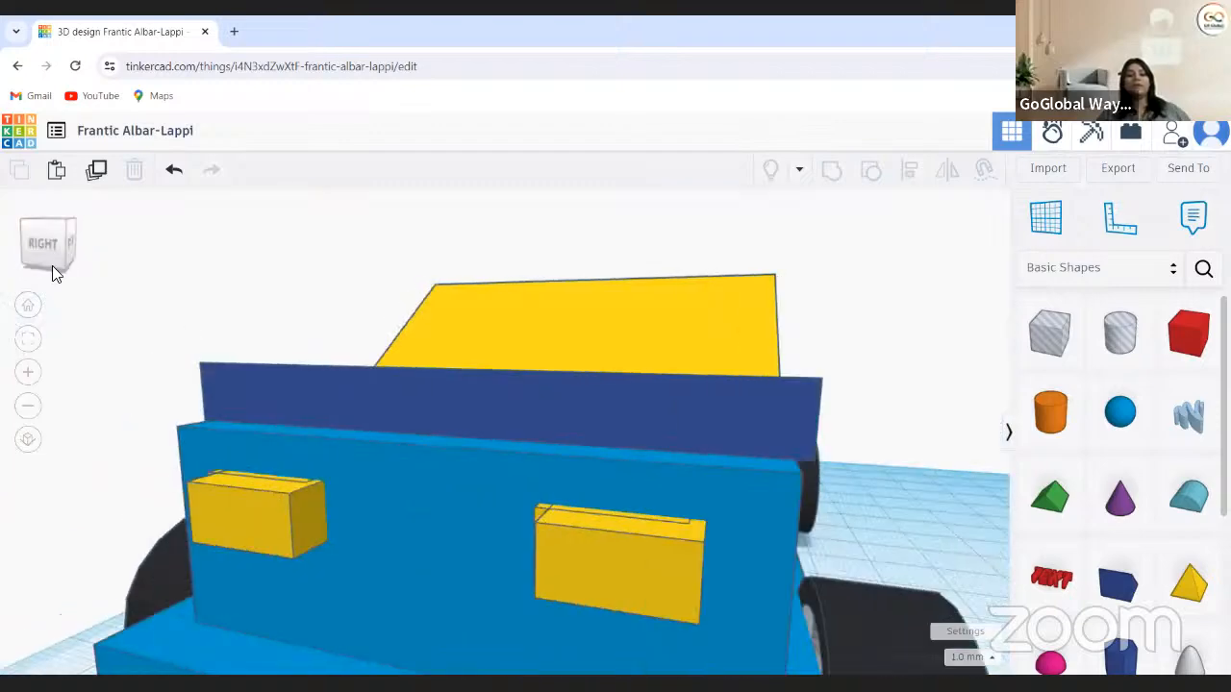
mouse_move(52, 265)
left_mouse_down()
mouse_move(39, 250)
mouse_move(63, 252)
left_mouse_up()
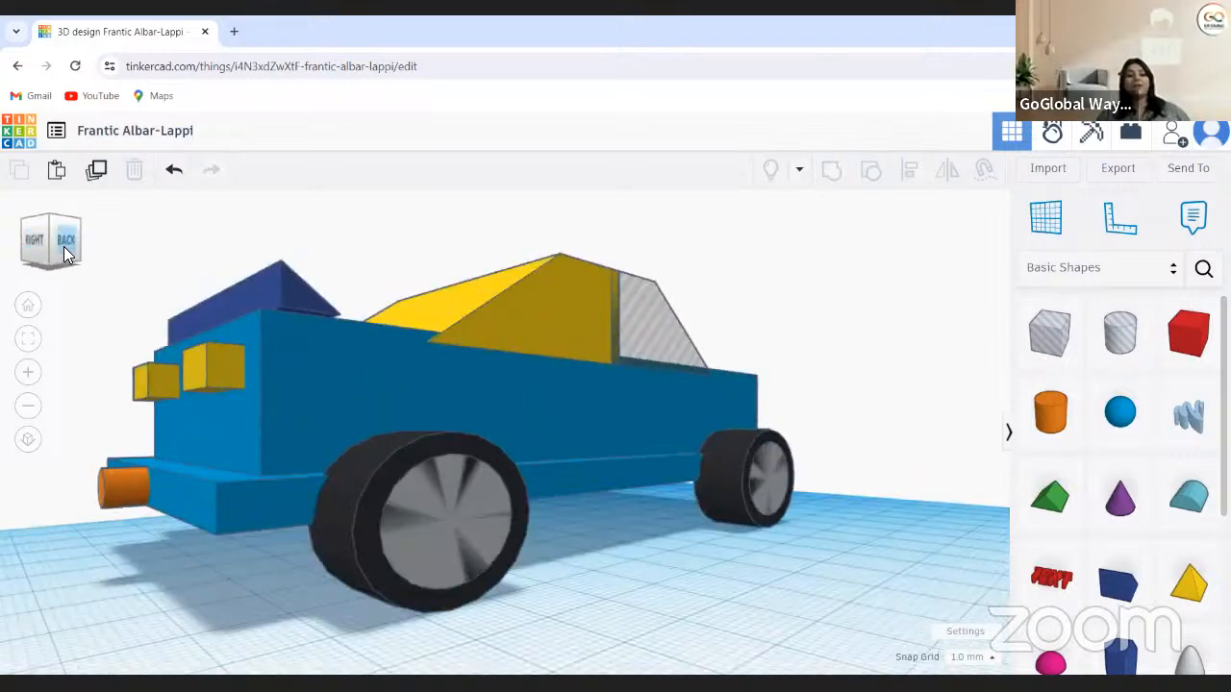
left_click(62, 246)
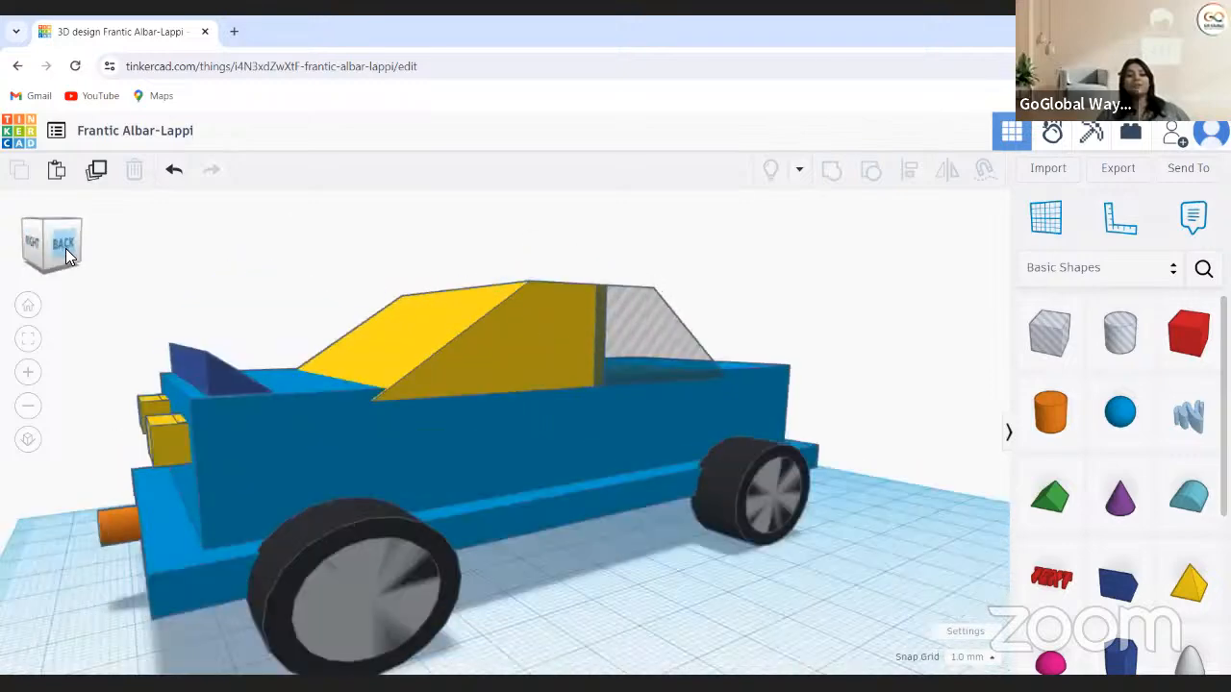
left_click(54, 246)
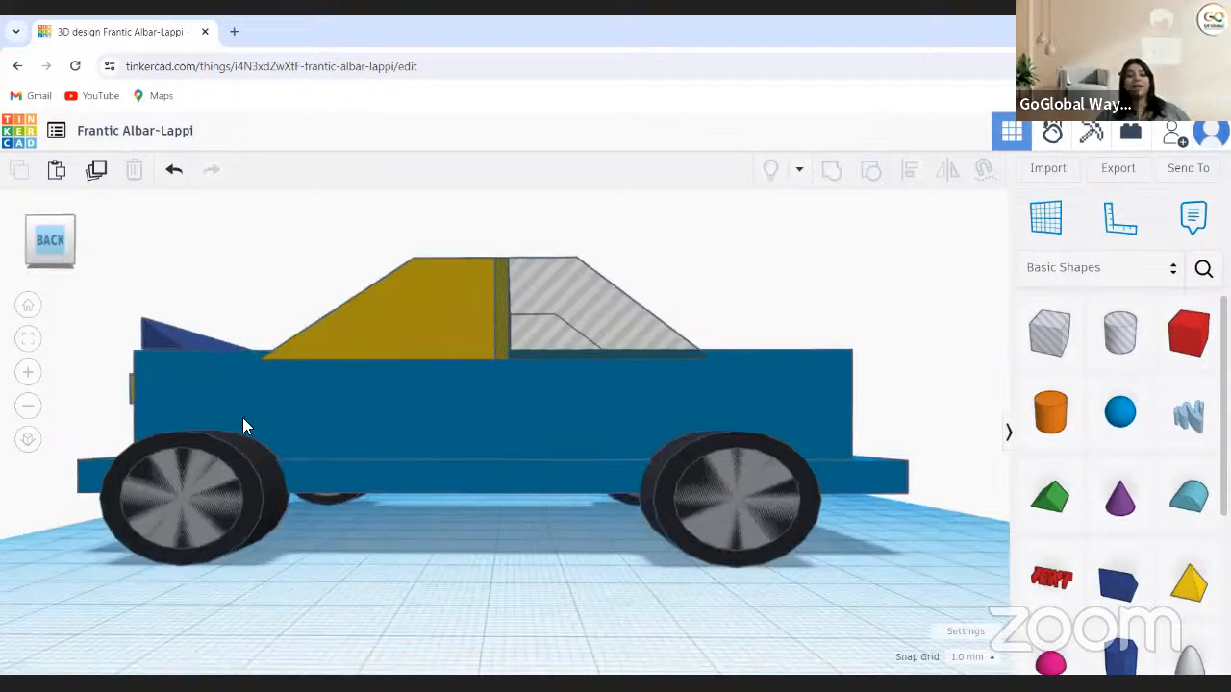
scroll(278, 447, "down", 2)
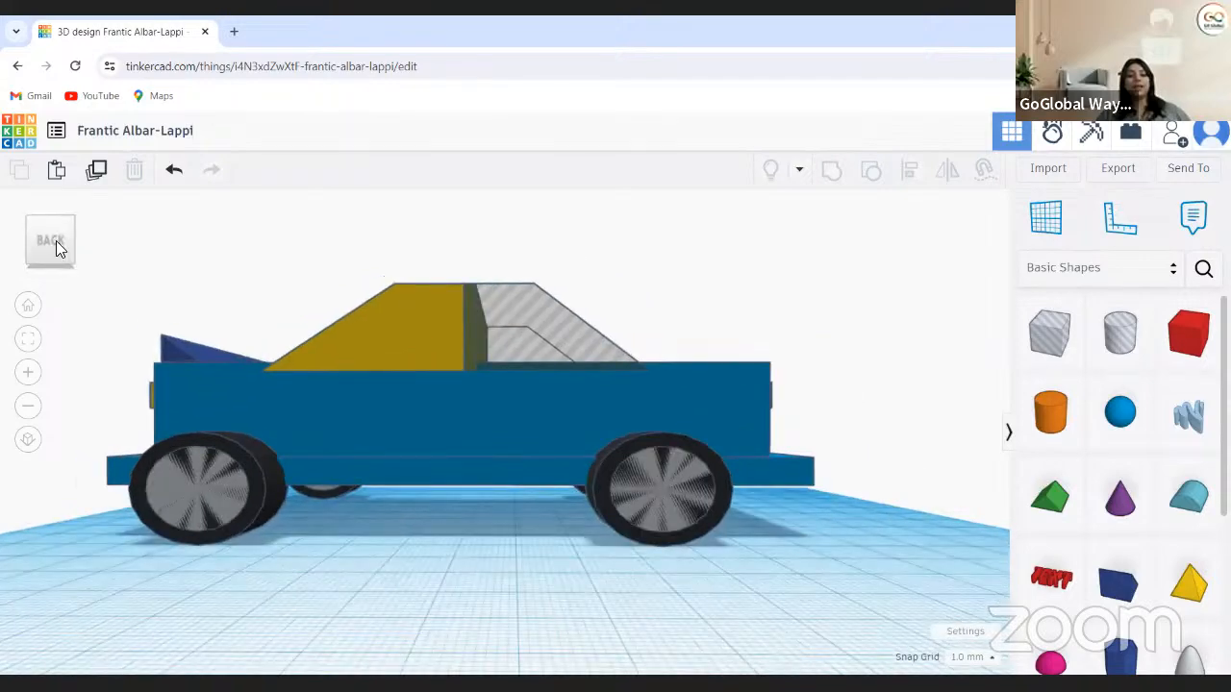
left_click_drag(56, 246, 285, 392)
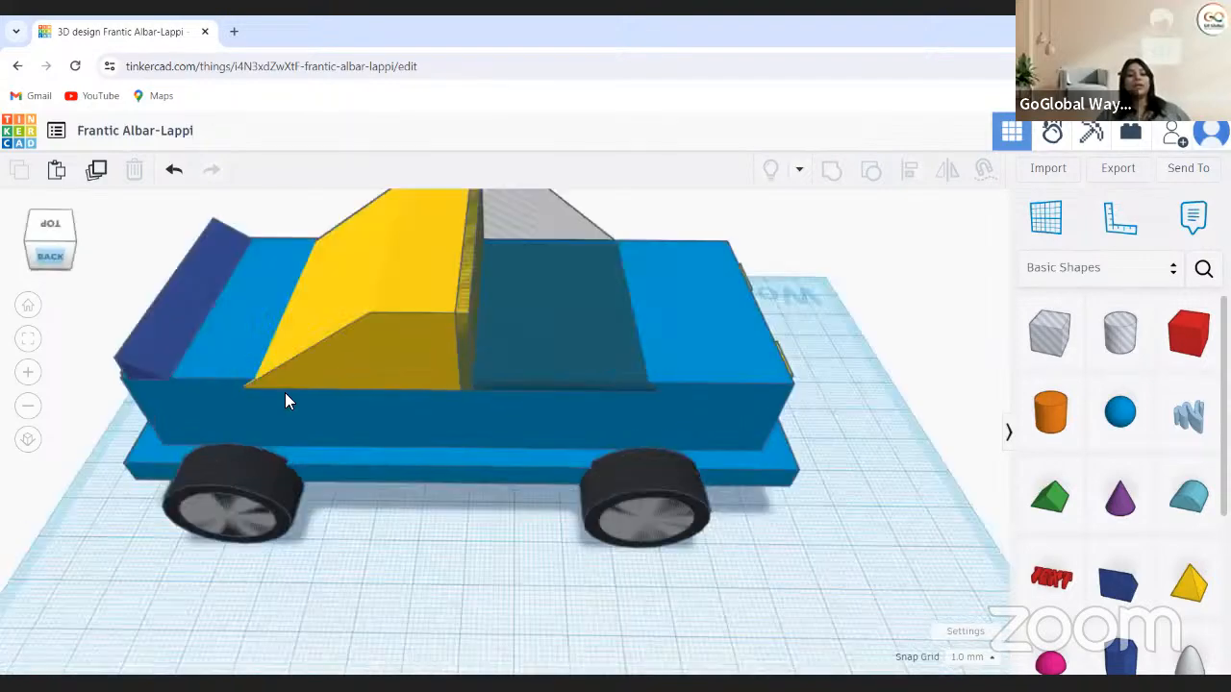
left_click_drag(52, 261, 280, 370)
left_click(26, 261)
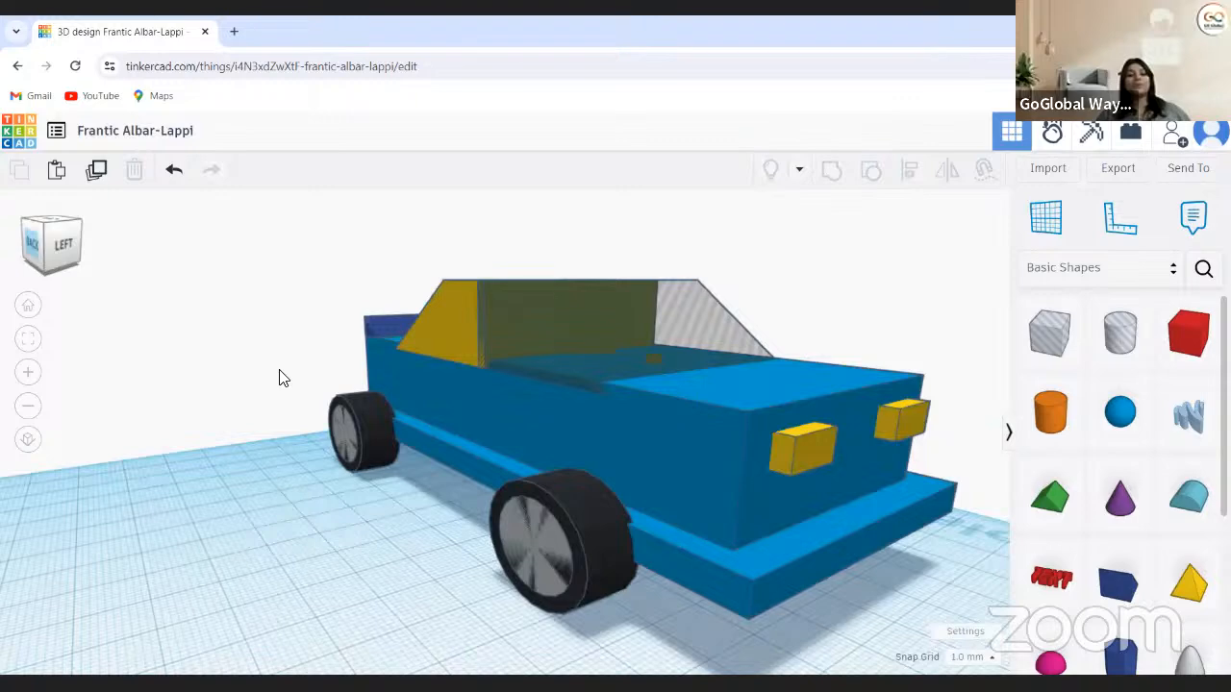
scroll(109, 265, "down", 1)
scroll(59, 248, "down", 2)
left_click_drag(65, 248, 75, 246)
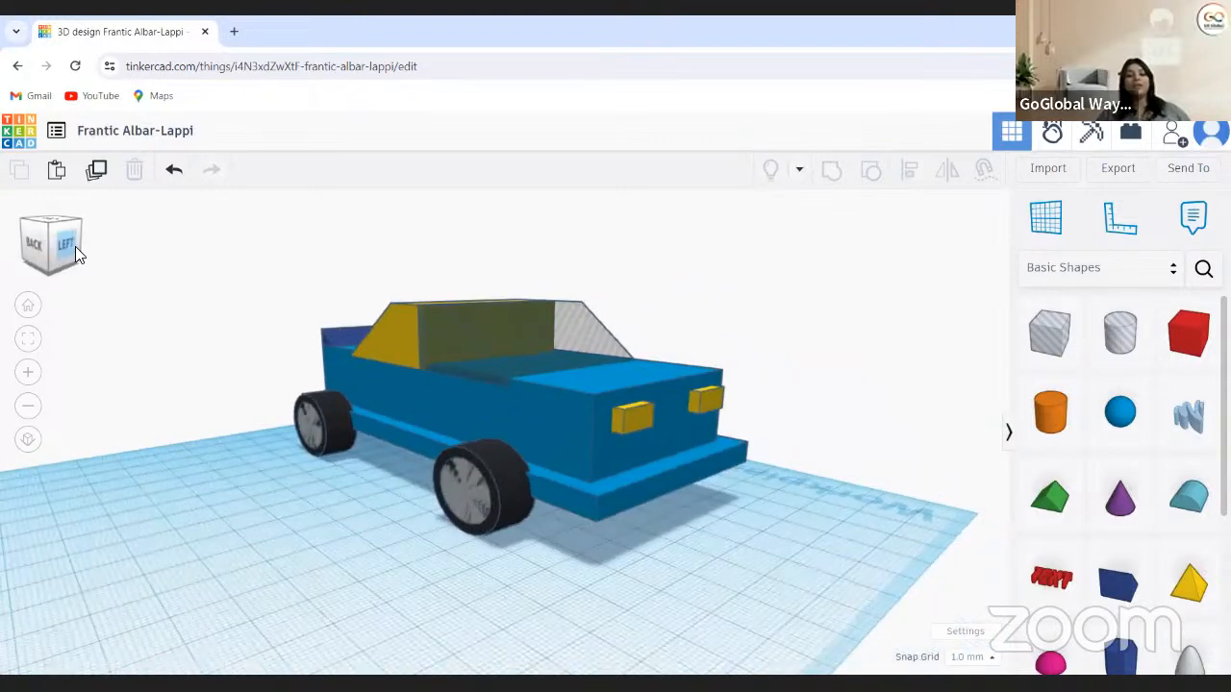
left_click(81, 246)
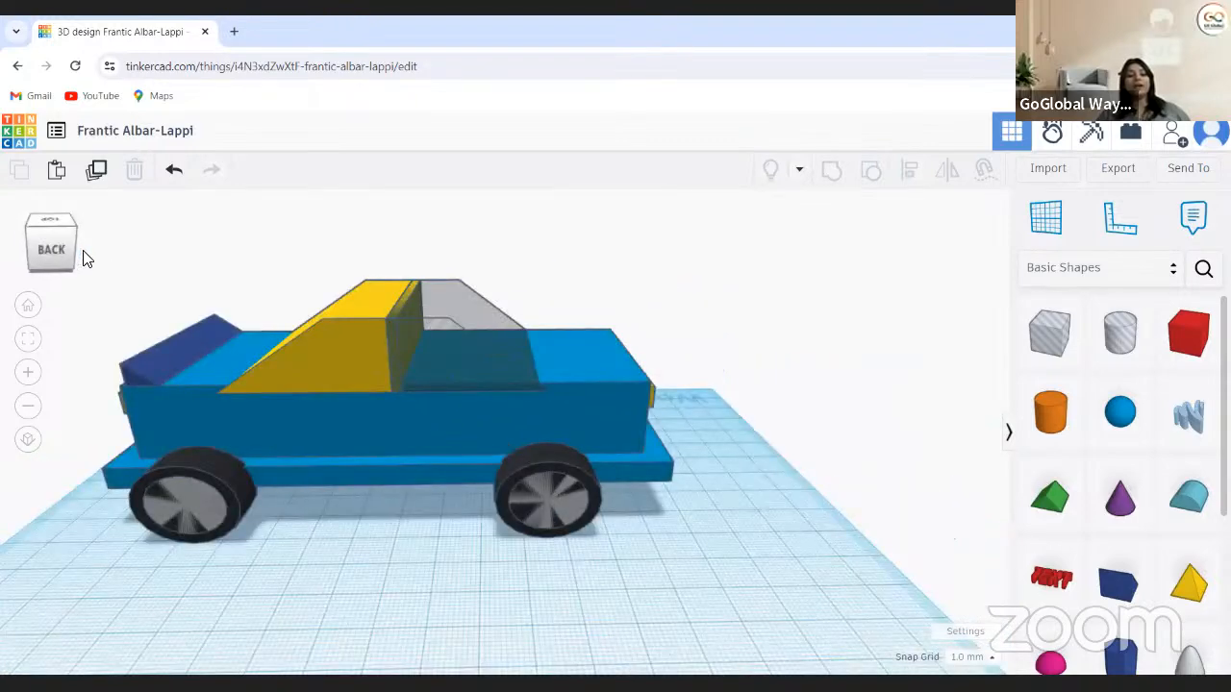
left_click_drag(83, 252, 83, 253)
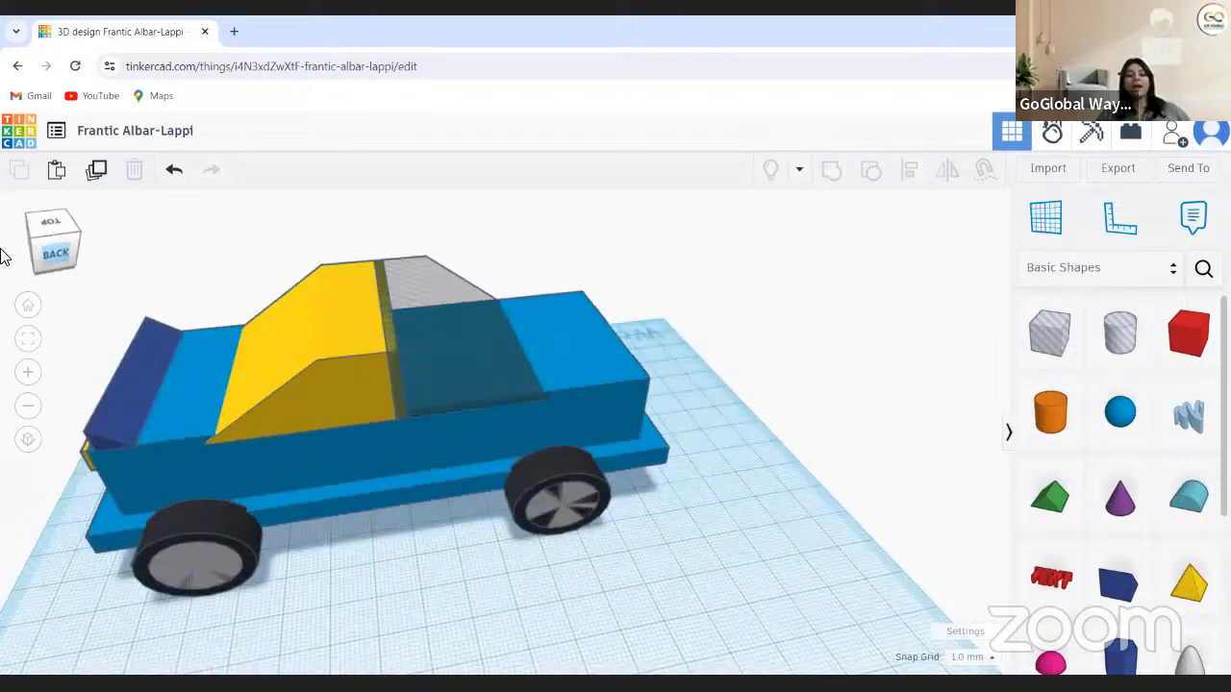
left_click_drag(1, 249, 532, 516)
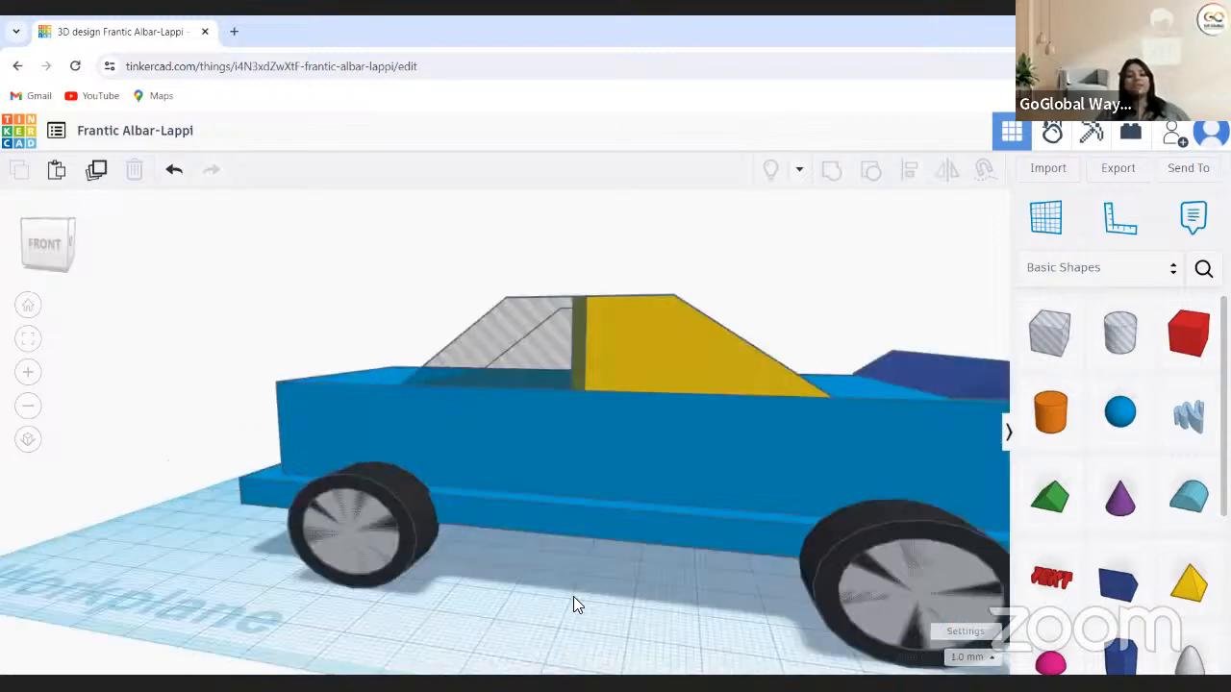
scroll(381, 350, "down", 3)
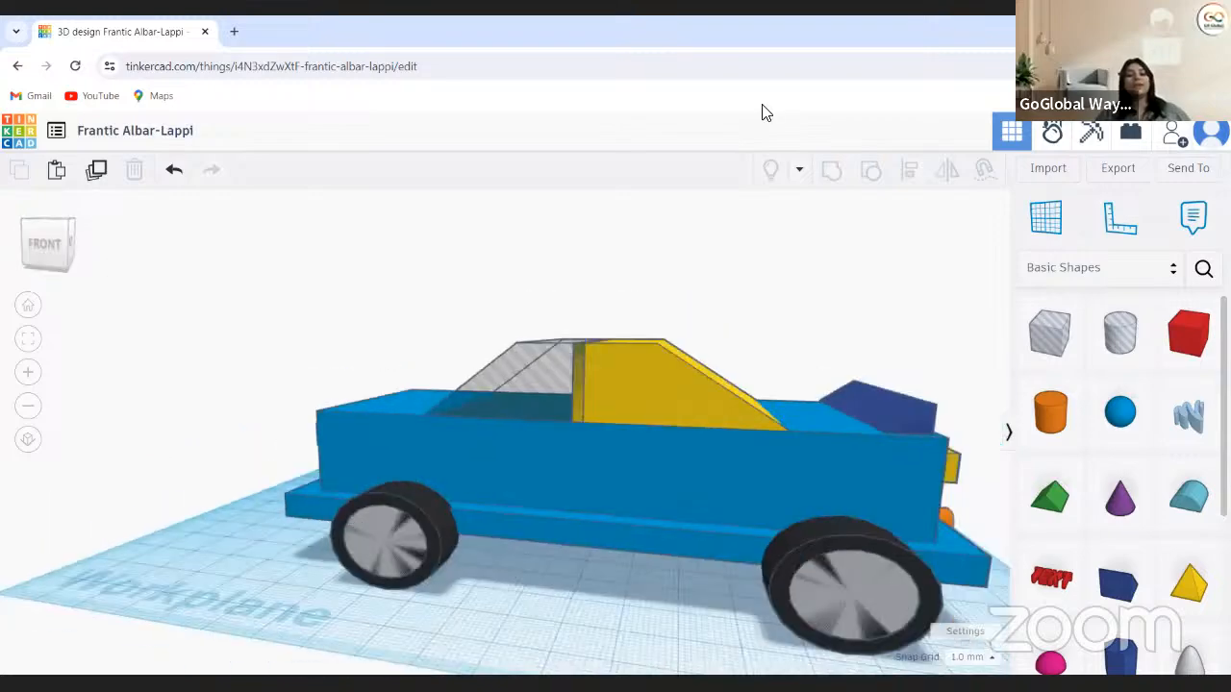